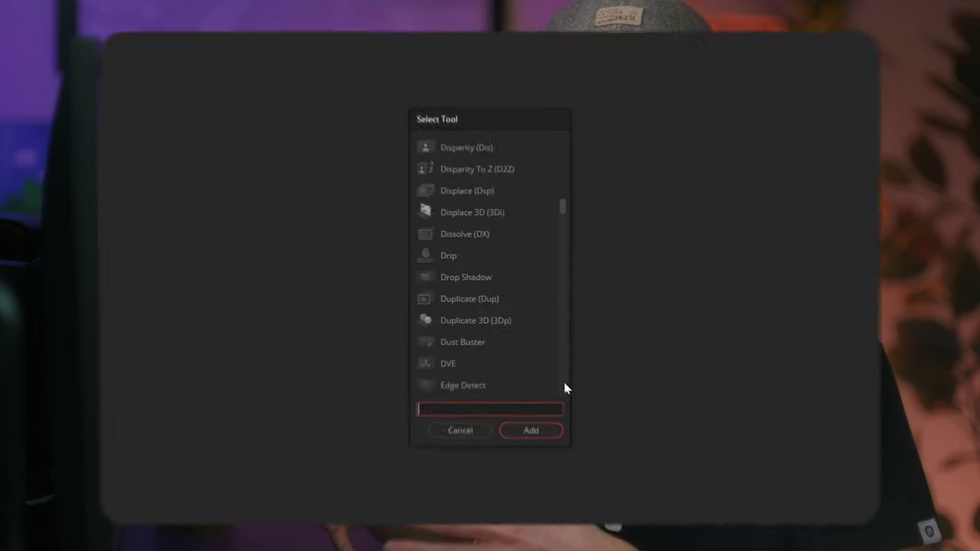
{"action": "scroll", "coordinate": [570, 394], "scroll_direction": "down", "scroll_amount": 8}
{"action": "scroll", "coordinate": [573, 399], "scroll_direction": "down", "scroll_amount": 10}
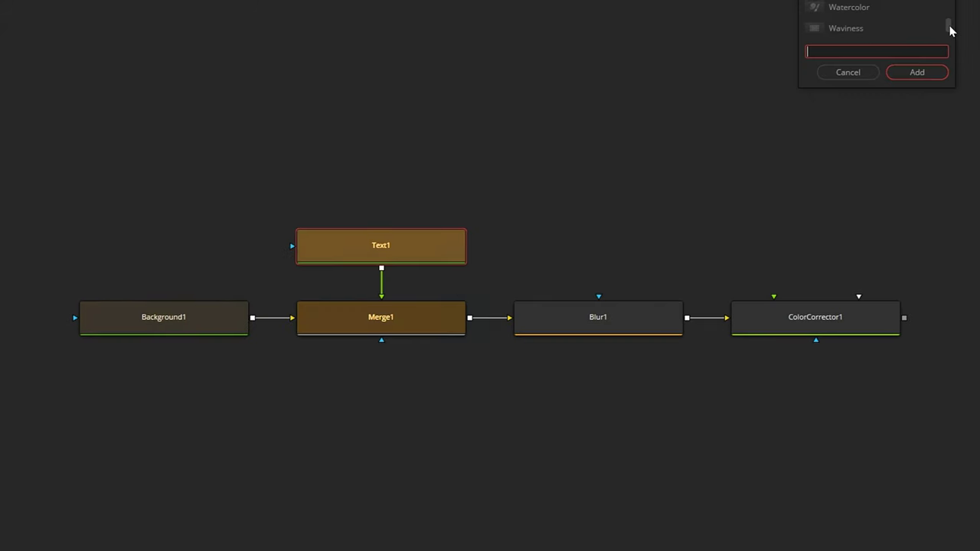
{"action": "scroll", "coordinate": [949, 30], "scroll_direction": "down", "scroll_amount": 3}
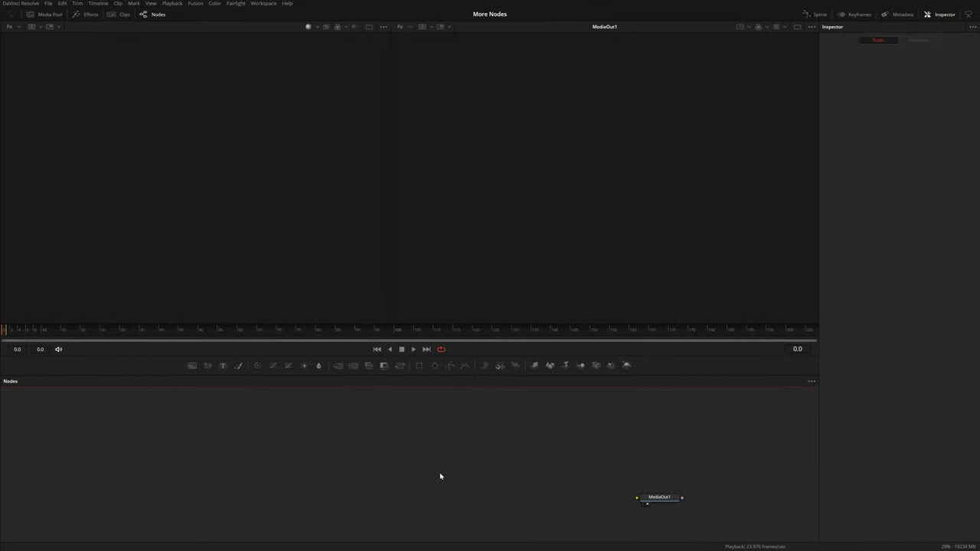
- Add a Background node, show it in the first viewer and set its colour to red with hue 0.0, saturation 0.88 and value 0.787
{"action": "left_click_drag", "start_coordinate": [192, 365], "coordinate": [247, 202]}
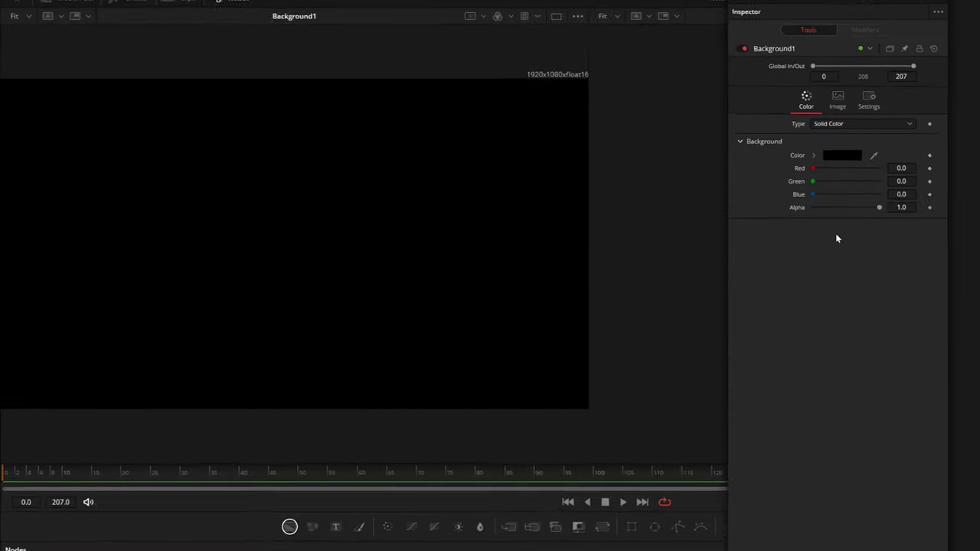
{"action": "left_click", "coordinate": [813, 156]}
{"action": "left_click", "coordinate": [888, 177]}
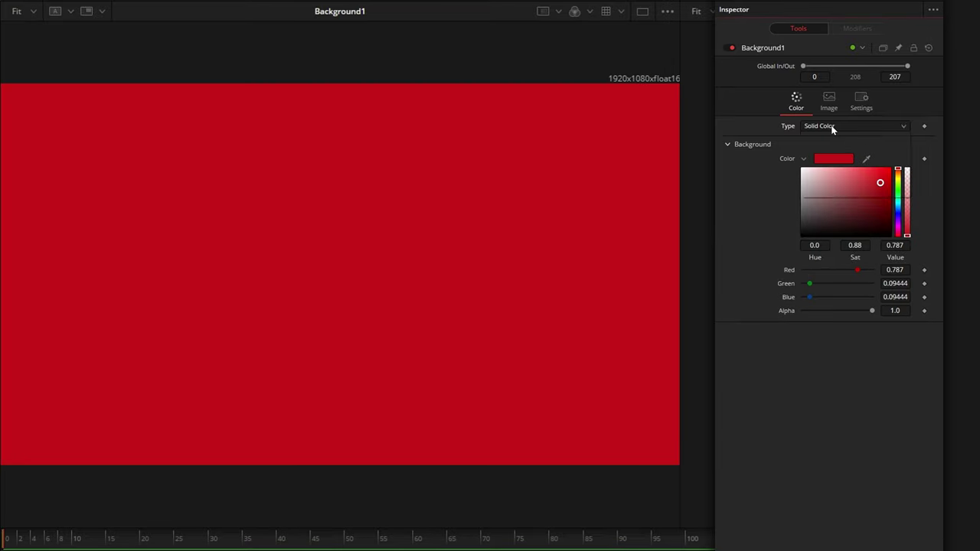
- Try the Vertical and Four Corner background types, ending on Gradient
{"action": "left_click", "coordinate": [832, 127]}
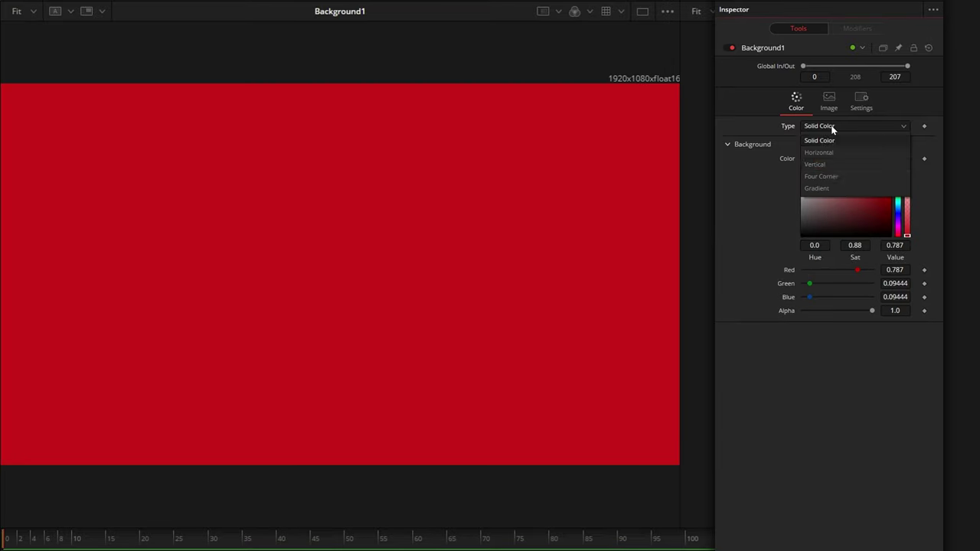
{"action": "left_click", "coordinate": [819, 165]}
{"action": "left_click", "coordinate": [825, 126]}
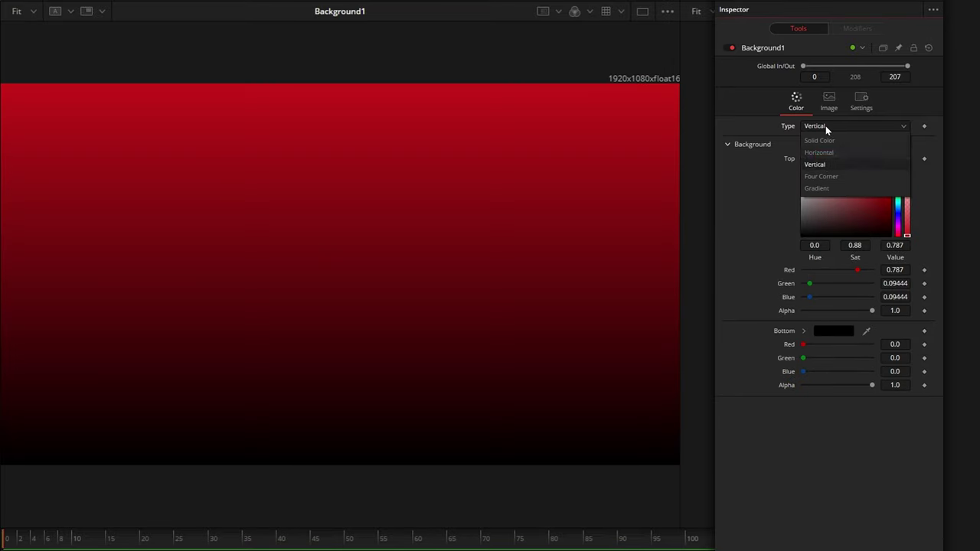
{"action": "left_click", "coordinate": [822, 177]}
{"action": "left_click", "coordinate": [825, 126]}
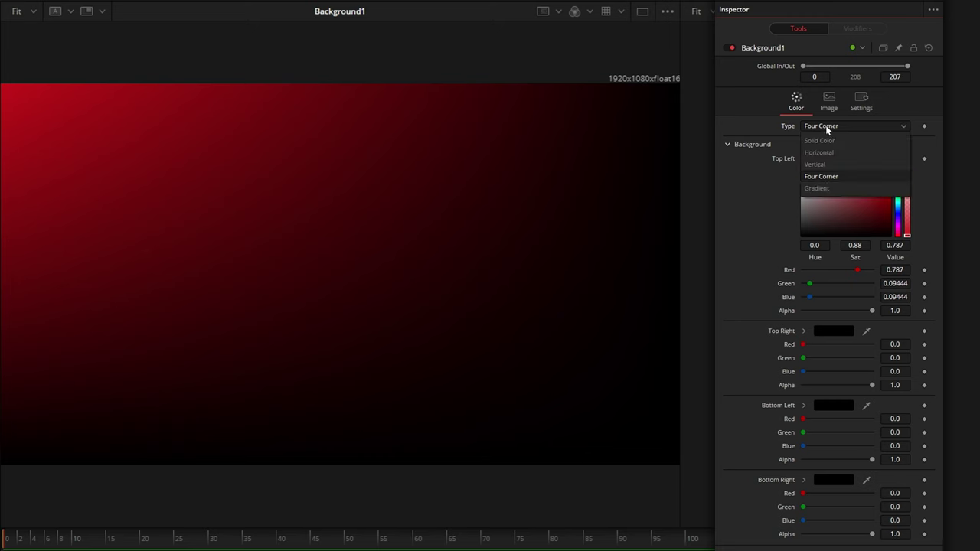
{"action": "left_click", "coordinate": [818, 189]}
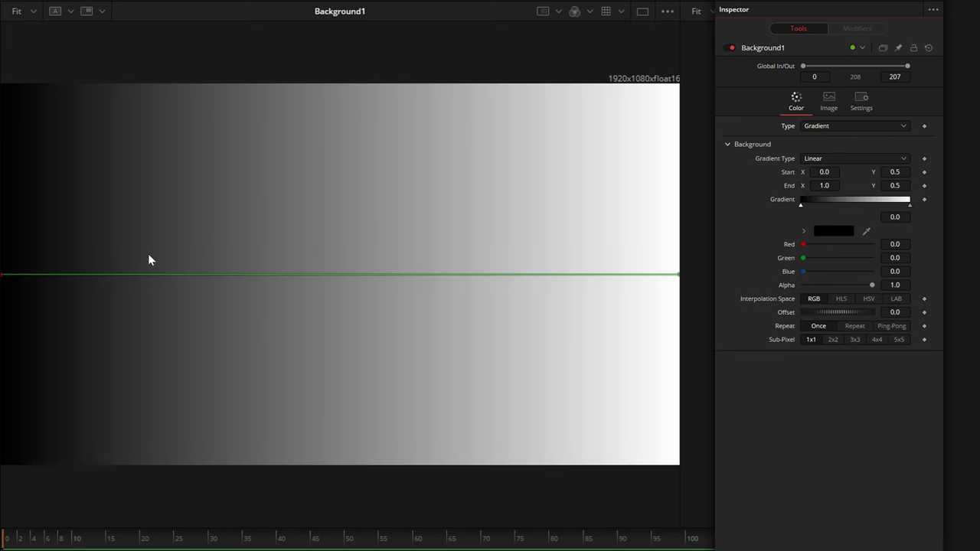
- Shift the gradient's start point to about X 0.41, Y 0.49 and change the gradient type to Square
{"action": "left_click_drag", "start_coordinate": [2, 278], "coordinate": [281, 279]}
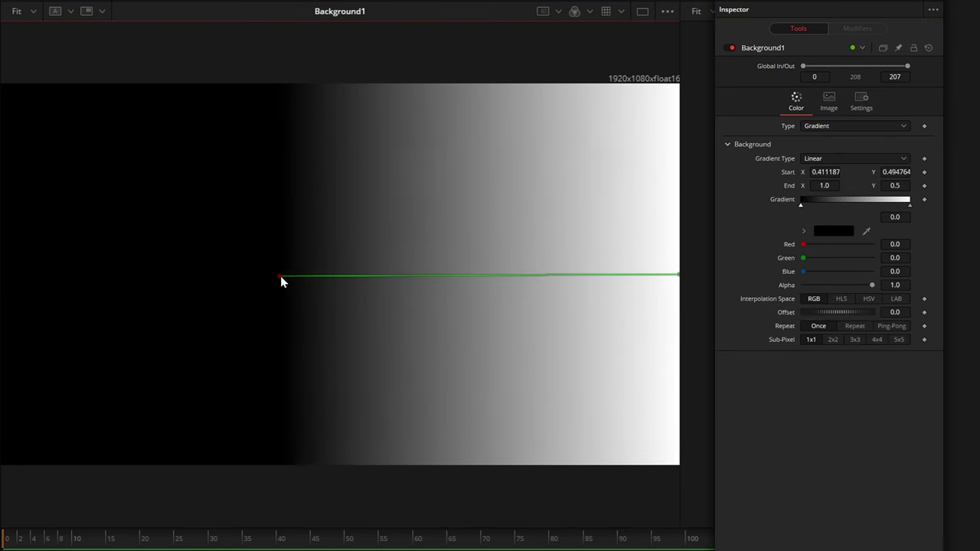
{"action": "left_click", "coordinate": [855, 159]}
{"action": "key", "text": "Return"}
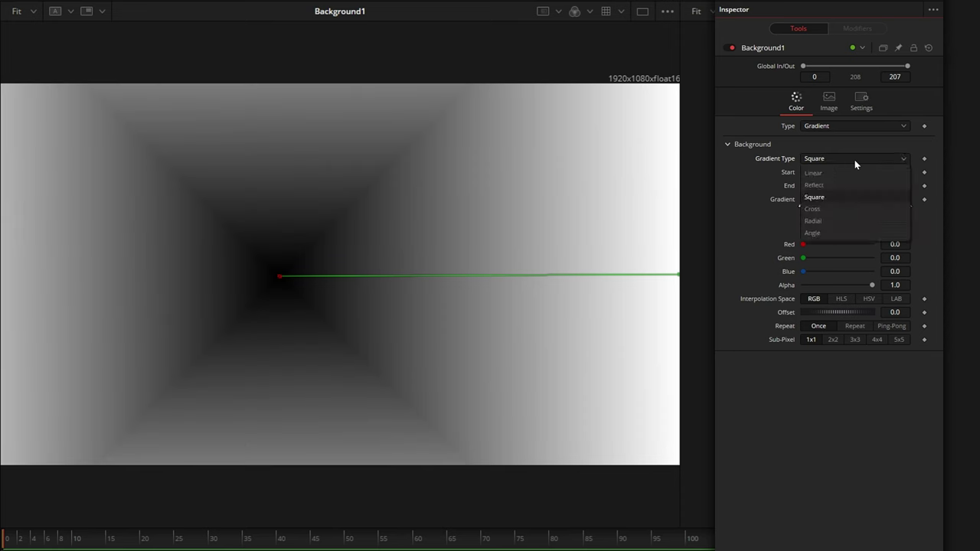
- Add a green mid-gradient stop and a muted purple stop at about 0.806, and move the start point to about X 0.52, Y 0.49
{"action": "left_click_drag", "start_coordinate": [831, 200], "coordinate": [846, 208]}
{"action": "left_click", "coordinate": [804, 232]}
{"action": "left_click_drag", "start_coordinate": [853, 251], "coordinate": [868, 245]}
{"action": "left_click", "coordinate": [897, 265]}
{"action": "left_click", "coordinate": [890, 205]}
{"action": "left_click", "coordinate": [831, 267]}
{"action": "left_click_drag", "start_coordinate": [900, 278], "coordinate": [900, 288]}
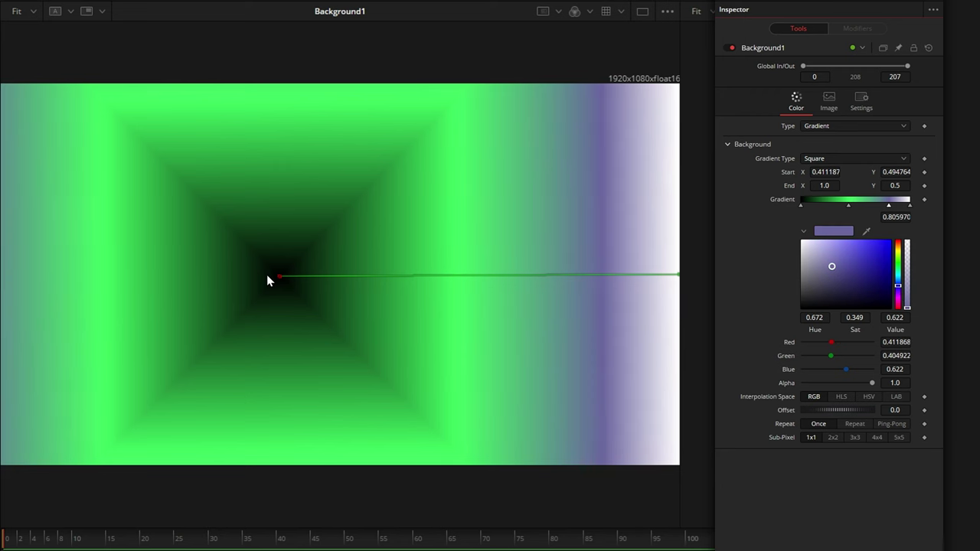
{"action": "left_click_drag", "start_coordinate": [282, 277], "coordinate": [353, 279]}
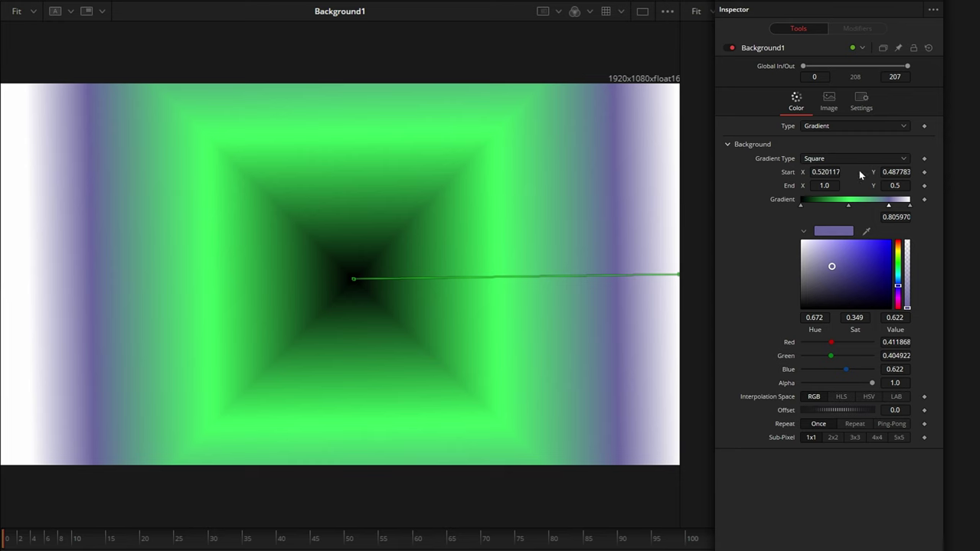
- Reset the Background node to its defaults and set its type to Gradient
{"action": "left_click", "coordinate": [927, 46]}
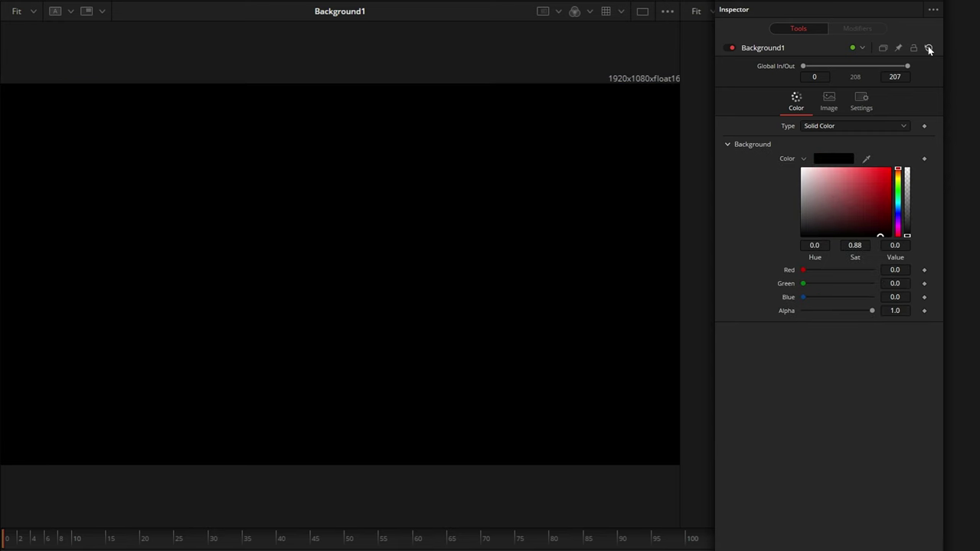
{"action": "left_click", "coordinate": [818, 125]}
{"action": "left_click", "coordinate": [815, 188]}
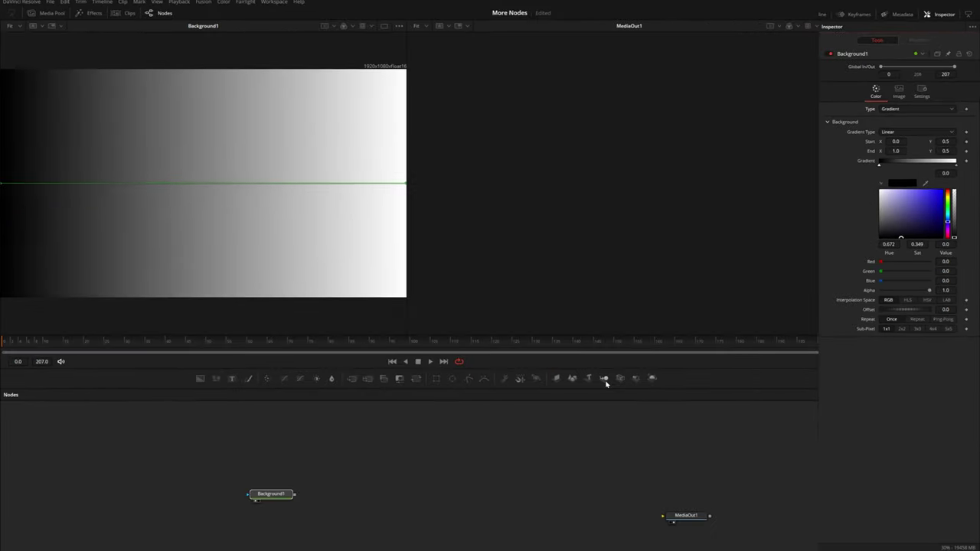
- Add a Text 3D node feeding a Renderer 3D node, and connect the renderer's output to MediaOut1
{"action": "left_click", "coordinate": [588, 378]}
{"action": "left_click_drag", "start_coordinate": [566, 368], "coordinate": [436, 477]}
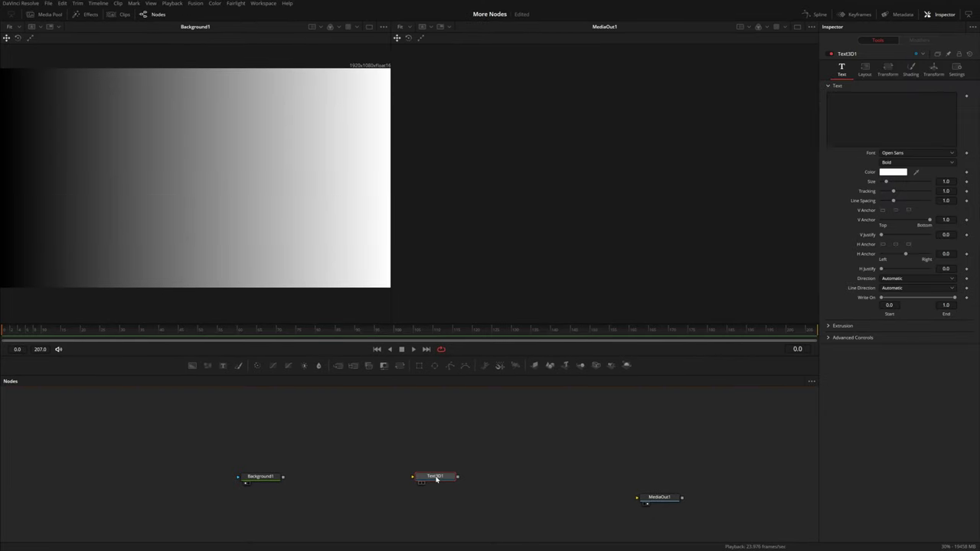
{"action": "left_click_drag", "start_coordinate": [626, 365], "coordinate": [513, 482]}
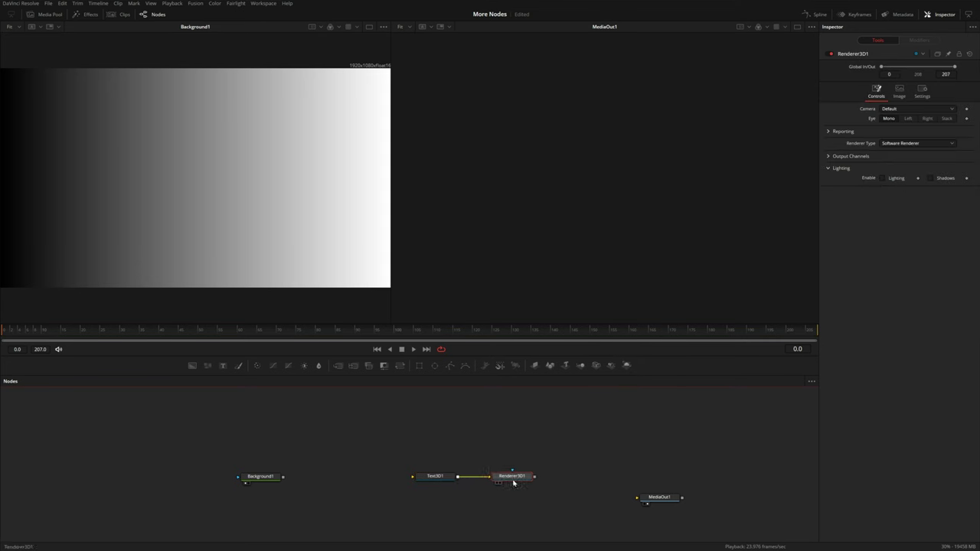
{"action": "left_click_drag", "start_coordinate": [599, 485], "coordinate": [655, 480]}
- Enter the text CINEMA in the Text 3D node and set its vertical anchor to 0.0
{"action": "left_click", "coordinate": [433, 476]}
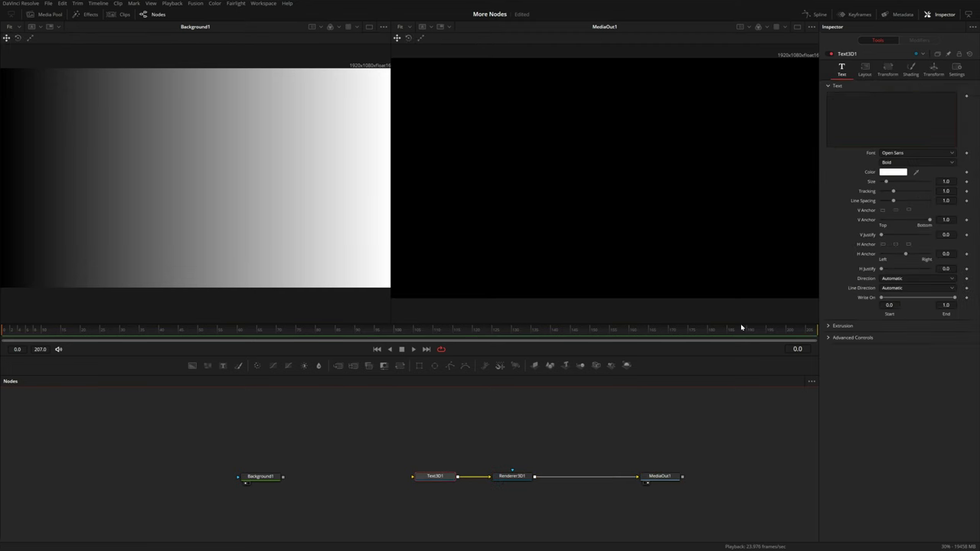
{"action": "type", "text": "CINEMA"}
{"action": "left_click", "coordinate": [946, 219]}
{"action": "key", "text": "Tab"}
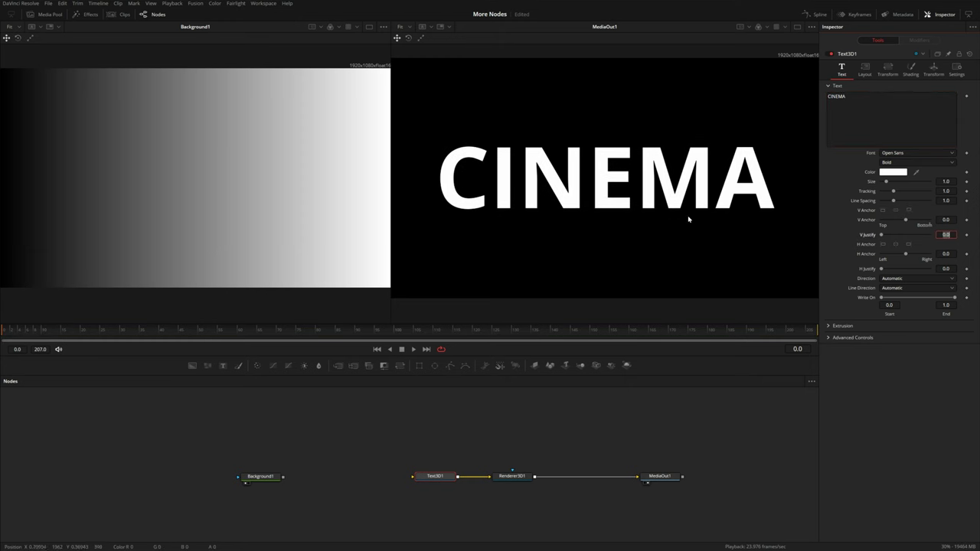
- Change the text's font to Montserrat and reduce its size to 0.58
{"action": "left_click", "coordinate": [897, 155]}
{"action": "scroll", "coordinate": [895, 186], "scroll_direction": "up", "scroll_amount": 4}
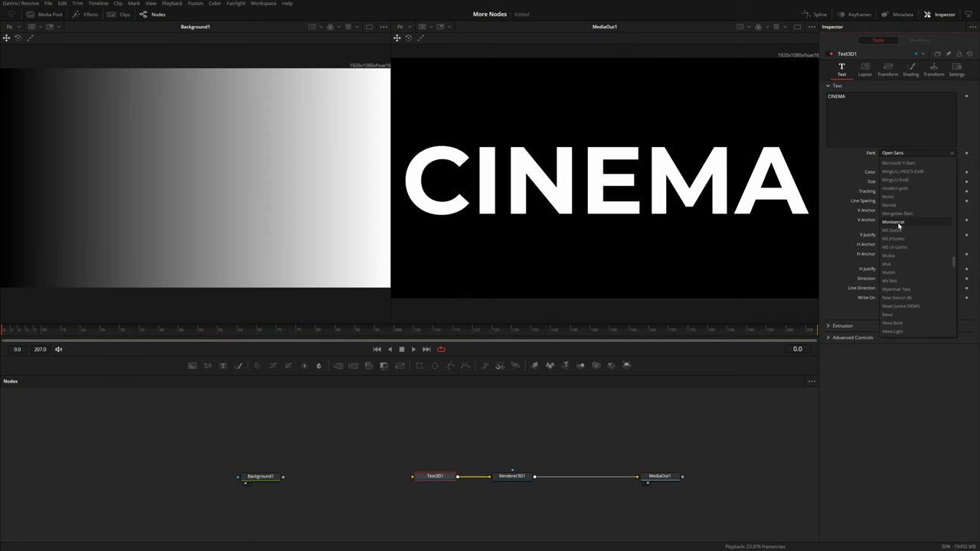
{"action": "left_click", "coordinate": [898, 223]}
{"action": "left_click_drag", "start_coordinate": [946, 182], "coordinate": [929, 223]}
{"action": "left_click_drag", "start_coordinate": [884, 181], "coordinate": [886, 181]}
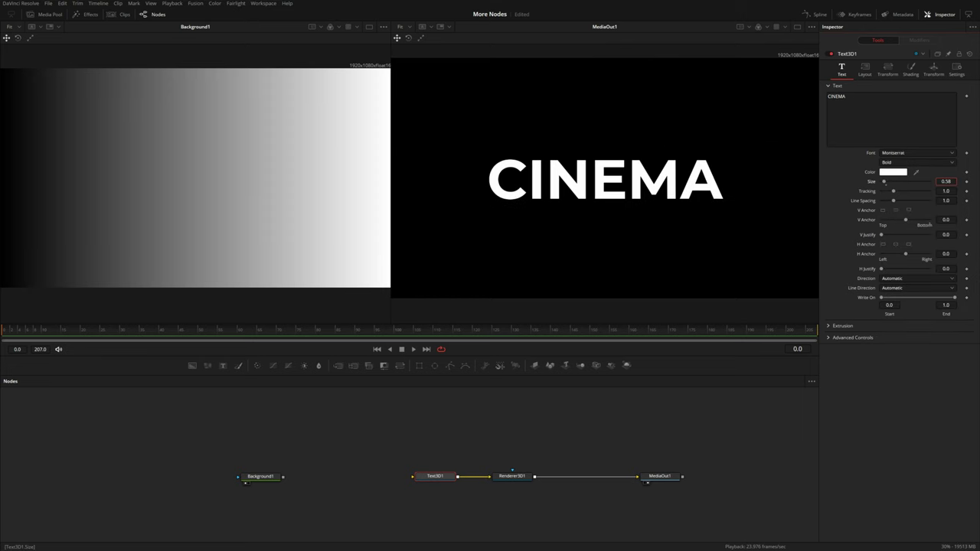
- In the text's extrusion settings, set the bevel depth to 0.0001 and the bevel width to 0.0061
{"action": "left_click", "coordinate": [830, 325]}
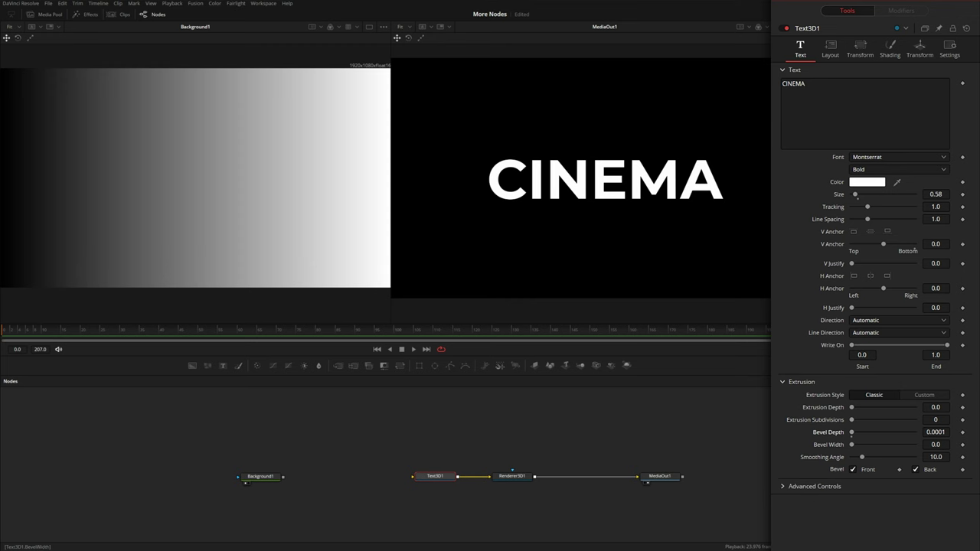
{"action": "left_click_drag", "start_coordinate": [935, 444], "coordinate": [957, 444]}
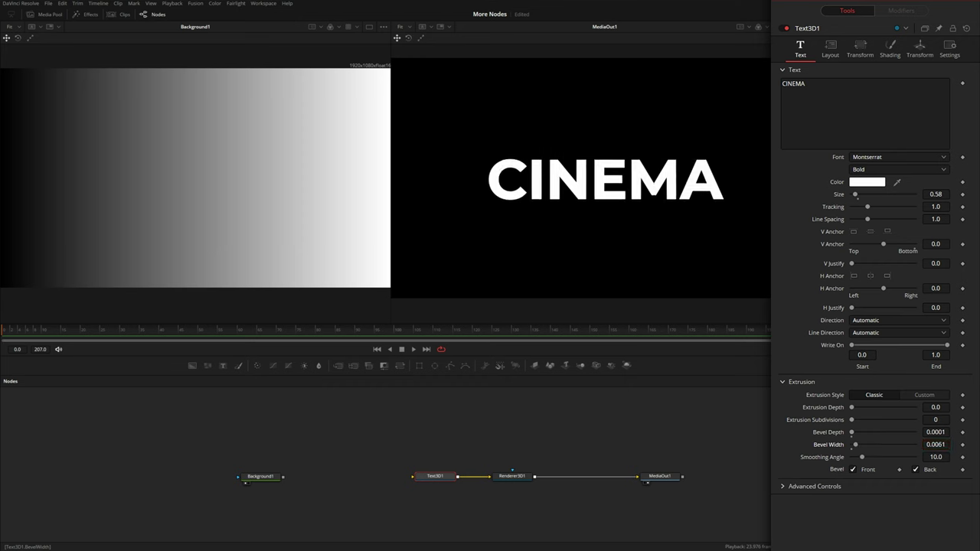
- Turn off the single shared material in the text's shading and colour the main material light blue
{"action": "left_click", "coordinate": [890, 49]}
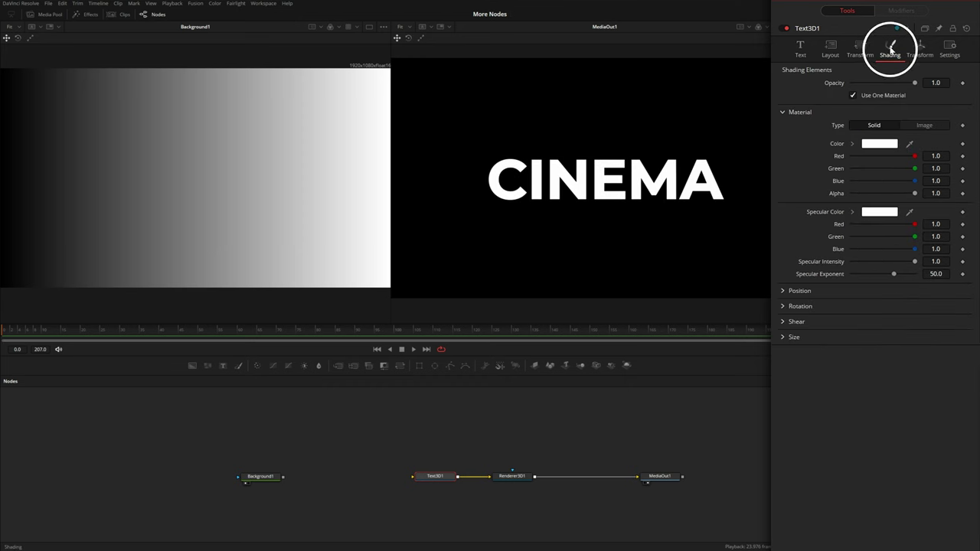
{"action": "left_click", "coordinate": [853, 96]}
{"action": "left_click", "coordinate": [851, 143]}
{"action": "left_click_drag", "start_coordinate": [884, 178], "coordinate": [938, 185]}
- Try yellow as the text's bevel material colour, finishing with white
{"action": "scroll", "coordinate": [862, 388], "scroll_direction": "down", "scroll_amount": 1}
{"action": "scroll", "coordinate": [862, 388], "scroll_direction": "down", "scroll_amount": 2}
{"action": "left_click", "coordinate": [851, 312]}
{"action": "left_click_drag", "start_coordinate": [873, 331], "coordinate": [932, 320]}
{"action": "mouse_move", "coordinate": [938, 329]}
{"action": "left_mouse_down"}
{"action": "mouse_move", "coordinate": [938, 350]}
{"action": "mouse_move", "coordinate": [939, 325]}
{"action": "left_mouse_up"}
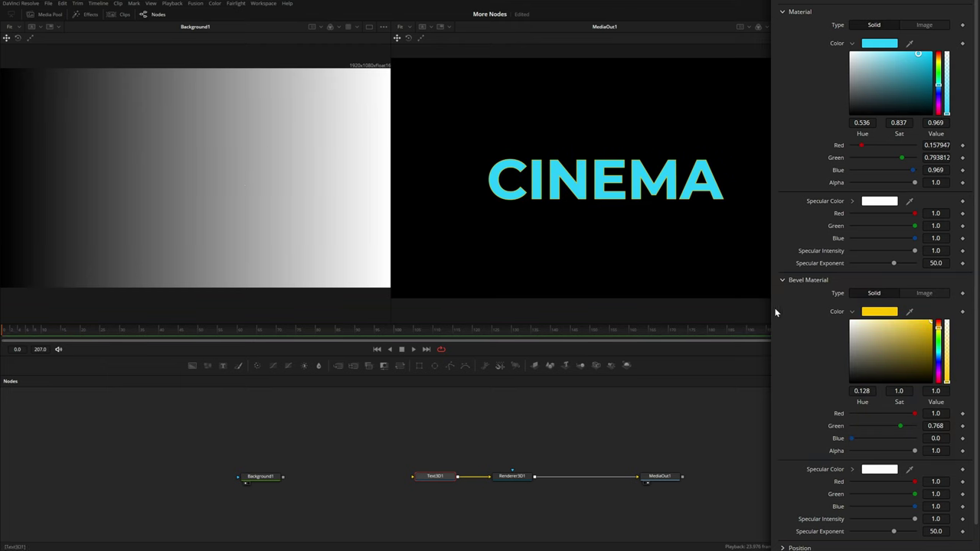
{"action": "left_click_drag", "start_coordinate": [870, 327], "coordinate": [798, 300]}
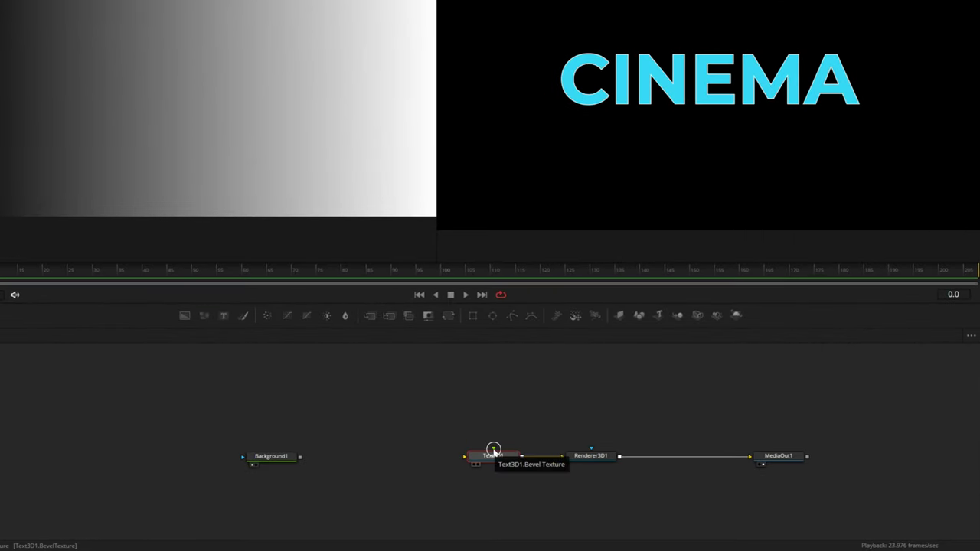
- Connect Background1 to the Text 3D node's bevel texture input and set the text's main material colour to black
{"action": "left_click_drag", "start_coordinate": [300, 459], "coordinate": [495, 453]}
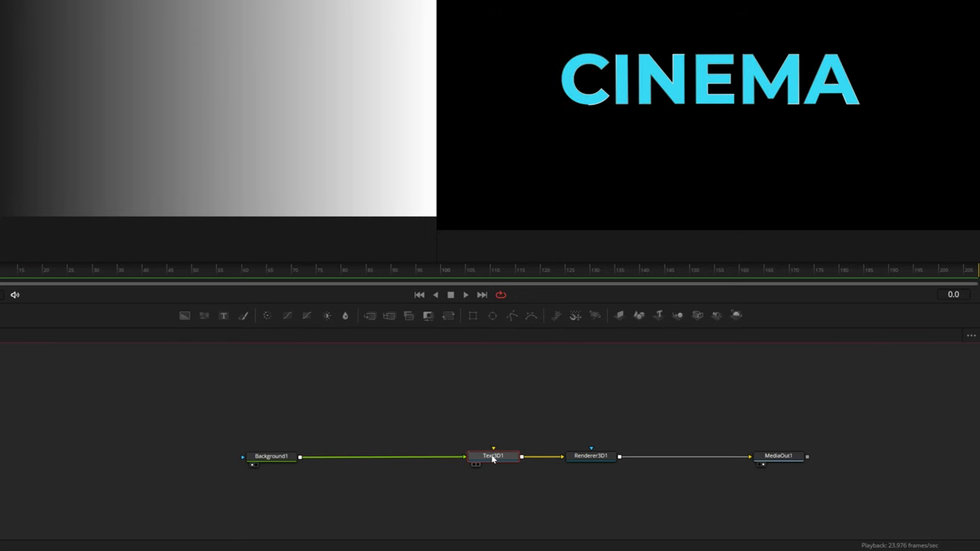
{"action": "left_click_drag", "start_coordinate": [908, 161], "coordinate": [881, 196]}
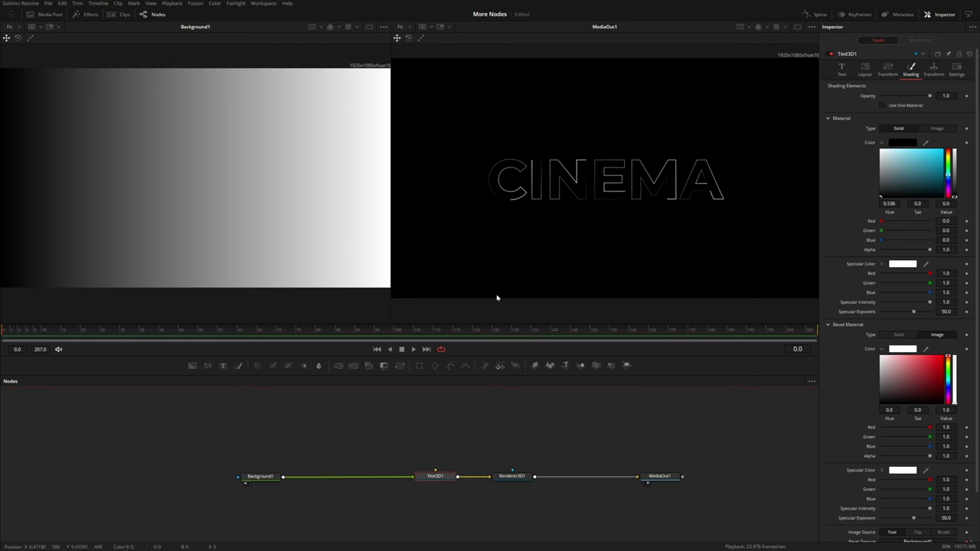
- In Background1, set the black gradient stop's alpha to 0.0 and move the white stop beside it at about 0.02
{"action": "left_click", "coordinate": [260, 476]}
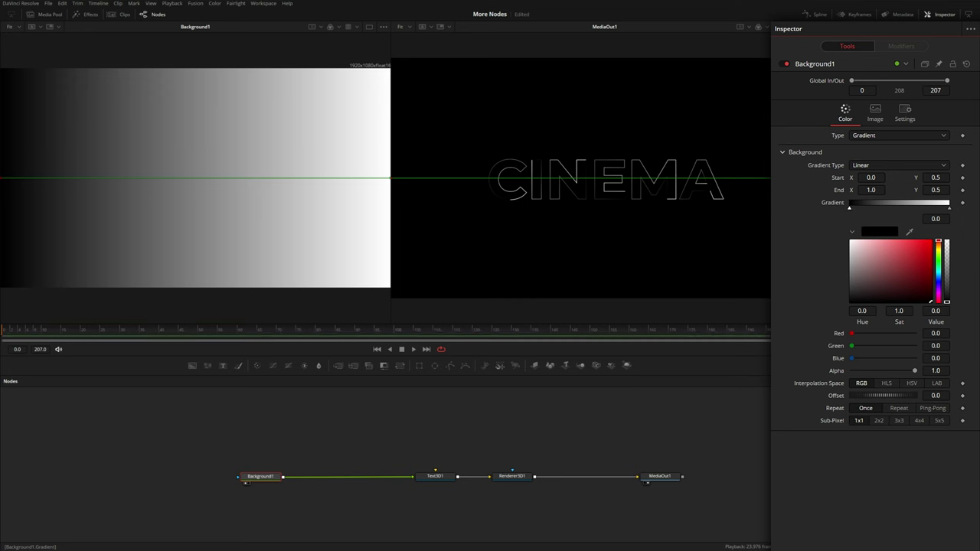
{"action": "left_click_drag", "start_coordinate": [915, 372], "coordinate": [851, 371]}
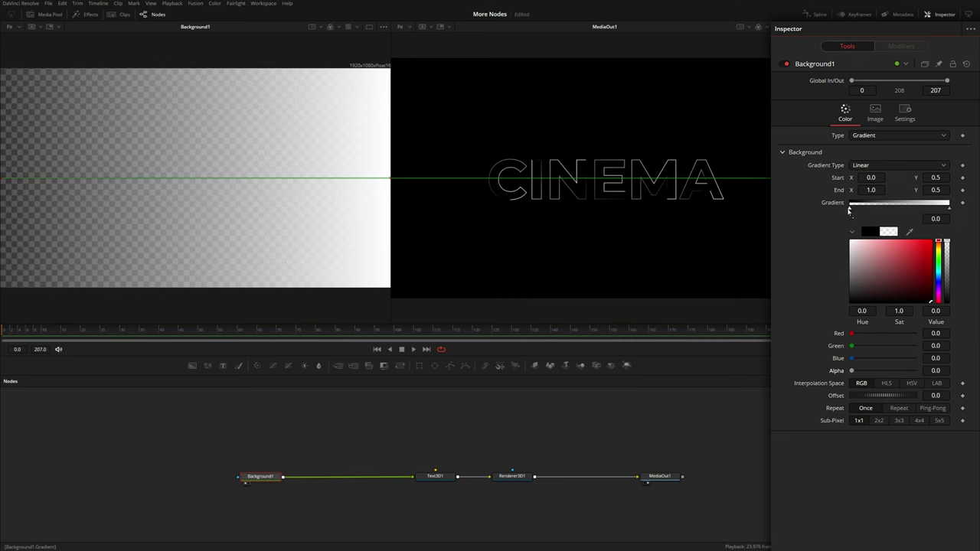
{"action": "left_click_drag", "start_coordinate": [949, 209], "coordinate": [851, 212]}
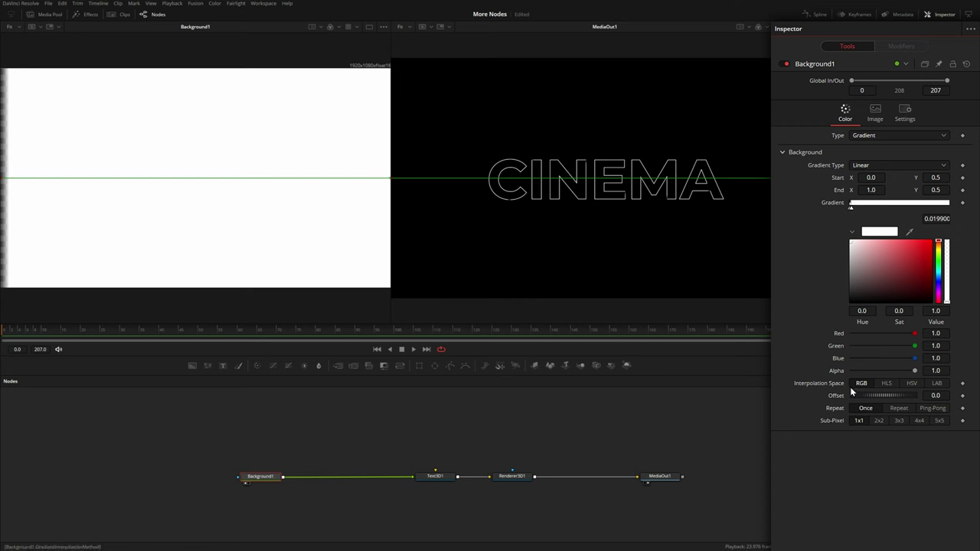
- Keyframe Background1's gradient offset from about 1.03 at frame 0 to about -0.057 at frame 55
{"action": "left_click_drag", "start_coordinate": [857, 394], "coordinate": [905, 400]}
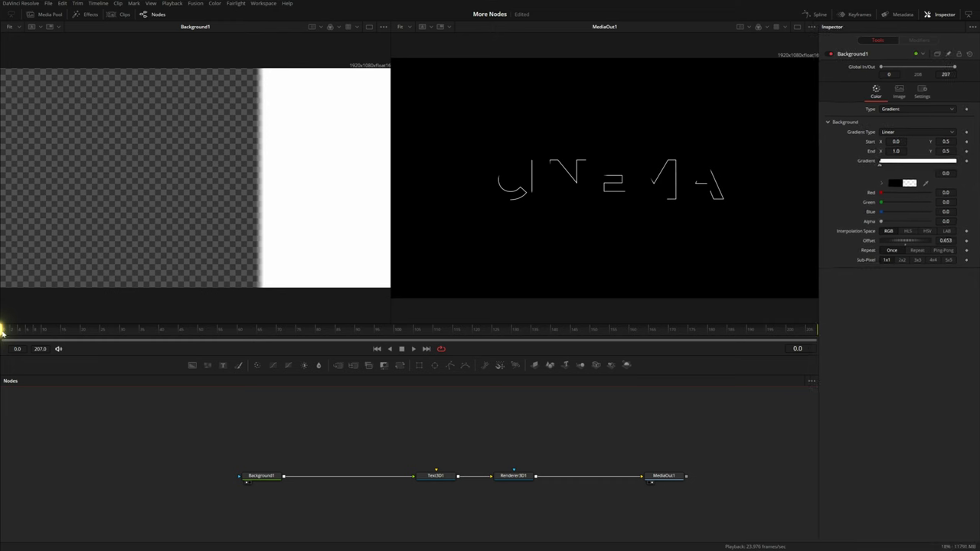
{"action": "left_click_drag", "start_coordinate": [899, 242], "coordinate": [919, 241]}
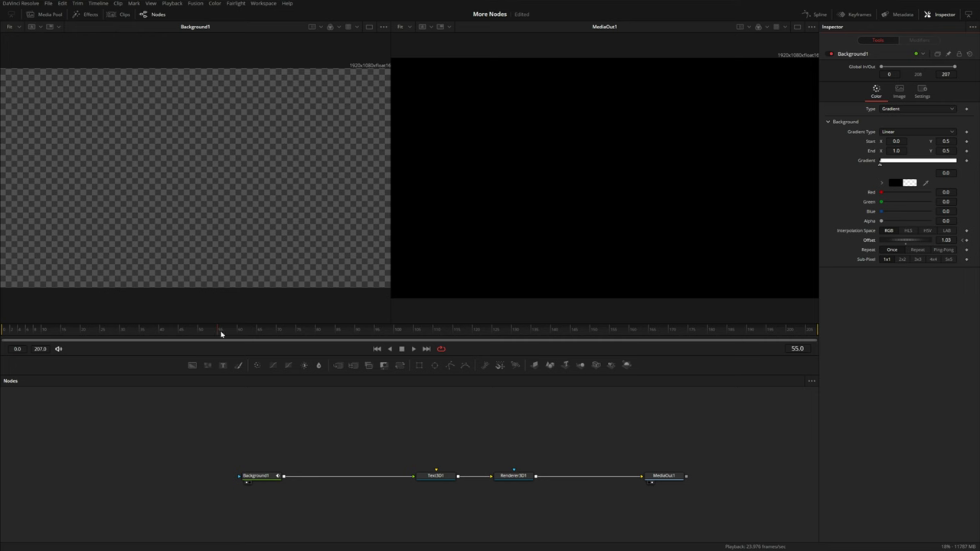
{"action": "left_click_drag", "start_coordinate": [914, 243], "coordinate": [857, 247]}
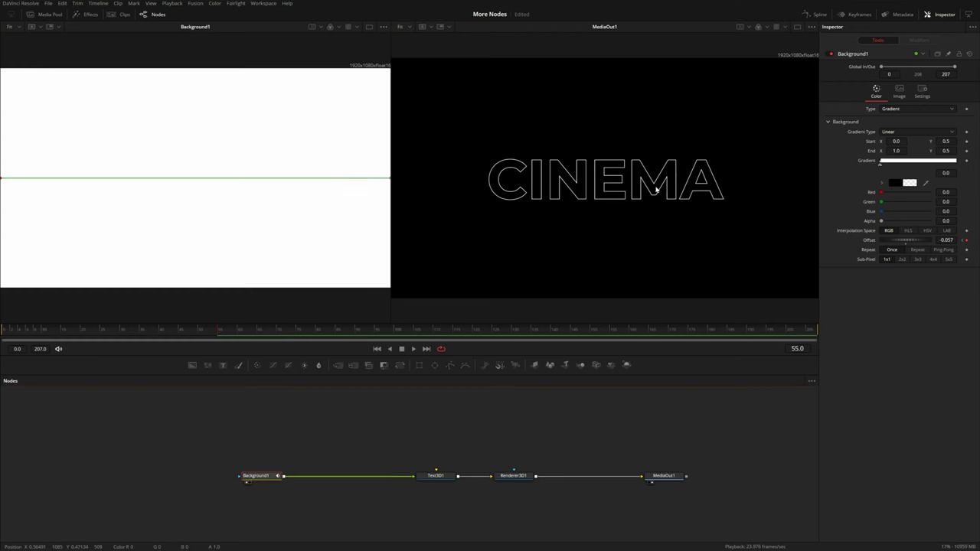
- Set the Text 3D node's main material colour to white
{"action": "left_click", "coordinate": [438, 476]}
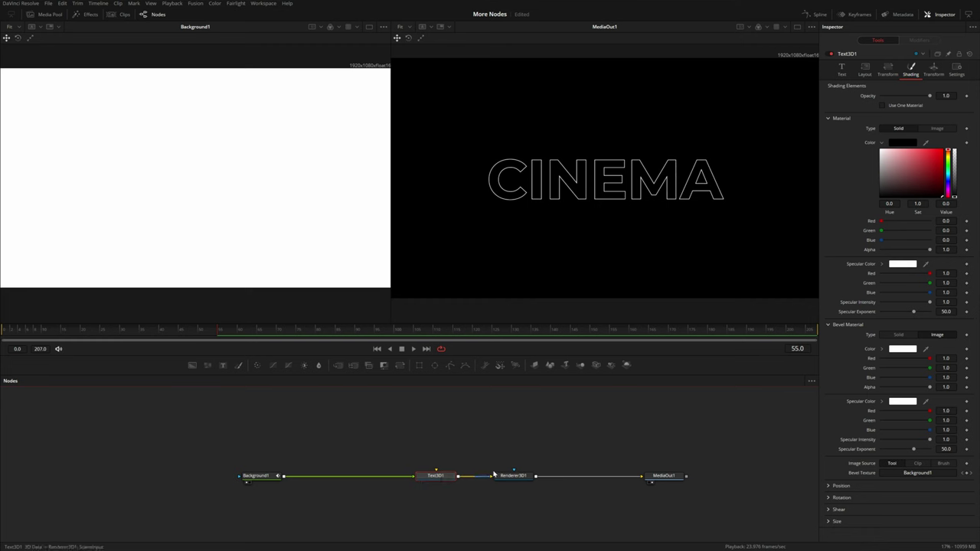
{"action": "left_click_drag", "start_coordinate": [907, 160], "coordinate": [880, 149]}
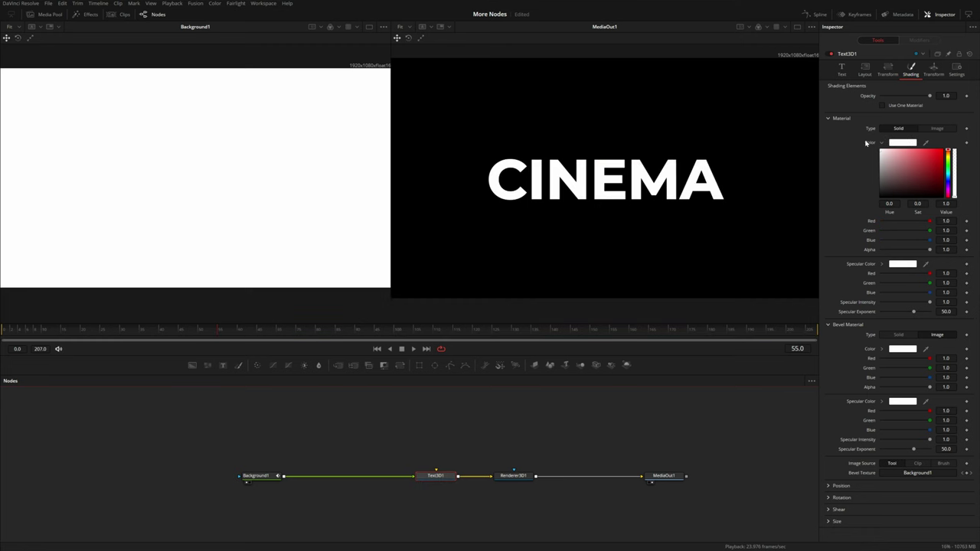
- Set the Text 3D node's main material type to Image and connect a new Background node to its color image input
{"action": "left_click", "coordinate": [947, 130]}
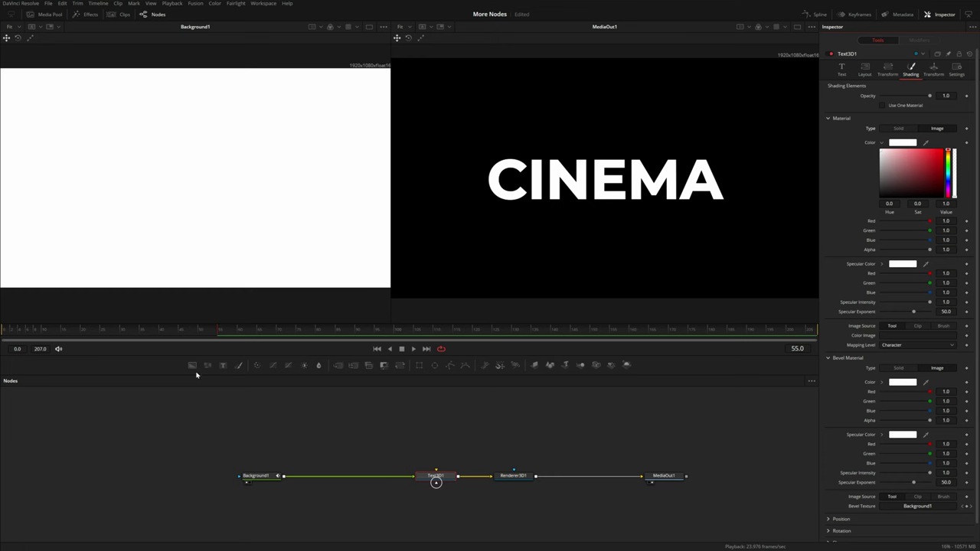
{"action": "left_click_drag", "start_coordinate": [192, 366], "coordinate": [438, 478]}
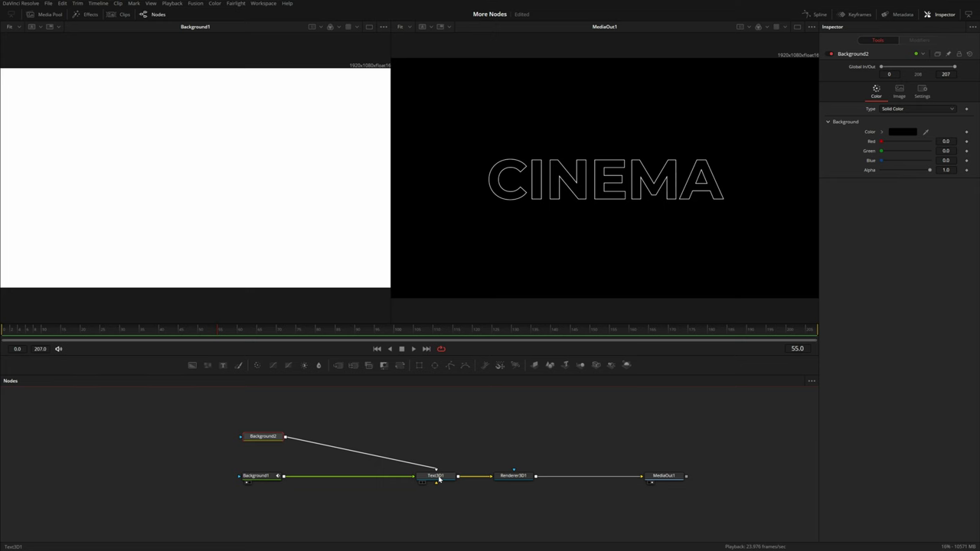
{"action": "left_click", "coordinate": [439, 478]}
- Change Background2 to a linear gradient and set its black stop's alpha to 0.0
{"action": "left_click", "coordinate": [268, 438]}
{"action": "left_click", "coordinate": [881, 111]}
{"action": "left_click", "coordinate": [887, 147]}
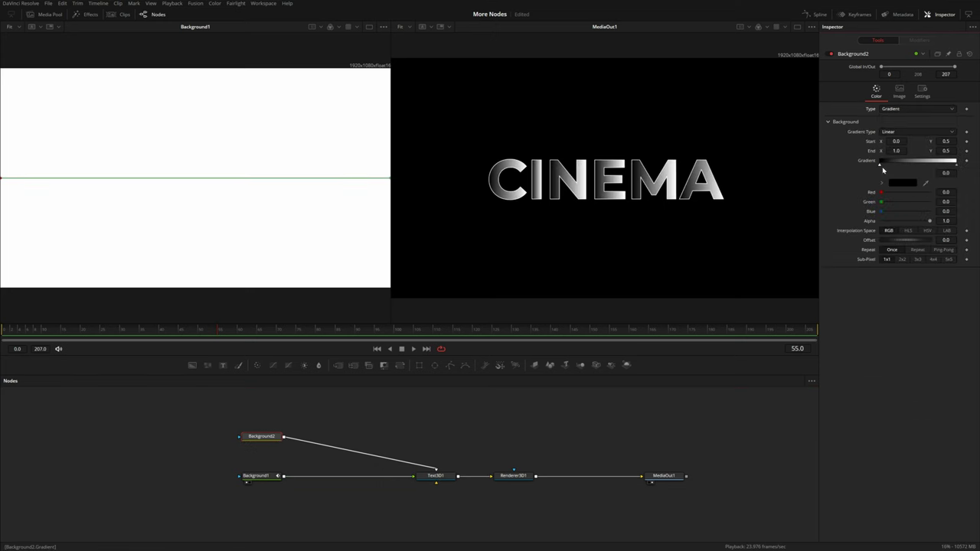
{"action": "left_click_drag", "start_coordinate": [931, 222], "coordinate": [868, 222]}
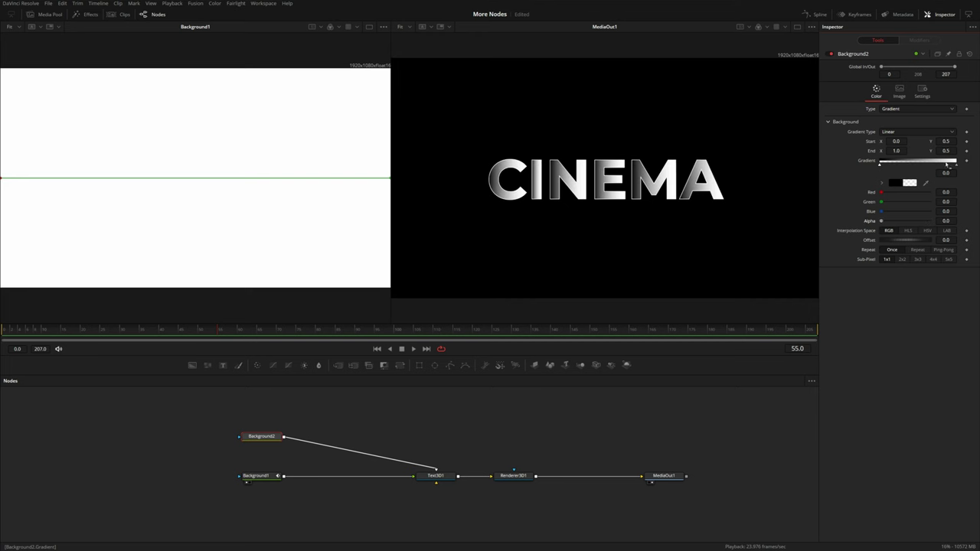
- Colour Background2's white gradient stop dark blue, with hue about 0.648, saturation 0.861 and value 0.331
{"action": "left_click", "coordinate": [956, 165]}
{"action": "left_click", "coordinate": [882, 183]}
{"action": "left_click_drag", "start_coordinate": [918, 206], "coordinate": [948, 221]}
{"action": "left_click", "coordinate": [949, 223]}
{"action": "left_click", "coordinate": [934, 222]}
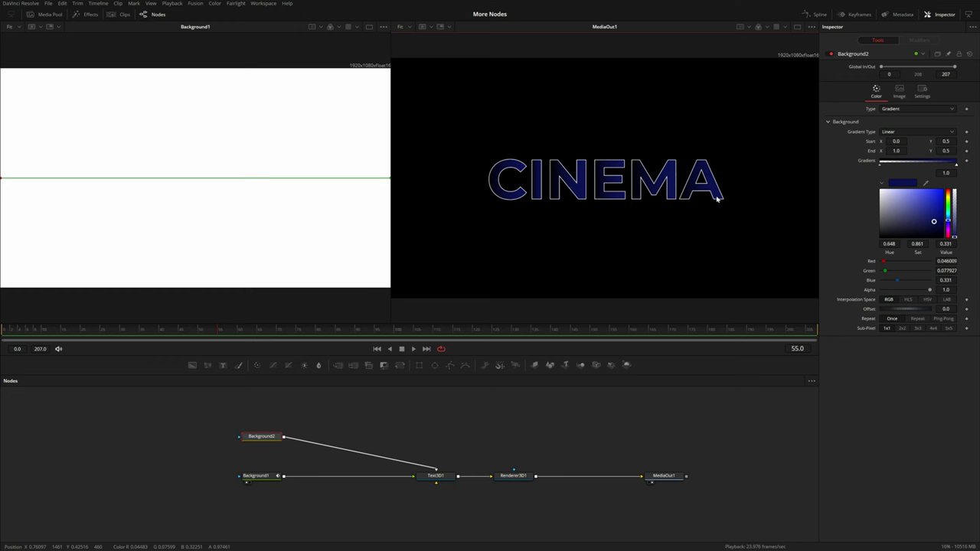
- Set the mapping level of the Text 3D node's main material image to Word
{"action": "left_click", "coordinate": [438, 476]}
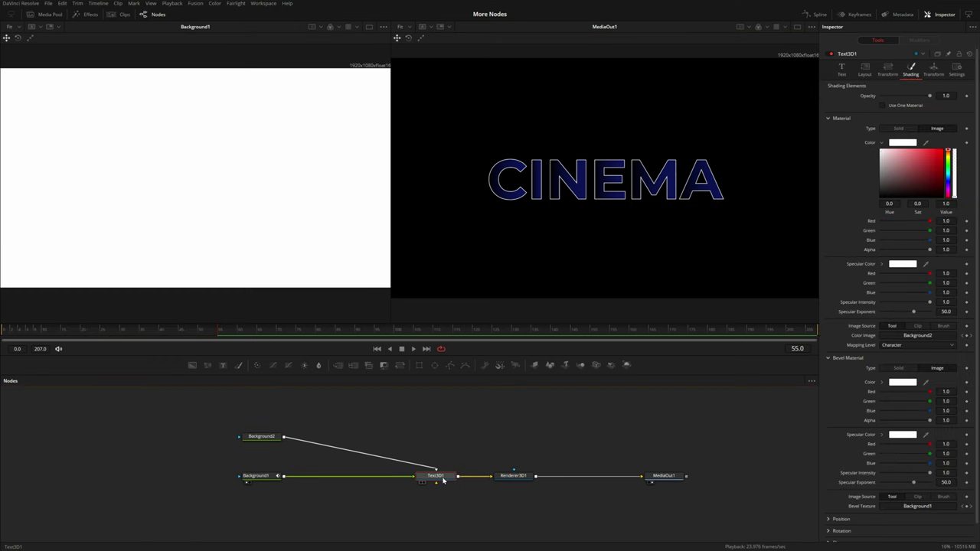
{"action": "left_click", "coordinate": [892, 345]}
{"action": "left_click", "coordinate": [889, 355]}
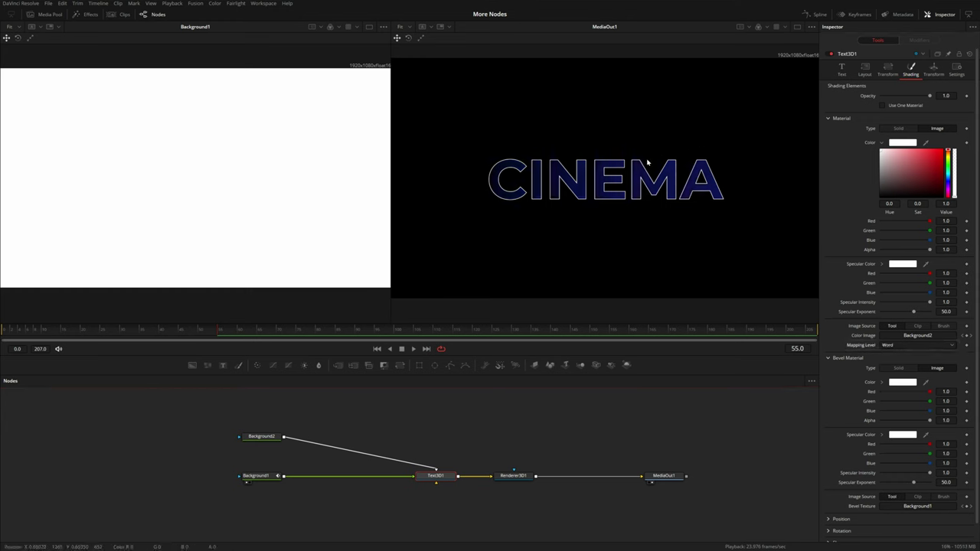
- Preview Background2 and keyframe its gradient offset from about 1.094 at frame 35 to about -1.044 at frame 78
{"action": "left_click", "coordinate": [266, 440]}
{"action": "key", "text": "1"}
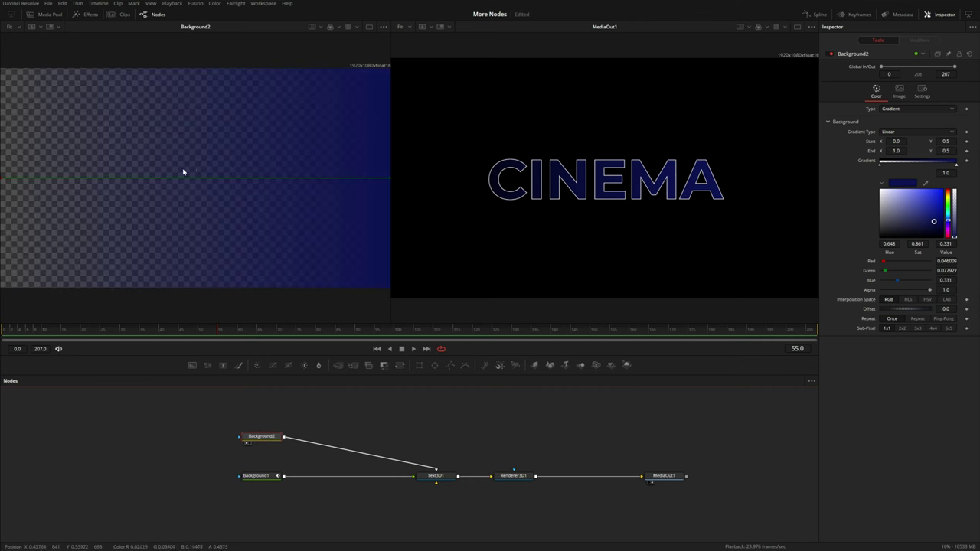
{"action": "mouse_move", "coordinate": [903, 309]}
{"action": "left_mouse_down"}
{"action": "mouse_move", "coordinate": [921, 309]}
{"action": "mouse_move", "coordinate": [892, 306]}
{"action": "mouse_move", "coordinate": [909, 309]}
{"action": "left_mouse_up"}
{"action": "left_click", "coordinate": [142, 331]}
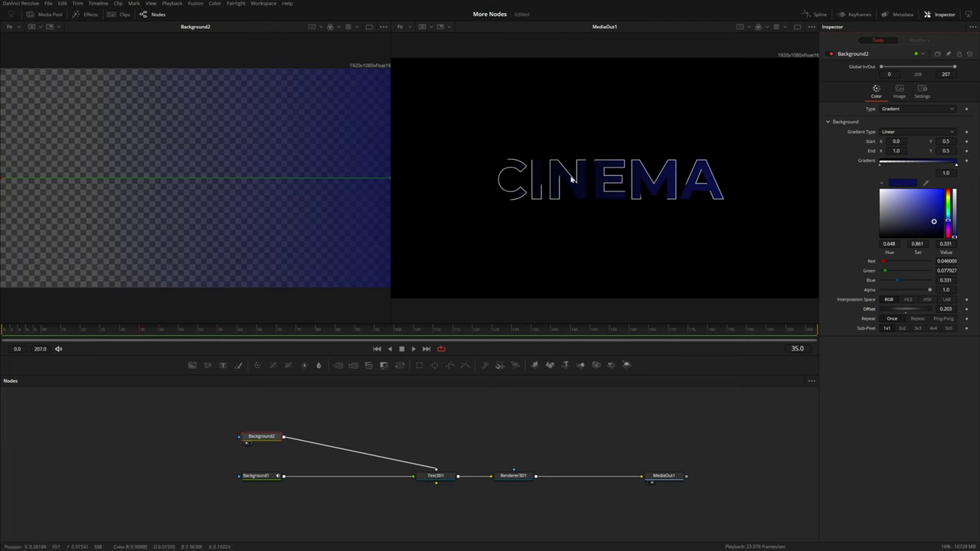
{"action": "left_click_drag", "start_coordinate": [921, 310], "coordinate": [959, 309]}
{"action": "left_click", "coordinate": [966, 310]}
{"action": "left_click", "coordinate": [262, 331]}
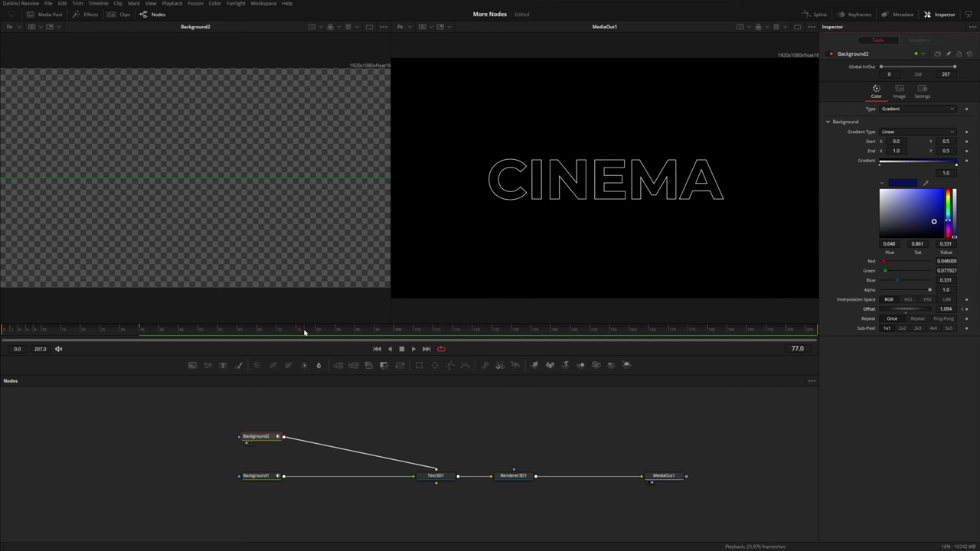
{"action": "left_click_drag", "start_coordinate": [918, 310], "coordinate": [834, 313]}
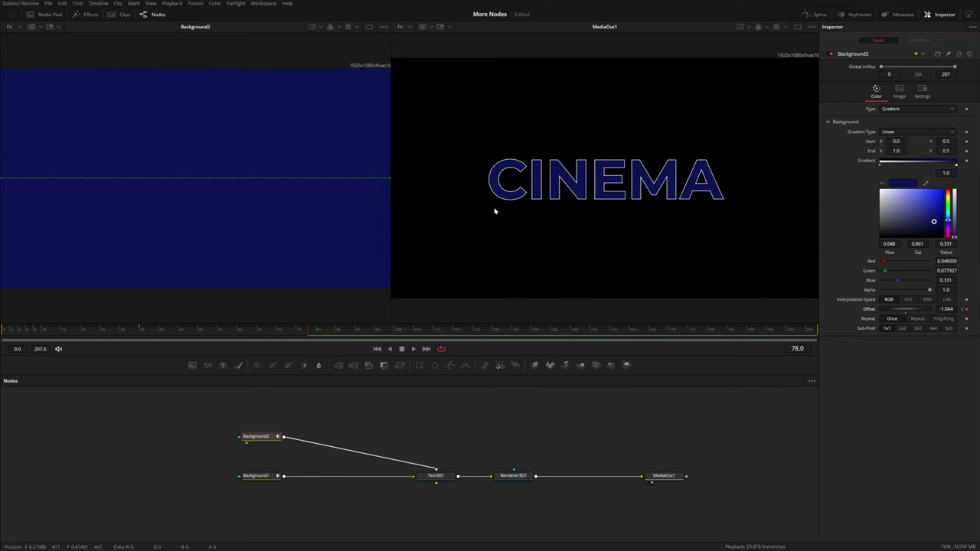
- Rename Background2 as MainMaterial and Background1 as BevelMaterial
{"action": "left_click_drag", "start_coordinate": [172, 414], "coordinate": [300, 502]}
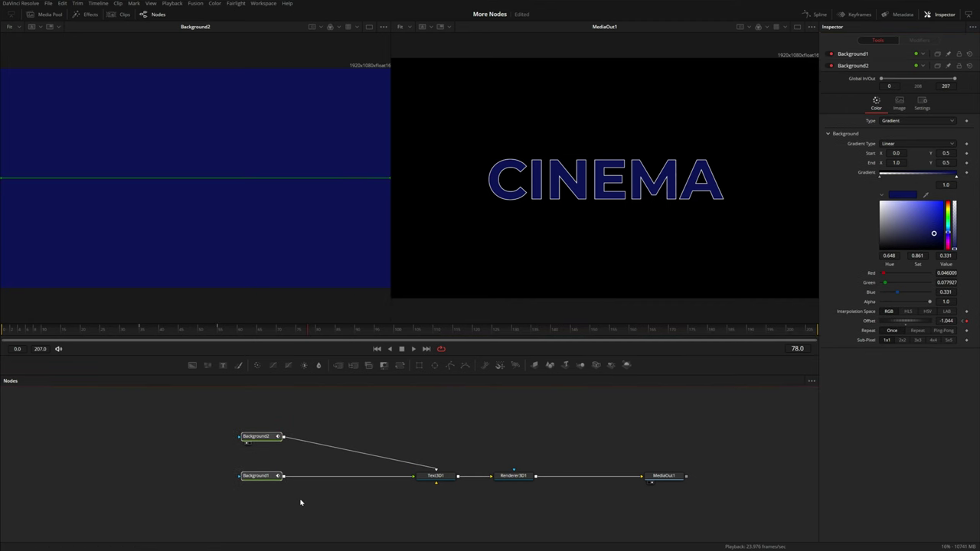
{"action": "key", "text": "F2"}
{"action": "type", "text": "MainMaterial"}
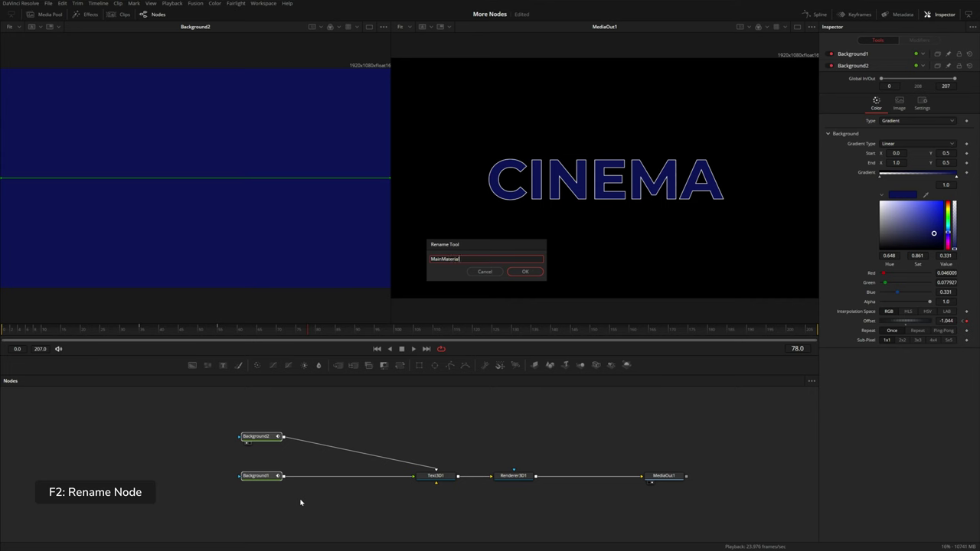
{"action": "key", "text": "Return"}
{"action": "type", "text": "BevelMaterial"}
{"action": "key", "text": "Return"}
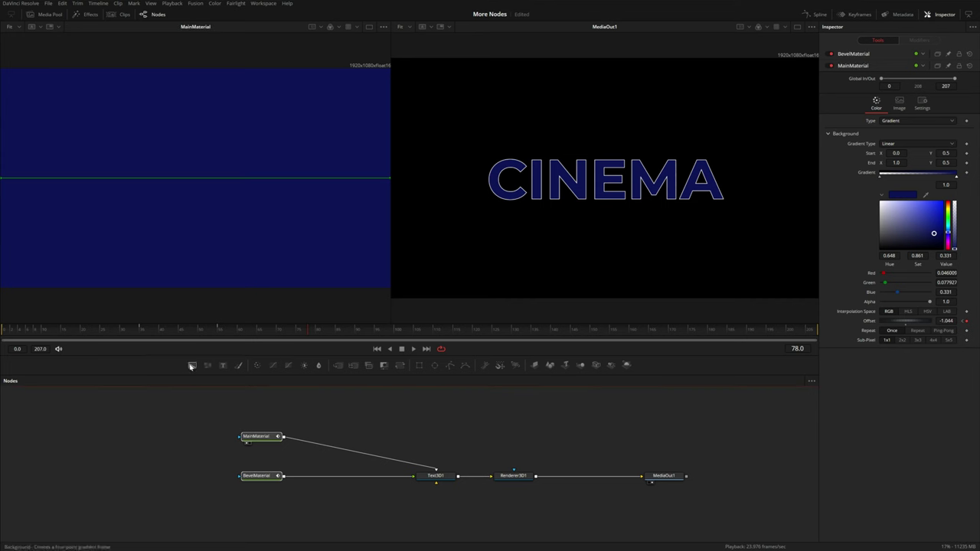
- Add a Background node above the main chain, mask it with Renderer3D1's output, and preview it in the first viewer
{"action": "left_click_drag", "start_coordinate": [191, 368], "coordinate": [582, 425]}
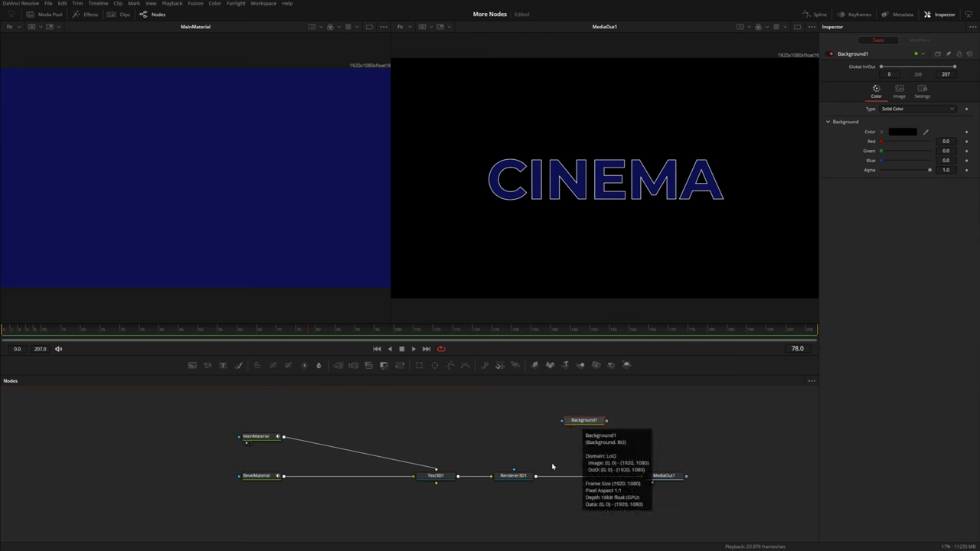
{"action": "left_click_drag", "start_coordinate": [534, 476], "coordinate": [563, 422]}
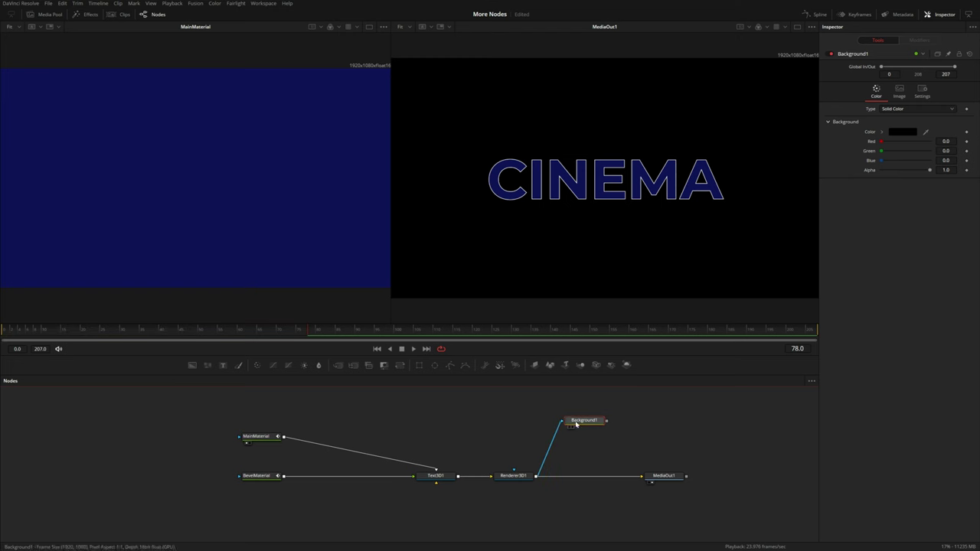
{"action": "key", "text": "1"}
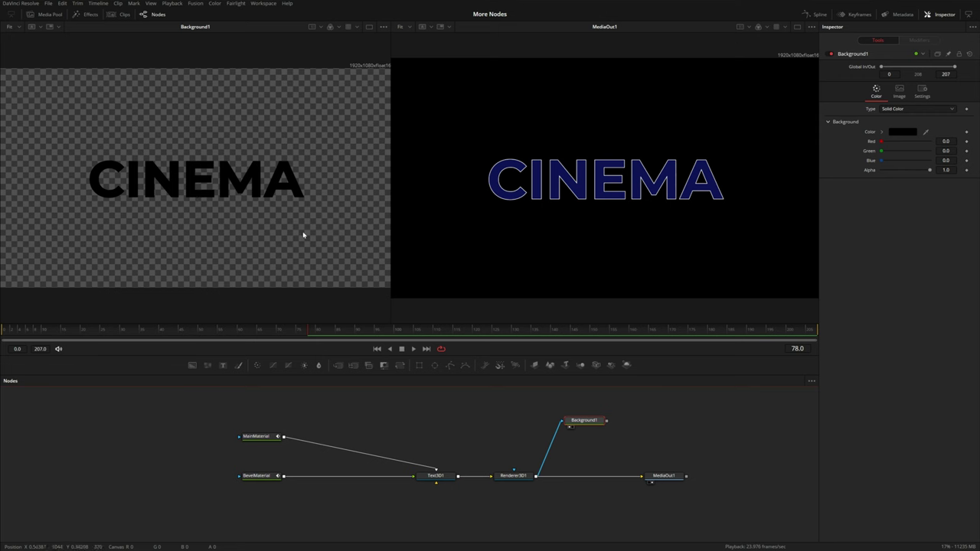
- Set the new Background's mask channel to Luminance with a low threshold of about 0.233, then inspect the outline up close
{"action": "left_click", "coordinate": [921, 93]}
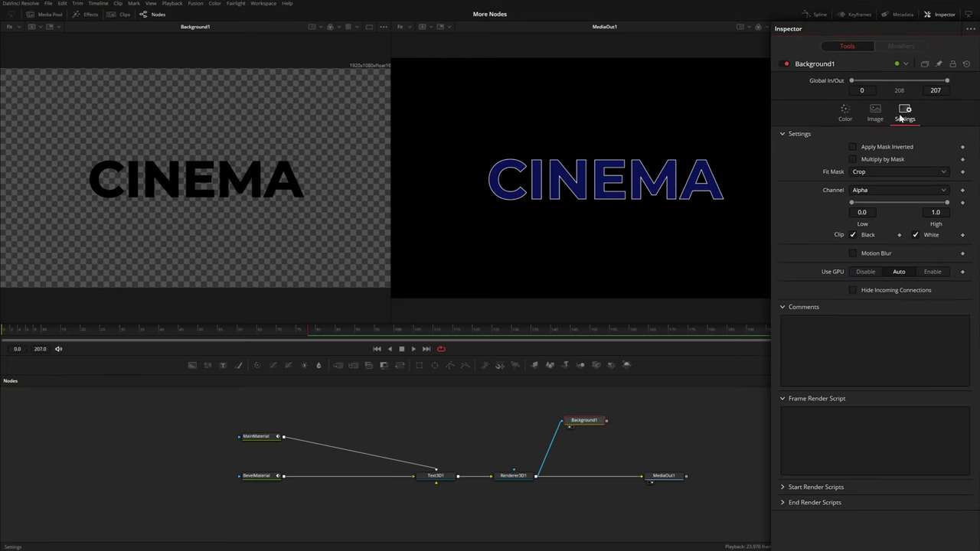
{"action": "left_click", "coordinate": [878, 191]}
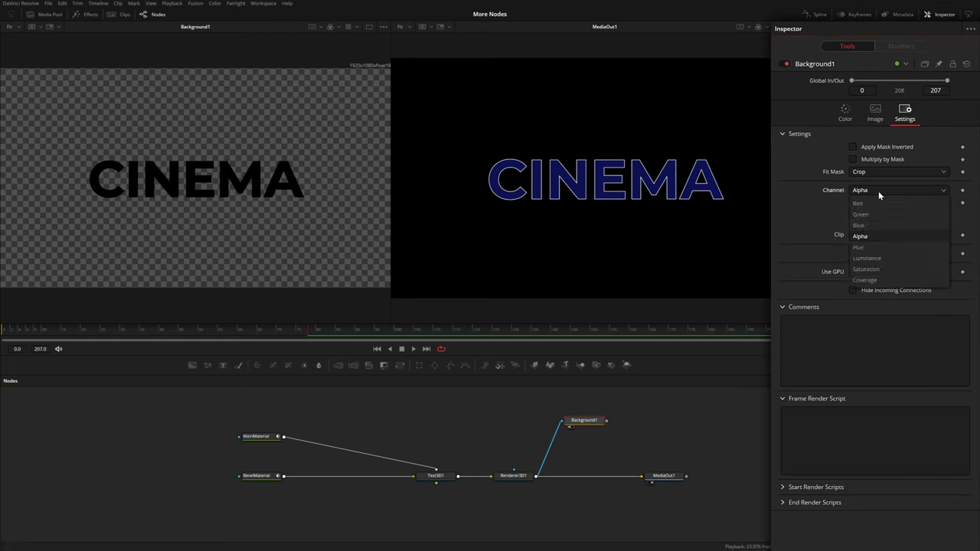
{"action": "key", "text": "Down"}
{"action": "key", "text": "Down"}
{"action": "key", "text": "Return"}
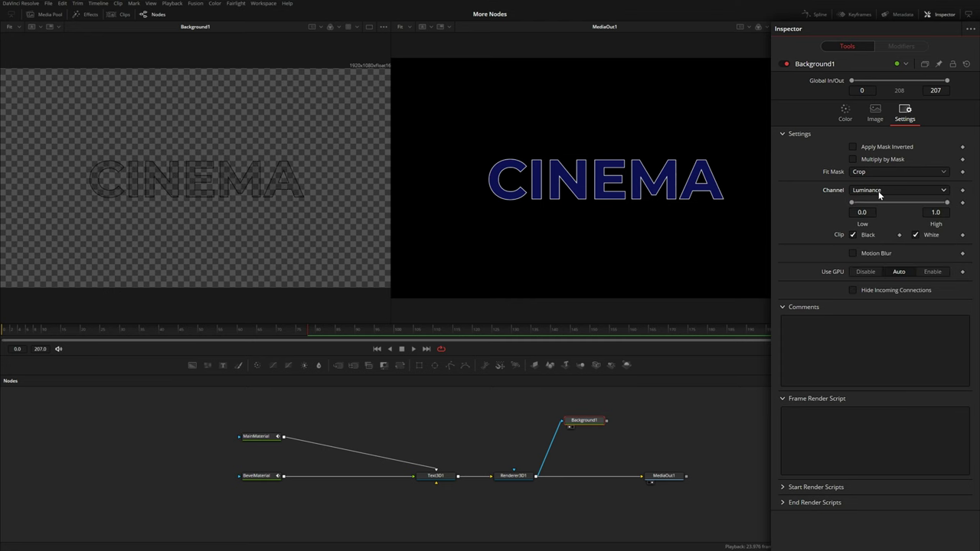
{"action": "left_click_drag", "start_coordinate": [851, 202], "coordinate": [871, 205]}
{"action": "scroll", "coordinate": [214, 158], "scroll_direction": "up", "scroll_amount": 8}
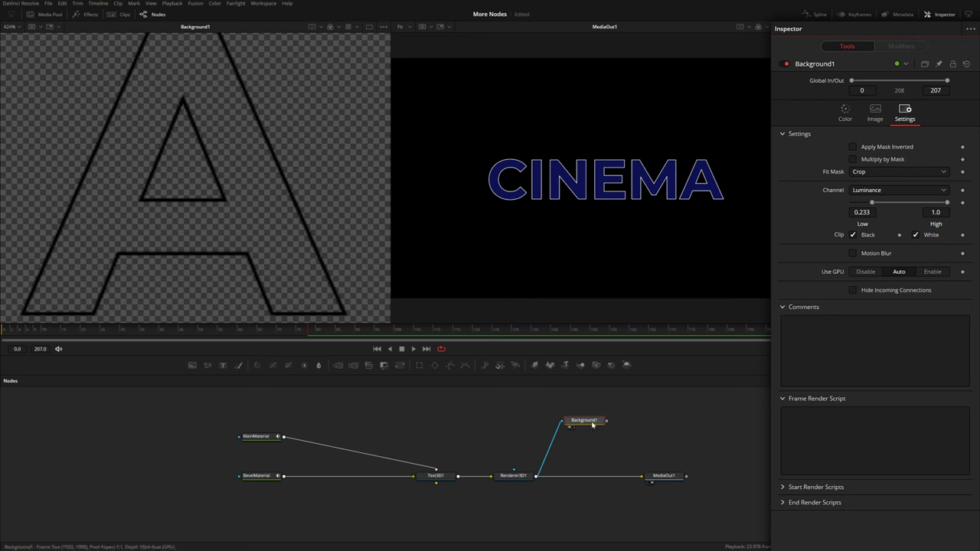
- Colour the masked Background orange, with hue about 0.088, saturation 0.759 and value 0.953
{"action": "left_click", "coordinate": [845, 113]}
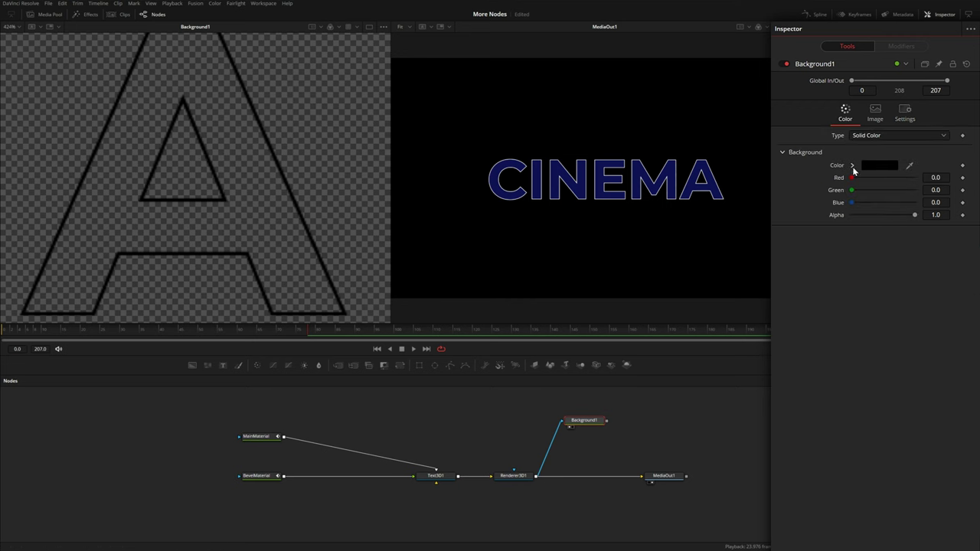
{"action": "left_click", "coordinate": [851, 165]}
{"action": "left_click", "coordinate": [892, 185]}
{"action": "left_click_drag", "start_coordinate": [892, 184], "coordinate": [914, 175]}
{"action": "left_click", "coordinate": [938, 178]}
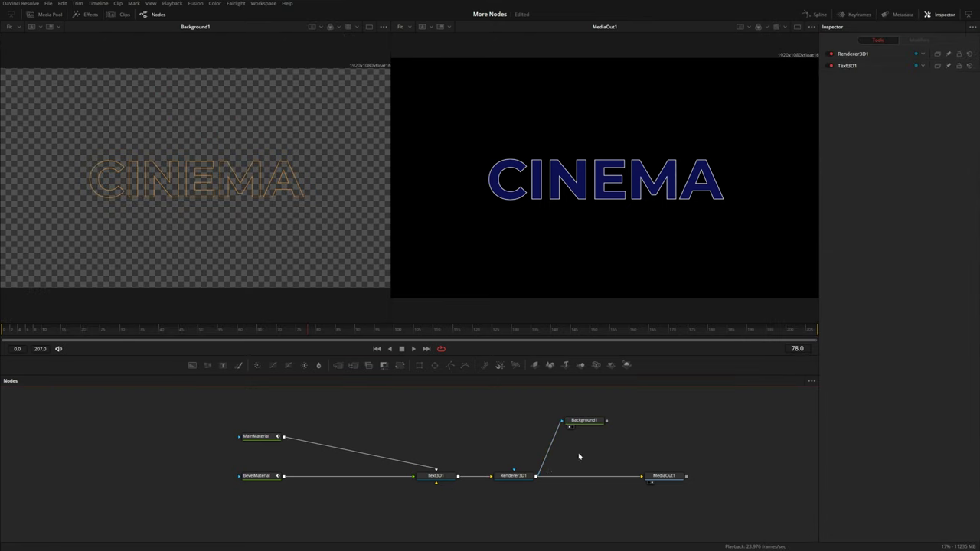
{"action": "left_click_drag", "start_coordinate": [571, 452], "coordinate": [412, 505]}
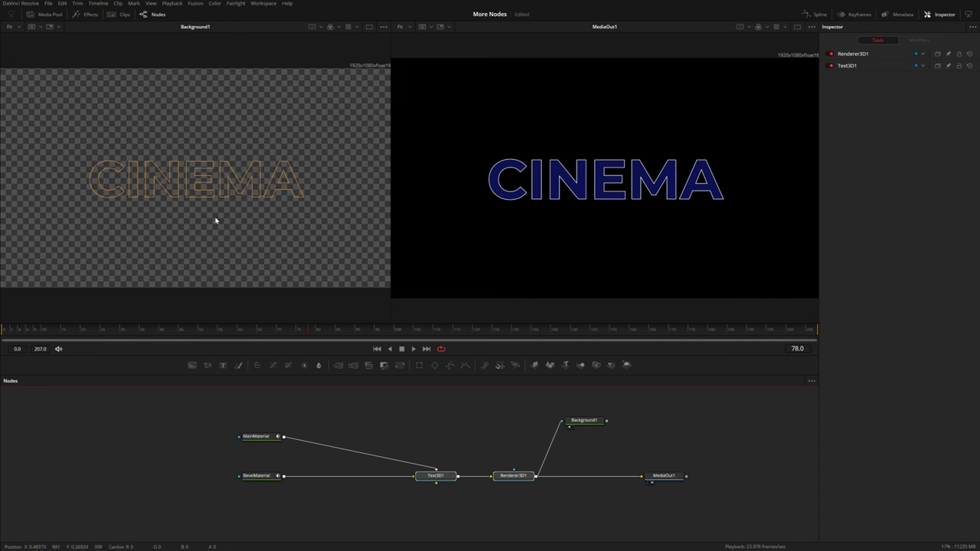
{"action": "left_click", "coordinate": [623, 457]}
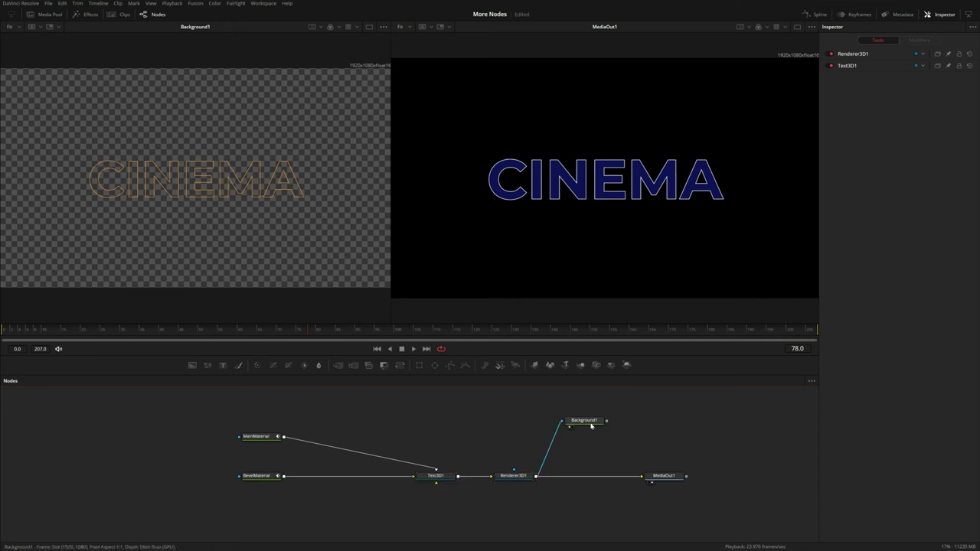
- Add a Rays node after the orange Background and merge its output over Renderer3D1
{"action": "left_click_drag", "start_coordinate": [590, 426], "coordinate": [590, 409]}
{"action": "key", "text": "shift+space"}
{"action": "type", "text": "ray"}
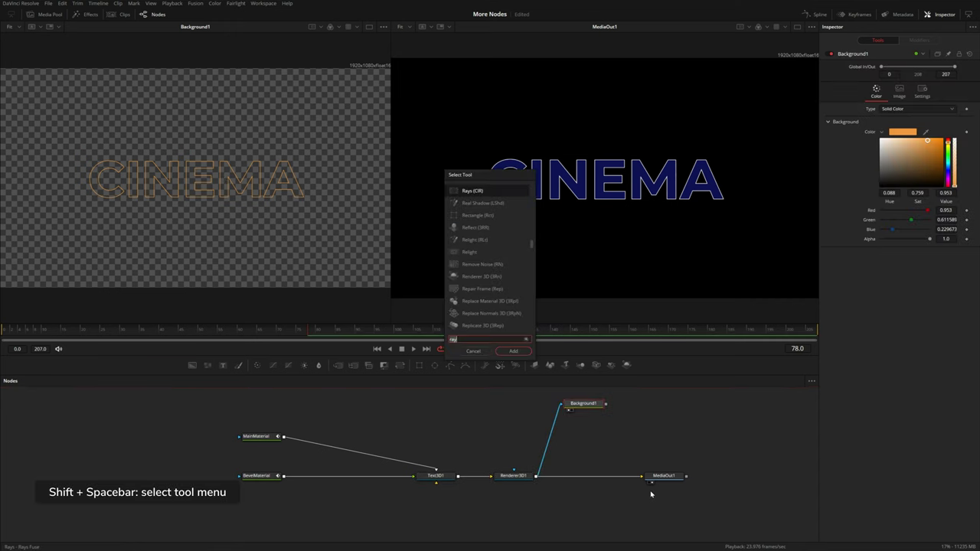
{"action": "key", "text": "Return"}
{"action": "left_click_drag", "start_coordinate": [605, 433], "coordinate": [536, 477]}
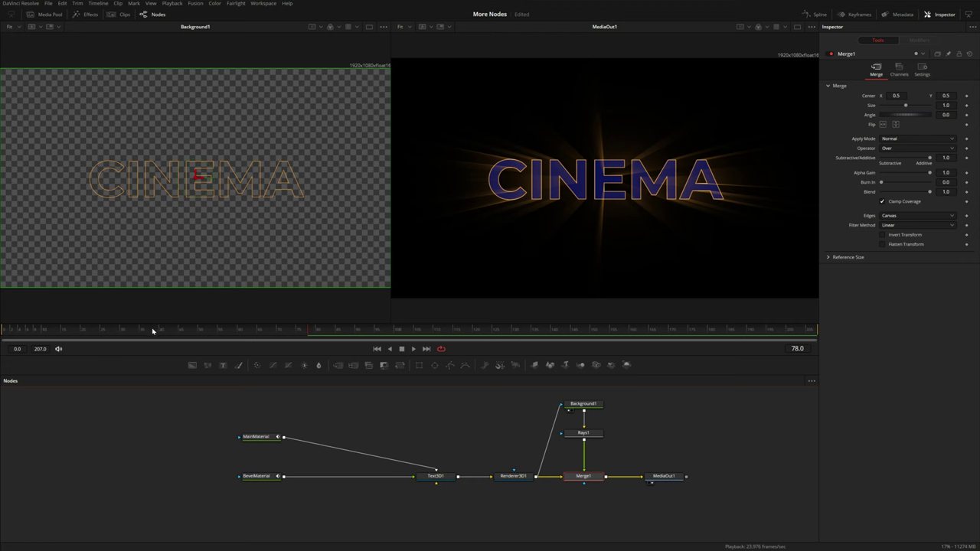
- Preview the animation and set Rays1's threshold to 0.0, decay to 0.0065, weight to 1.8 and exposure to 1.541
{"action": "key", "text": "space"}
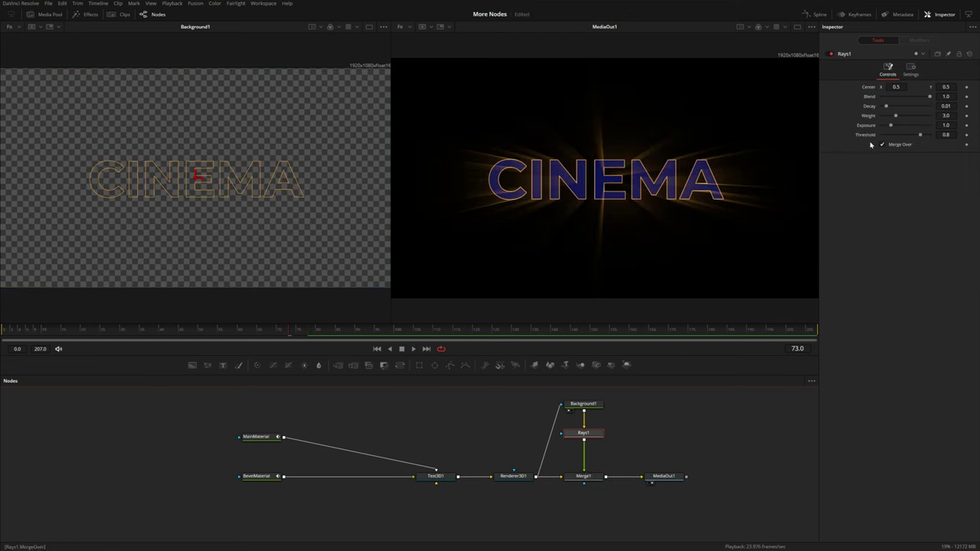
{"action": "left_click_drag", "start_coordinate": [919, 135], "coordinate": [880, 139]}
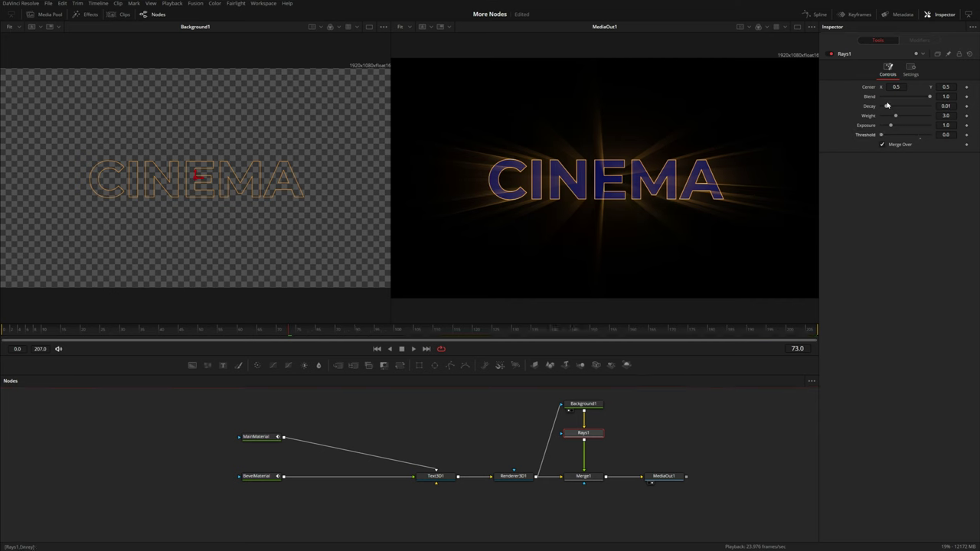
{"action": "mouse_move", "coordinate": [886, 106]}
{"action": "left_mouse_down"}
{"action": "mouse_move", "coordinate": [895, 125]}
{"action": "mouse_move", "coordinate": [884, 106]}
{"action": "left_mouse_up"}
- Add a Soft Glow node after Rays1 with gain about 2.738, glow size 3.1 and red scale 1.055
{"action": "left_click_drag", "start_coordinate": [583, 433], "coordinate": [584, 423]}
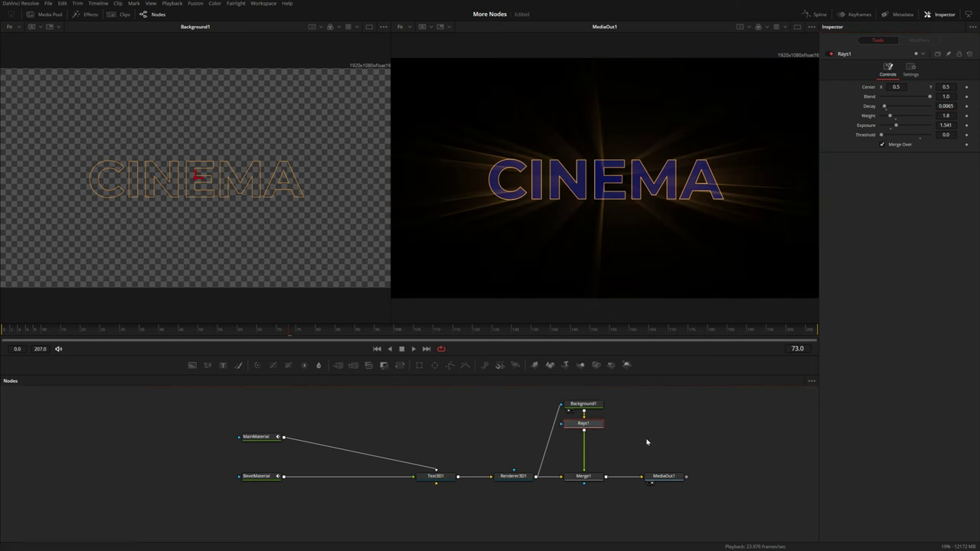
{"action": "key", "text": "shift+space"}
{"action": "type", "text": "so"}
{"action": "key", "text": "Return"}
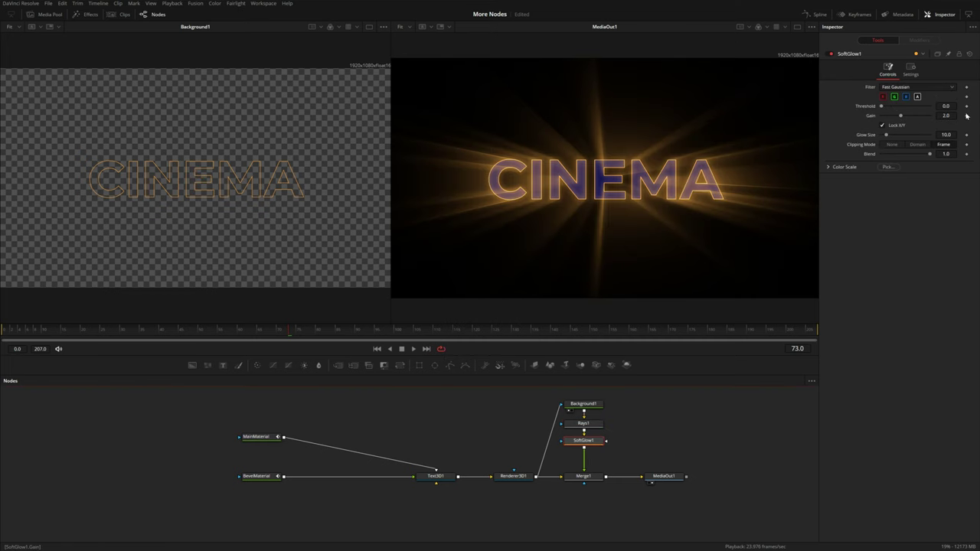
{"action": "mouse_move", "coordinate": [945, 115]}
{"action": "left_mouse_down"}
{"action": "mouse_move", "coordinate": [966, 116]}
{"action": "mouse_move", "coordinate": [934, 135]}
{"action": "mouse_move", "coordinate": [893, 134]}
{"action": "mouse_move", "coordinate": [933, 115]}
{"action": "left_mouse_up"}
{"action": "left_click", "coordinate": [828, 167]}
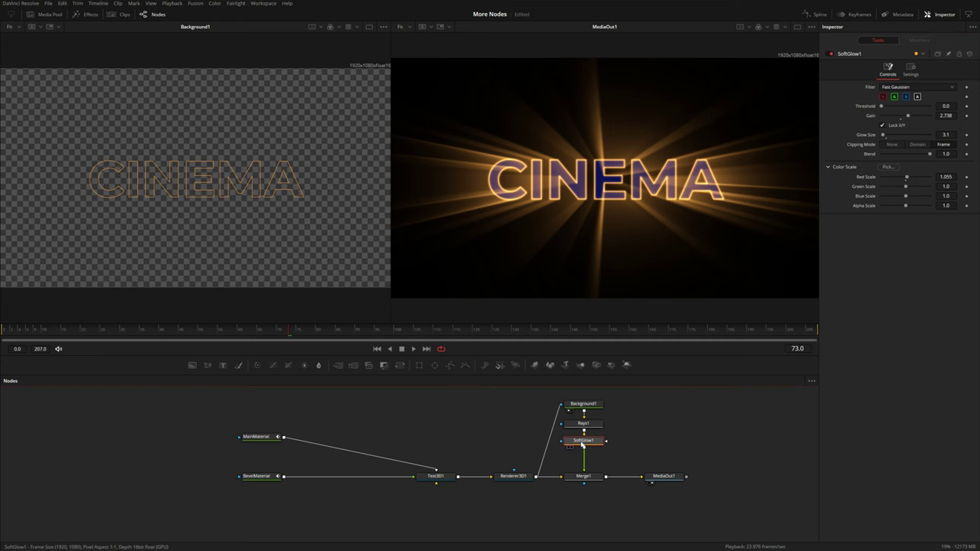
- Duplicate the Soft Glow after itself and give the copy gain 1.043, glow size 17.0, red scale 1.14 and green scale 0.952
{"action": "key", "text": "ctrl+v"}
{"action": "left_click_drag", "start_coordinate": [945, 115], "coordinate": [419, 101]}
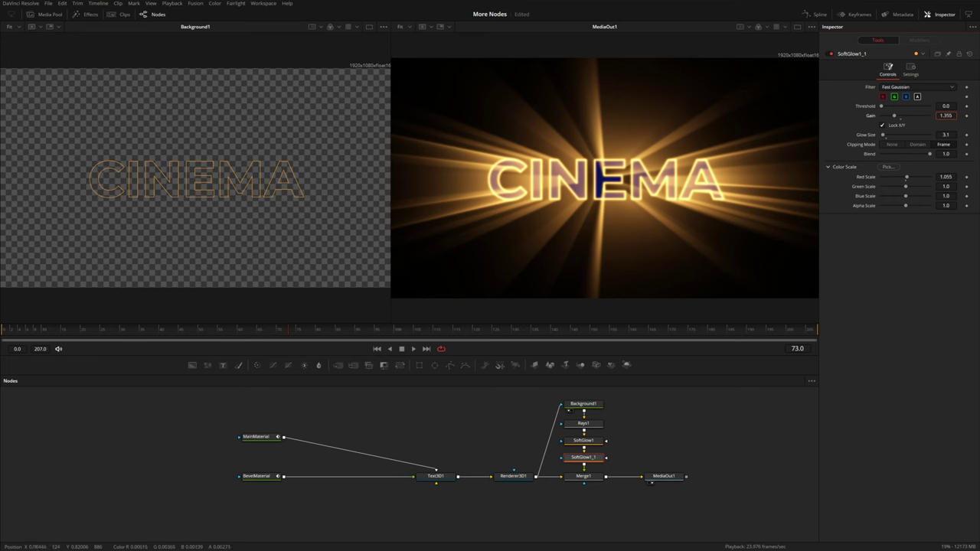
{"action": "left_click_drag", "start_coordinate": [883, 135], "coordinate": [891, 116]}
{"action": "left_click_drag", "start_coordinate": [906, 177], "coordinate": [905, 186]}
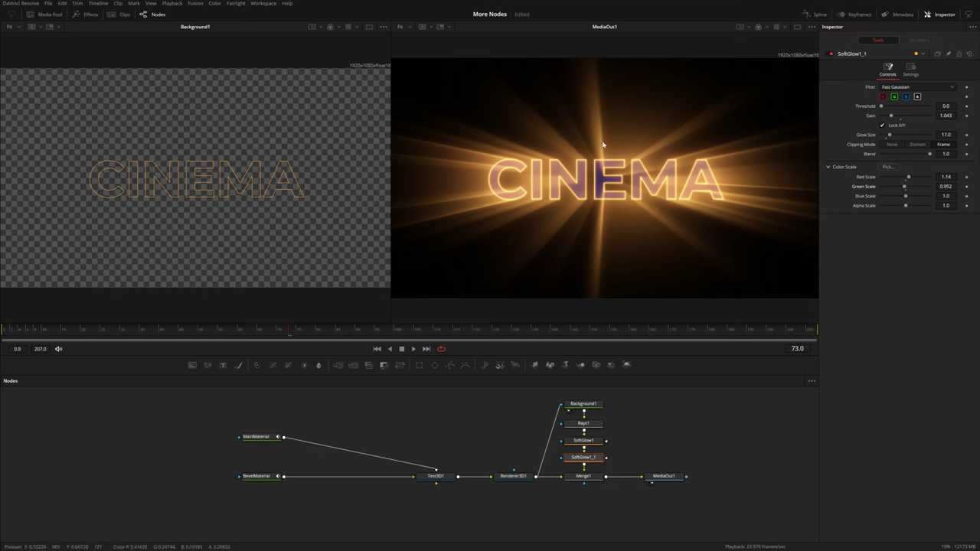
- Move the Background, Rays and both Soft Glow nodes upward together to make room above Merge1
{"action": "left_click_drag", "start_coordinate": [610, 391], "coordinate": [584, 440]}
{"action": "left_click", "coordinate": [584, 440]}
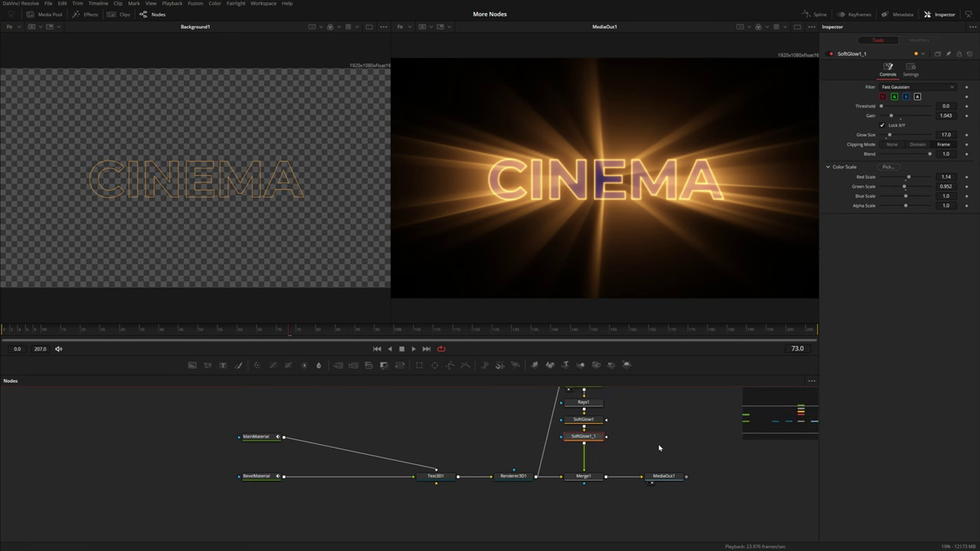
- Paste another Soft Glow after SoftGlow1_1 with gain 0.611, glow size 49.9, red scale 1.221 and green scale 0.779
{"action": "key", "text": "ctrl+v"}
{"action": "left_click_drag", "start_coordinate": [946, 135], "coordinate": [912, 116]}
{"action": "left_click_drag", "start_coordinate": [945, 177], "coordinate": [941, 186]}
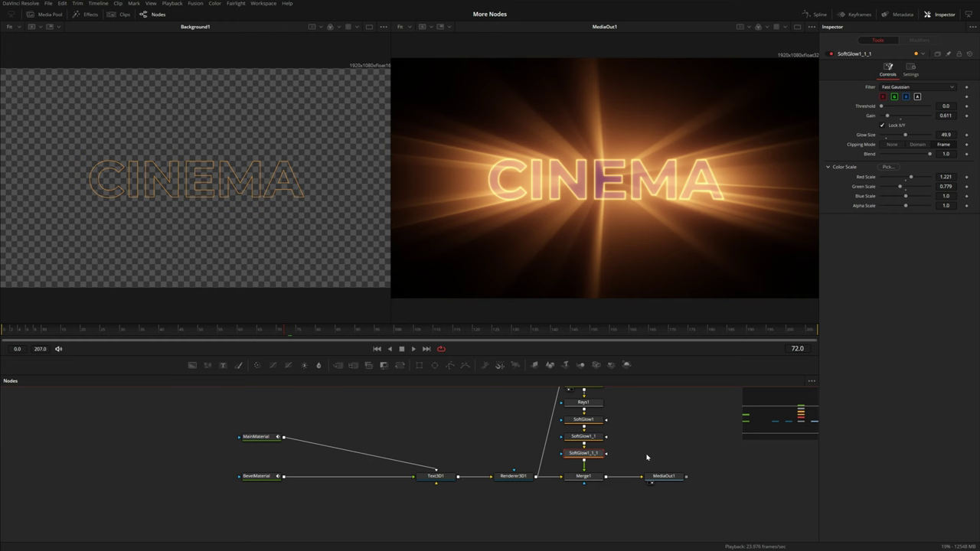
- Switch Background1 to a linear gradient and set its end stop colour to #f39b3a
{"action": "scroll", "coordinate": [647, 457], "scroll_direction": "up", "scroll_amount": 2}
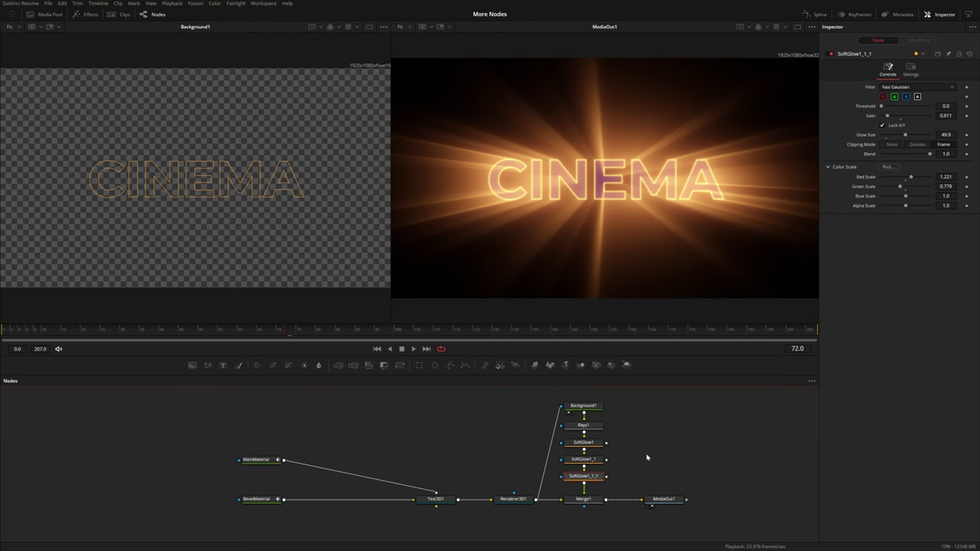
{"action": "left_click", "coordinate": [587, 409]}
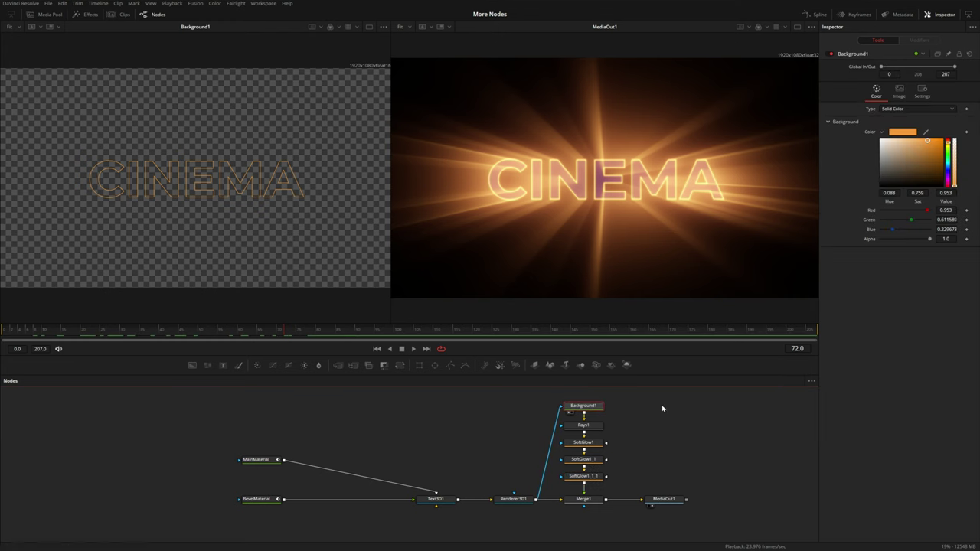
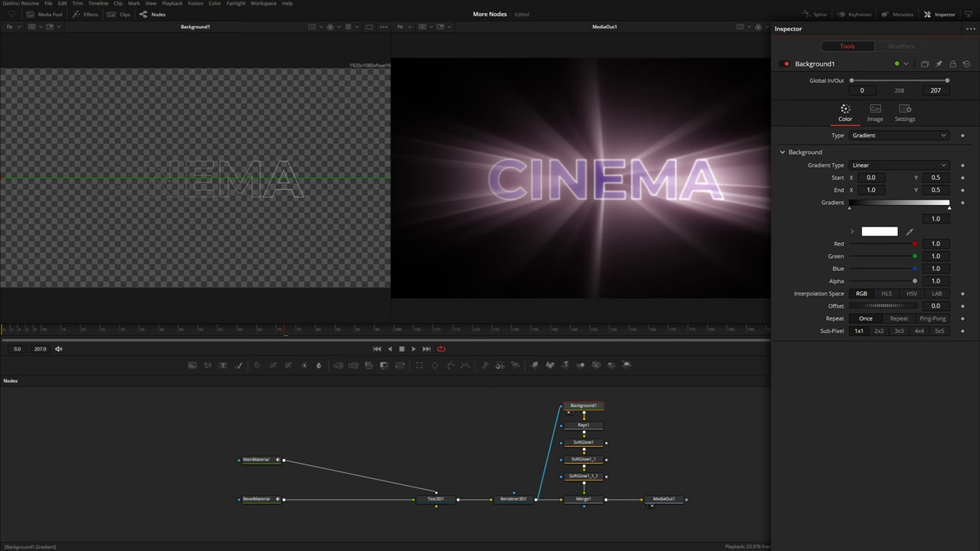
{"action": "left_click", "coordinate": [852, 231]}
{"action": "left_click", "coordinate": [879, 231]}
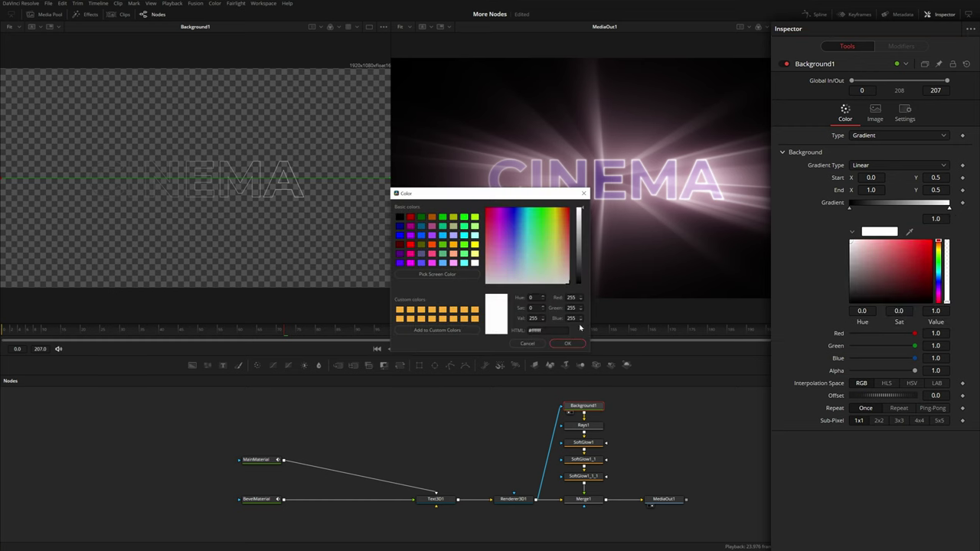
{"action": "type", "text": "#f39b3a"}
{"action": "key", "text": "Return"}
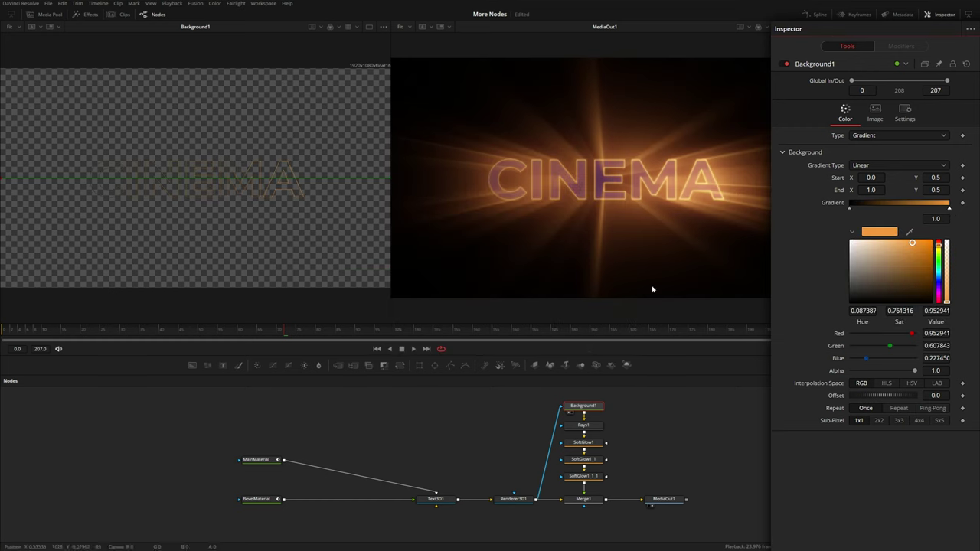
- Colour the gradient's start stop dark purple with hue 0.76, saturation 0.813 and value 0.315
{"action": "left_click", "coordinate": [850, 209]}
{"action": "left_click", "coordinate": [914, 281]}
{"action": "left_click_drag", "start_coordinate": [938, 286], "coordinate": [940, 288]}
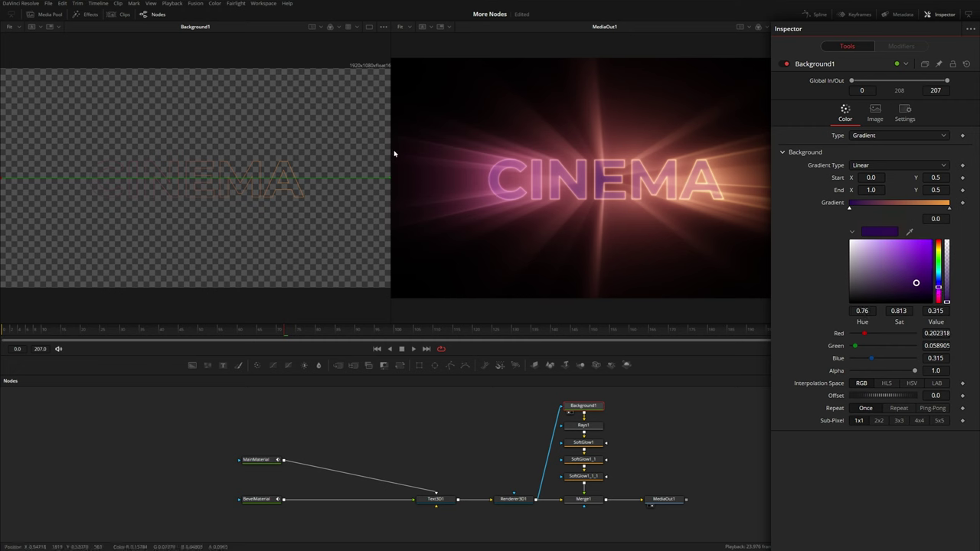
- Shorten the gradient line to run from X 0.398611 to X 0.708333, repeat it as Ping-Pong and shift its offset
{"action": "scroll", "coordinate": [117, 166], "scroll_direction": "down", "scroll_amount": 2}
{"action": "left_click_drag", "start_coordinate": [36, 176], "coordinate": [231, 178]}
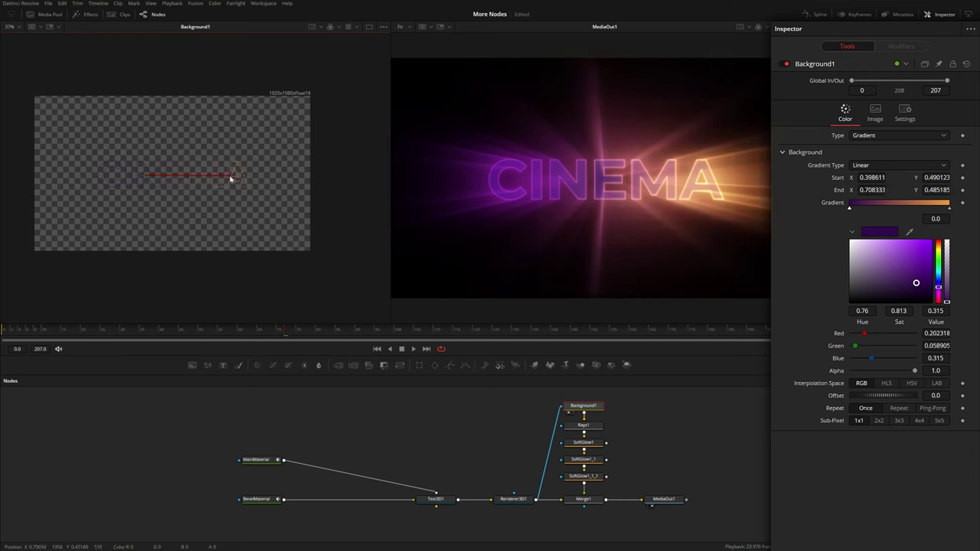
{"action": "left_click", "coordinate": [929, 408]}
{"action": "left_click_drag", "start_coordinate": [873, 397], "coordinate": [838, 313]}
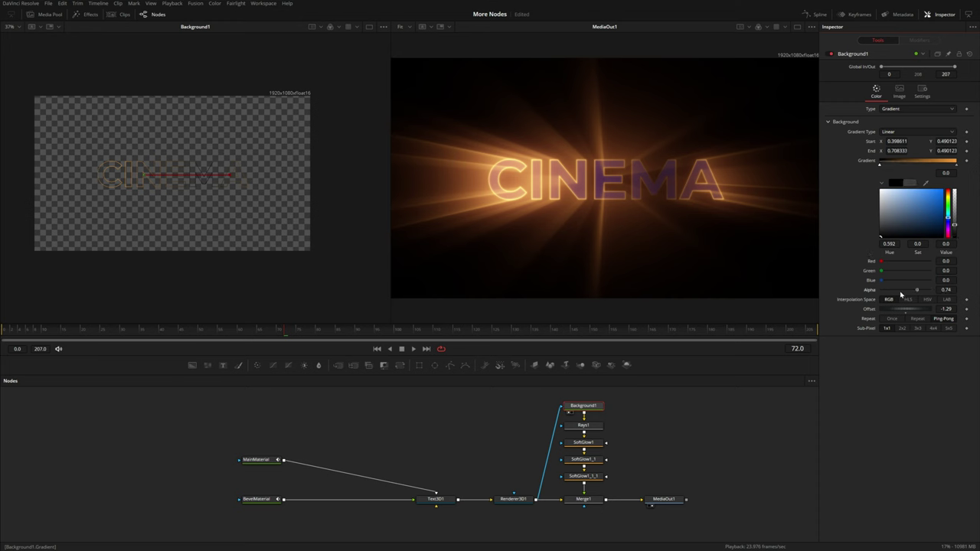
- Make the start stop dark blue (hue 0.568, saturation 0.819, value 0.213) with alpha 0.0, and set the offset to -3.572
{"action": "left_click_drag", "start_coordinate": [901, 294], "coordinate": [776, 306]}
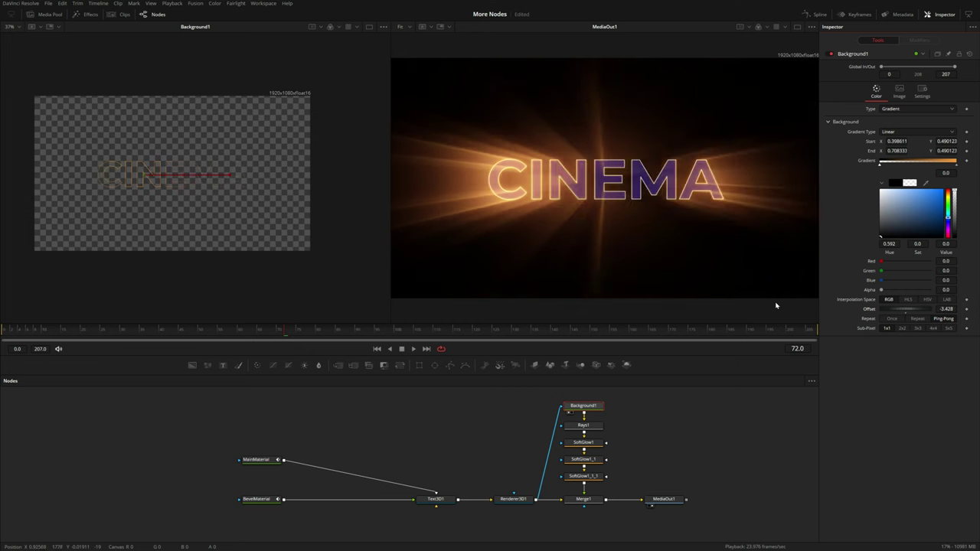
{"action": "left_click_drag", "start_coordinate": [908, 312], "coordinate": [902, 313]}
{"action": "left_click_drag", "start_coordinate": [923, 224], "coordinate": [949, 217]}
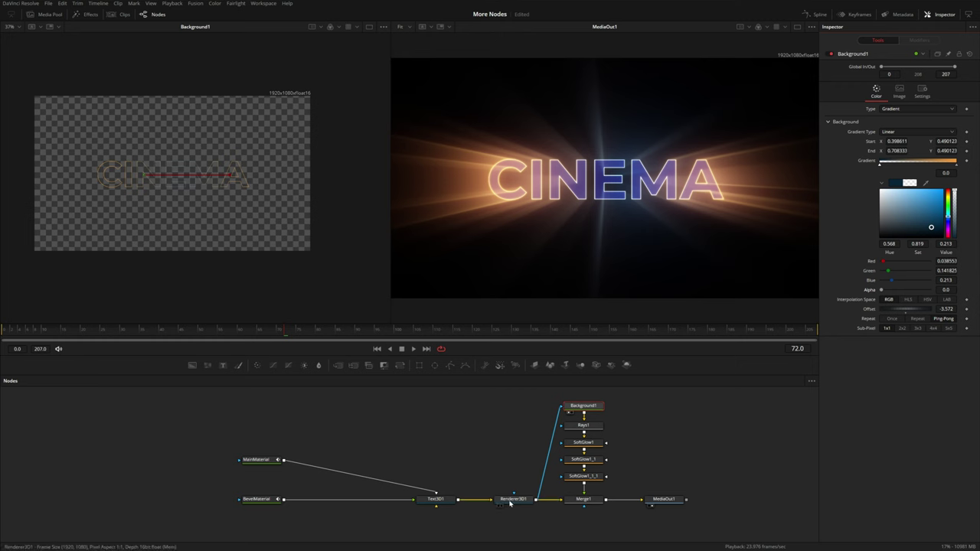
- Compare the plain Renderer3D1 output with the final MediaOut1 result in the viewer
{"action": "left_click_drag", "start_coordinate": [510, 503], "coordinate": [603, 224]}
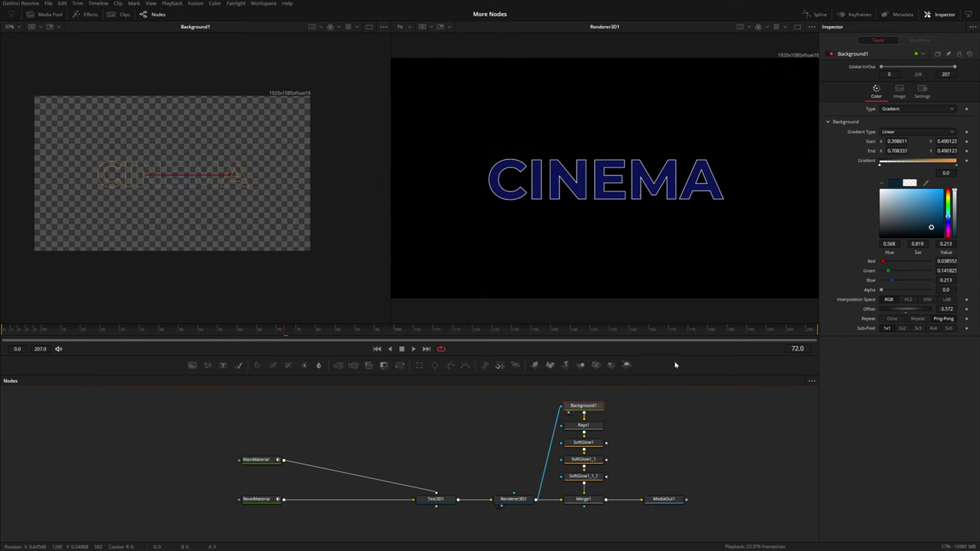
{"action": "left_click_drag", "start_coordinate": [675, 503], "coordinate": [689, 186]}
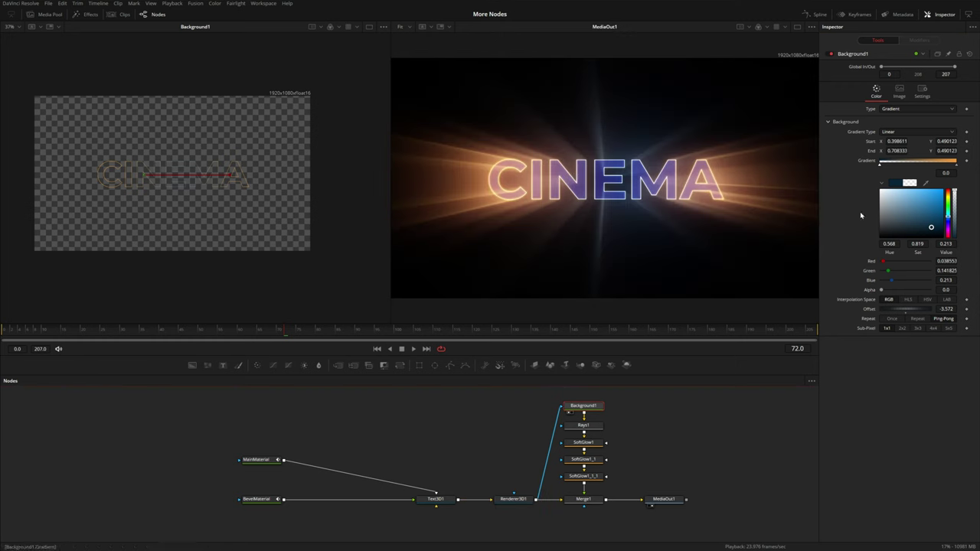
- Keyframe Background1's gradient offset from -3.572 at frame 0 to 1.986 at frame 105, and fade the gradient to black from about frame 45
{"action": "left_click_drag", "start_coordinate": [193, 334], "coordinate": [0, 327]}
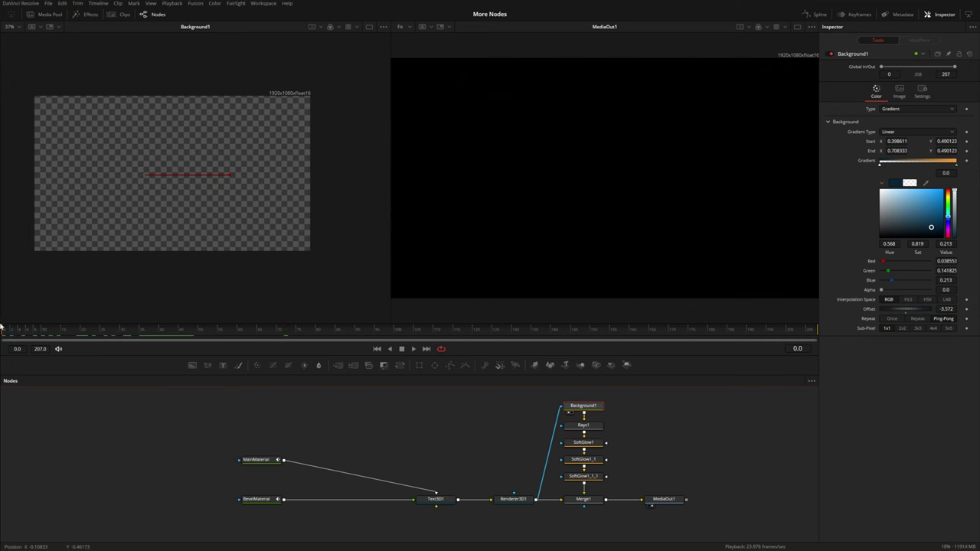
{"action": "left_click", "coordinate": [966, 310]}
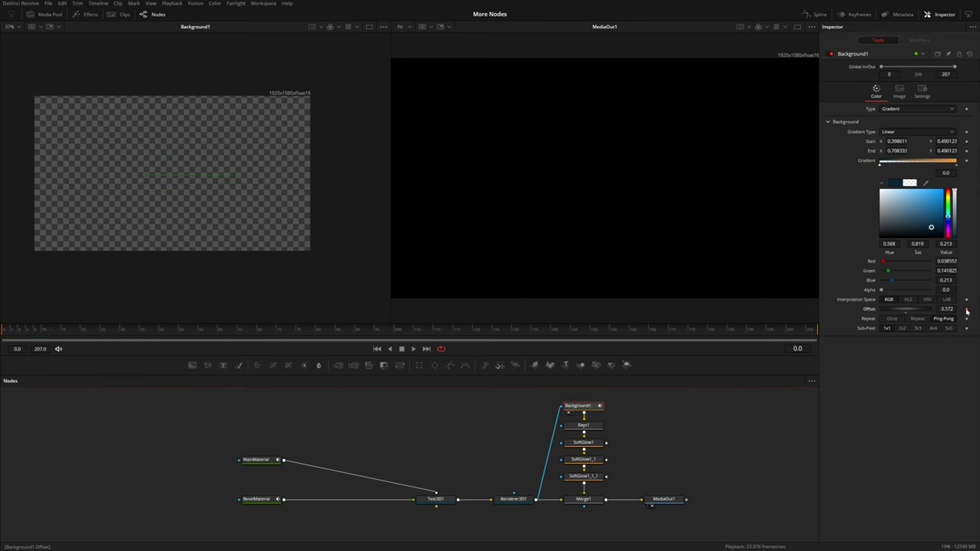
{"action": "left_click_drag", "start_coordinate": [155, 330], "coordinate": [365, 333]}
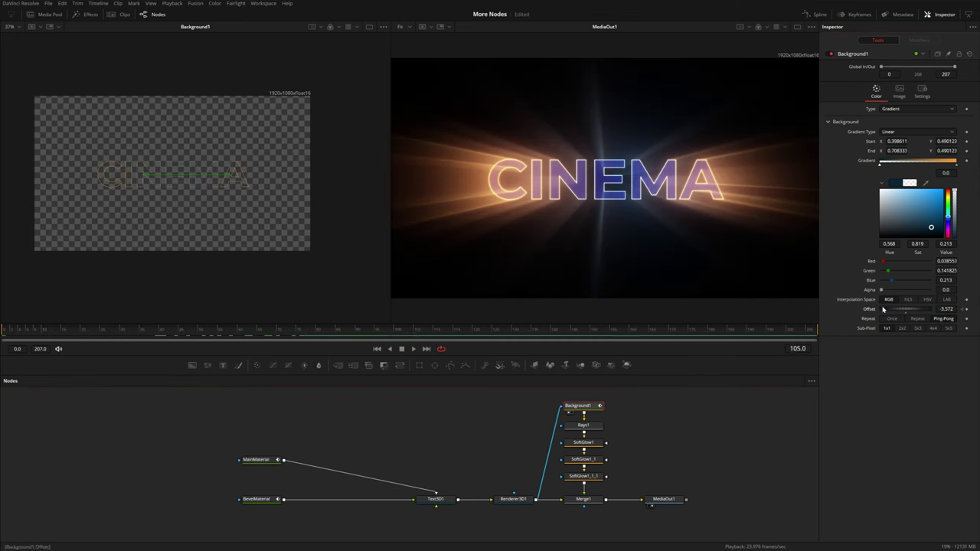
{"action": "left_click_drag", "start_coordinate": [885, 309], "coordinate": [978, 310]}
{"action": "left_click_drag", "start_coordinate": [910, 309], "coordinate": [917, 311]}
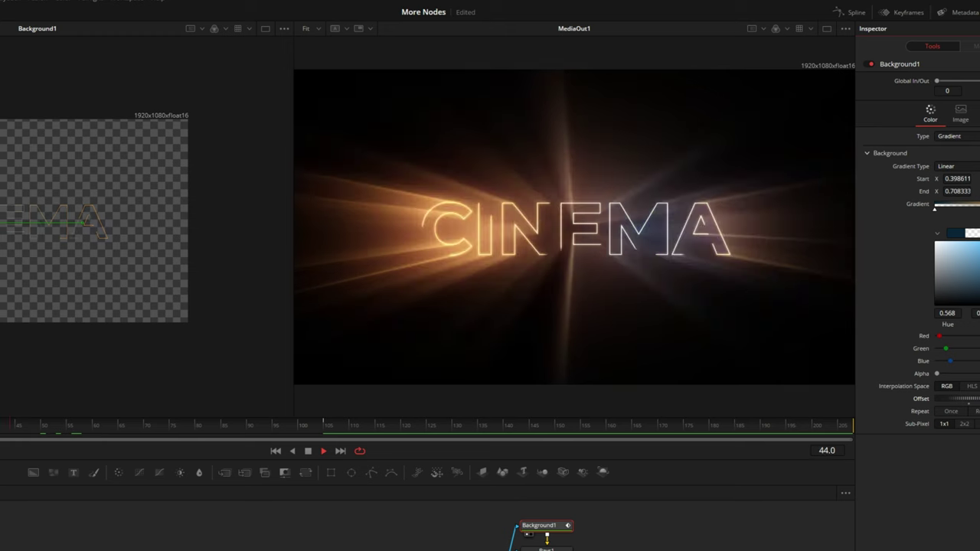
{"action": "left_click", "coordinate": [19, 427]}
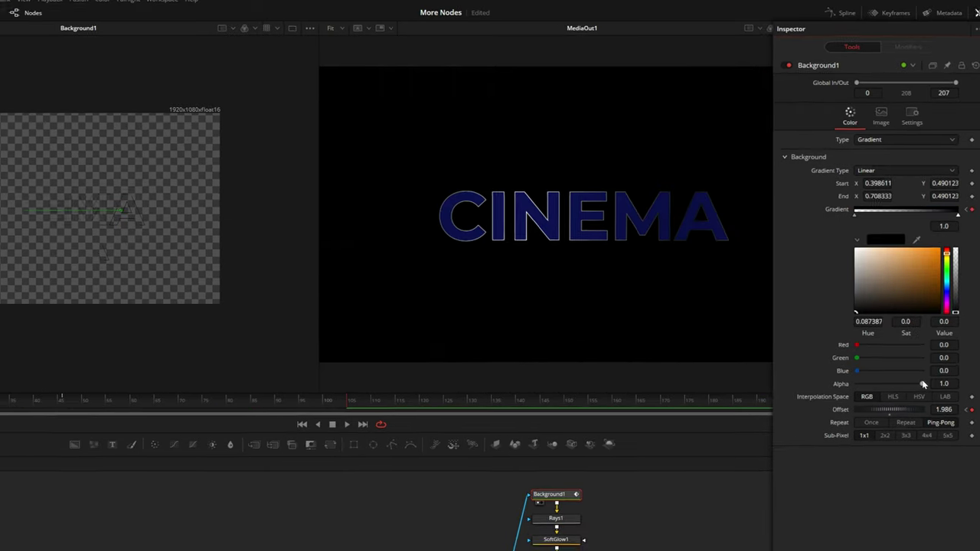
- Rename Background1 to RaysColor and show the nodes' original tool names in the flow
{"action": "key", "text": "F2"}
{"action": "type", "text": "Ray"}
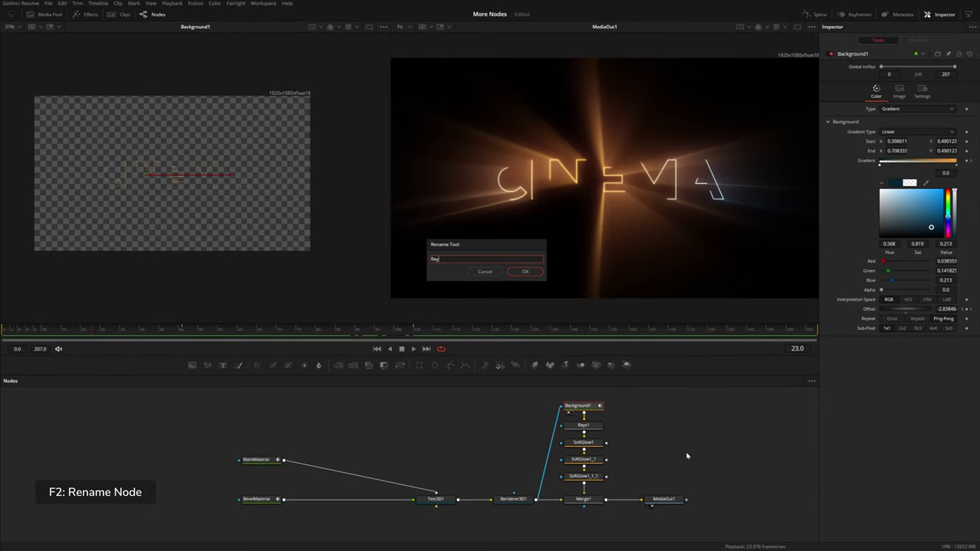
{"action": "type", "text": "sColor"}
{"action": "key", "text": "Return"}
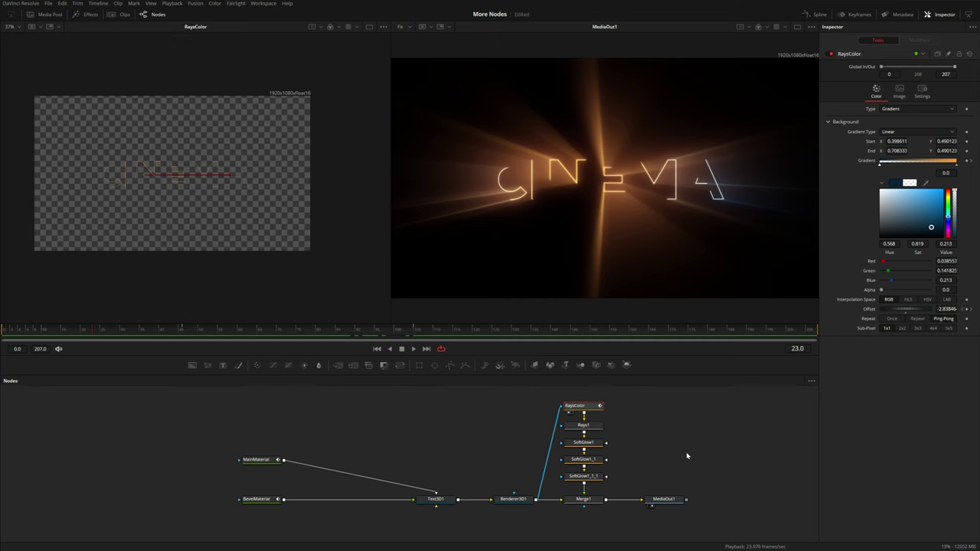
{"action": "key", "text": "ctrl+shift+e"}
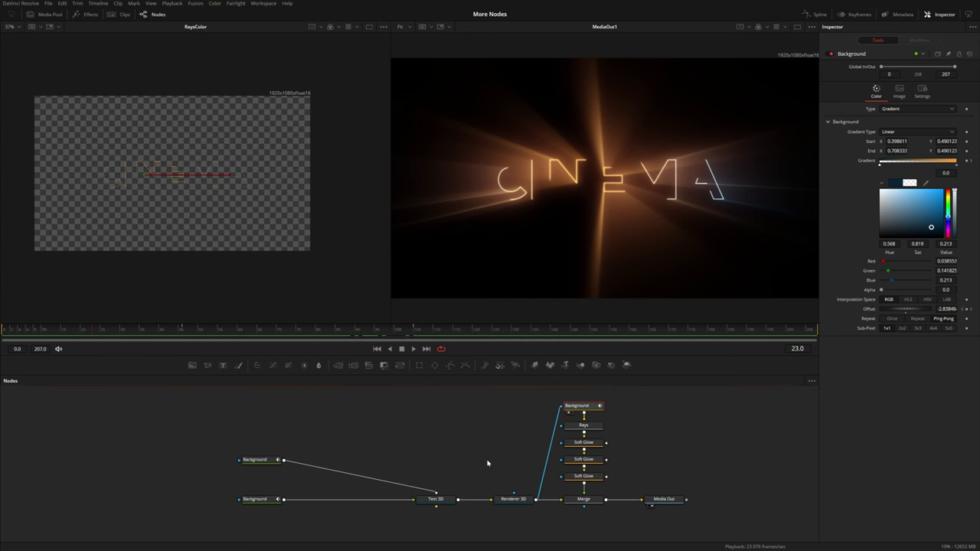
- Disable the MainMaterial, BevelMaterial and RaysColor nodes together, re-enable them and clear the selection
{"action": "left_click_drag", "start_coordinate": [305, 434], "coordinate": [238, 515]}
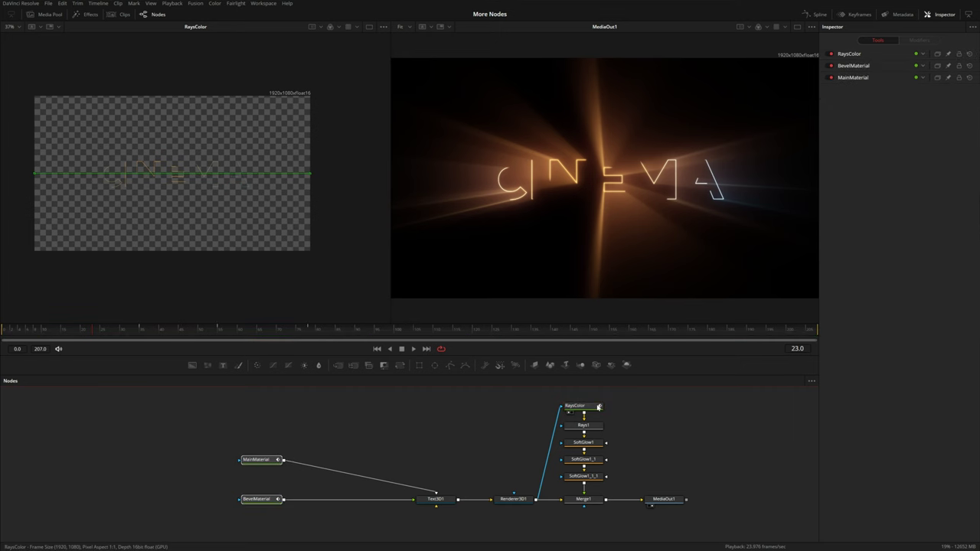
{"action": "left_click", "coordinate": [598, 407]}
{"action": "key", "text": "ctrl+p"}
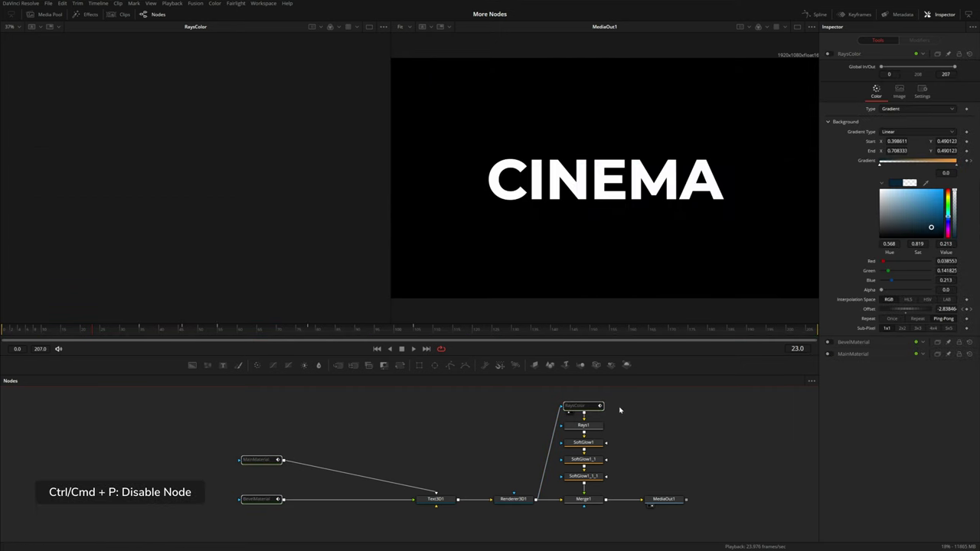
{"action": "key", "text": "ctrl+p"}
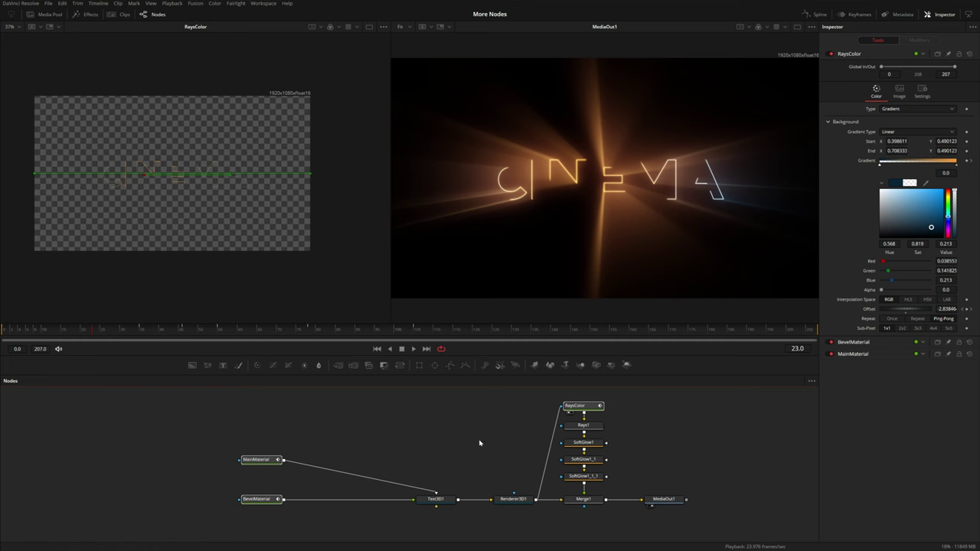
{"action": "left_click", "coordinate": [477, 442]}
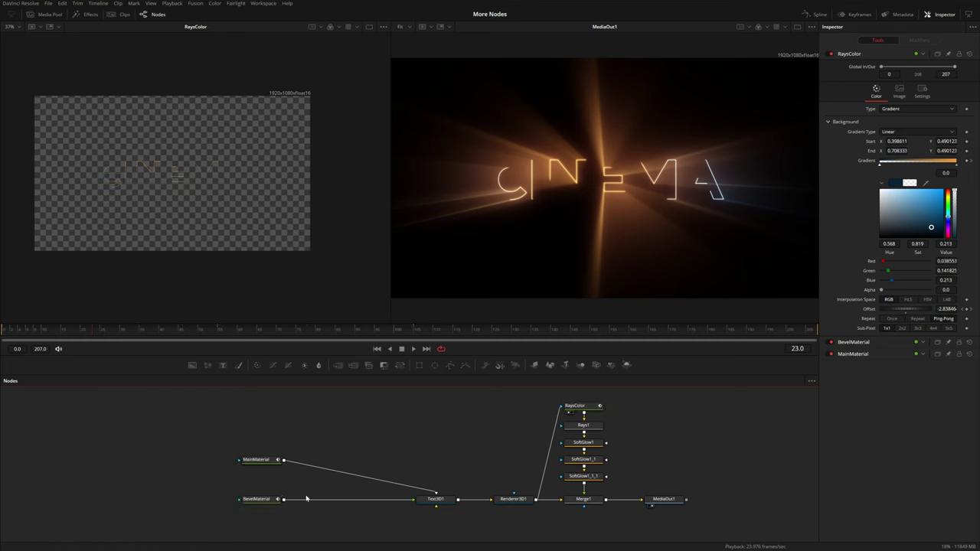
- Insert a Transform node after BevelMaterial, try shifting its center X, and set its edges to Wrap
{"action": "left_click", "coordinate": [259, 499]}
{"action": "left_click_drag", "start_coordinate": [407, 368], "coordinate": [342, 501]}
{"action": "left_click_drag", "start_coordinate": [896, 95], "coordinate": [836, 118]}
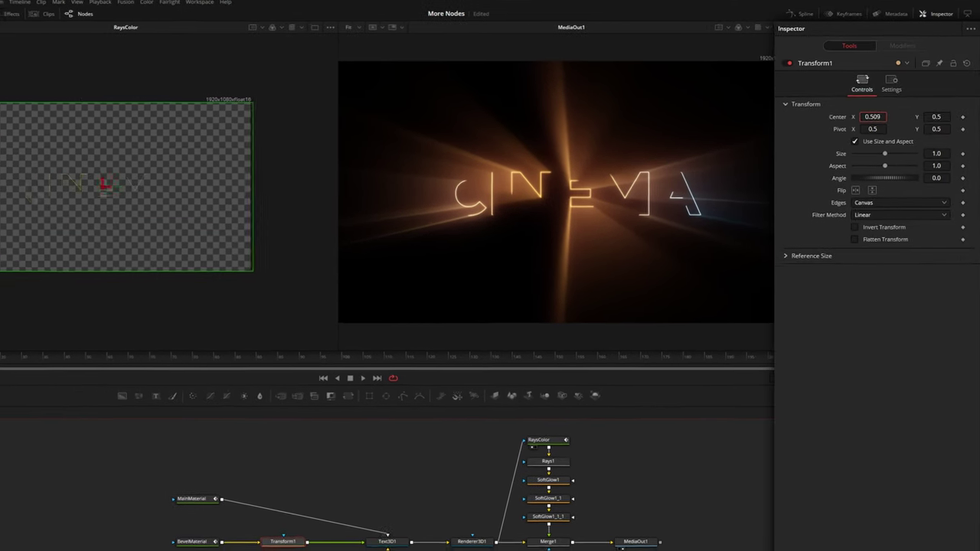
{"action": "left_click", "coordinate": [873, 205]}
{"action": "key", "text": "Return"}
- Set Transform1's size to 0.5 and shift its center X to 0.767, checking the effect on the opening frames
{"action": "mouse_move", "coordinate": [870, 118]}
{"action": "left_mouse_down"}
{"action": "mouse_move", "coordinate": [910, 117]}
{"action": "mouse_move", "coordinate": [870, 118]}
{"action": "left_mouse_up"}
{"action": "left_click_drag", "start_coordinate": [883, 155], "coordinate": [873, 155]}
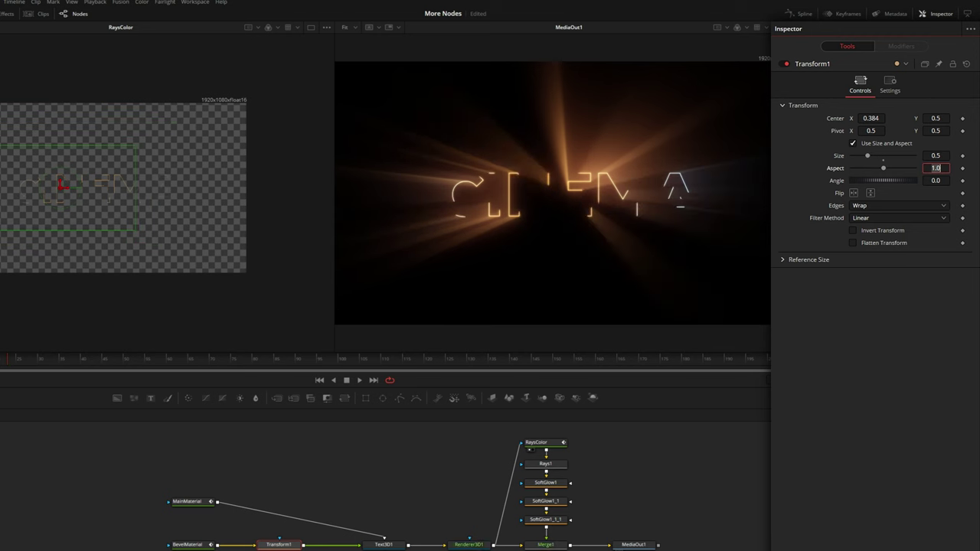
{"action": "key", "text": "Tab"}
{"action": "left_click_drag", "start_coordinate": [6, 362], "coordinate": [33, 362]}
{"action": "left_click_drag", "start_coordinate": [872, 118], "coordinate": [932, 118]}
{"action": "left_click_drag", "start_coordinate": [4, 362], "coordinate": [0, 362]}
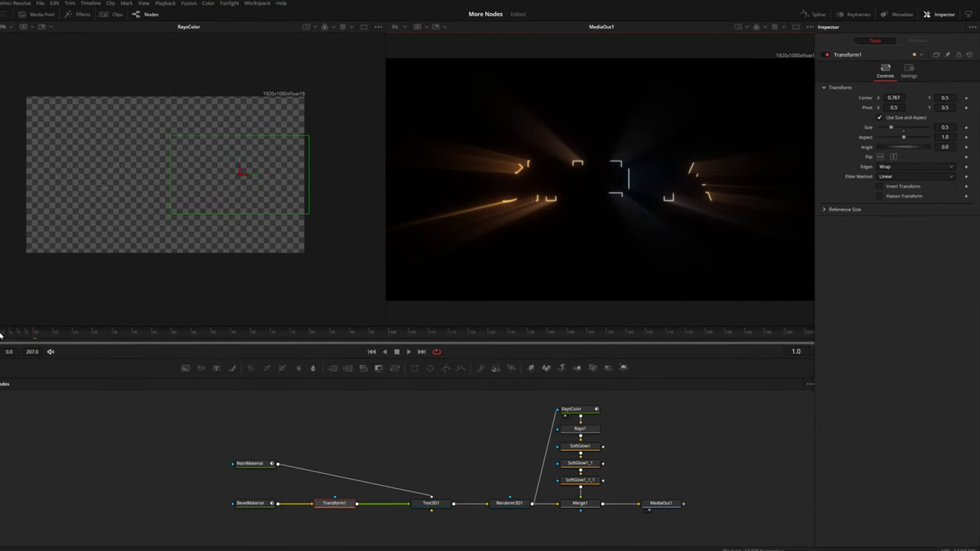
- Keyframe Transform1's center X at 0.36 on frame 0 and 0.63 on frame 55
{"action": "left_click_drag", "start_coordinate": [42, 333], "coordinate": [1, 333]}
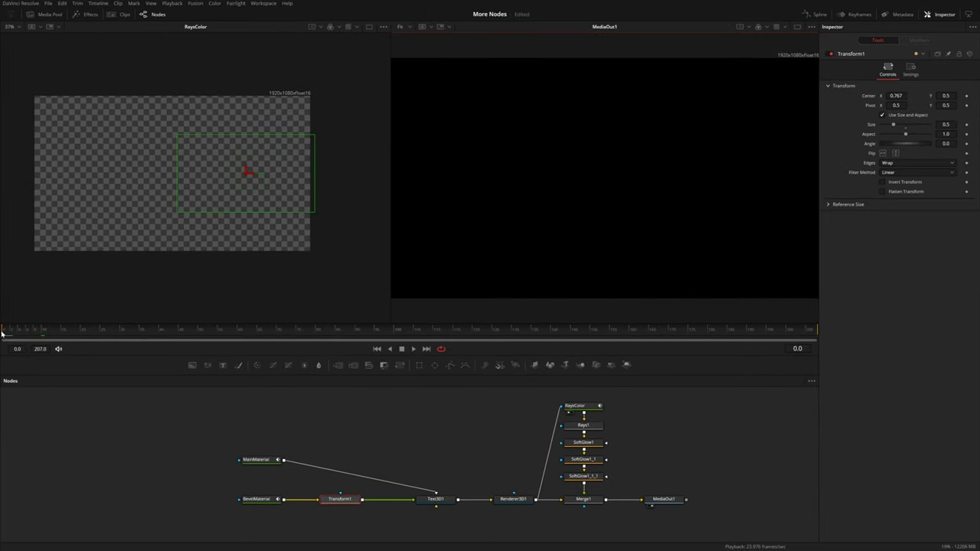
{"action": "left_click", "coordinate": [966, 96]}
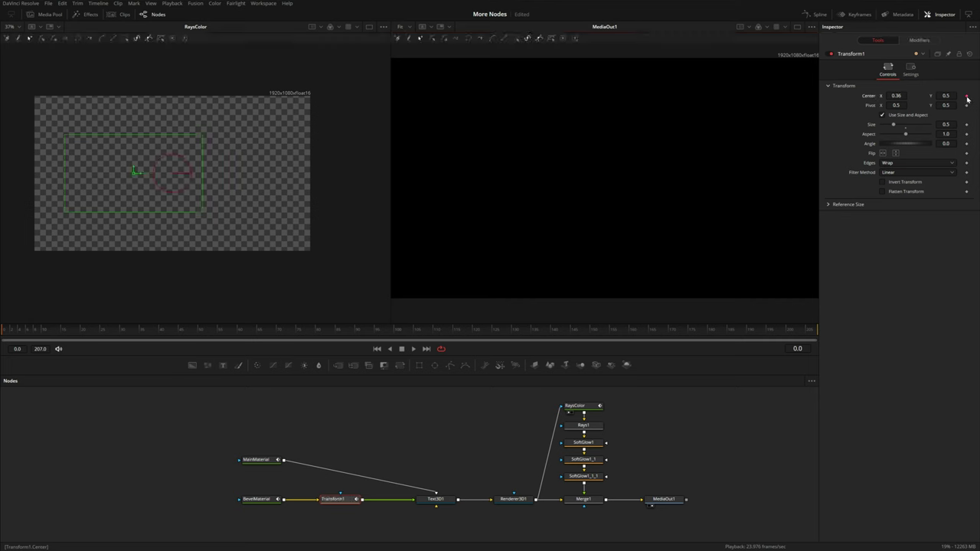
{"action": "left_click_drag", "start_coordinate": [110, 334], "coordinate": [218, 323]}
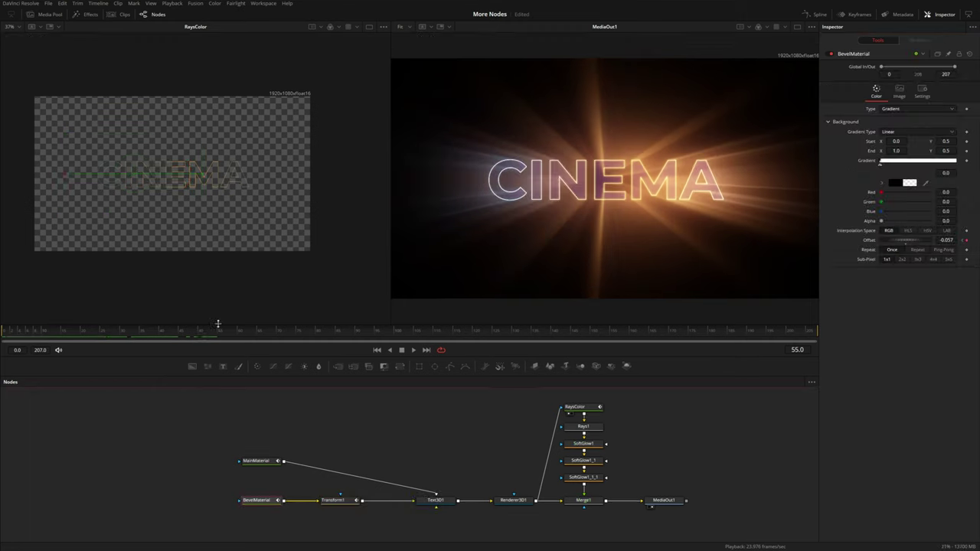
{"action": "left_click", "coordinate": [333, 501]}
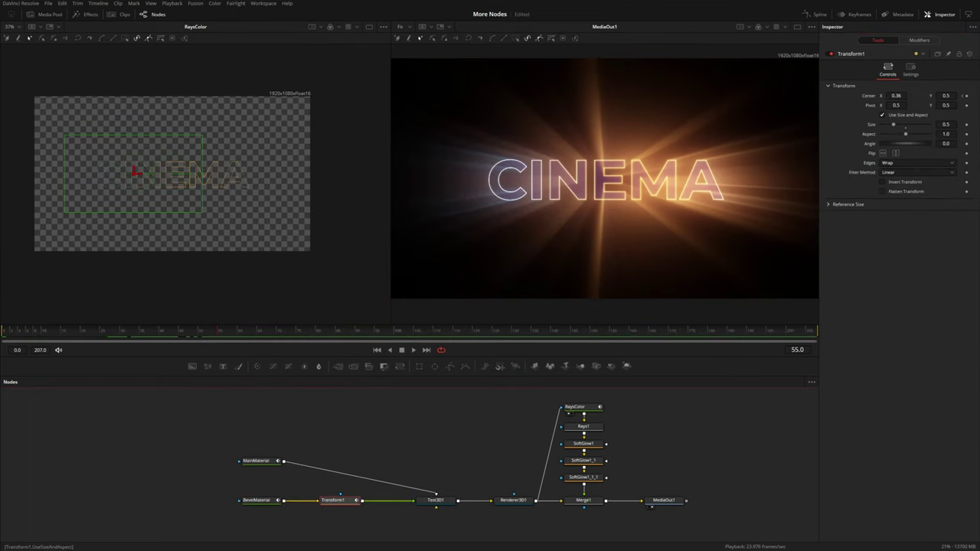
{"action": "left_click_drag", "start_coordinate": [136, 171], "coordinate": [157, 173]}
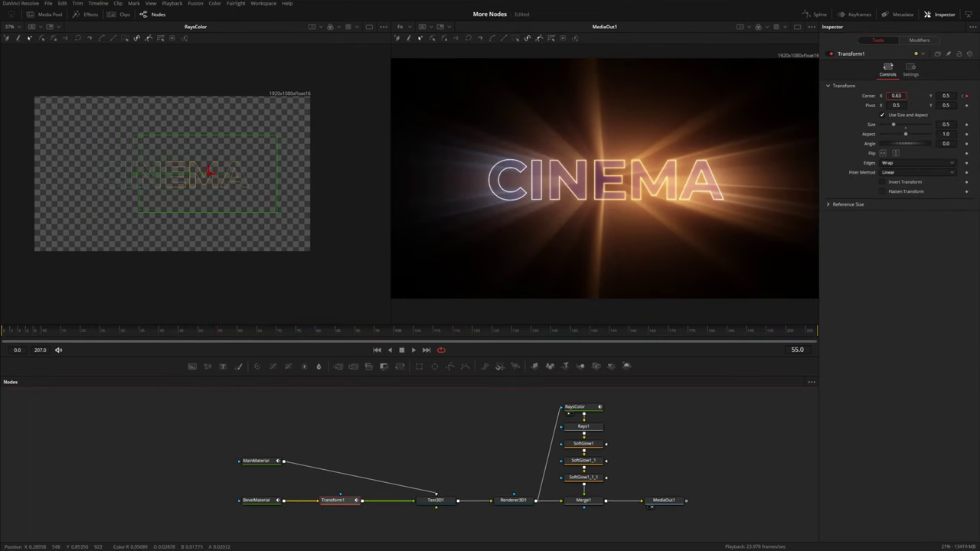
- Play the title animation from the start to review the moving outline reveal
{"action": "left_click_drag", "start_coordinate": [44, 334], "coordinate": [2, 333]}
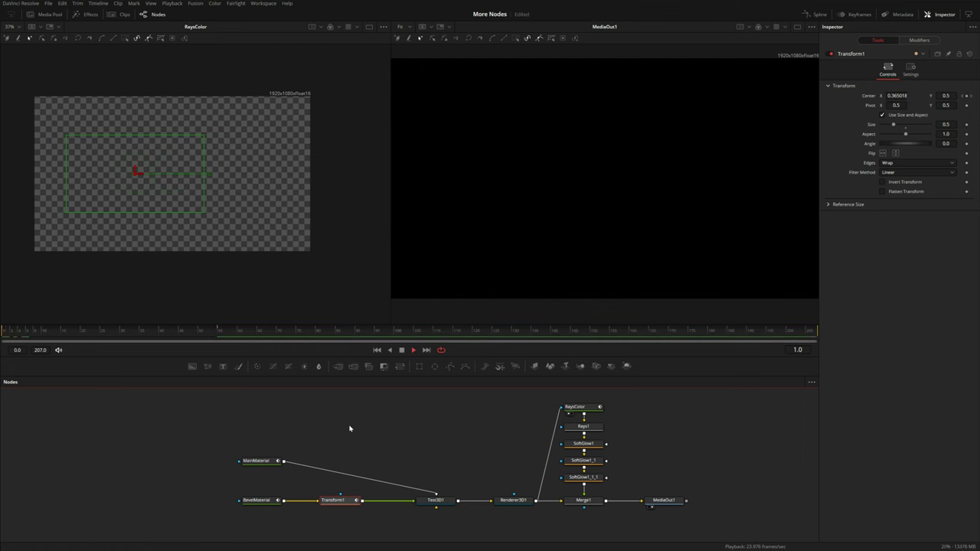
{"action": "key", "text": "space"}
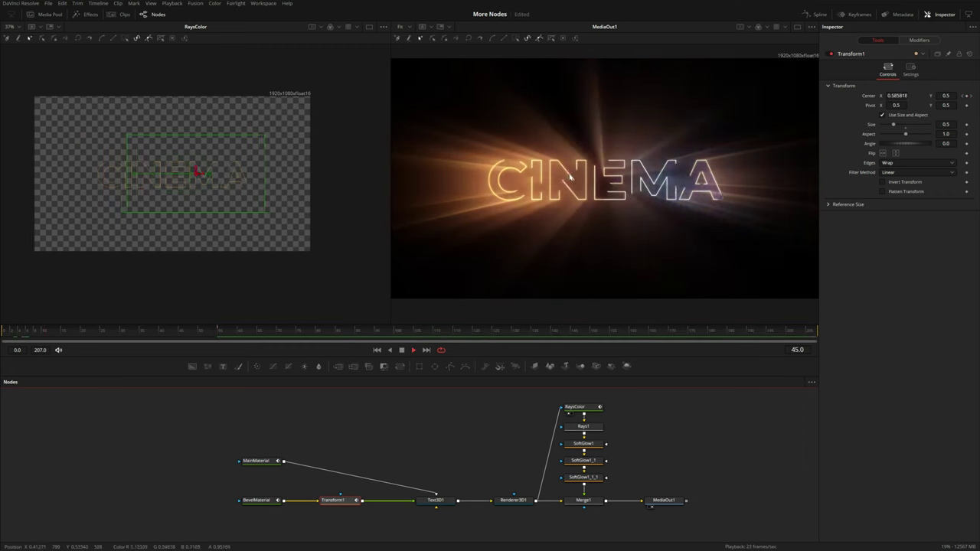
- Show Text3D1 in the 3D viewer and orbit in close to examine the beveled letters
{"action": "left_click_drag", "start_coordinate": [136, 332], "coordinate": [87, 343]}
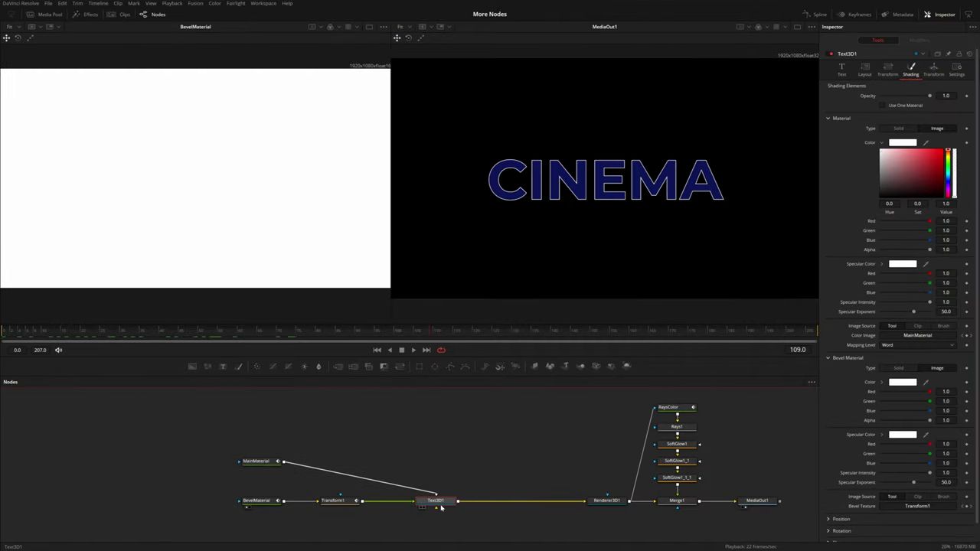
{"action": "key", "text": "1"}
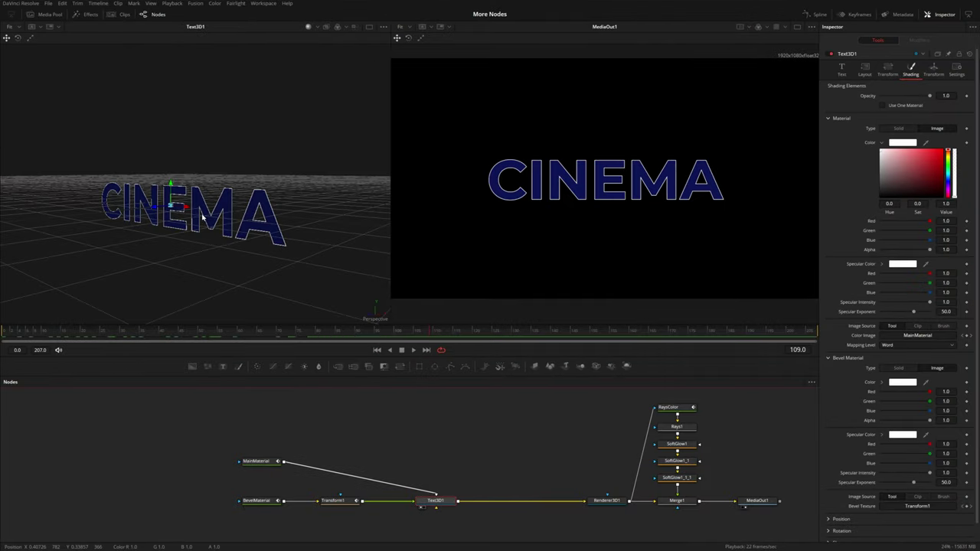
{"action": "scroll", "coordinate": [203, 218], "scroll_direction": "up", "scroll_amount": 3}
{"action": "left_click_drag", "start_coordinate": [226, 255], "coordinate": [211, 221]}
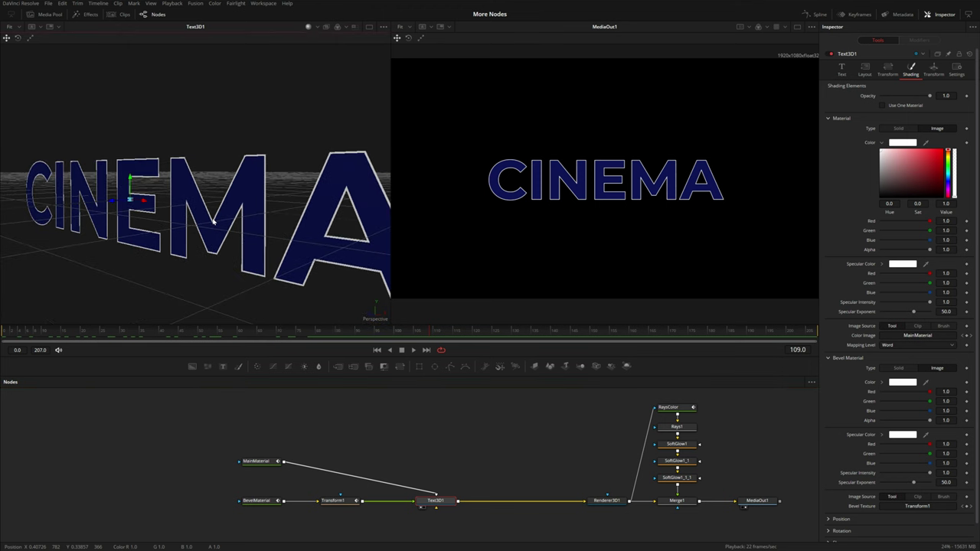
{"action": "left_click_drag", "start_coordinate": [251, 257], "coordinate": [243, 218]}
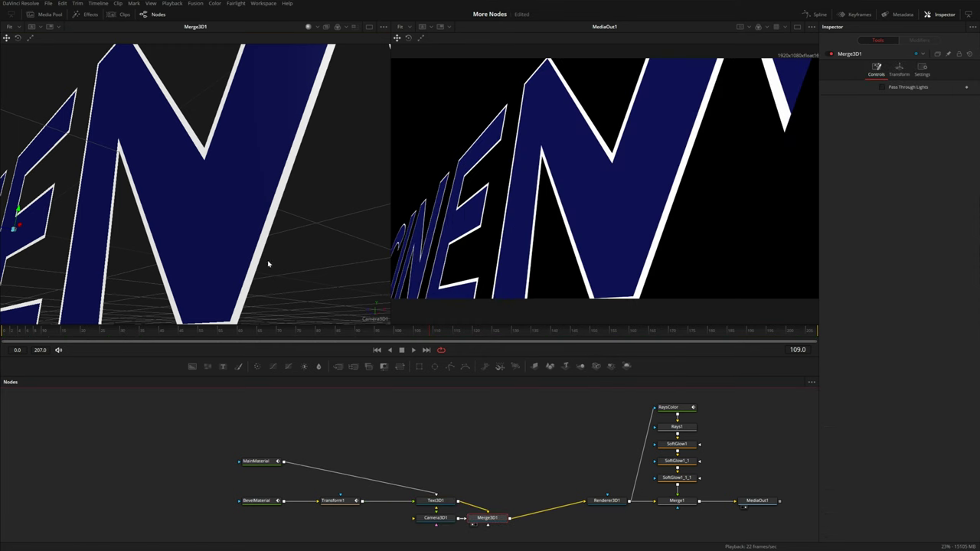
- Arrange Camera3D1 above Merge3D1 in the node graph and reframe the camera's close-up of the letters at frame 63
{"action": "left_click_drag", "start_coordinate": [481, 519], "coordinate": [490, 468]}
{"action": "left_click", "coordinate": [495, 461]}
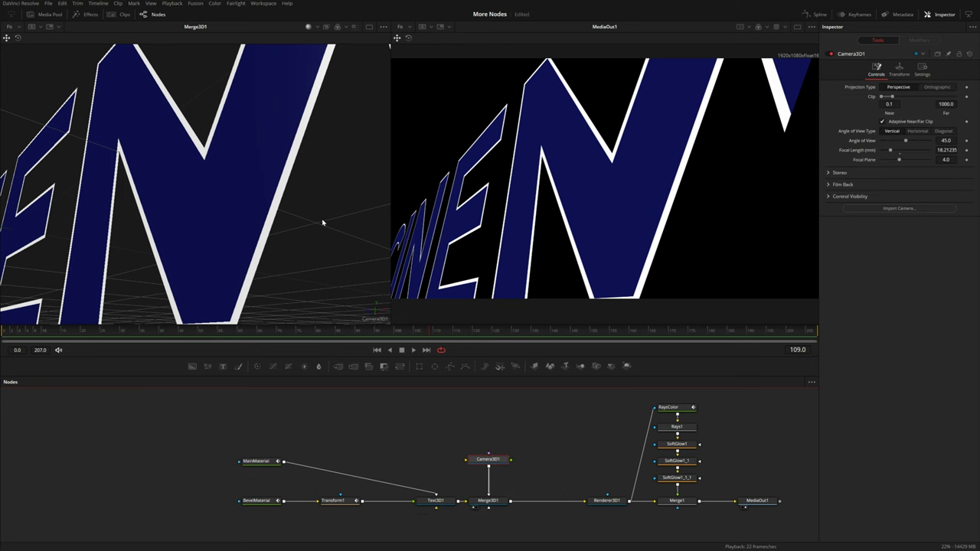
{"action": "left_click", "coordinate": [898, 68]}
{"action": "left_click_drag", "start_coordinate": [101, 338], "coordinate": [252, 341]}
{"action": "left_click_drag", "start_coordinate": [271, 255], "coordinate": [270, 232]}
{"action": "mouse_move", "coordinate": [133, 288]}
{"action": "left_mouse_down"}
{"action": "mouse_move", "coordinate": [153, 295]}
{"action": "mouse_move", "coordinate": [130, 290]}
{"action": "left_mouse_up"}
{"action": "left_click", "coordinate": [645, 530]}
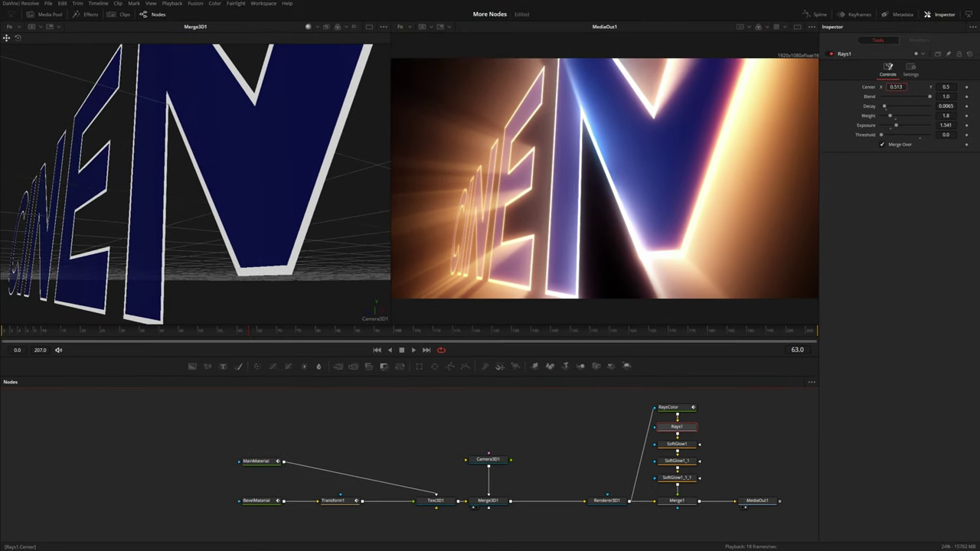
- Try shifting Rays1's center X to 1.538, and reset it to 0.5
{"action": "left_click_drag", "start_coordinate": [895, 87], "coordinate": [960, 86]}
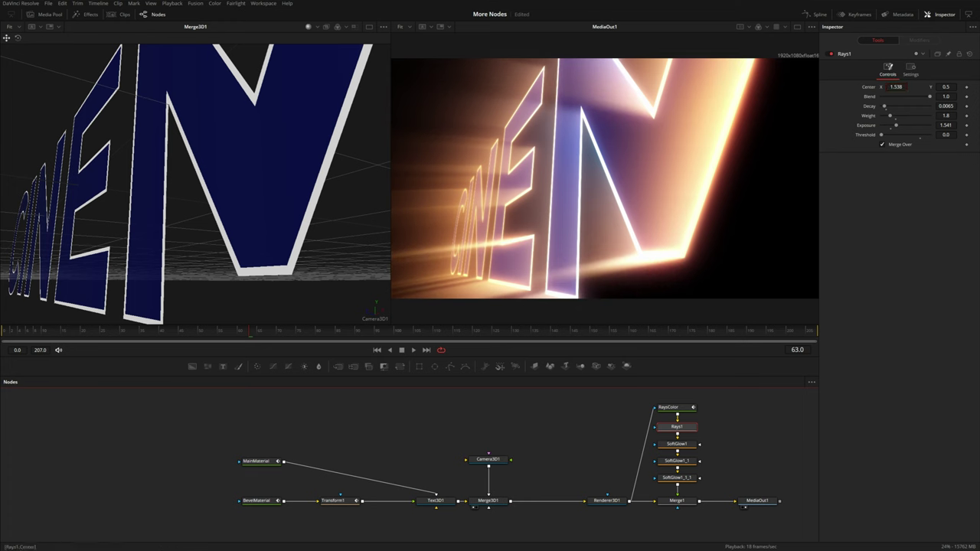
{"action": "left_click", "coordinate": [501, 459]}
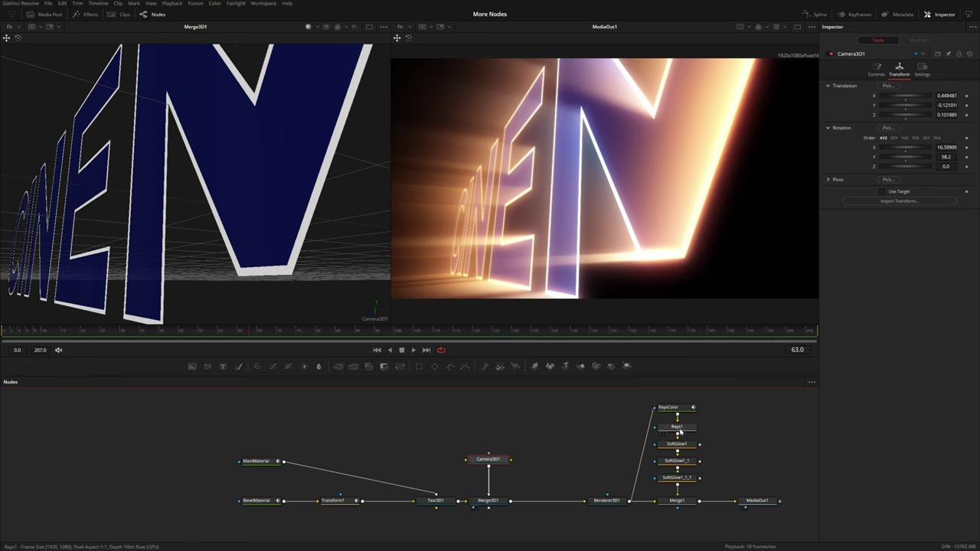
{"action": "left_click", "coordinate": [676, 426]}
{"action": "left_click_drag", "start_coordinate": [895, 86], "coordinate": [869, 87]}
{"action": "double_click", "coordinate": [868, 88]}
{"action": "left_click", "coordinate": [536, 442]}
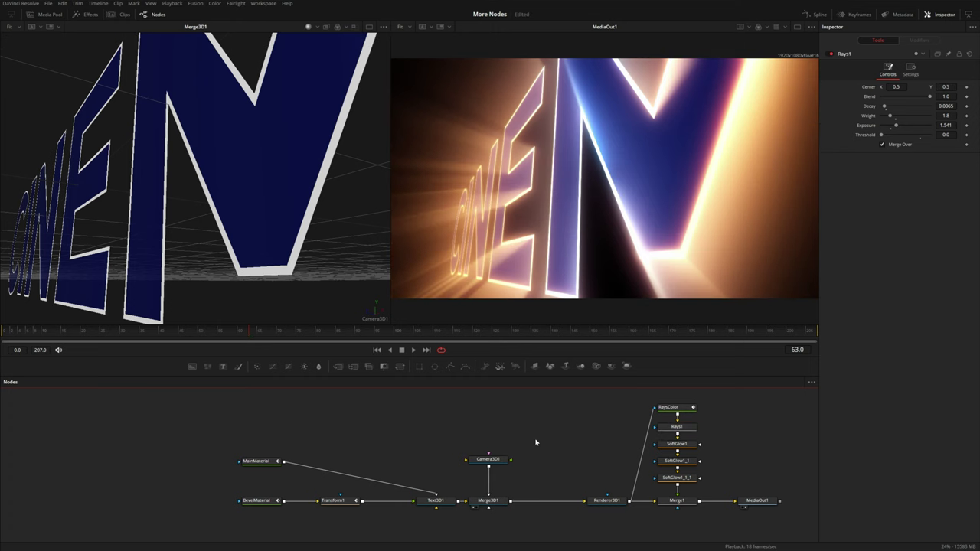
{"action": "left_click", "coordinate": [684, 430]}
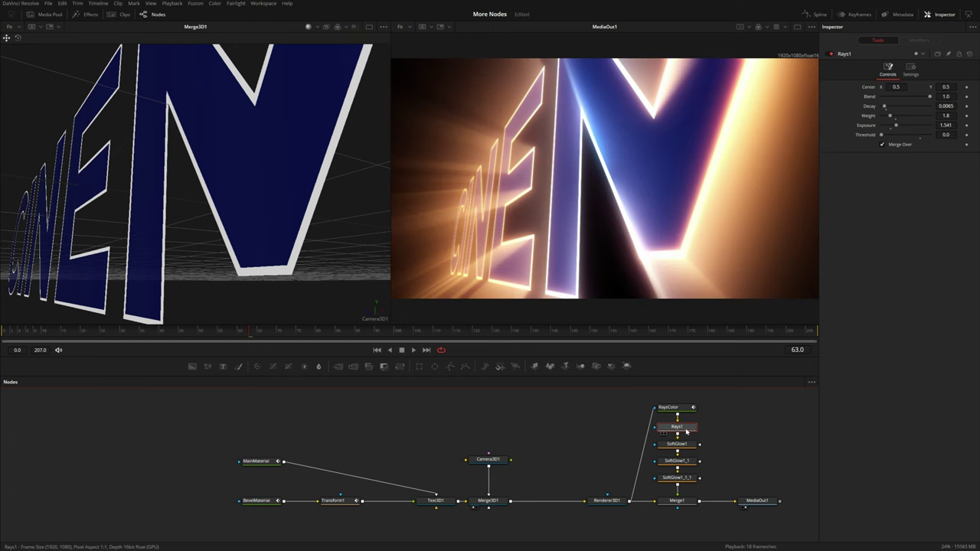
- Move Camera3D1 closer to the letter M and set its near clip to 0.05
{"action": "left_click", "coordinate": [486, 459]}
{"action": "mouse_move", "coordinate": [201, 243]}
{"action": "left_mouse_down"}
{"action": "mouse_move", "coordinate": [186, 245]}
{"action": "mouse_move", "coordinate": [201, 234]}
{"action": "mouse_move", "coordinate": [193, 236]}
{"action": "left_mouse_up"}
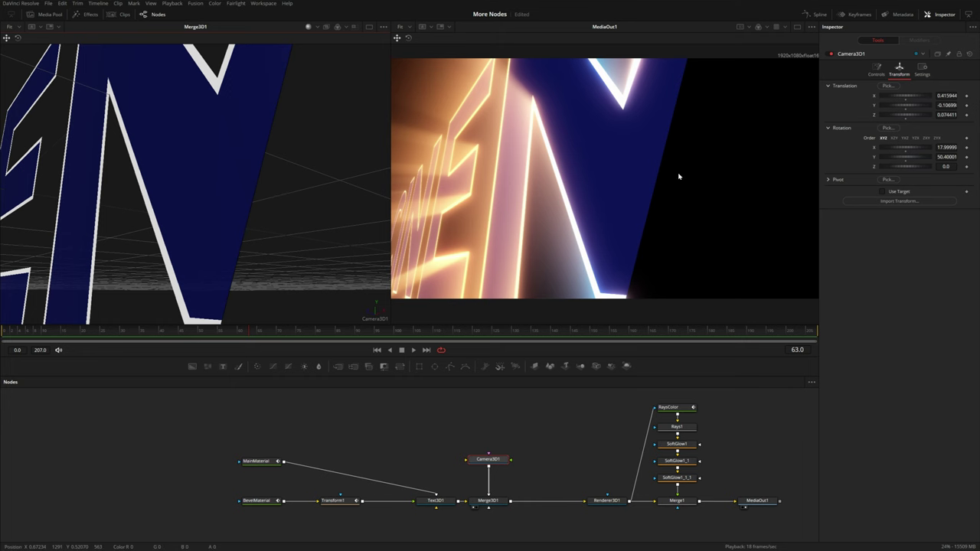
{"action": "left_click", "coordinate": [875, 70]}
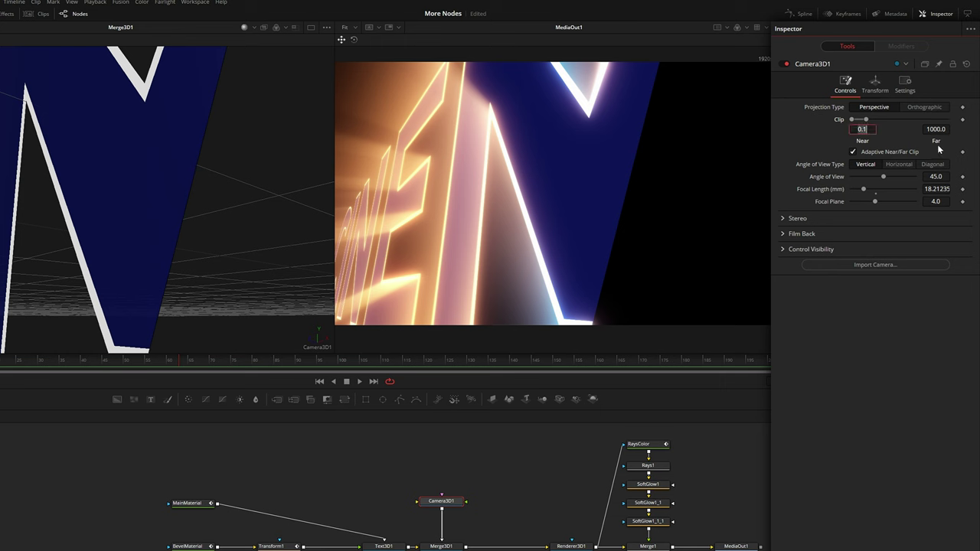
{"action": "type", "text": "0.05"}
{"action": "key", "text": "Tab"}
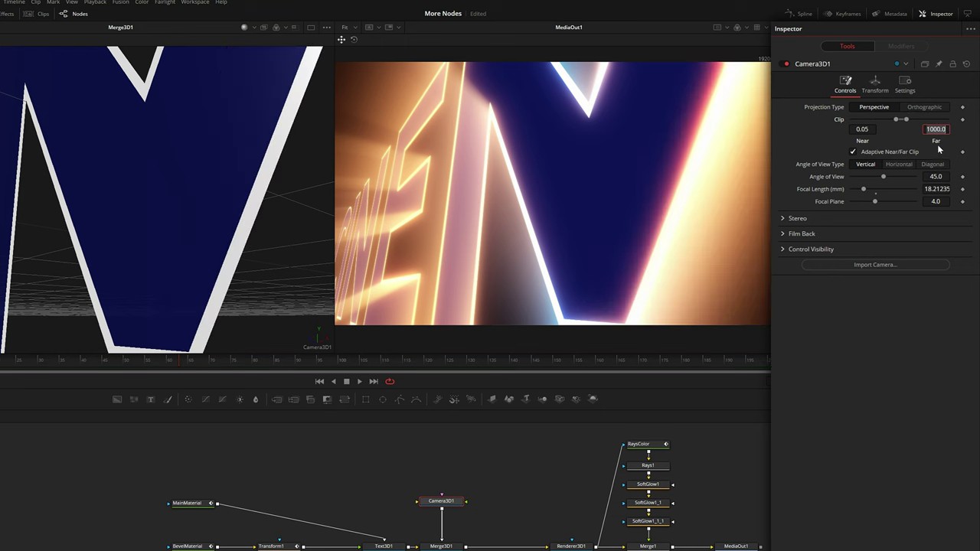
{"action": "left_click", "coordinate": [830, 137]}
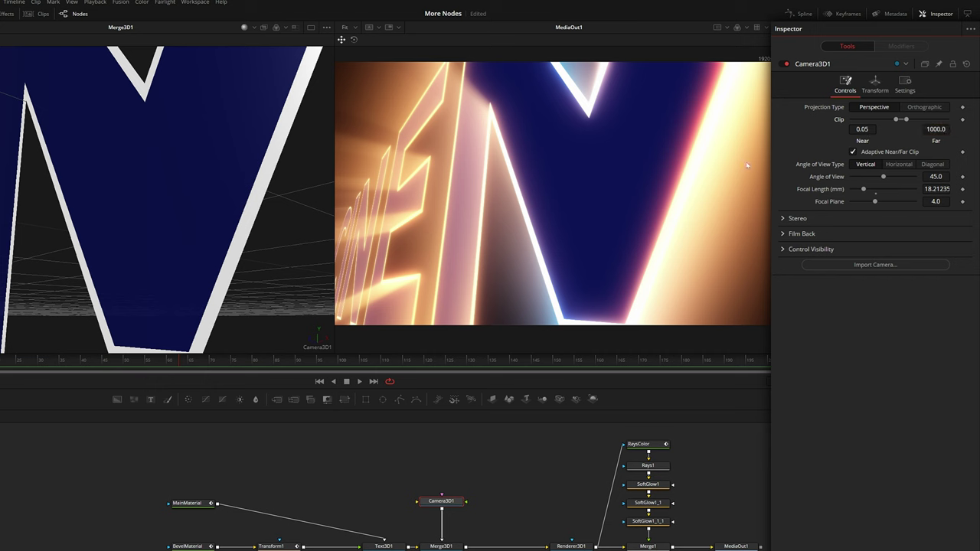
{"action": "key", "text": "space"}
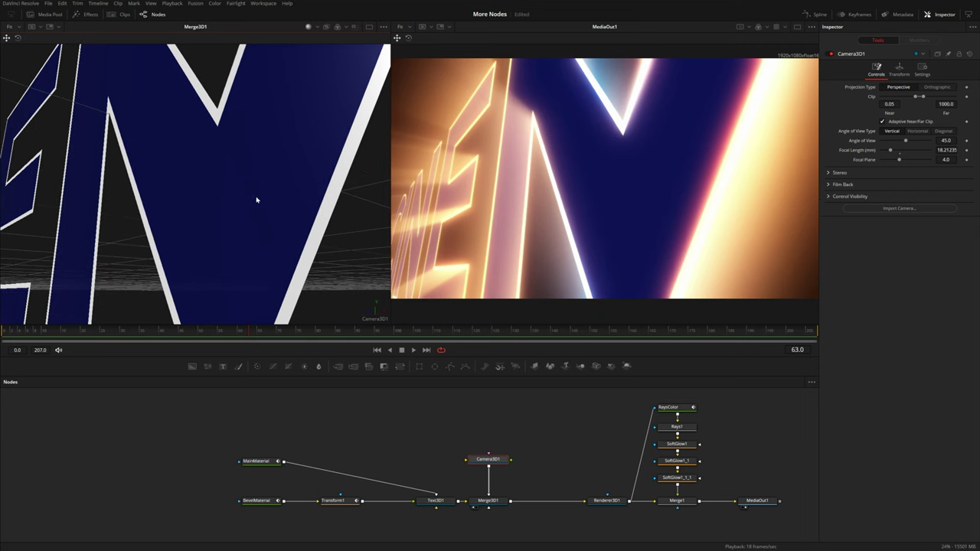
- Keyframe Camera3D1's translation and rotation on frame 0, with rotation at about X 13, Y 47.2 and Z -19.8
{"action": "left_click_drag", "start_coordinate": [12, 330], "coordinate": [4, 333]}
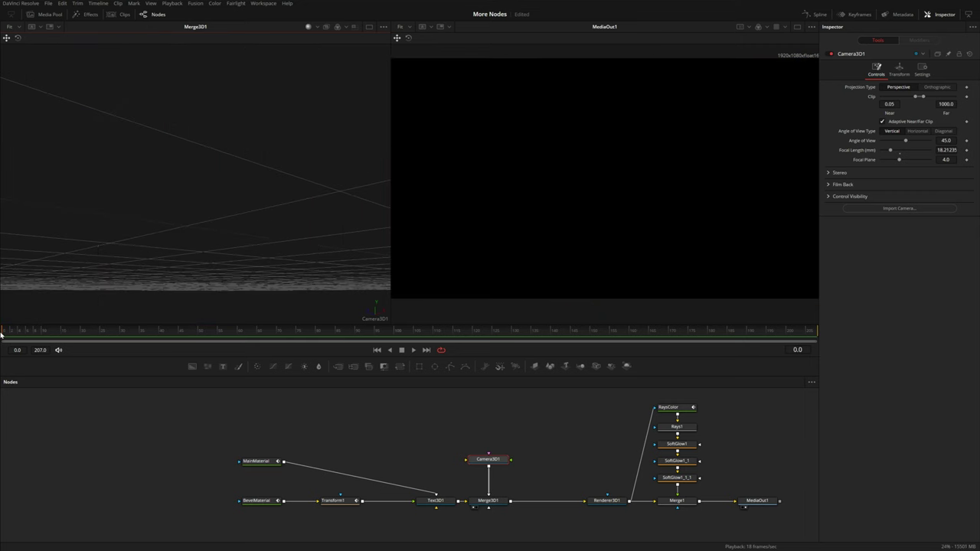
{"action": "left_click", "coordinate": [900, 70]}
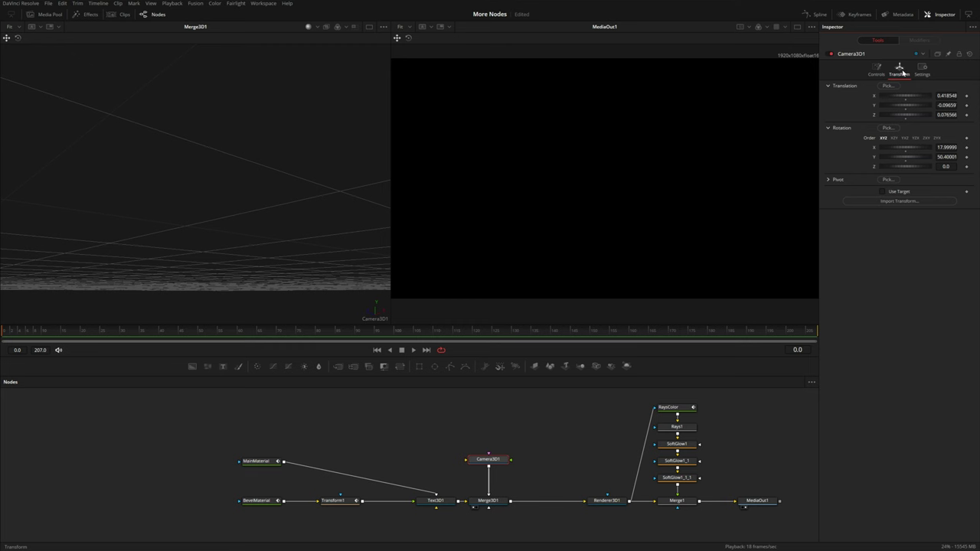
{"action": "left_click", "coordinate": [967, 97]}
{"action": "left_click", "coordinate": [967, 148]}
{"action": "left_click", "coordinate": [966, 167]}
{"action": "left_click_drag", "start_coordinate": [945, 166], "coordinate": [919, 166]}
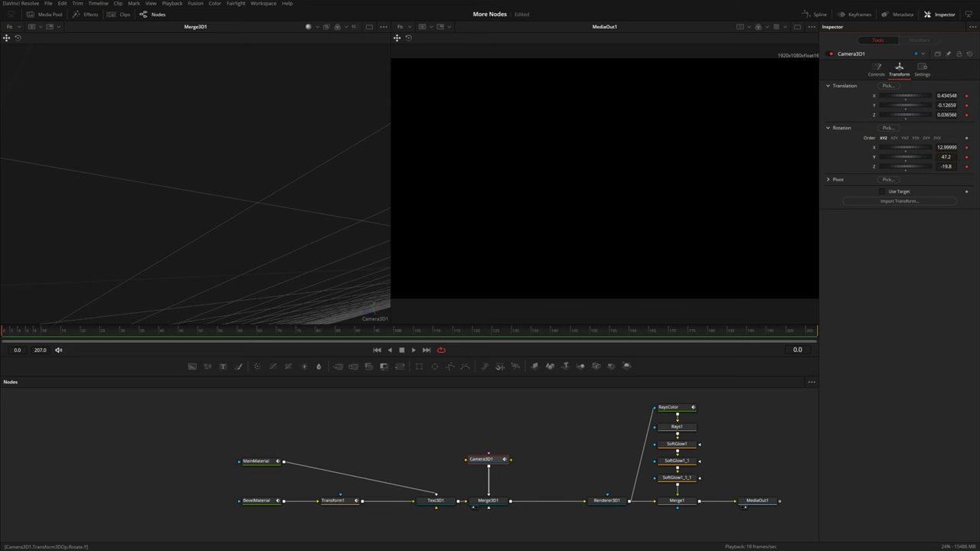
- Keyframe Camera3D1's translation on frame 104 at X 0, Y 0 and Z 2
{"action": "left_click_drag", "start_coordinate": [387, 332], "coordinate": [407, 333]}
{"action": "left_click", "coordinate": [945, 96]}
{"action": "type", "text": "0"}
{"action": "key", "text": "Return"}
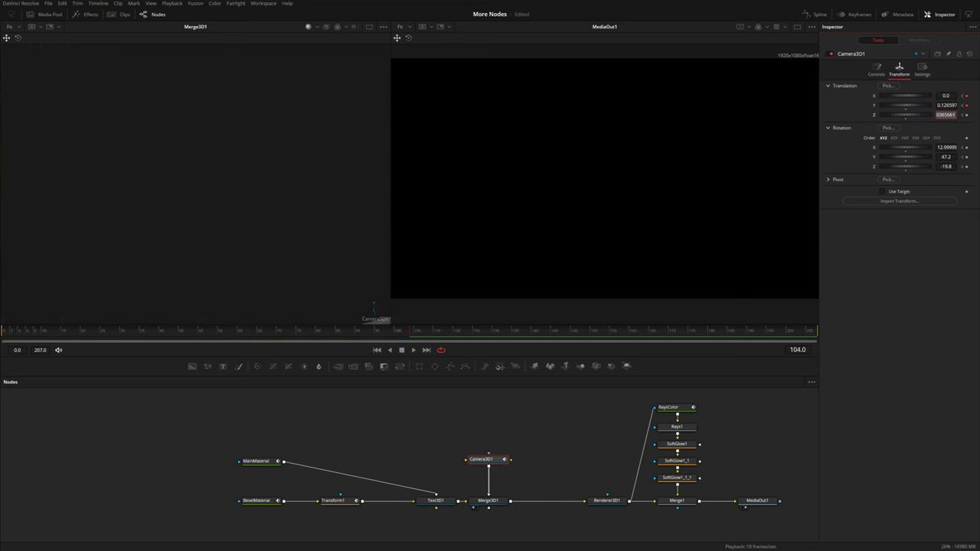
{"action": "key", "text": "Tab"}
{"action": "type", "text": "0"}
{"action": "key", "text": "Return"}
{"action": "key", "text": "Tab"}
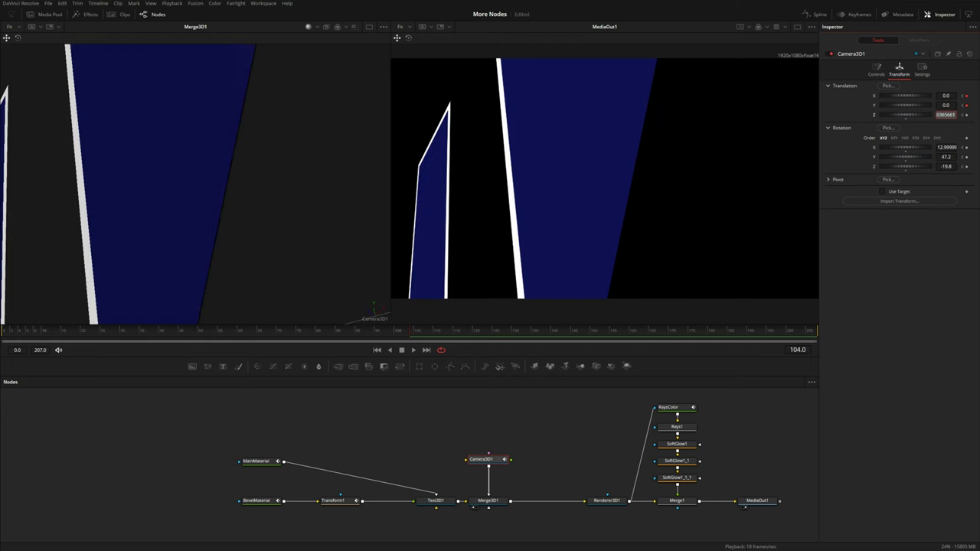
{"action": "key", "text": "Tab"}
- Set Camera3D1's X, Y and Z rotation to 0 on frame 104
{"action": "type", "text": "0"}
{"action": "key", "text": "Tab"}
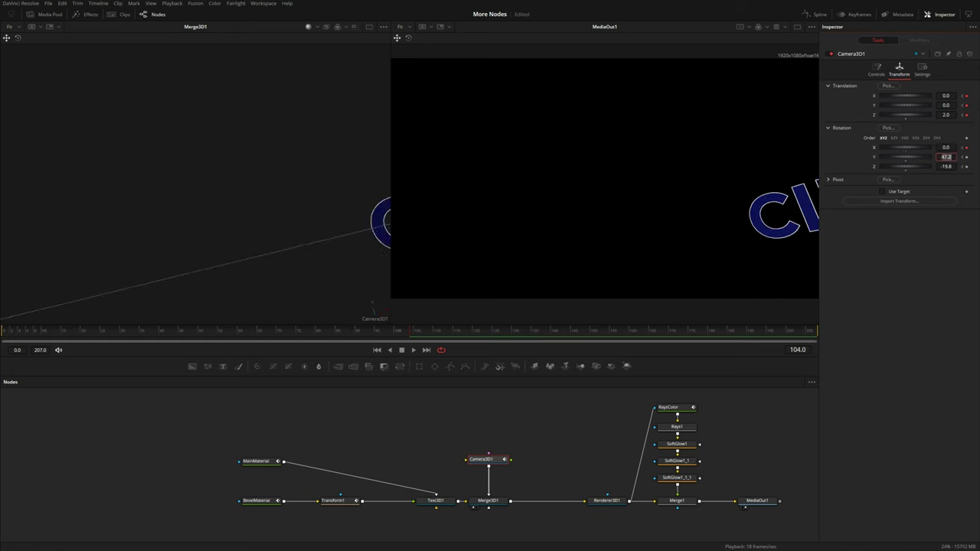
{"action": "type", "text": "0"}
{"action": "key", "text": "Tab"}
{"action": "type", "text": "0"}
{"action": "key", "text": "Tab"}
- Flatten all of Camera3D1's keyframe curves in the spline editor
{"action": "left_click", "coordinate": [815, 15]}
{"action": "left_click", "coordinate": [816, 14]}
{"action": "left_click_drag", "start_coordinate": [645, 411], "coordinate": [419, 503]}
{"action": "key", "text": "f"}
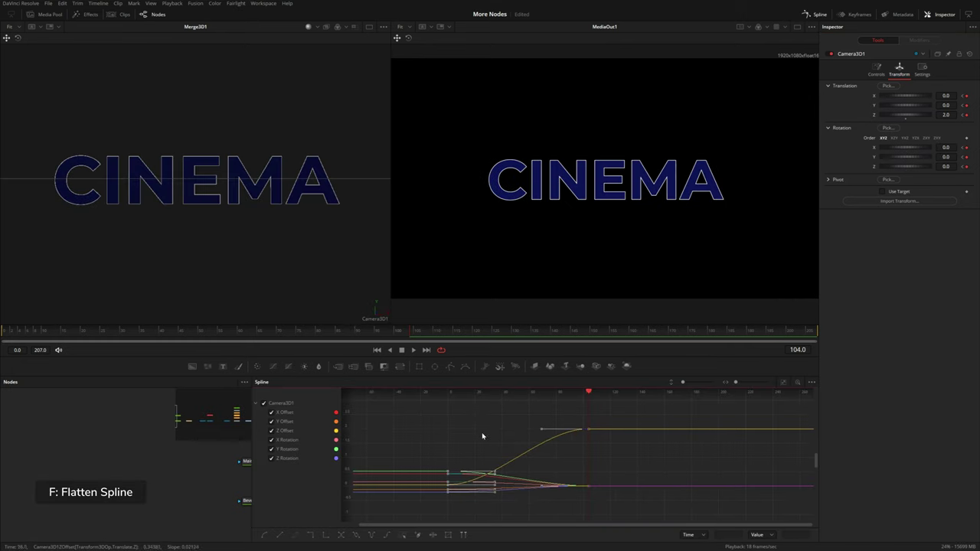
- Deactivate the X and Y Offset curves and set the remaining camera keyframes to ease in 74.1 and ease out 20.5
{"action": "left_click", "coordinate": [271, 412]}
{"action": "left_click", "coordinate": [272, 421]}
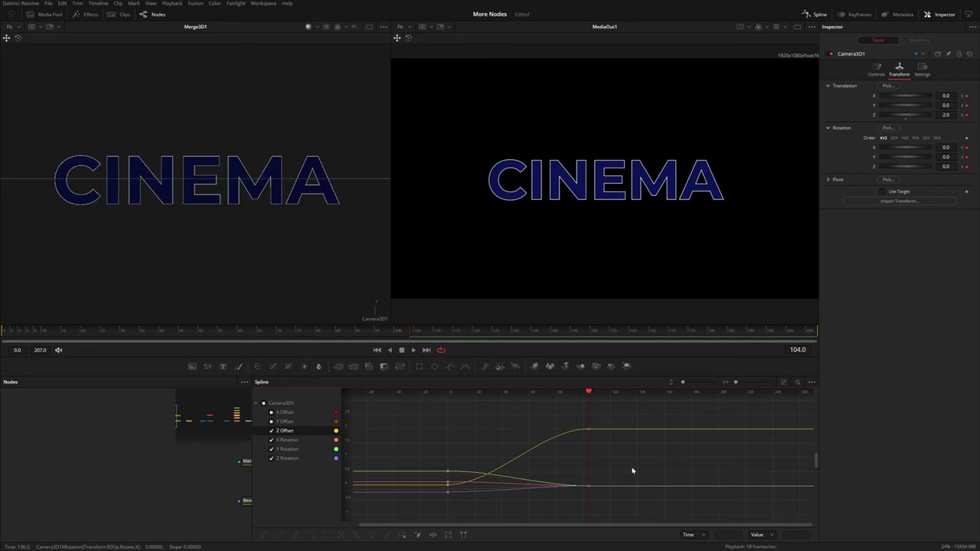
{"action": "key", "text": "t"}
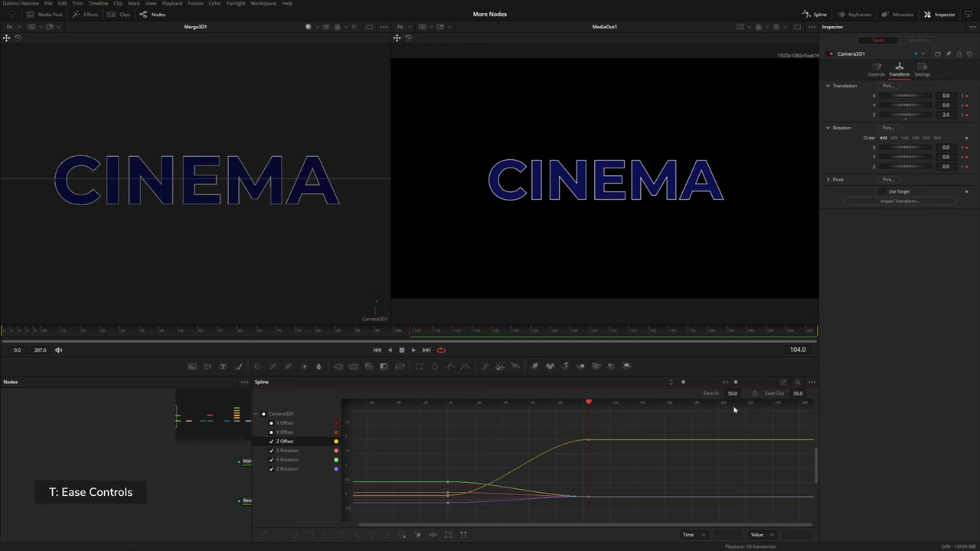
{"action": "left_click_drag", "start_coordinate": [656, 462], "coordinate": [451, 506]}
{"action": "left_click_drag", "start_coordinate": [732, 393], "coordinate": [776, 393]}
- Play the animation from the start to review the camera move, and close the spline editor
{"action": "left_click_drag", "start_coordinate": [27, 334], "coordinate": [15, 334]}
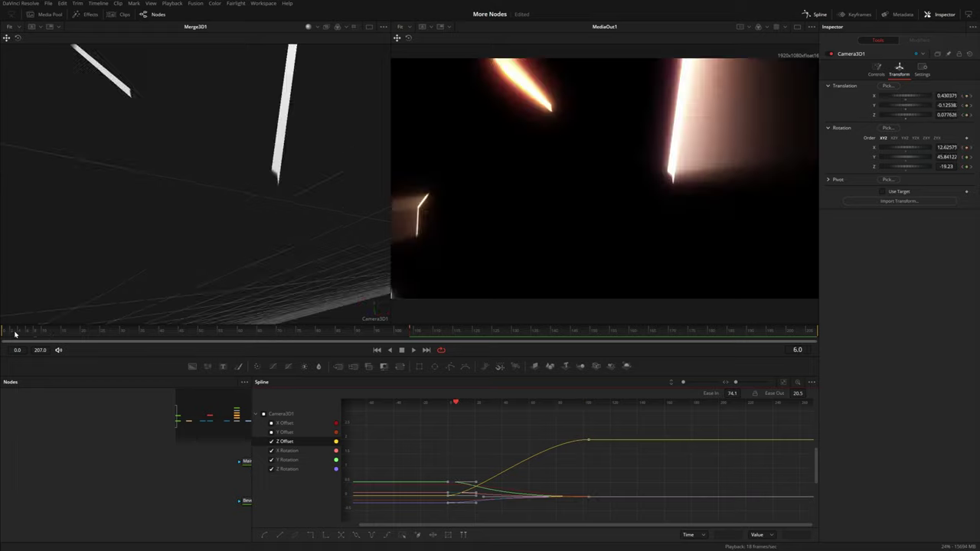
{"action": "key", "text": "space"}
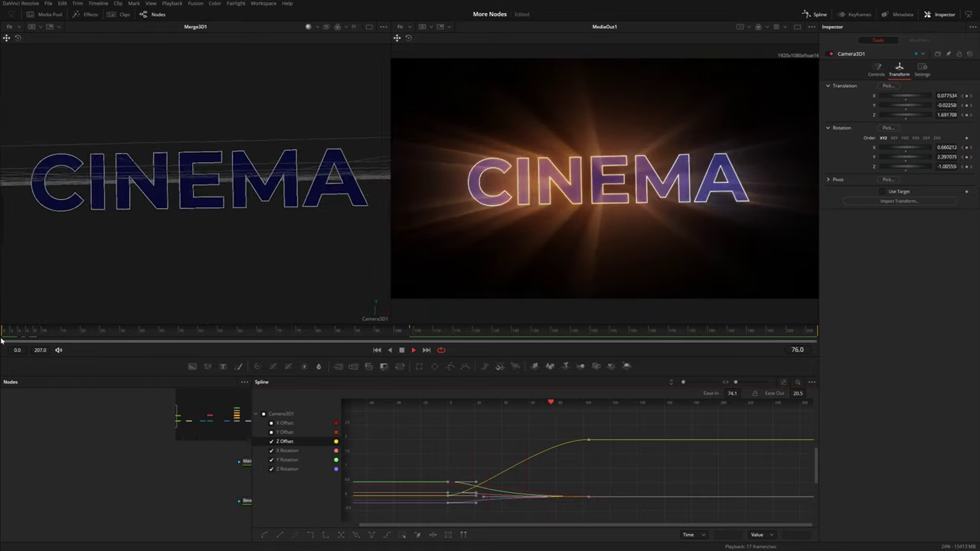
{"action": "key", "text": "space"}
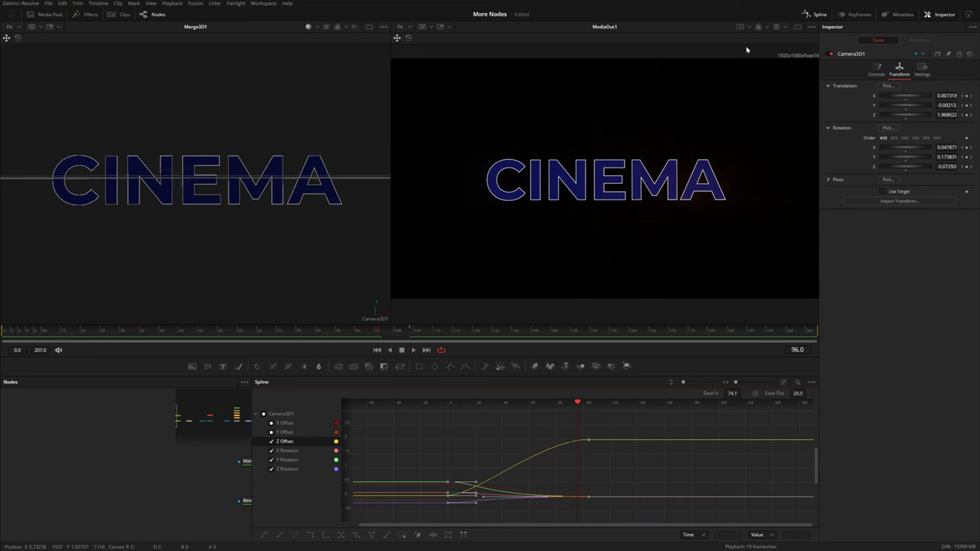
{"action": "left_click", "coordinate": [815, 14]}
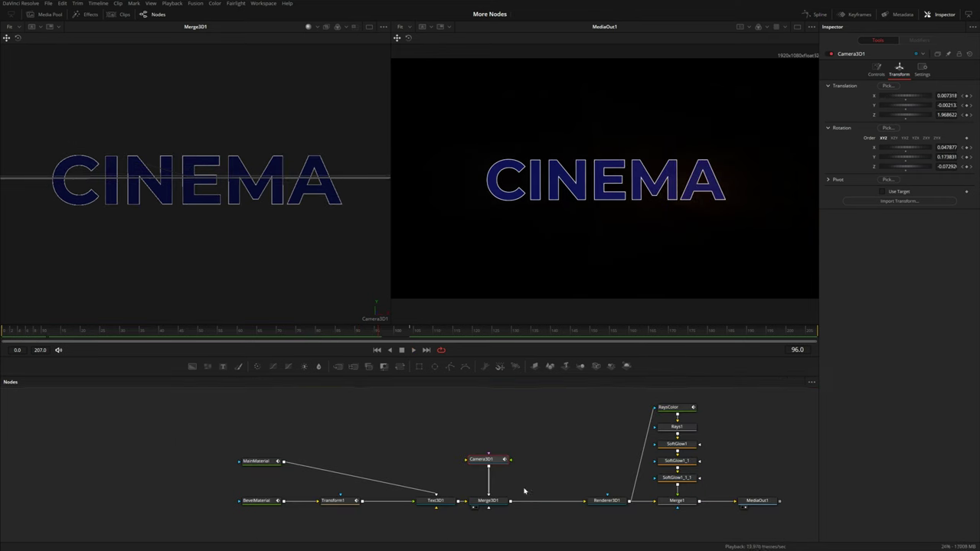
- Insert a Locator 3D node after Merge3D1 and show it in the 3D viewer
{"action": "left_click", "coordinate": [487, 500]}
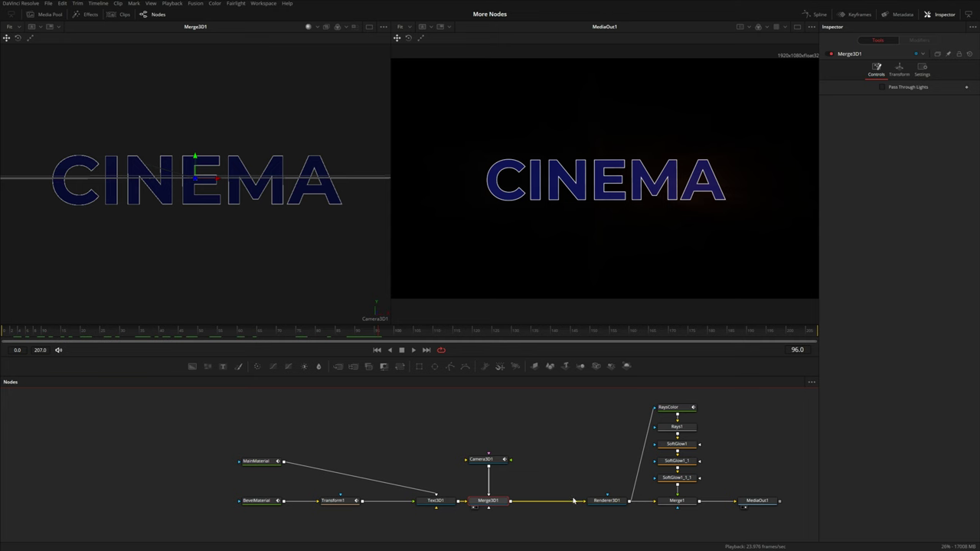
{"action": "key", "text": "shift+space"}
{"action": "type", "text": "loc"}
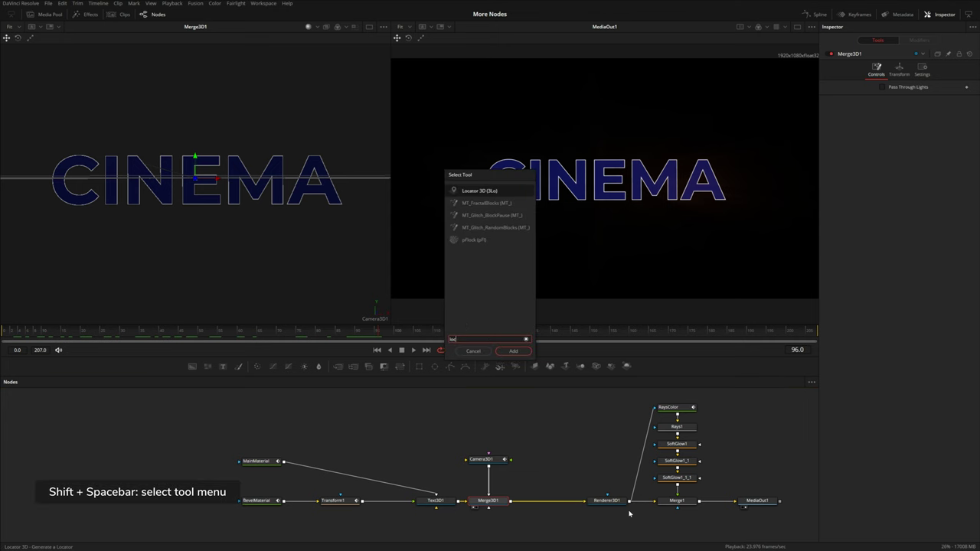
{"action": "key", "text": "Return"}
{"action": "left_click_drag", "start_coordinate": [548, 505], "coordinate": [230, 258]}
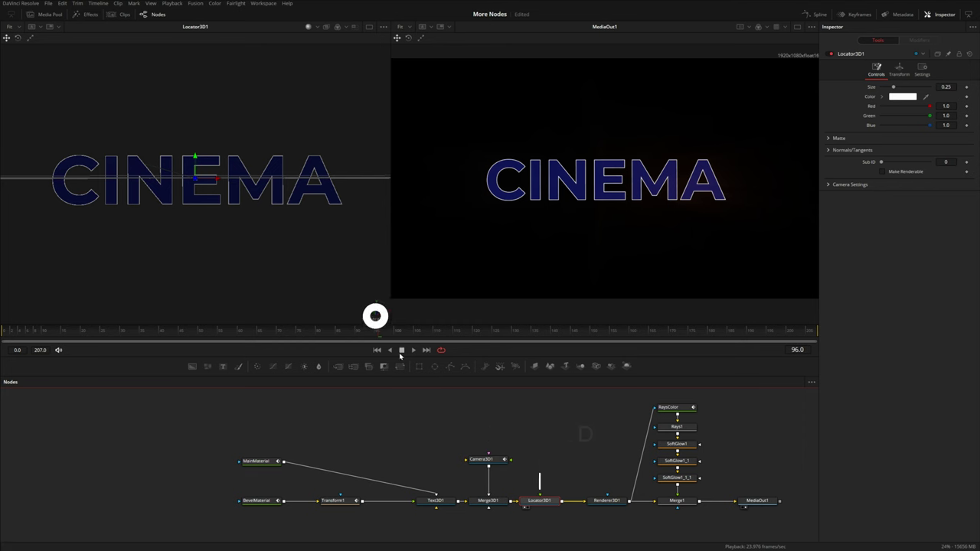
- Switch the 3D view from the camera to Perspective and pull back until the camera and text are both in view
{"action": "right_click", "coordinate": [375, 317]}
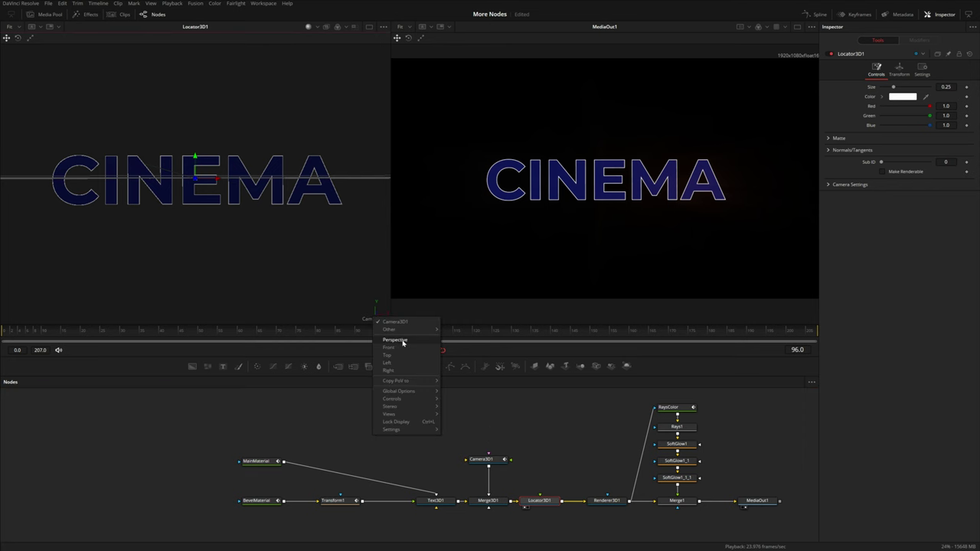
{"action": "left_click", "coordinate": [395, 340]}
{"action": "scroll", "coordinate": [252, 266], "scroll_direction": "down", "scroll_amount": 5}
{"action": "left_click_drag", "start_coordinate": [250, 267], "coordinate": [74, 215]}
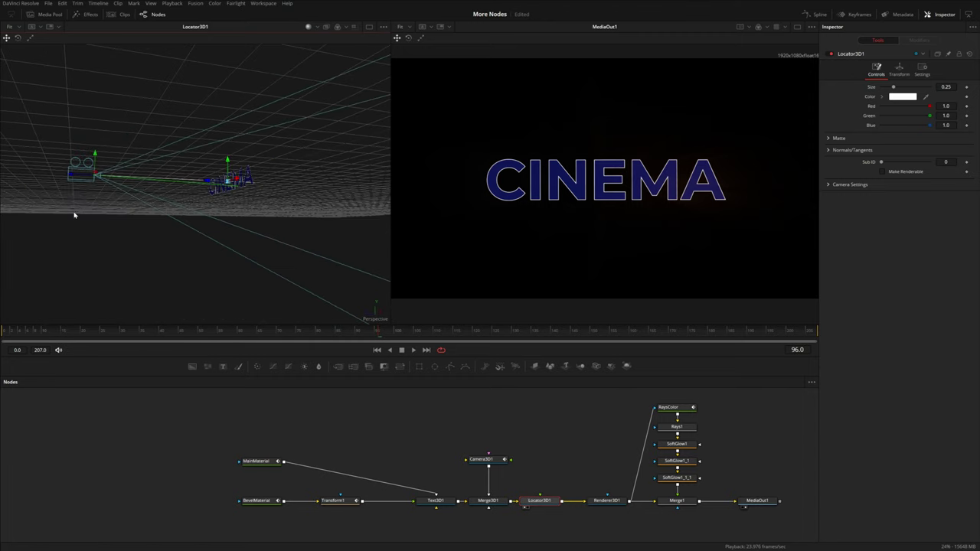
- Move the locator up and back behind the CINEMA text, to about Y 0.18 and Z -1.13
{"action": "left_click_drag", "start_coordinate": [163, 186], "coordinate": [239, 191]}
{"action": "left_click_drag", "start_coordinate": [293, 238], "coordinate": [265, 266]}
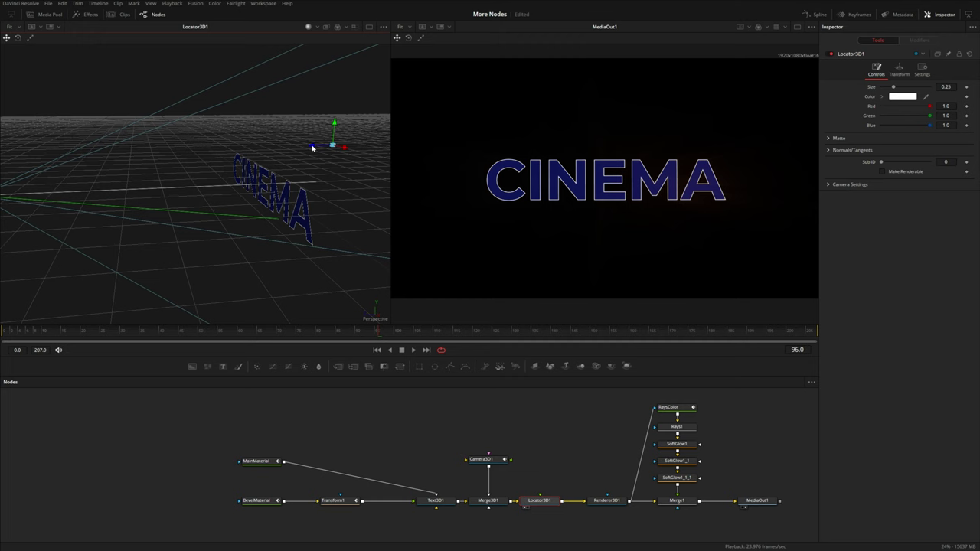
{"action": "left_click_drag", "start_coordinate": [290, 176], "coordinate": [248, 157]}
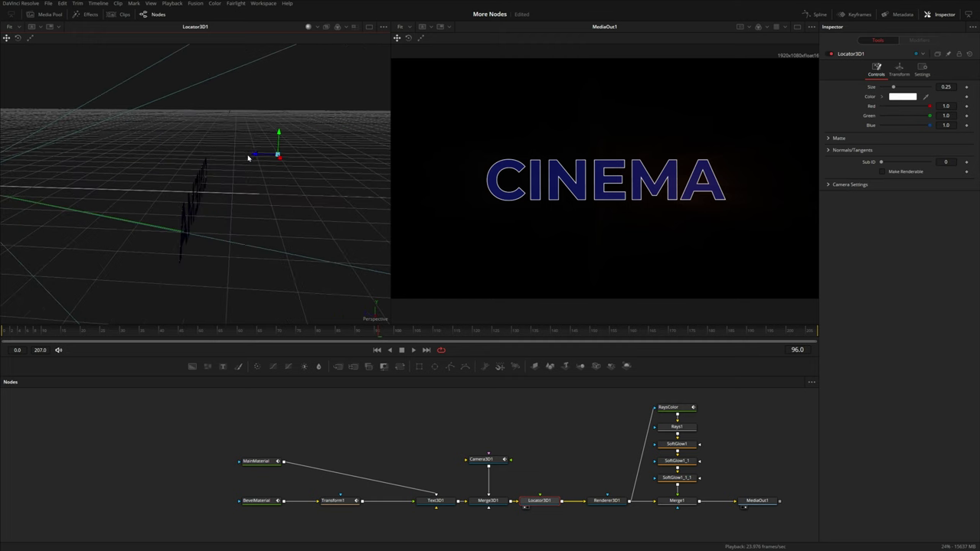
{"action": "left_click_drag", "start_coordinate": [312, 164], "coordinate": [343, 170]}
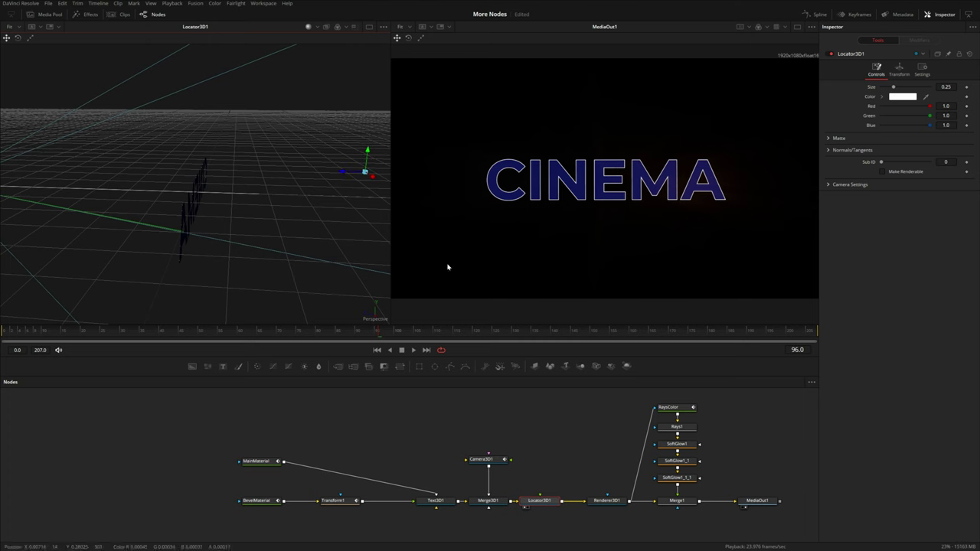
- Connect the center of Rays1 to the position of Locator3D1
{"action": "left_click", "coordinate": [676, 426]}
{"action": "right_click", "coordinate": [868, 88]}
{"action": "mouse_move", "coordinate": [885, 133]}
{"action": "mouse_move", "coordinate": [920, 164]}
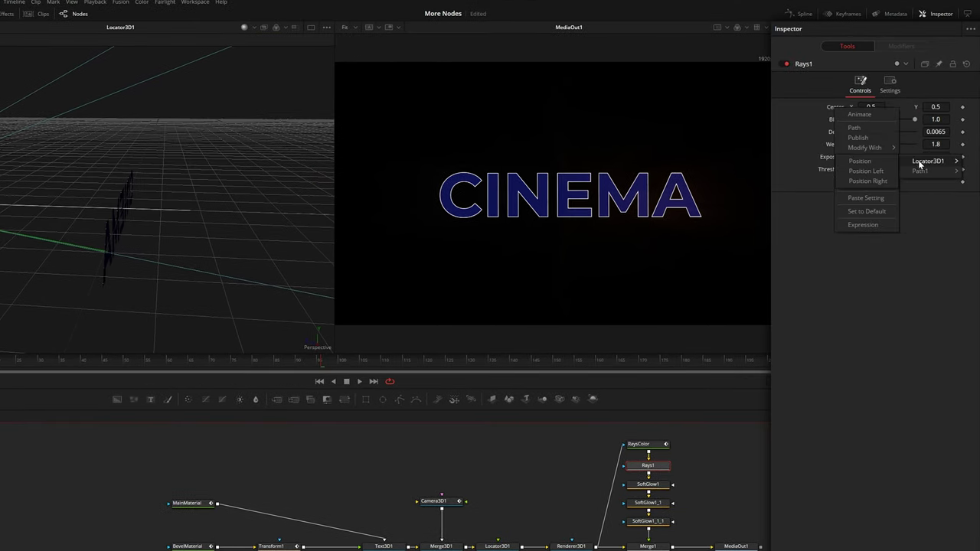
{"action": "left_click", "coordinate": [859, 161]}
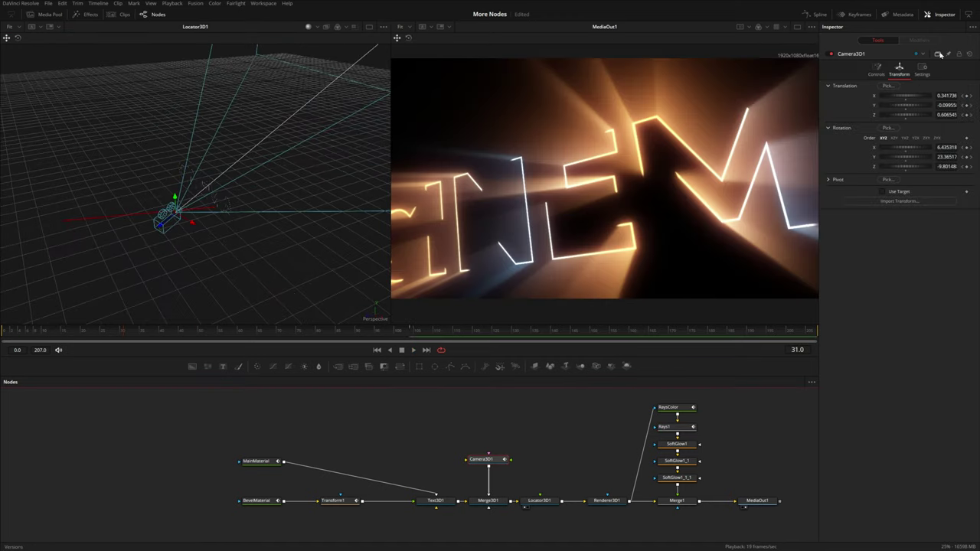
- Switch the camera to version 2, enable its target, reset all three rotations to 0 and move it to about X 0.84, Z 0.33
{"action": "left_click", "coordinate": [939, 54]}
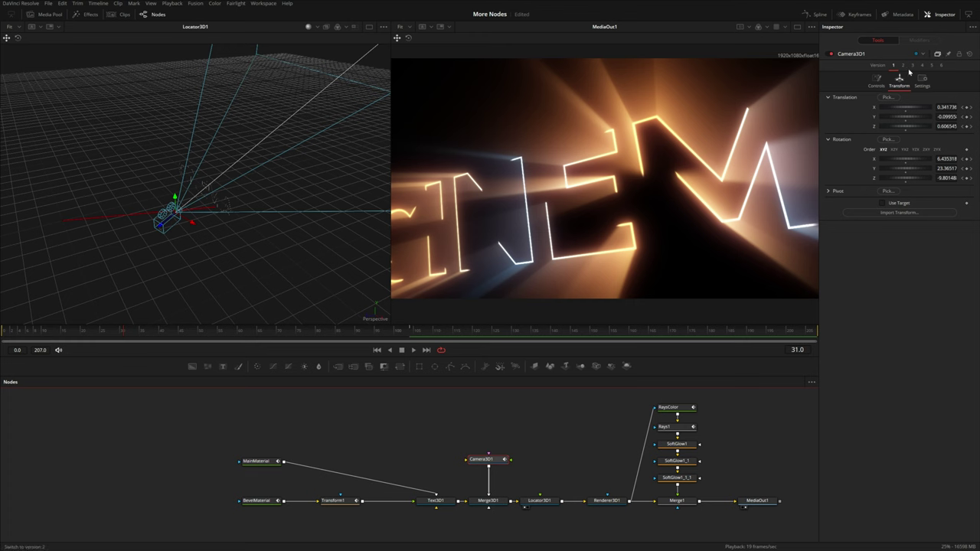
{"action": "left_click", "coordinate": [903, 66]}
{"action": "left_click", "coordinate": [881, 203]}
{"action": "double_click", "coordinate": [874, 159]}
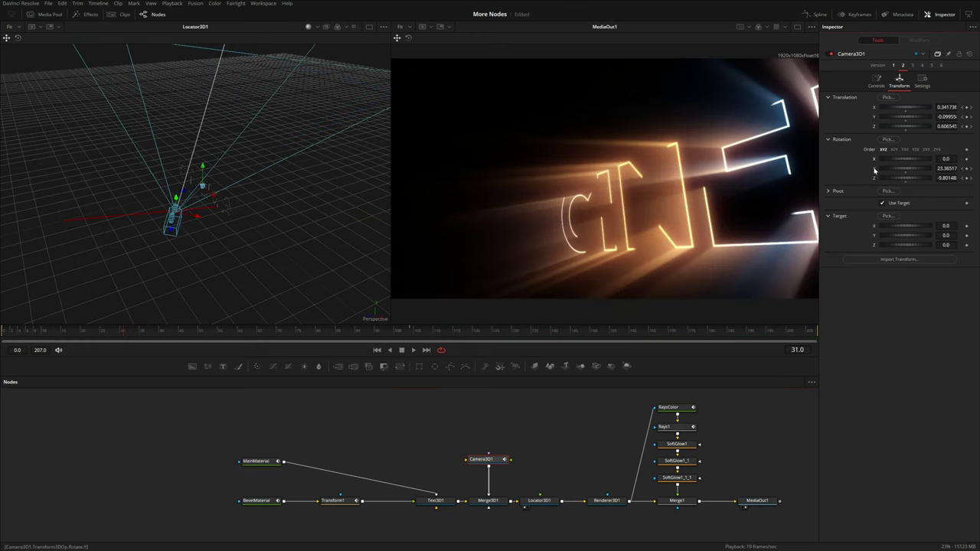
{"action": "double_click", "coordinate": [874, 168]}
{"action": "double_click", "coordinate": [874, 177]}
{"action": "left_click_drag", "start_coordinate": [192, 214], "coordinate": [234, 236]}
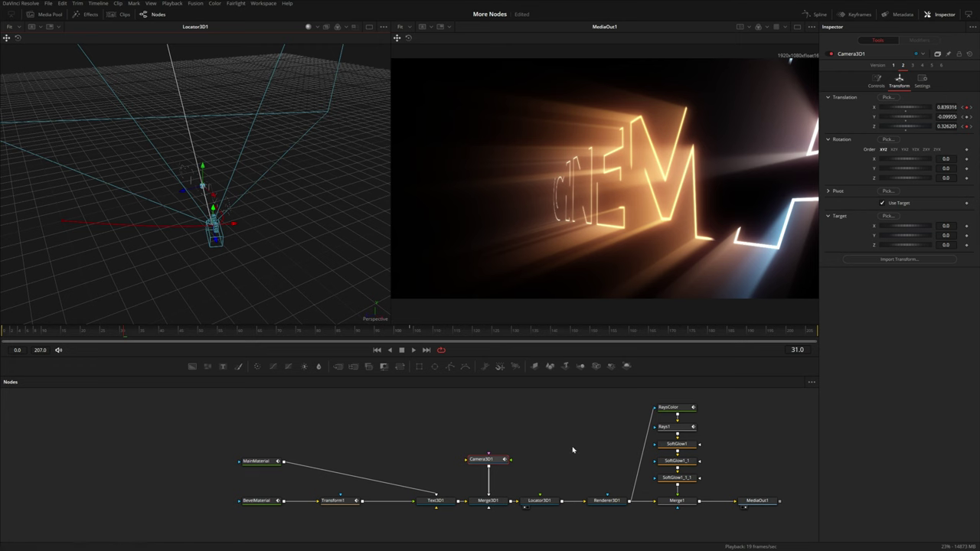
- Unlink the center of Rays1 so it returns to 0.5, 0.5, and move the camera to about X 0.65, Z 0.80
{"action": "left_click", "coordinate": [676, 427]}
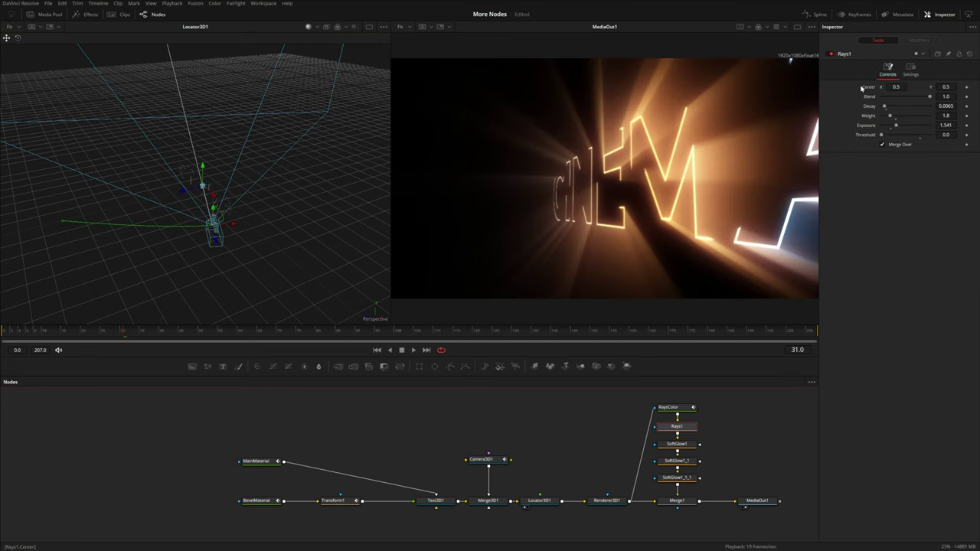
{"action": "left_click", "coordinate": [484, 460]}
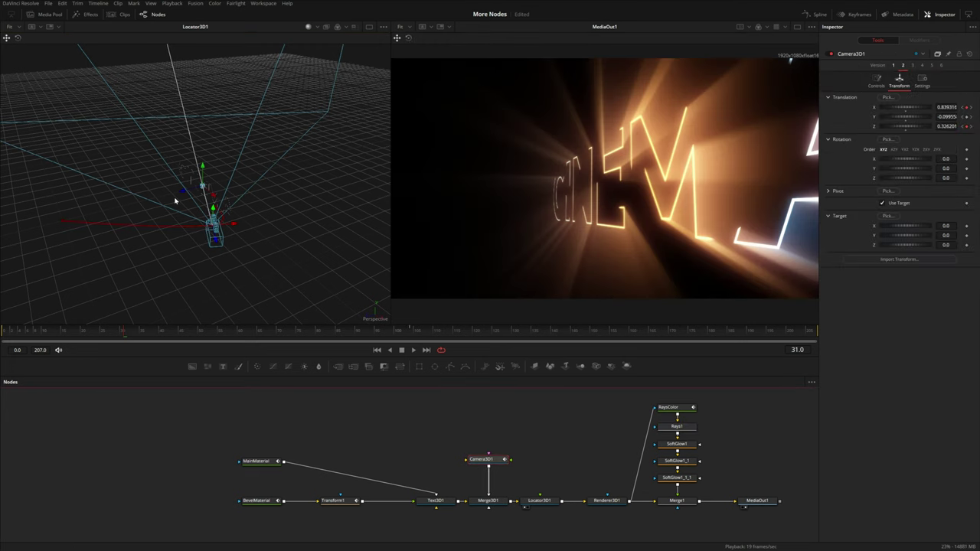
{"action": "left_click_drag", "start_coordinate": [235, 224], "coordinate": [203, 246]}
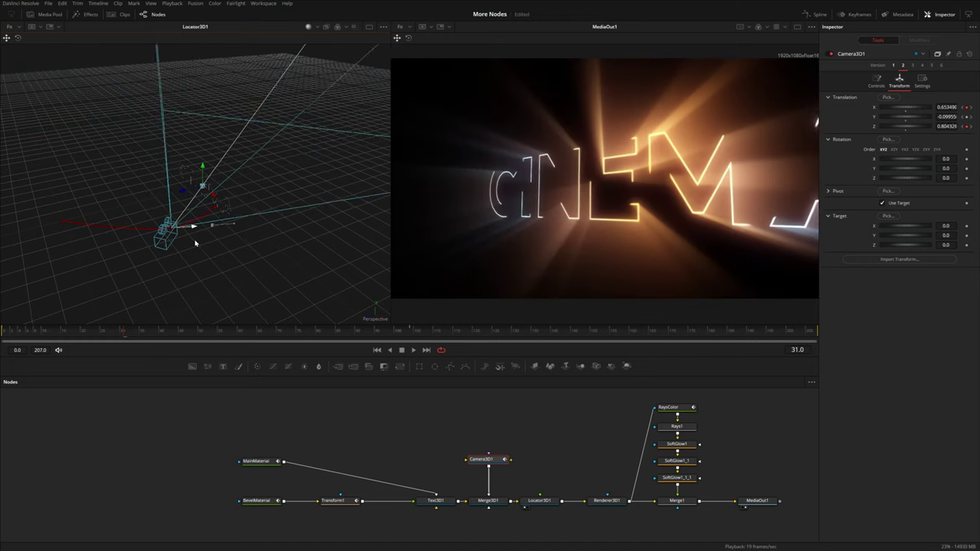
{"action": "left_click", "coordinate": [543, 501]}
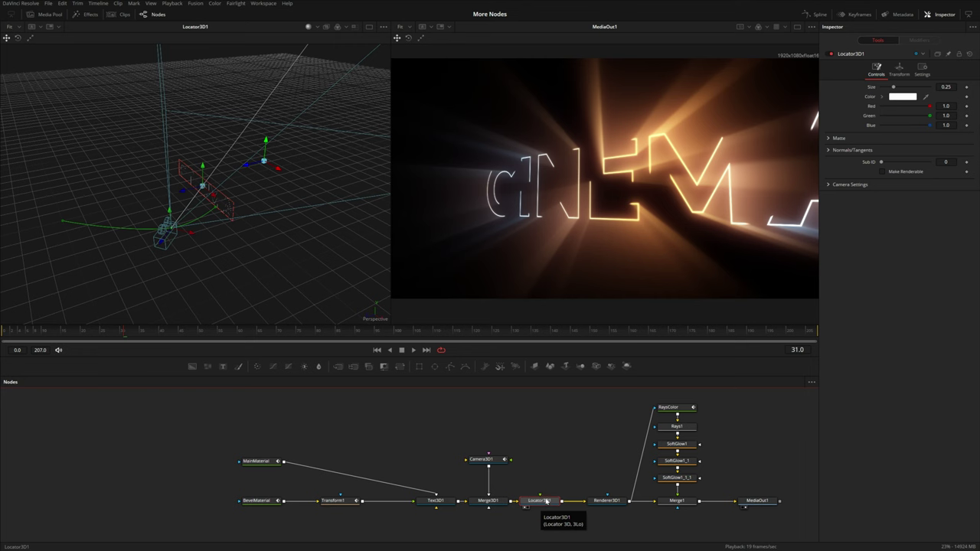
{"action": "left_click", "coordinate": [672, 427]}
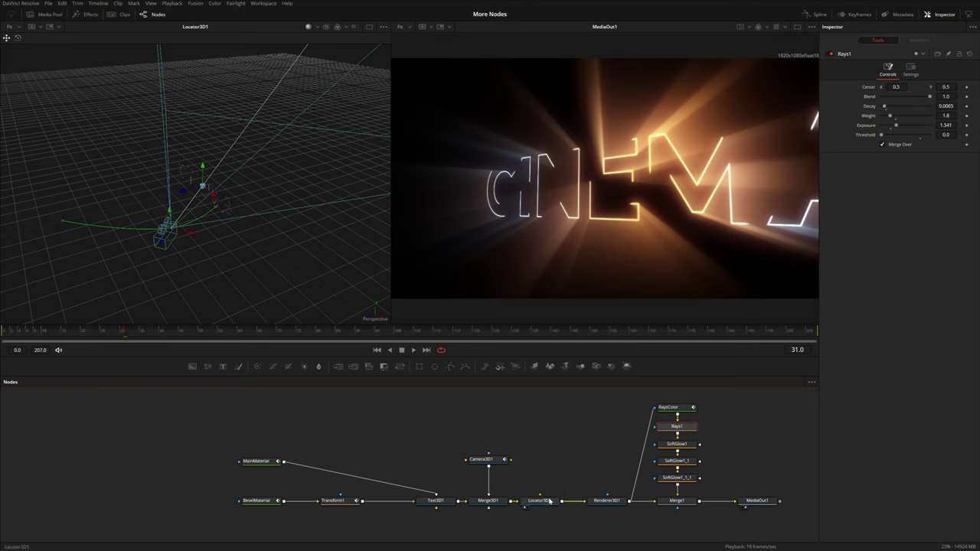
{"action": "left_click_drag", "start_coordinate": [538, 427], "coordinate": [127, 507]}
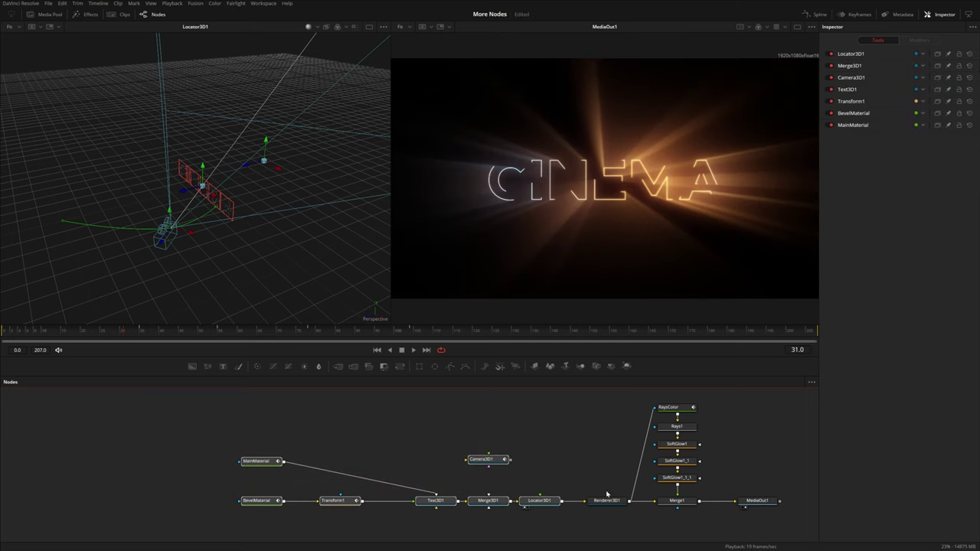
{"action": "key", "text": "ctrl+z"}
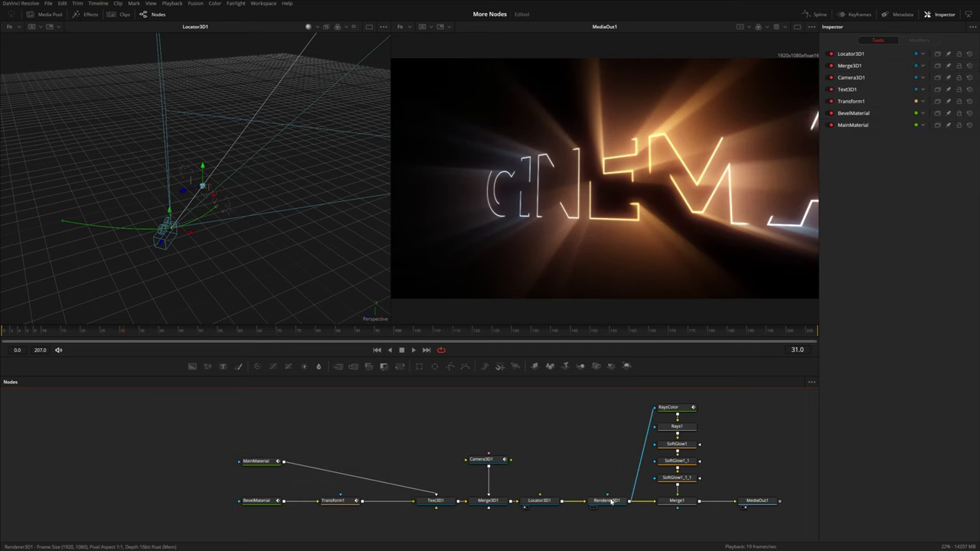
- Link the center of Rays1 to the Locator3D1 position again so the rays originate from the locator
{"action": "left_click", "coordinate": [549, 503]}
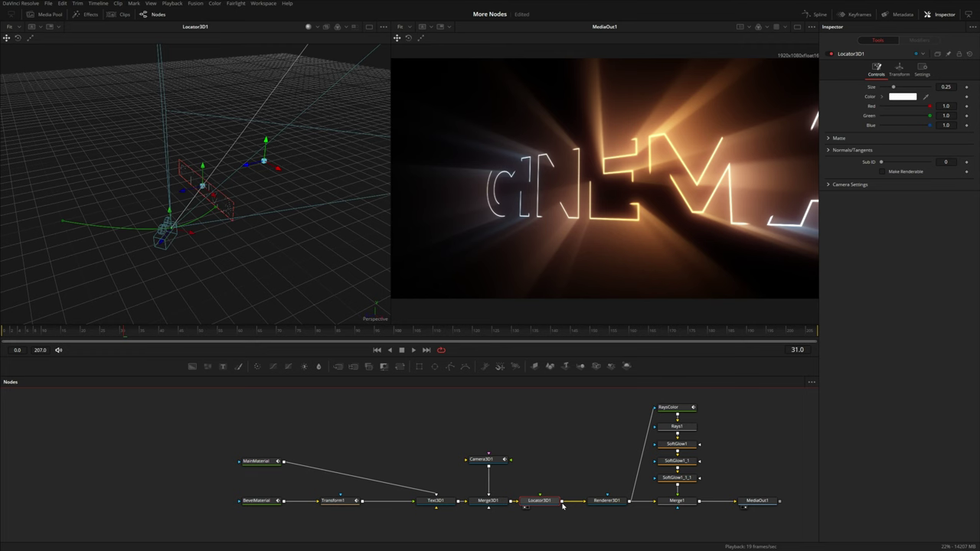
{"action": "left_click", "coordinate": [683, 427]}
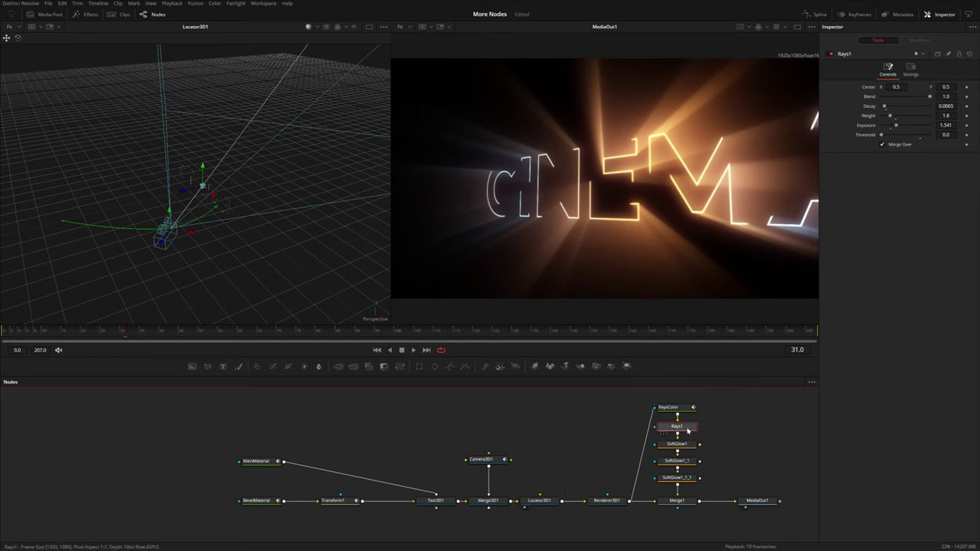
{"action": "right_click", "coordinate": [870, 90]}
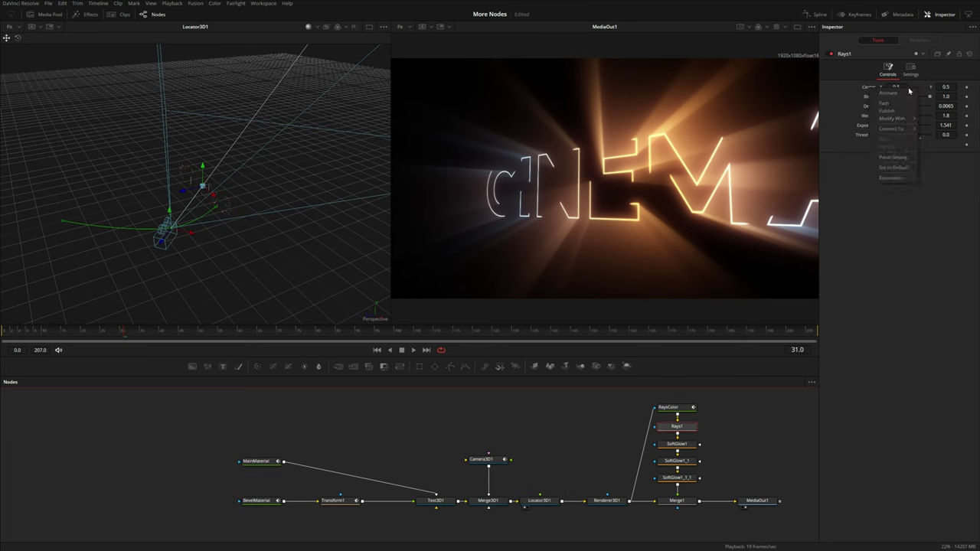
{"action": "mouse_move", "coordinate": [898, 130]}
{"action": "mouse_move", "coordinate": [943, 131]}
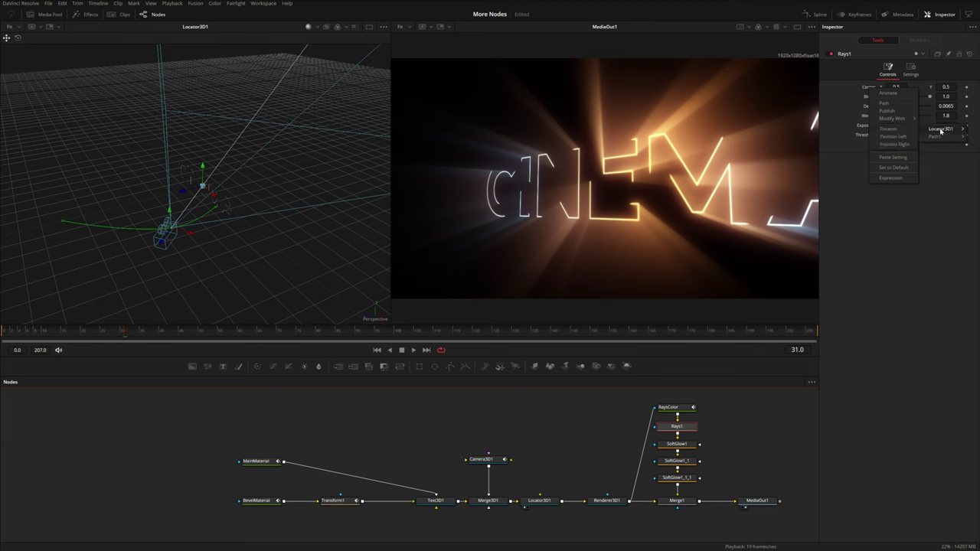
{"action": "left_click", "coordinate": [898, 130]}
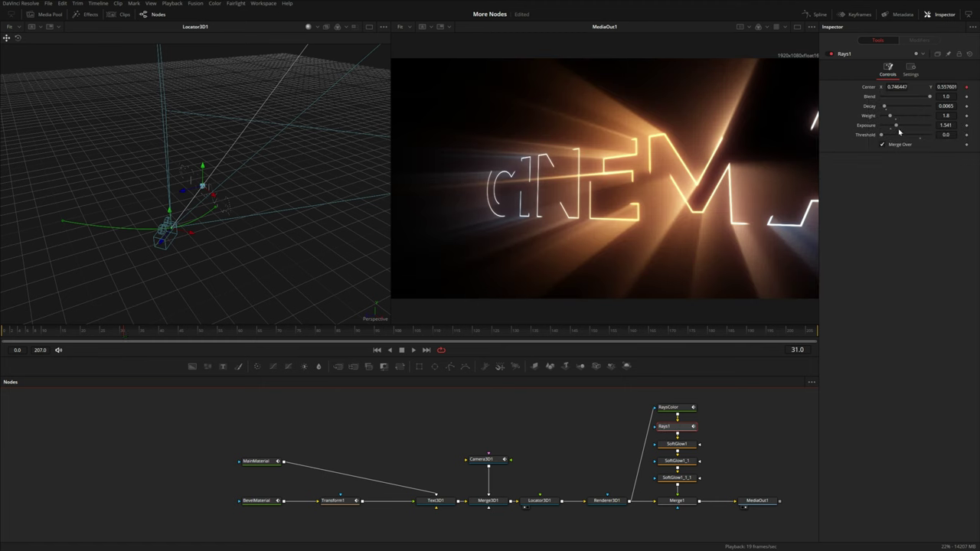
- Move the camera to about X 0.76, Y -0.21, Z 0.71 to test the rays, and switch it back to version 1
{"action": "left_click", "coordinate": [486, 461]}
{"action": "left_click_drag", "start_coordinate": [192, 229], "coordinate": [166, 233]}
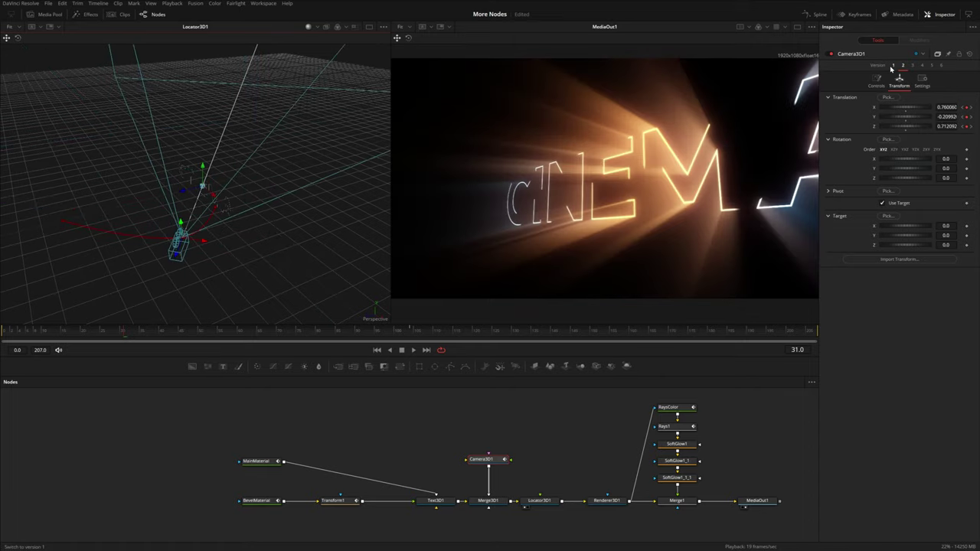
{"action": "left_click", "coordinate": [891, 67]}
- Make room beside the Camera3D1 node and add a Spot Light connected to Merge3D1
{"action": "left_click", "coordinate": [540, 500]}
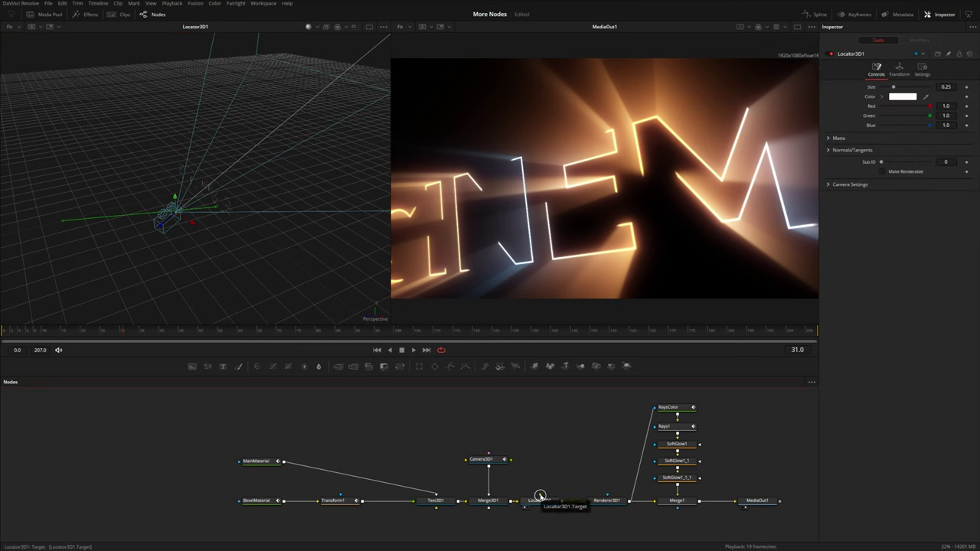
{"action": "left_click_drag", "start_coordinate": [480, 460], "coordinate": [447, 444]}
{"action": "left_click_drag", "start_coordinate": [611, 366], "coordinate": [490, 499]}
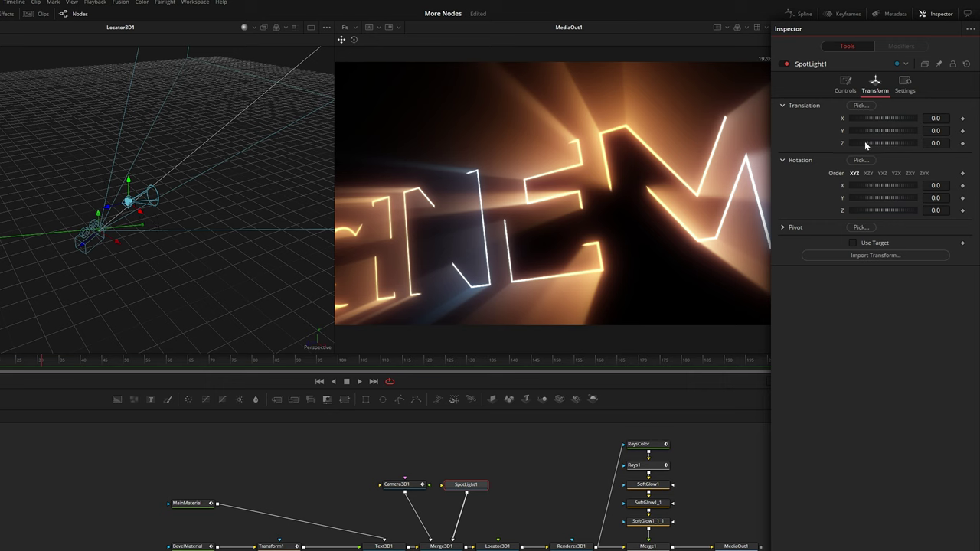
- Enable the spot light's target, place it at Y 0.752 and Z -1.62, and set its cone angle to 90
{"action": "left_click", "coordinate": [853, 242]}
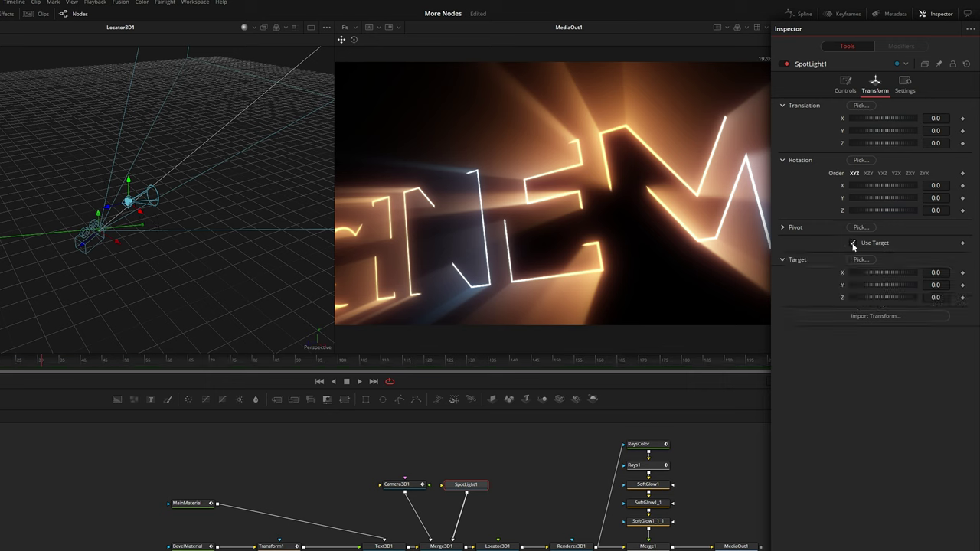
{"action": "left_click_drag", "start_coordinate": [884, 143], "coordinate": [903, 130]}
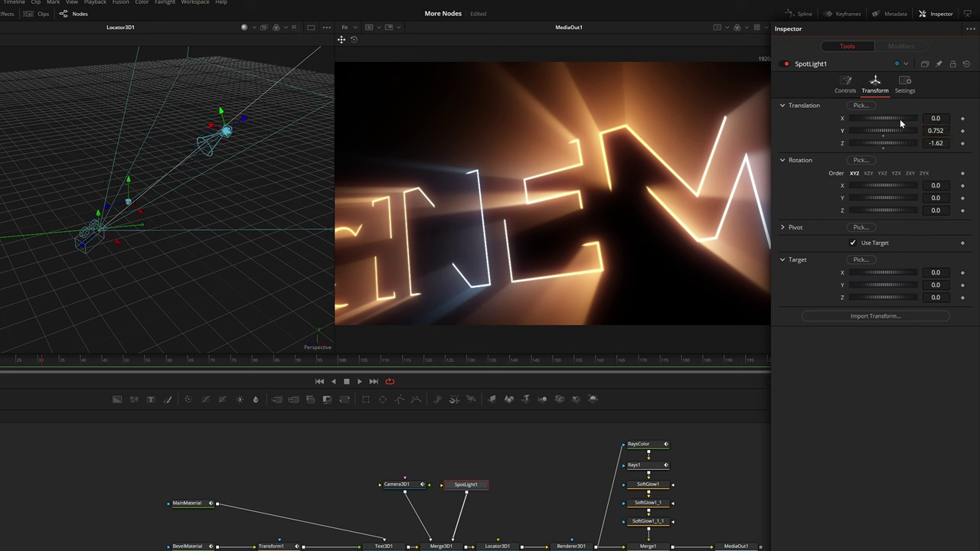
{"action": "left_click", "coordinate": [843, 89]}
{"action": "left_click_drag", "start_coordinate": [880, 193], "coordinate": [965, 194]}
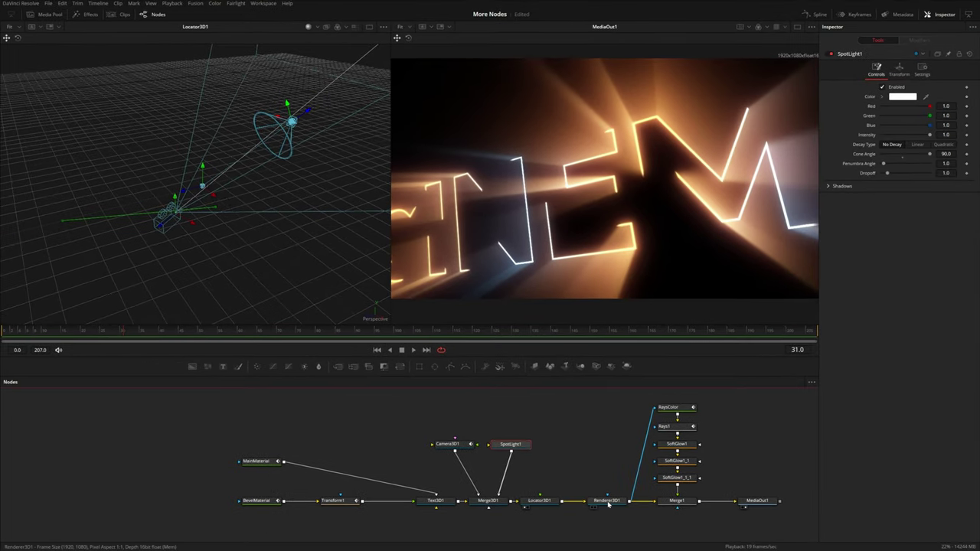
- Enable lighting and shadows in the Renderer3D1 node
{"action": "left_click", "coordinate": [608, 501]}
{"action": "left_click", "coordinate": [841, 168]}
{"action": "left_click", "coordinate": [882, 177]}
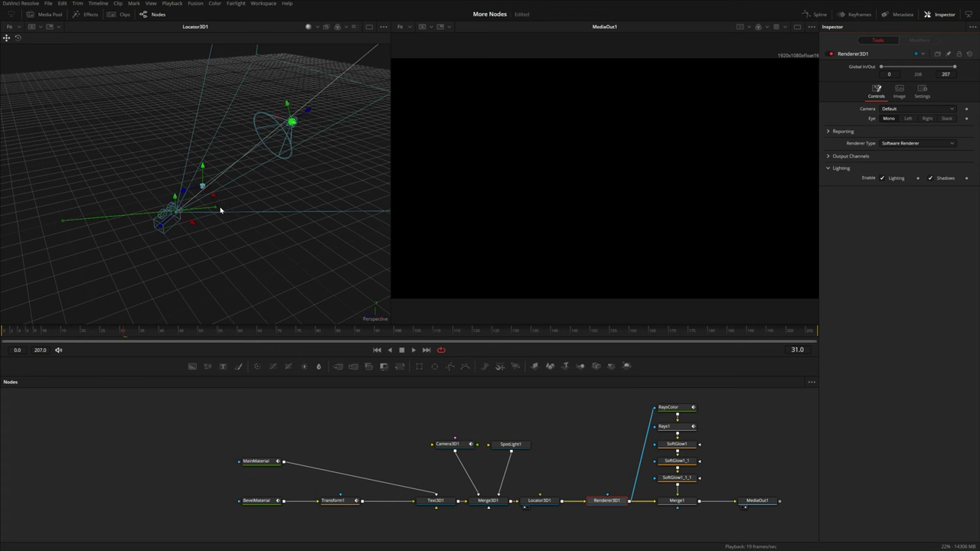
- Add a Point Light node connected to Merge3D1 and place it above the camera and spot light nodes
{"action": "left_click", "coordinate": [486, 525]}
{"action": "key", "text": "shift+space"}
{"action": "type", "text": "poi"}
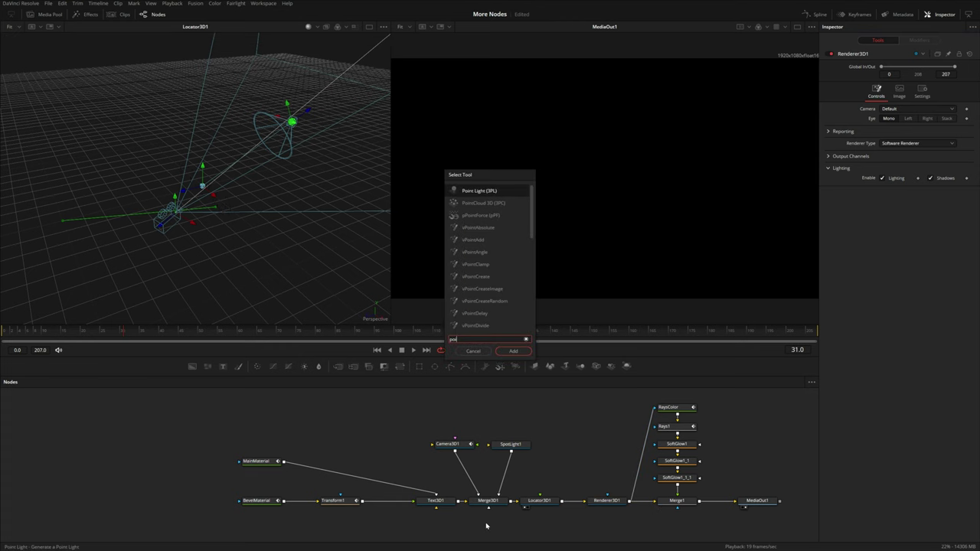
{"action": "key", "text": "Return"}
{"action": "left_click_drag", "start_coordinate": [508, 524], "coordinate": [492, 410]}
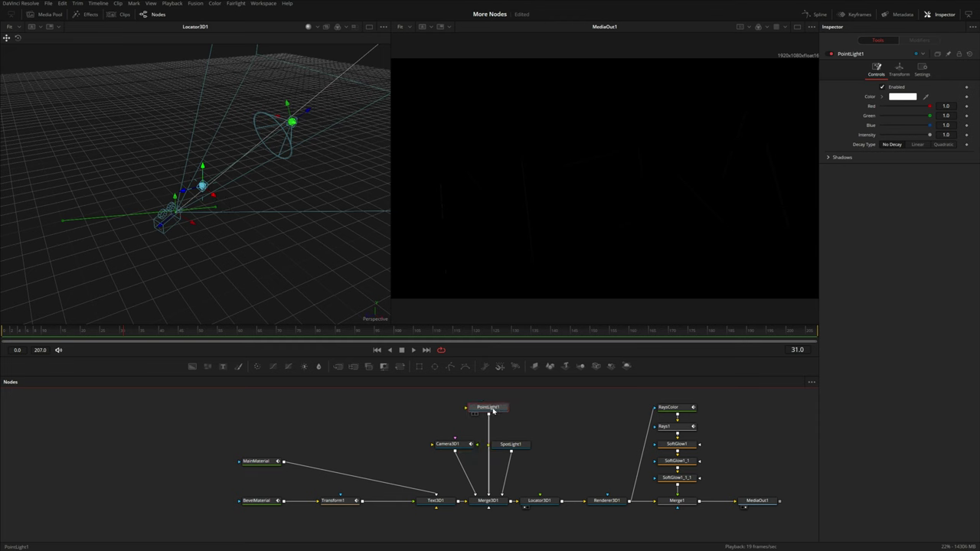
- Place the point light in front of and above the text at about Y 0.84, Z 0.99, and play the animation
{"action": "left_click", "coordinate": [898, 68]}
{"action": "mouse_move", "coordinate": [946, 114]}
{"action": "left_mouse_down"}
{"action": "mouse_move", "coordinate": [960, 114]}
{"action": "mouse_move", "coordinate": [957, 105]}
{"action": "left_mouse_up"}
{"action": "key", "text": "space"}
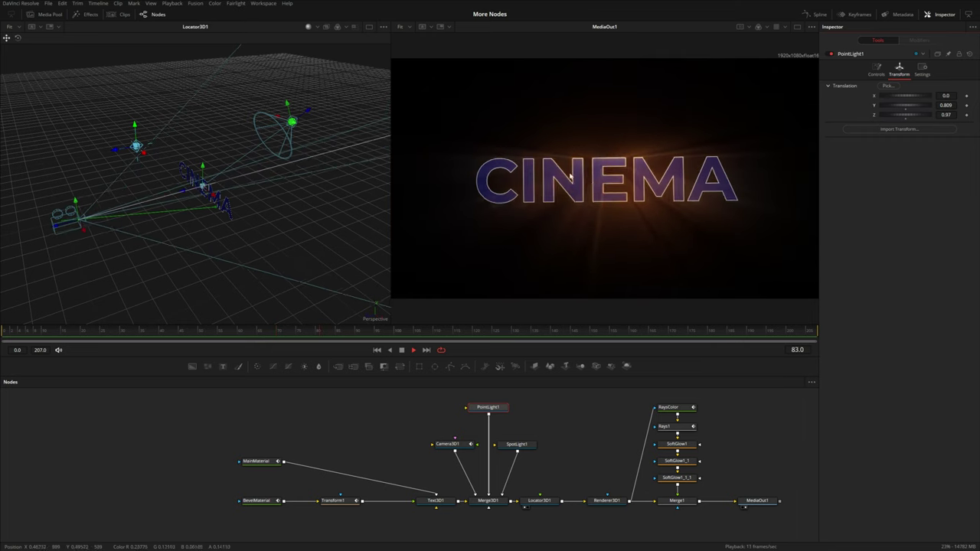
{"action": "key", "text": "space"}
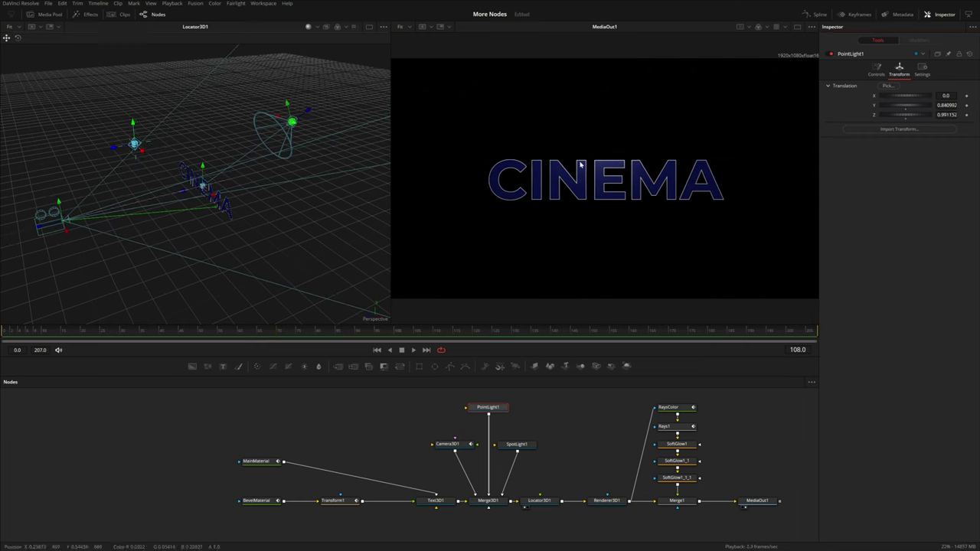
- Connect SpotLight1 to the Locator3D1 target and reset the locator's Y and Z translation to 0, viewing frame 31
{"action": "left_click", "coordinate": [543, 499]}
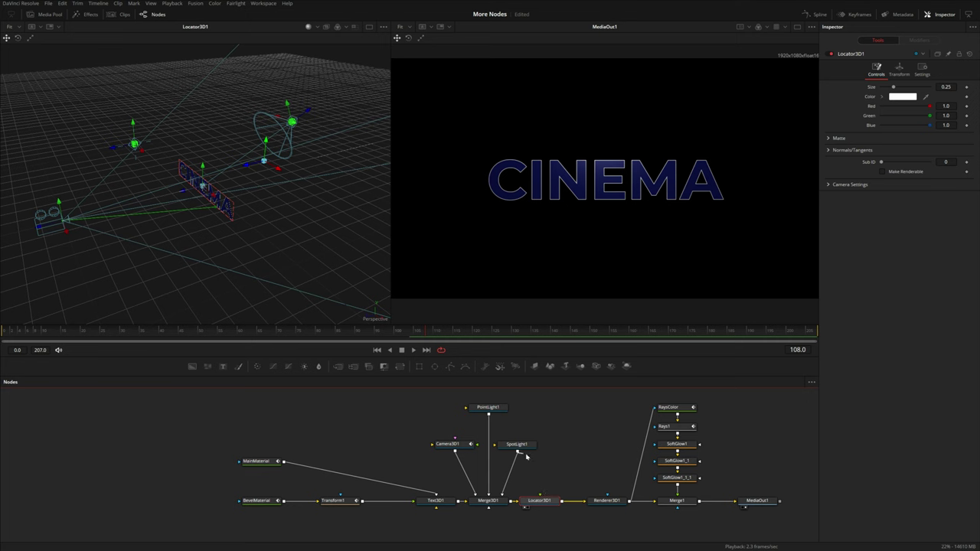
{"action": "left_click_drag", "start_coordinate": [546, 480], "coordinate": [542, 502]}
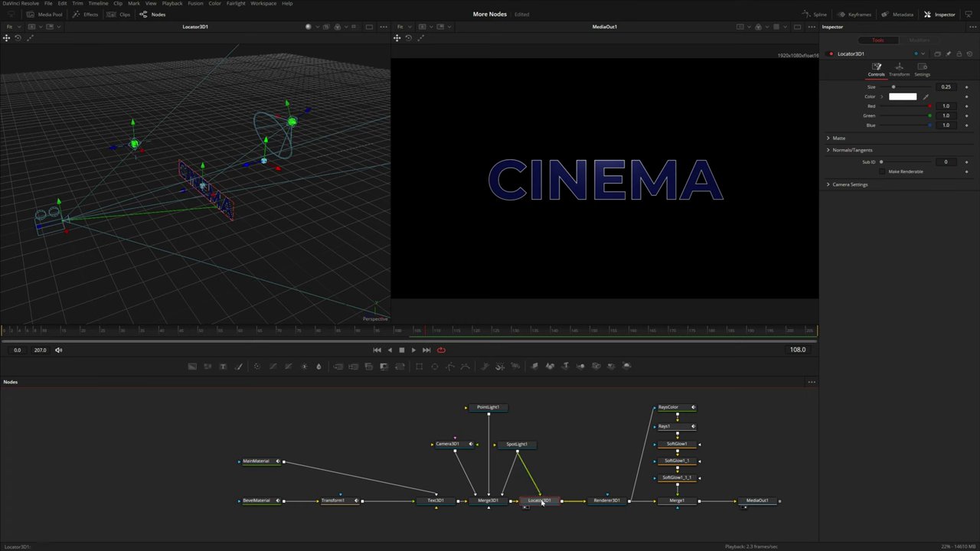
{"action": "left_click", "coordinate": [899, 70]}
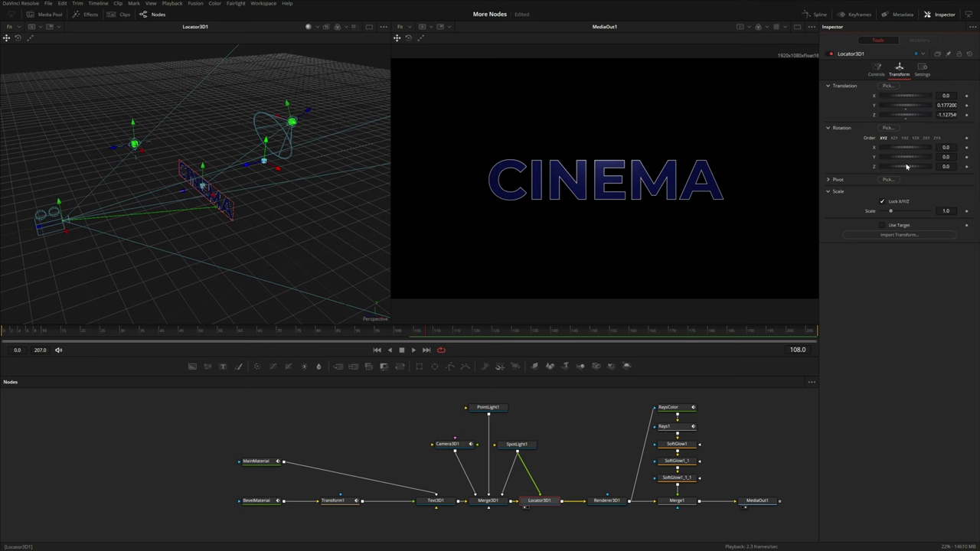
{"action": "double_click", "coordinate": [874, 115]}
{"action": "double_click", "coordinate": [874, 106]}
{"action": "left_click", "coordinate": [120, 333]}
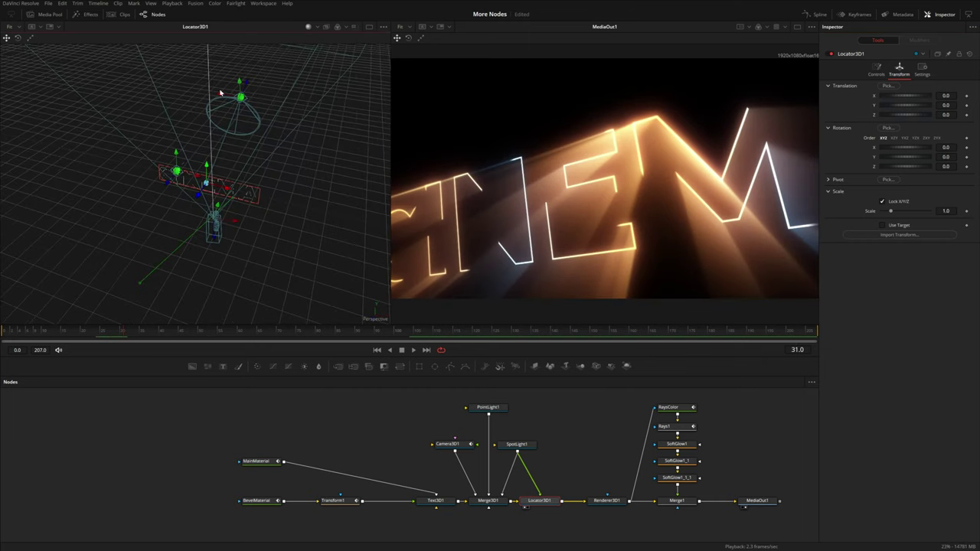
- Reposition the spot light in the 3D view to test its effect on the rays, checking frame 57
{"action": "left_click_drag", "start_coordinate": [220, 95], "coordinate": [244, 114]}
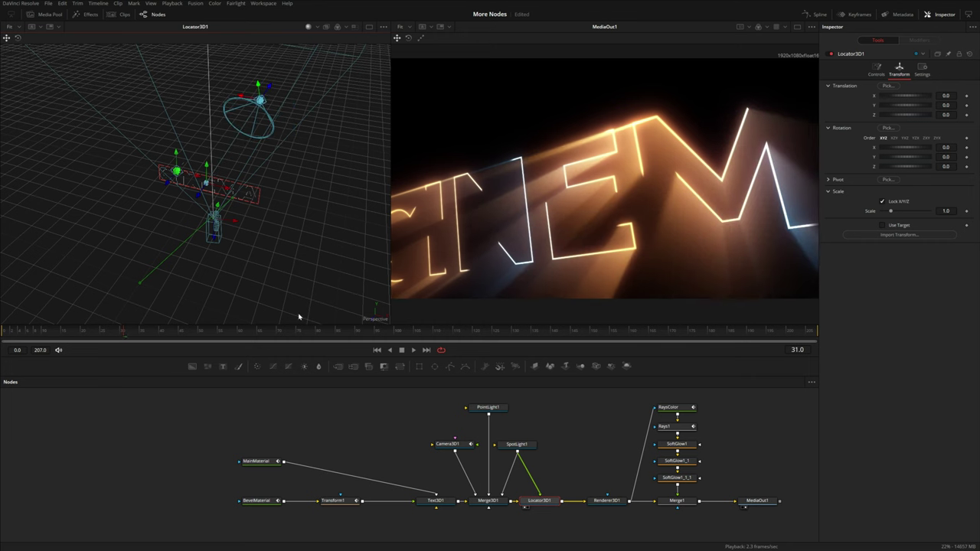
{"action": "left_click_drag", "start_coordinate": [126, 334], "coordinate": [224, 332]}
{"action": "mouse_move", "coordinate": [258, 84]}
{"action": "left_mouse_down"}
{"action": "mouse_move", "coordinate": [245, 111]}
{"action": "mouse_move", "coordinate": [254, 101]}
{"action": "left_mouse_up"}
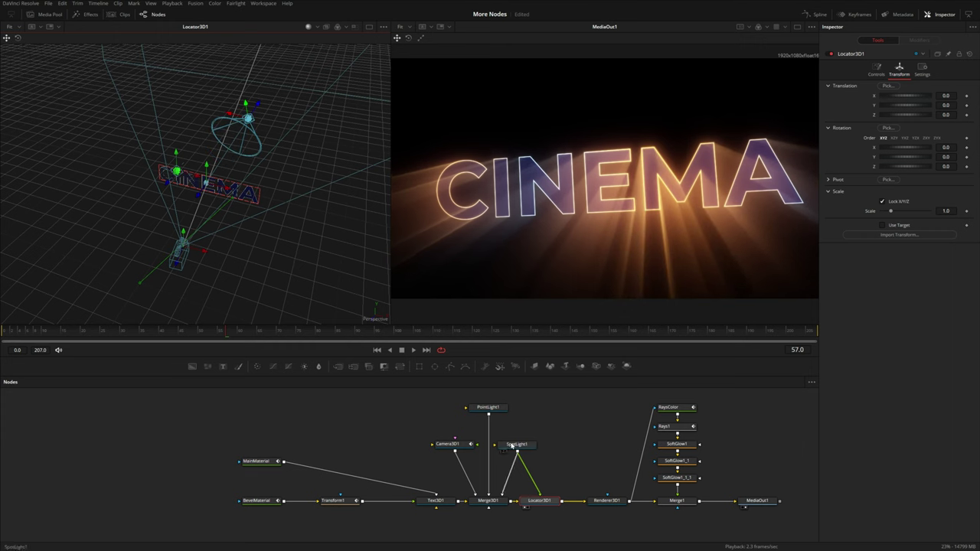
- Increase the extrusion depth of the Text3D1 node to give the CINEMA letters thickness
{"action": "left_click", "coordinate": [439, 502]}
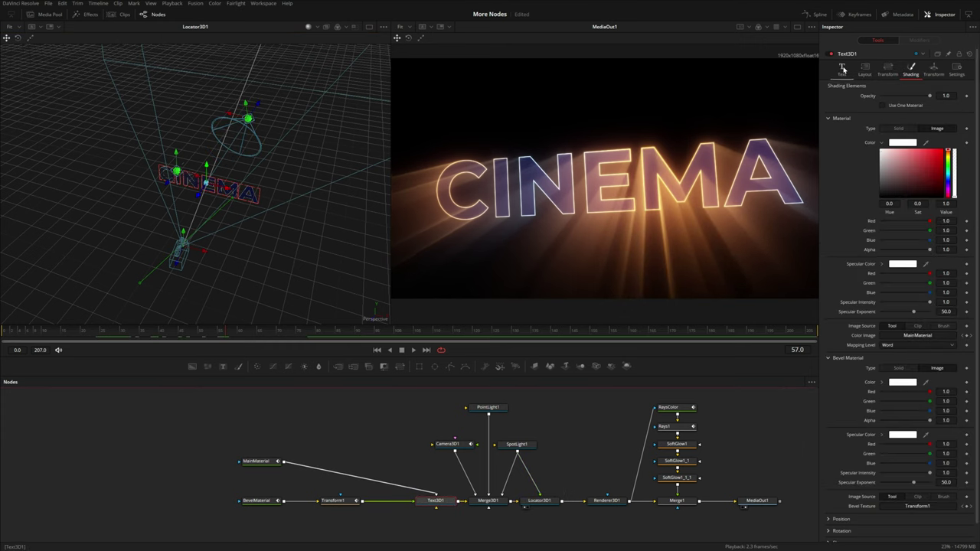
{"action": "left_click", "coordinate": [842, 68]}
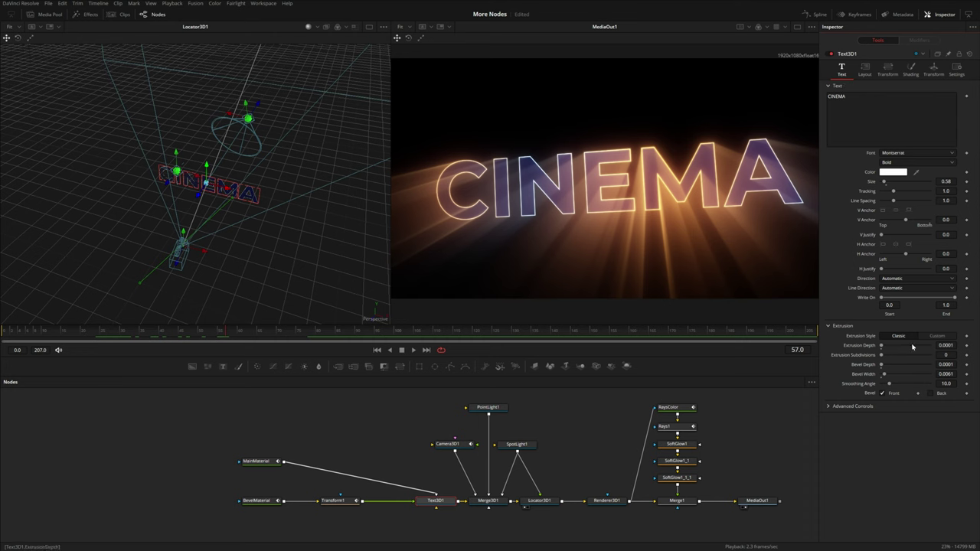
{"action": "left_click_drag", "start_coordinate": [881, 345], "coordinate": [892, 346]}
{"action": "left_click_drag", "start_coordinate": [228, 113], "coordinate": [195, 122]}
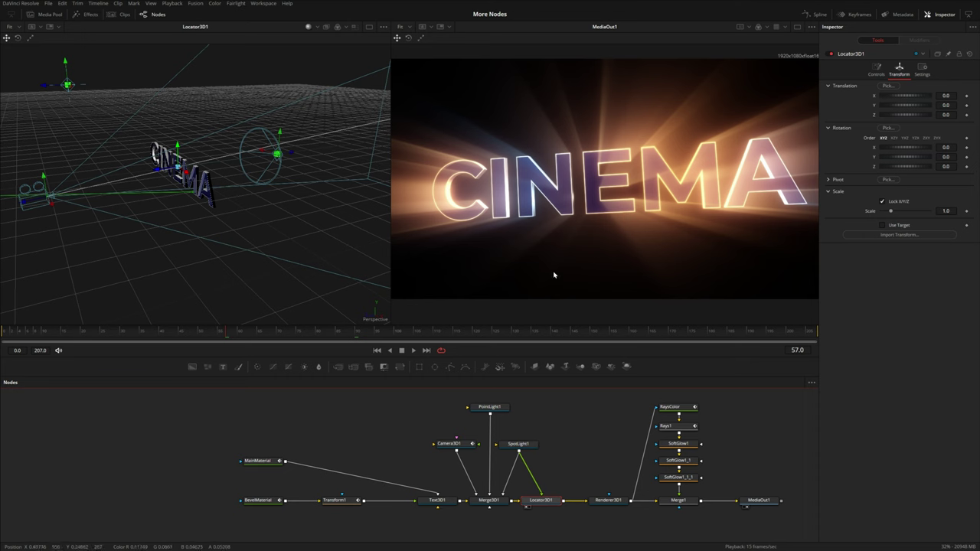
- Add a Shape 3D plane connected to Merge3D1, place it behind the text at Z -0.348 and scale it to 5
{"action": "left_click_drag", "start_coordinate": [550, 367], "coordinate": [488, 502]}
{"action": "left_click", "coordinate": [911, 69]}
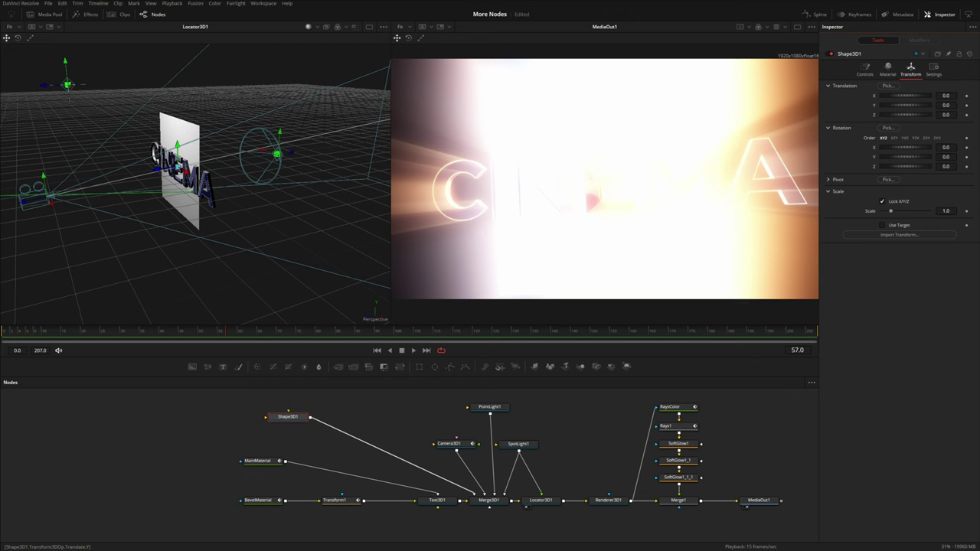
{"action": "left_click_drag", "start_coordinate": [905, 115], "coordinate": [889, 115]}
{"action": "left_click_drag", "start_coordinate": [892, 213], "coordinate": [926, 213]}
- Set the Shape3D1 plane's diffuse color to a very dark red, with saturation 0.858 and value 0.126
{"action": "left_click", "coordinate": [892, 75]}
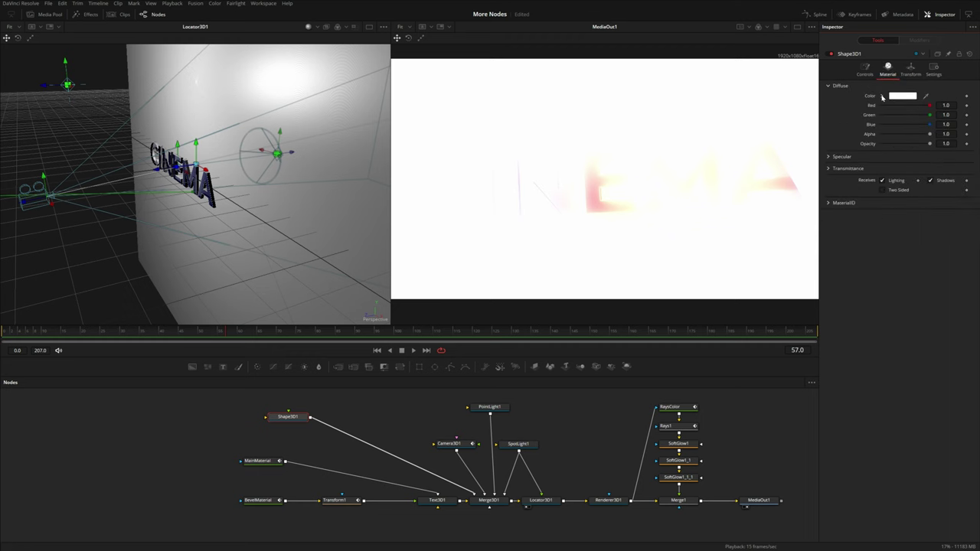
{"action": "left_click", "coordinate": [881, 97]}
{"action": "left_click", "coordinate": [943, 146]}
{"action": "left_click_drag", "start_coordinate": [943, 146], "coordinate": [939, 145]}
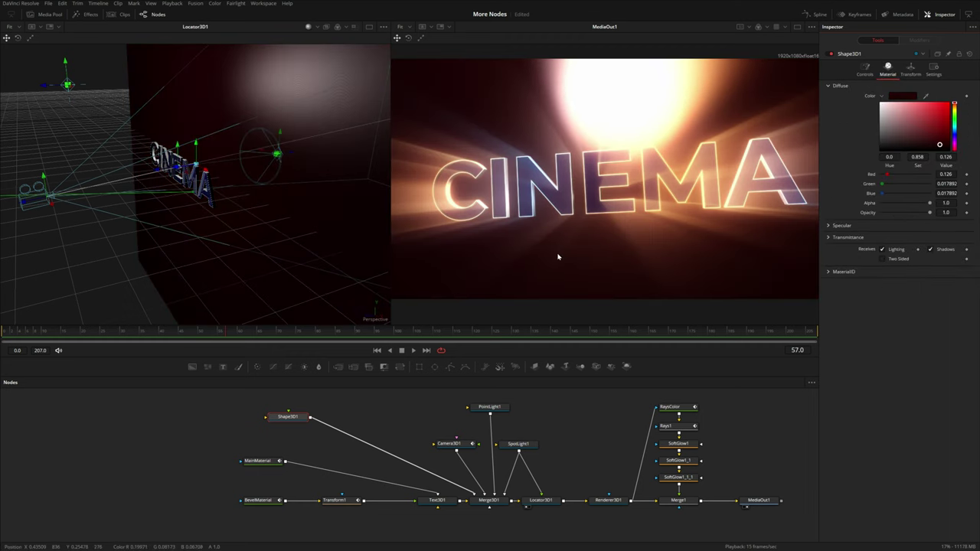
- Insert a Bender 3D node after Shape3D1 and bend the plane with amount 0.49 and center 0.634
{"action": "key", "text": "shift+space"}
{"action": "type", "text": "be"}
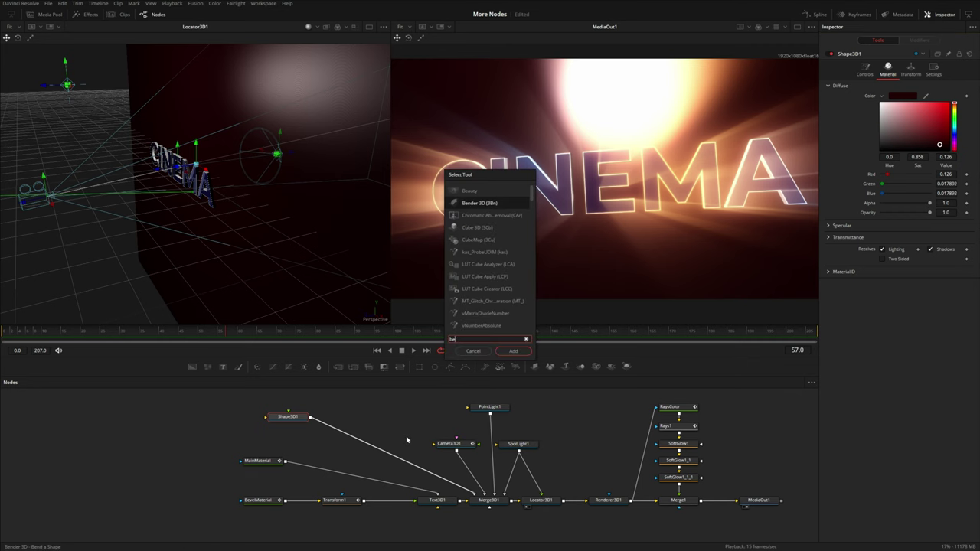
{"action": "key", "text": "Return"}
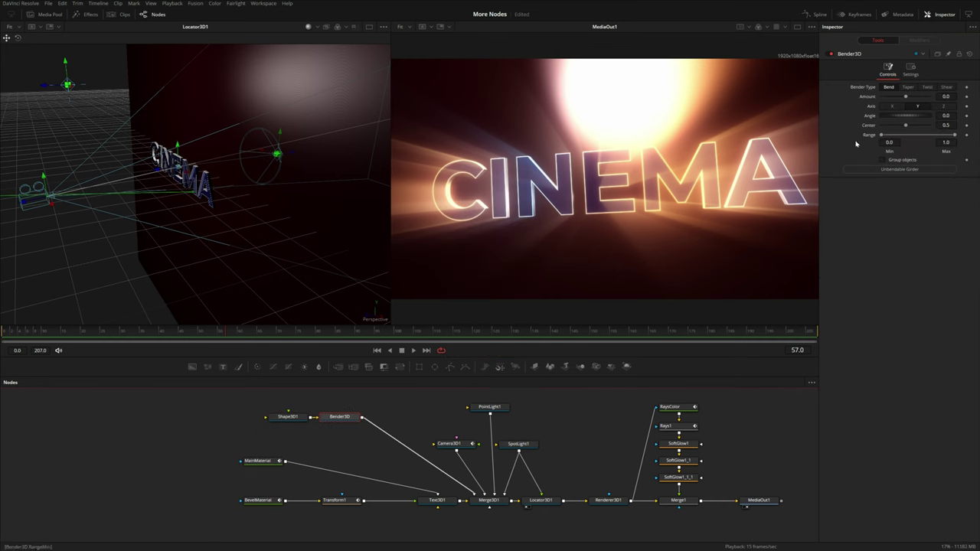
{"action": "left_click_drag", "start_coordinate": [905, 98], "coordinate": [917, 100]}
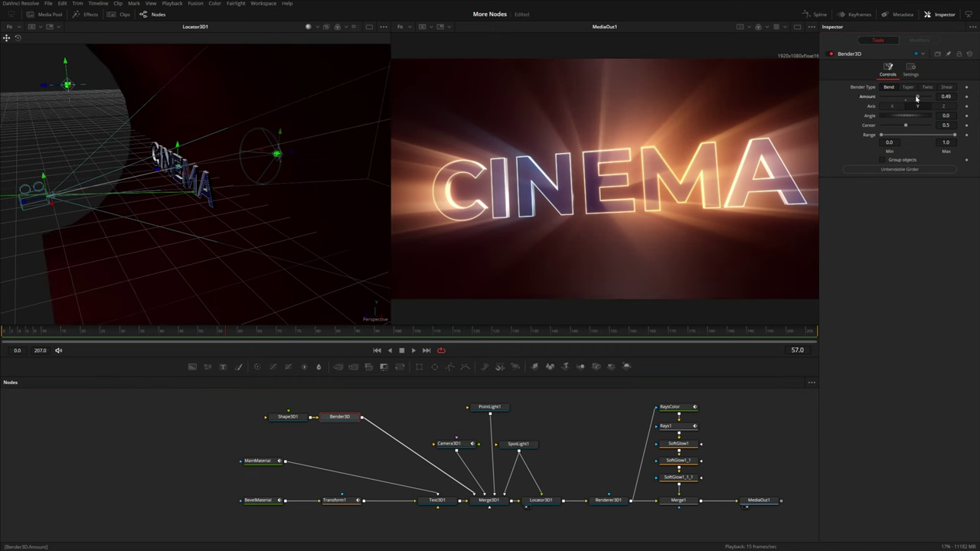
{"action": "left_click_drag", "start_coordinate": [906, 127], "coordinate": [911, 125]}
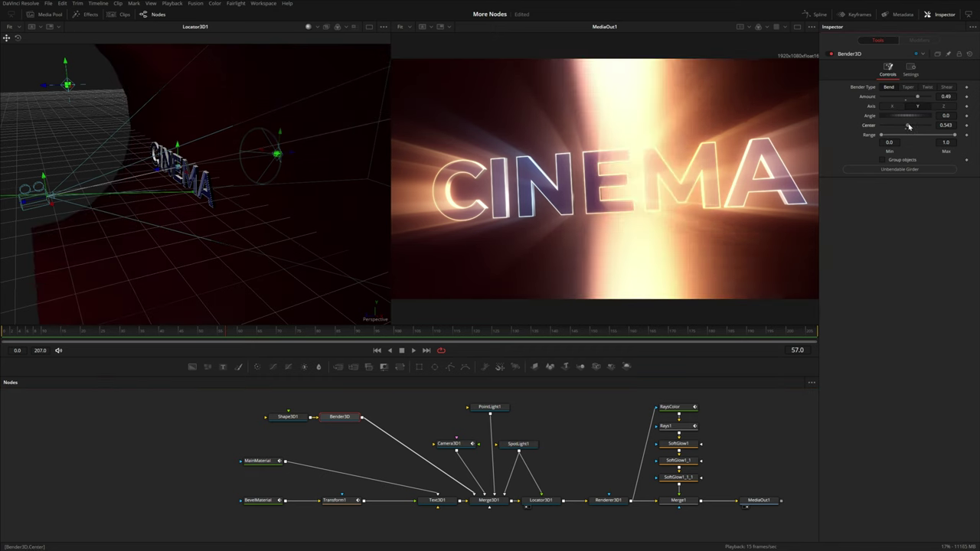
{"action": "left_click_drag", "start_coordinate": [271, 142], "coordinate": [240, 174]}
{"action": "left_click_drag", "start_coordinate": [945, 125], "coordinate": [955, 124]}
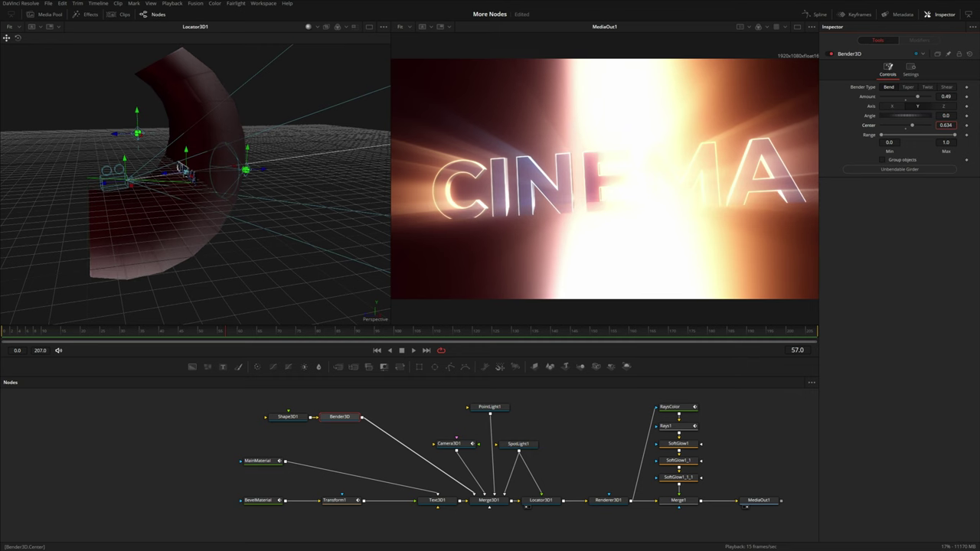
- Lower the Shape3D1 plane to Y -0.082 and play the animation from the first frame
{"action": "left_click", "coordinate": [289, 417]}
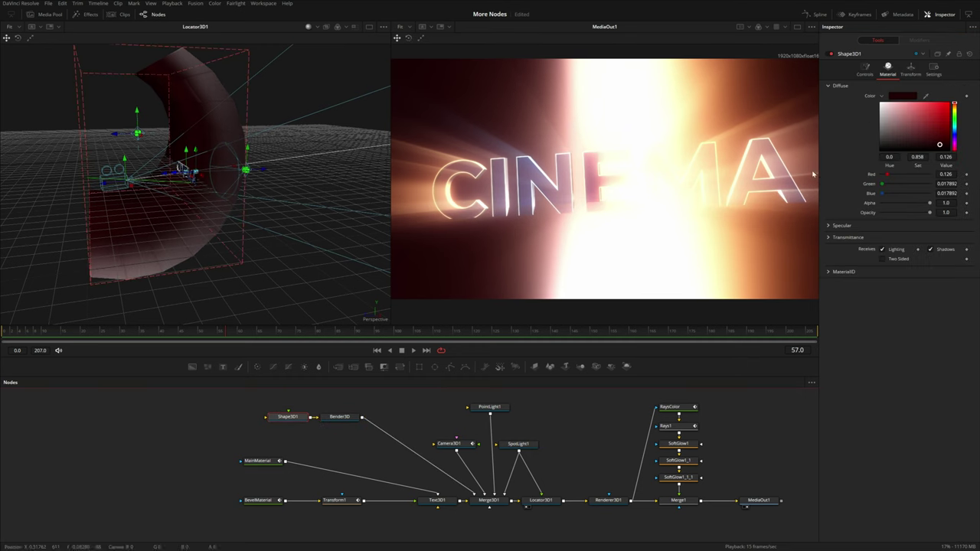
{"action": "left_click", "coordinate": [910, 69]}
{"action": "left_click_drag", "start_coordinate": [945, 105], "coordinate": [915, 105]}
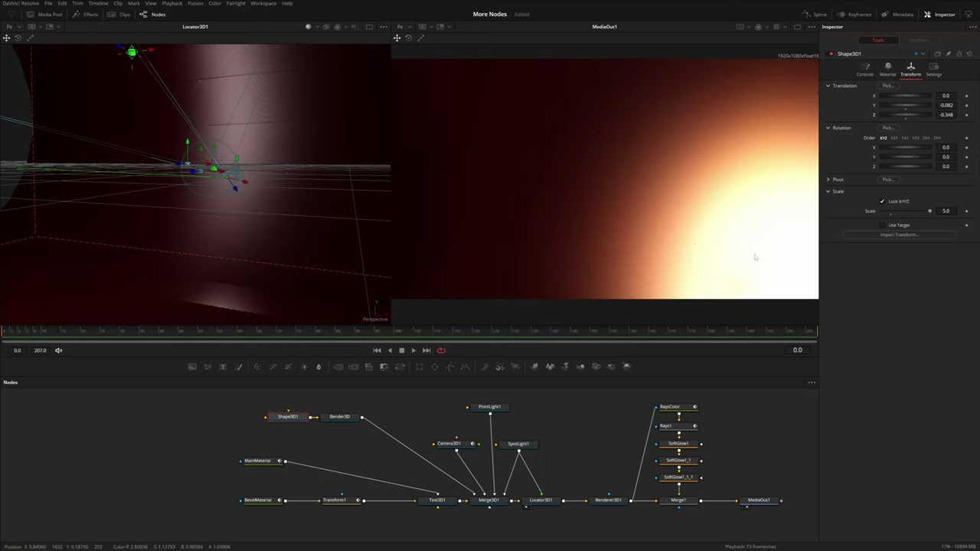
{"action": "key", "text": "space"}
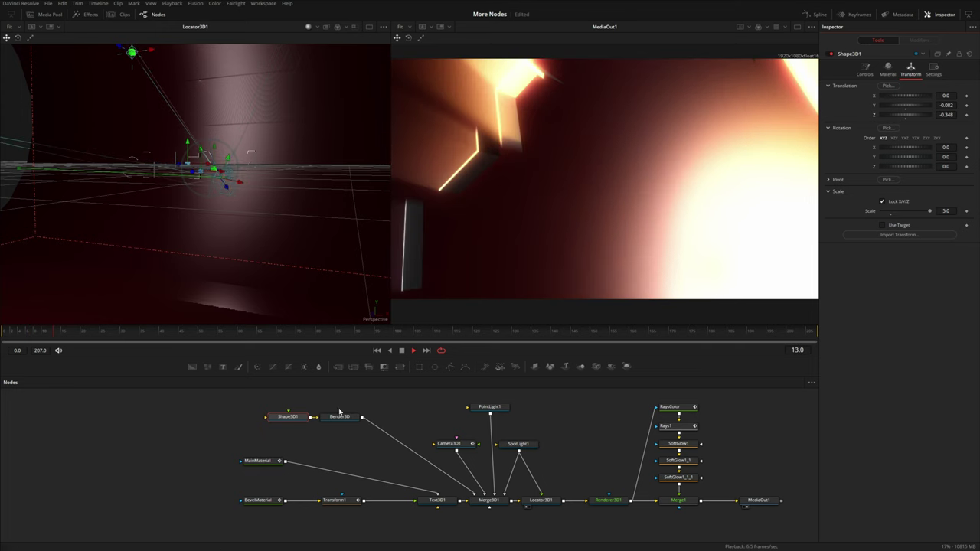
{"action": "key", "text": "space"}
- Reduce the Shape3D1 material's specular intensity to 0.441 and play the animation
{"action": "left_click", "coordinate": [887, 68]}
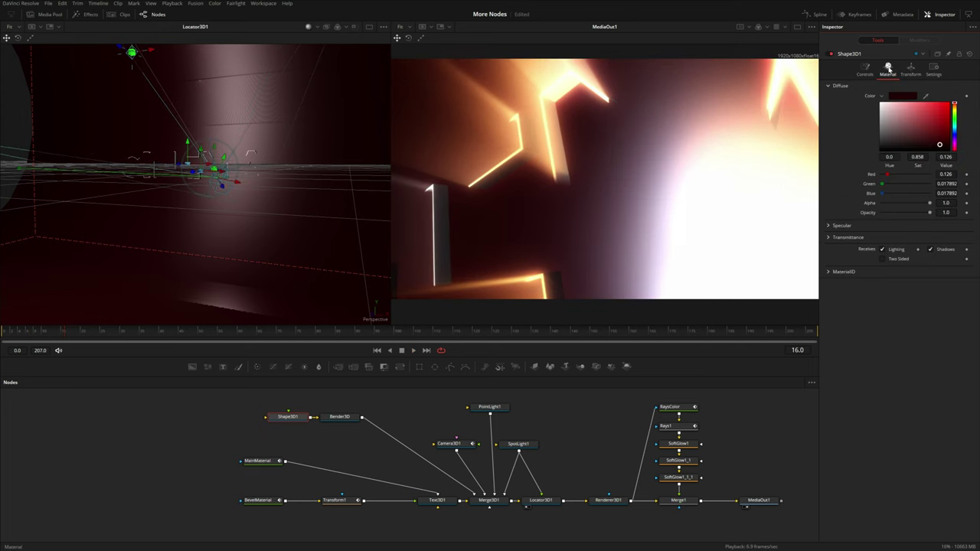
{"action": "left_click", "coordinate": [827, 226]}
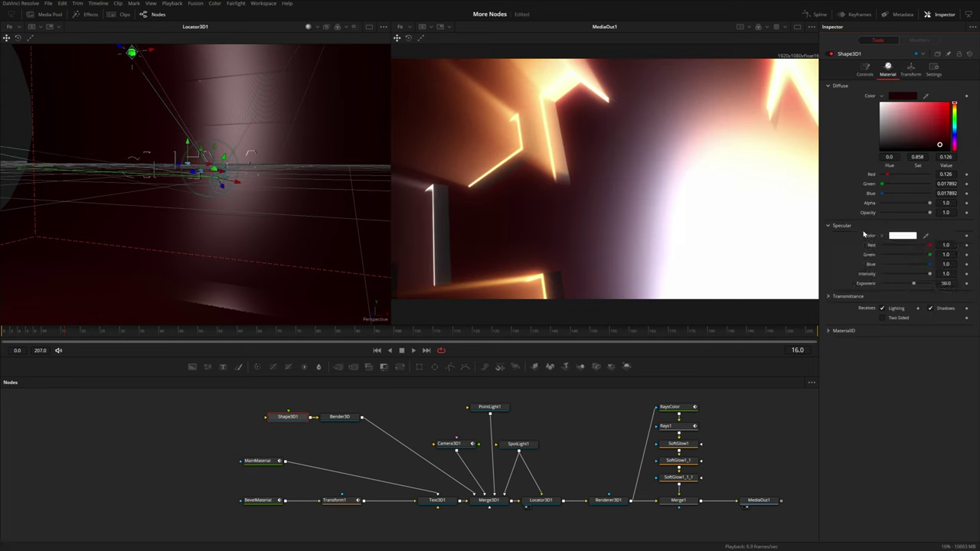
{"action": "left_click_drag", "start_coordinate": [930, 275], "coordinate": [902, 276]}
{"action": "key", "text": "space"}
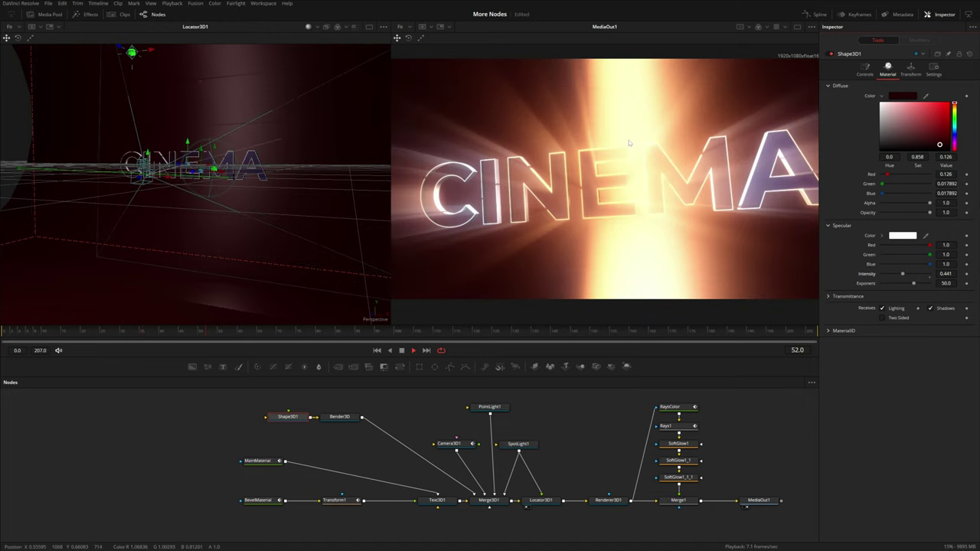
- Enlarge the backdrop shape to scale 10 and move it to Y -0.205, Z -0.698
{"action": "scroll", "coordinate": [291, 240], "scroll_direction": "down", "scroll_amount": 4}
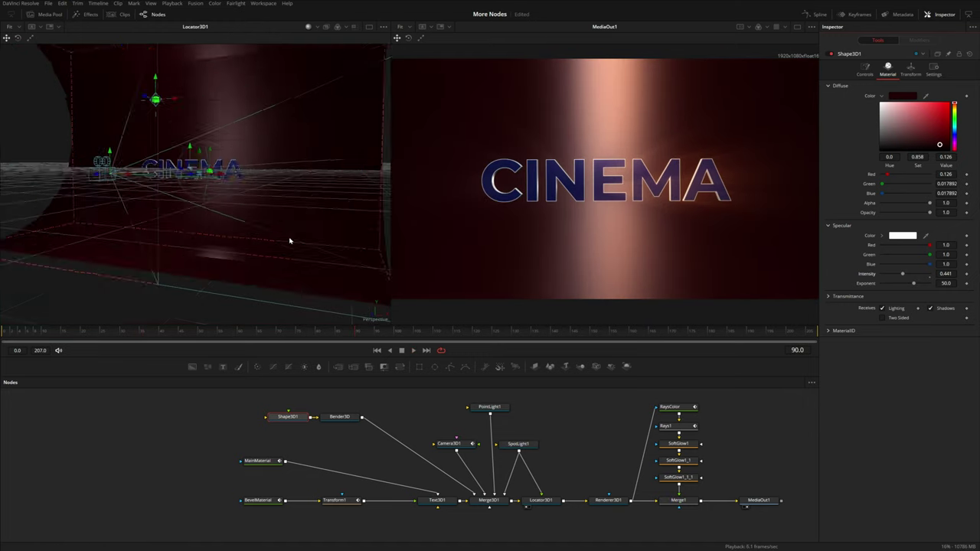
{"action": "left_click_drag", "start_coordinate": [289, 245], "coordinate": [240, 234]}
{"action": "left_click_drag", "start_coordinate": [232, 97], "coordinate": [297, 165]}
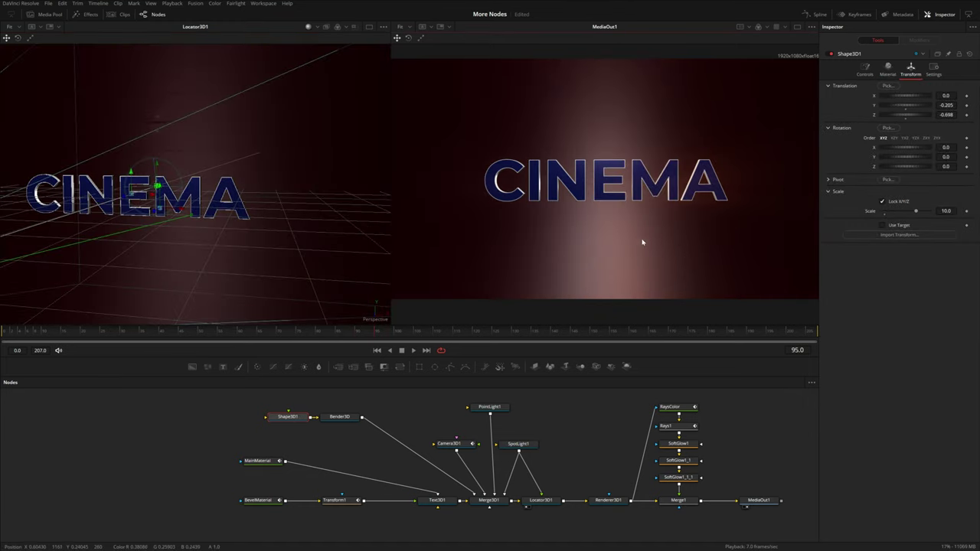
{"action": "scroll", "coordinate": [642, 242], "scroll_direction": "up", "scroll_amount": 10}
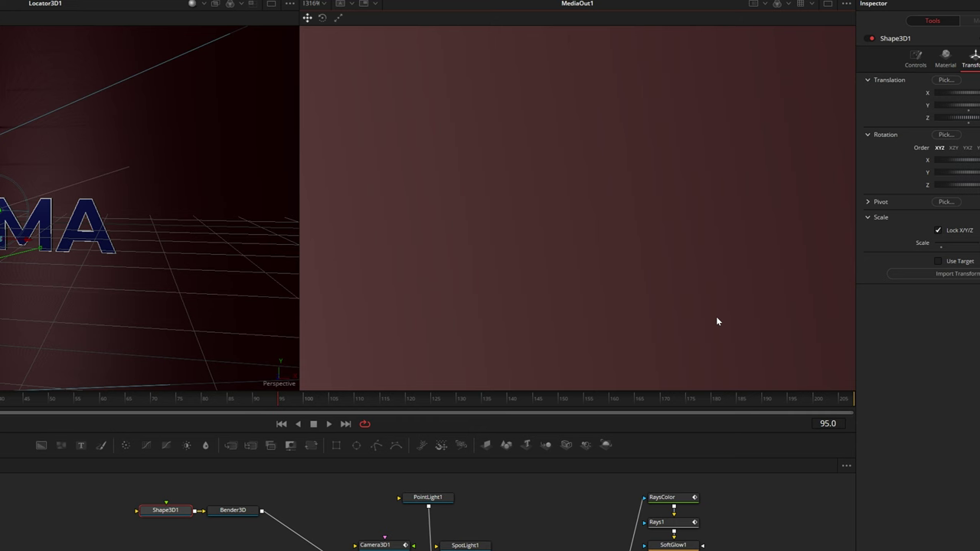
{"action": "left_click", "coordinate": [750, 541]}
{"action": "key", "text": "shift+space"}
{"action": "type", "text": "gra"}
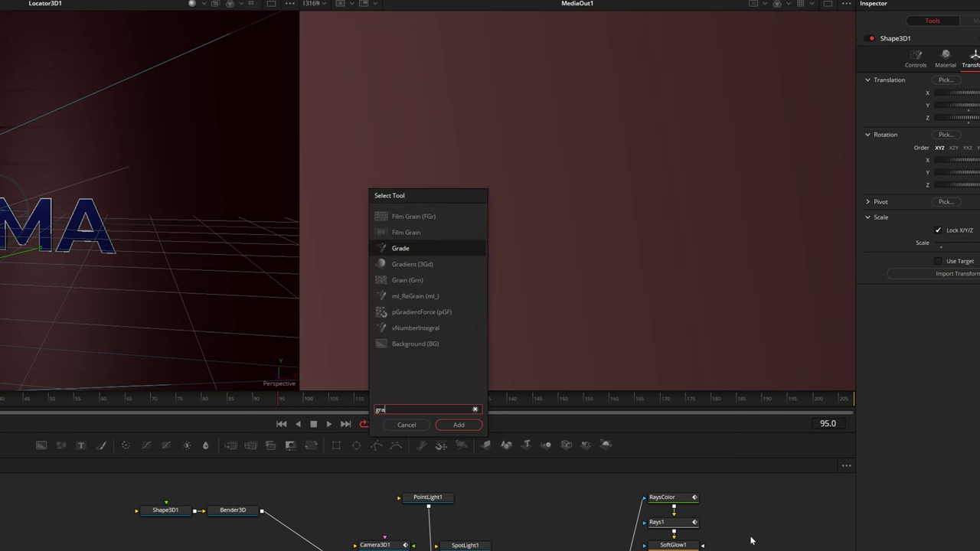
{"action": "key", "text": "BackSpace"}
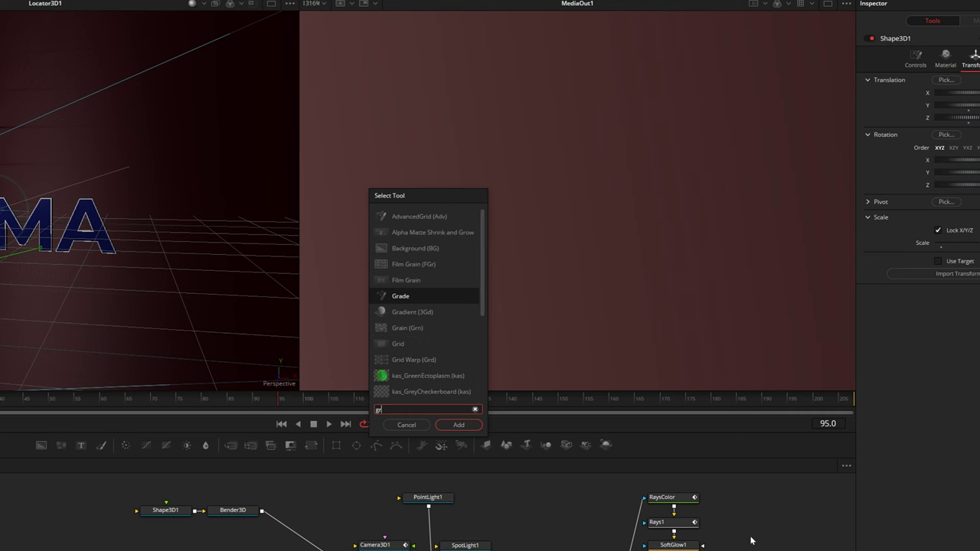
{"action": "type", "text": "ai"}
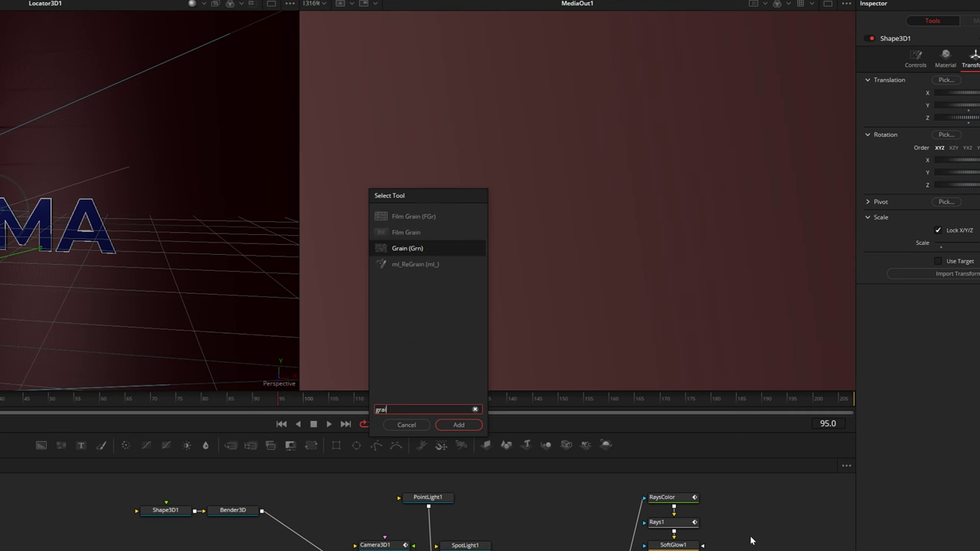
{"action": "key", "text": "Return"}
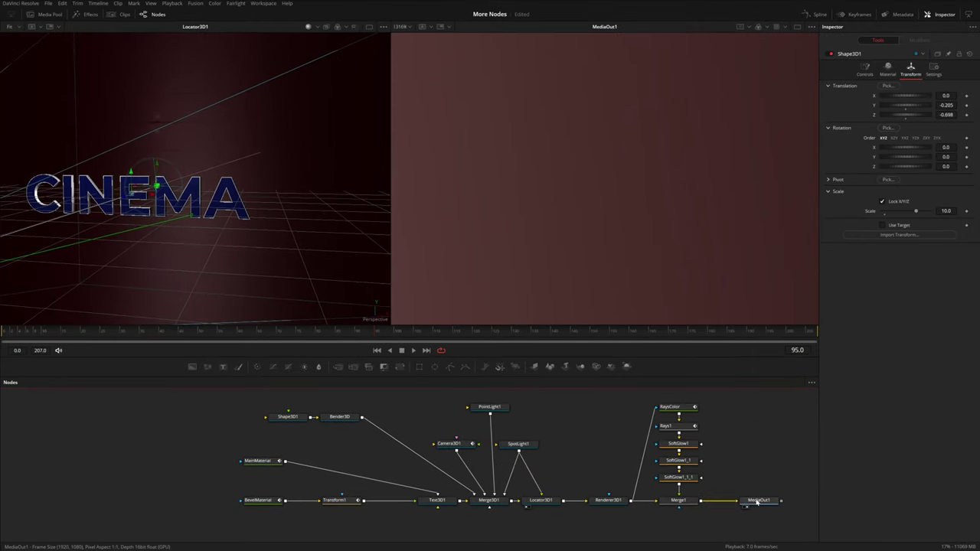
- Make room before MediaOut1 and insert a Filter node after Merge1 with its filter type set to Grain
{"action": "left_click_drag", "start_coordinate": [757, 502], "coordinate": [679, 504]}
{"action": "left_click_drag", "start_coordinate": [713, 504], "coordinate": [722, 505]}
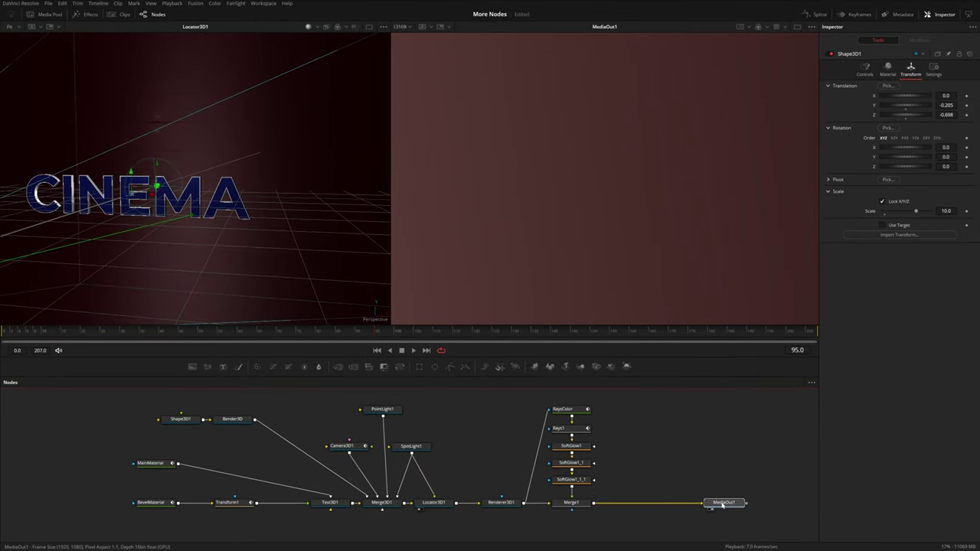
{"action": "left_click", "coordinate": [579, 505]}
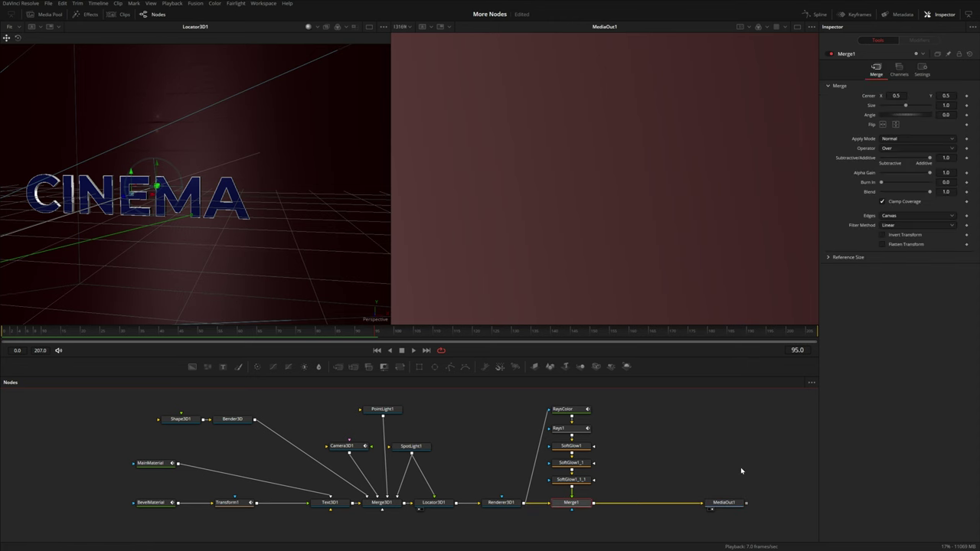
{"action": "key", "text": "shift+space"}
{"action": "type", "text": "fi"}
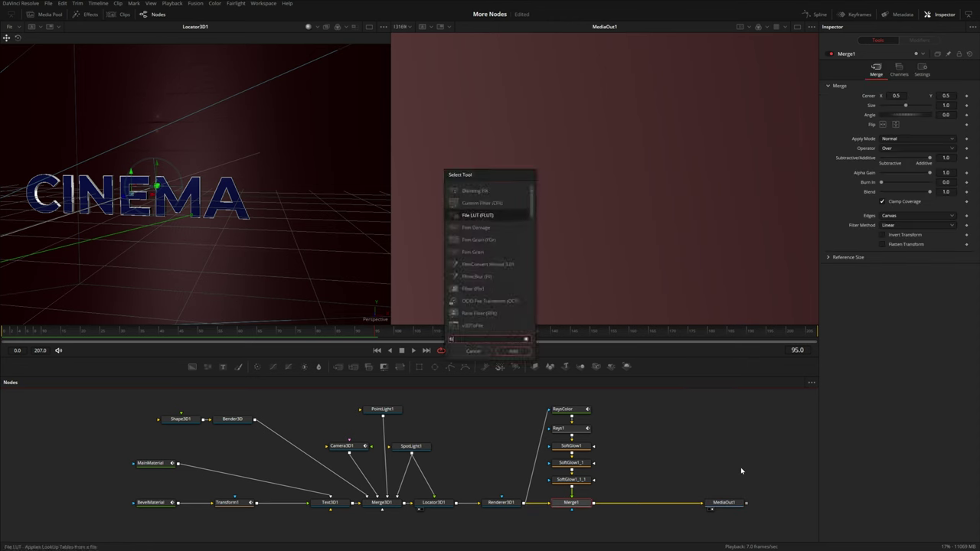
{"action": "type", "text": "lt"}
{"action": "key", "text": "Return"}
{"action": "left_click", "coordinate": [919, 88]}
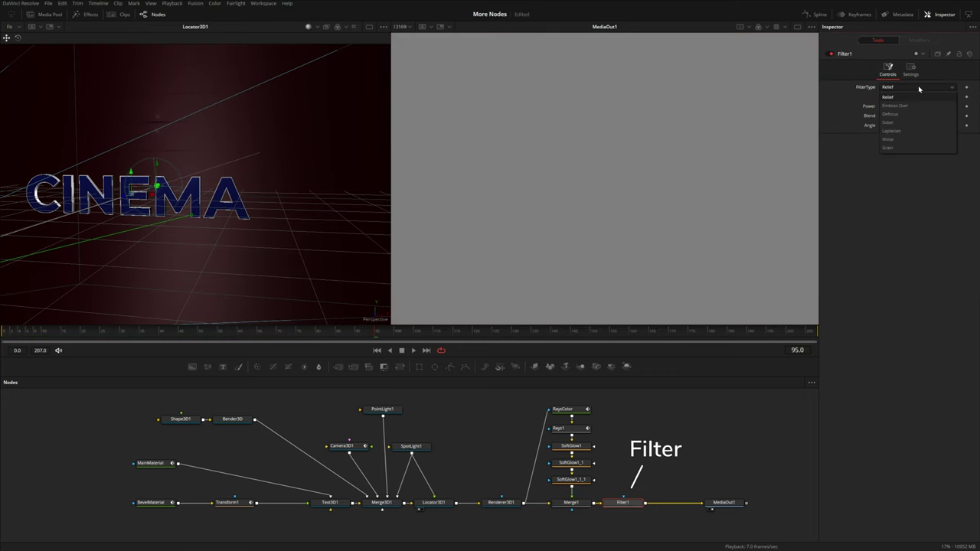
{"action": "left_click", "coordinate": [887, 148]}
- Toggle the Filter1 node off and on to compare the background banding up close, and return to frame 0
{"action": "scroll", "coordinate": [564, 232], "scroll_direction": "down", "scroll_amount": 4}
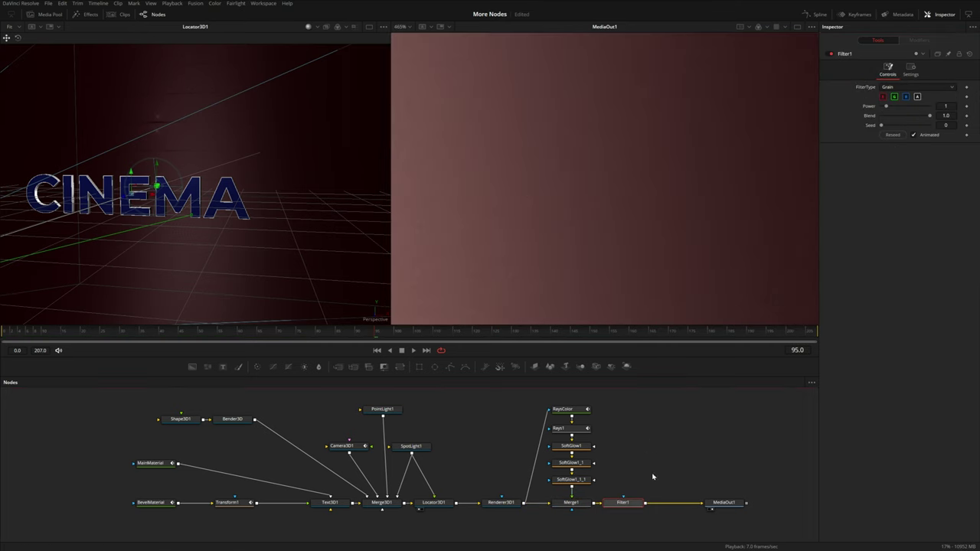
{"action": "key", "text": "ctrl+p"}
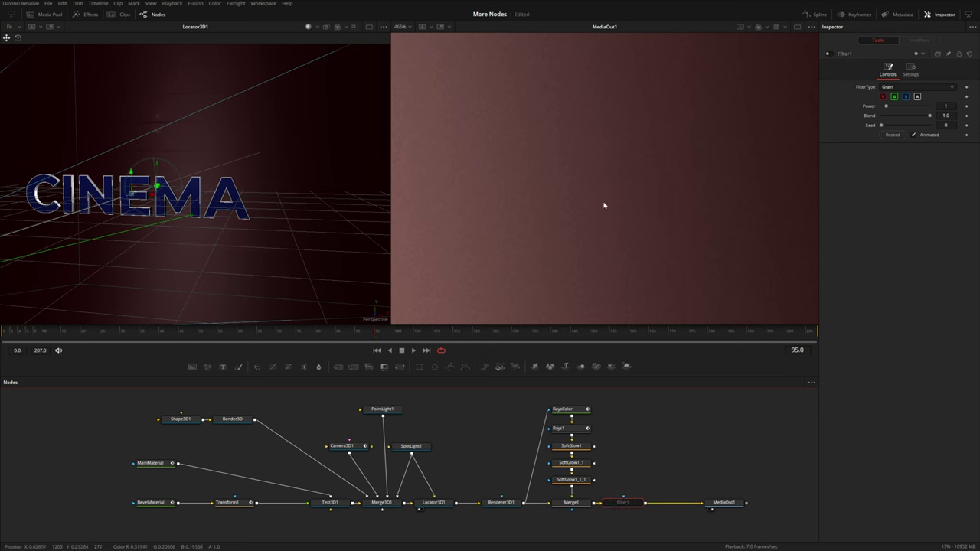
{"action": "scroll", "coordinate": [624, 194], "scroll_direction": "up", "scroll_amount": 4}
{"action": "key", "text": "ctrl+p"}
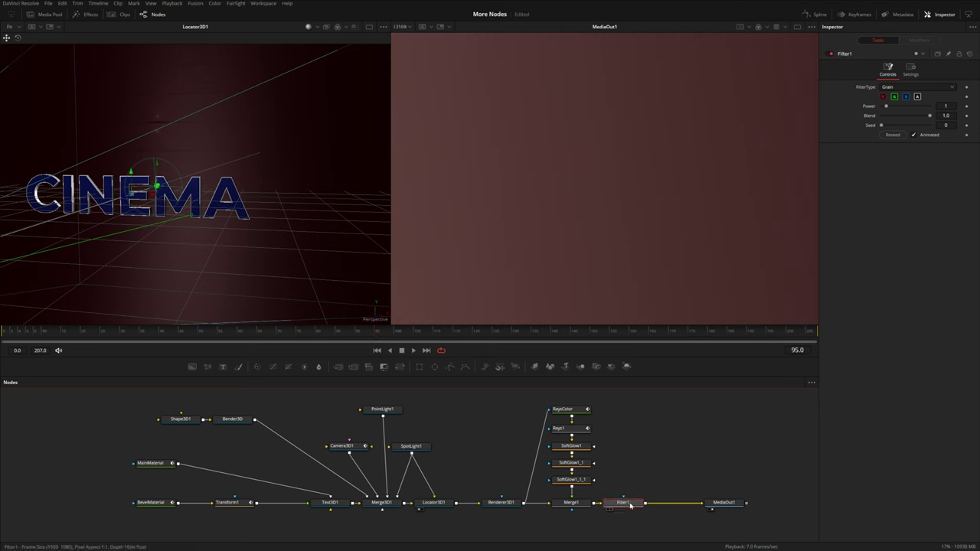
{"action": "scroll", "coordinate": [609, 208], "scroll_direction": "down", "scroll_amount": 4}
{"action": "key", "text": "ctrl+f"}
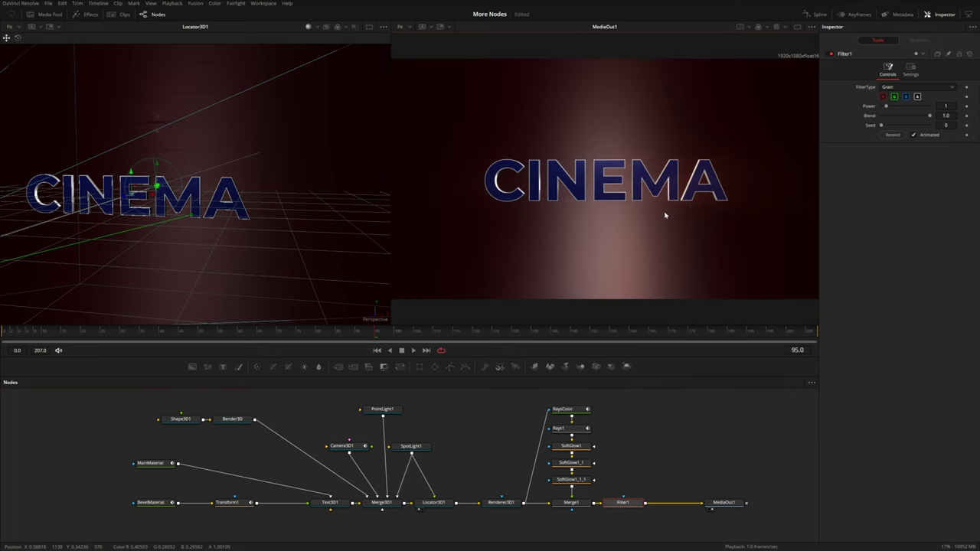
{"action": "left_click", "coordinate": [33, 334]}
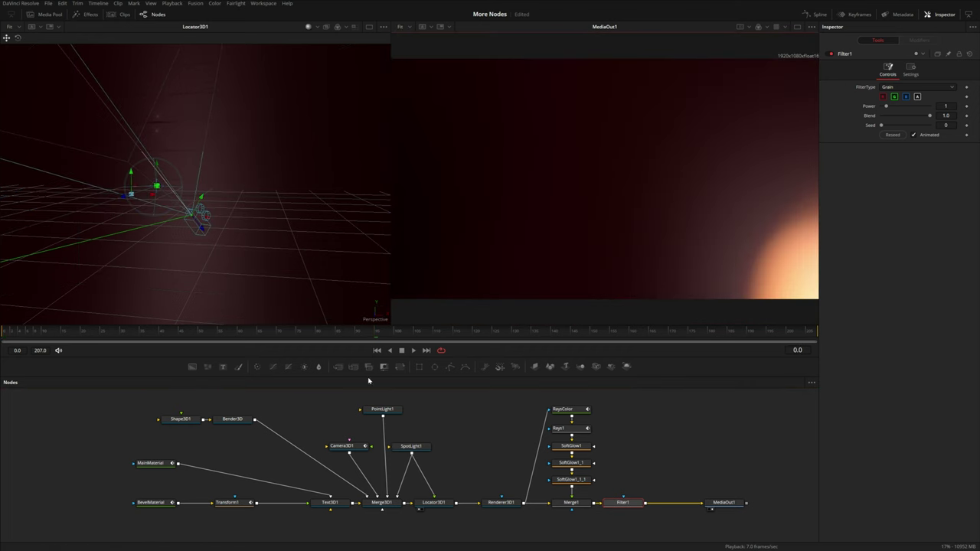
- Play the CINEMA title animation and examine the letters and grain up close in the MediaOut1 output
{"action": "key", "text": "space"}
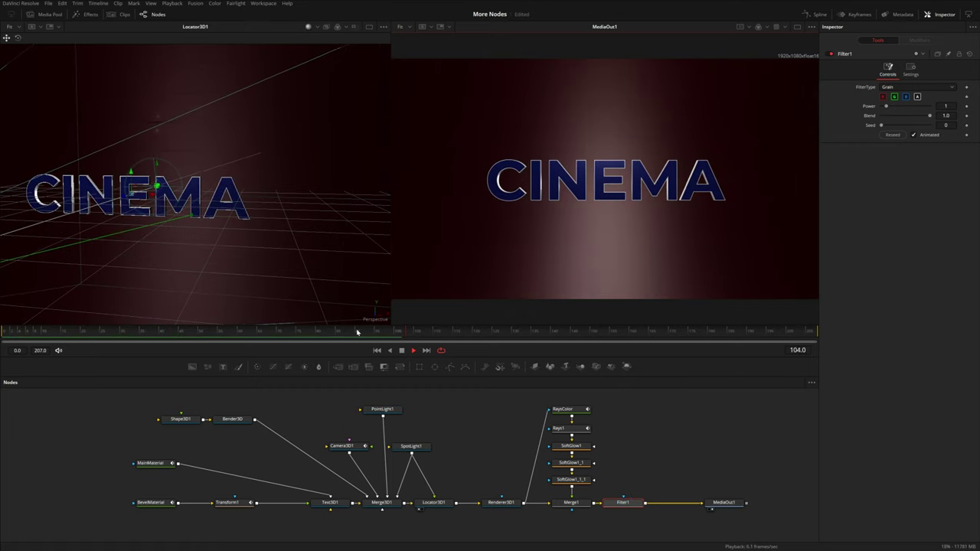
{"action": "left_click", "coordinate": [88, 333]}
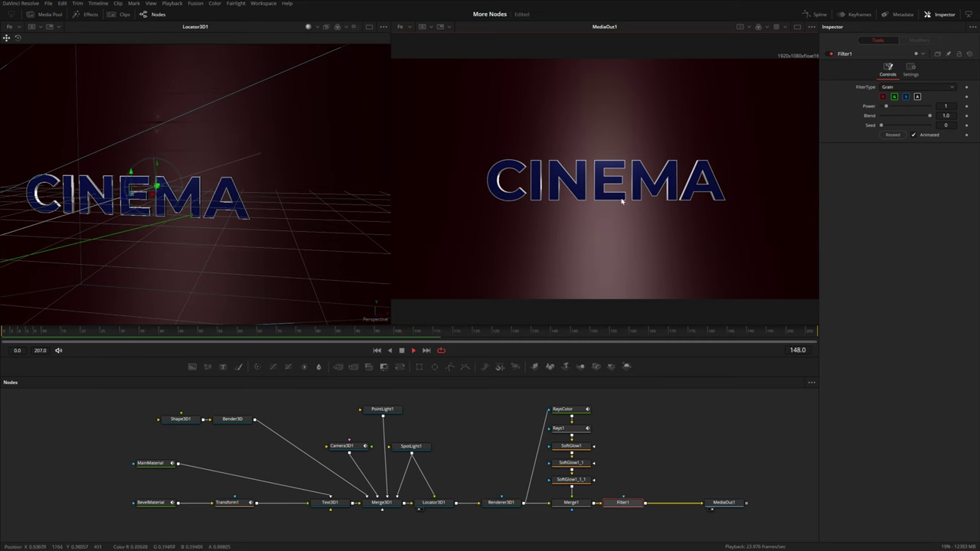
{"action": "scroll", "coordinate": [632, 201], "scroll_direction": "up", "scroll_amount": 10}
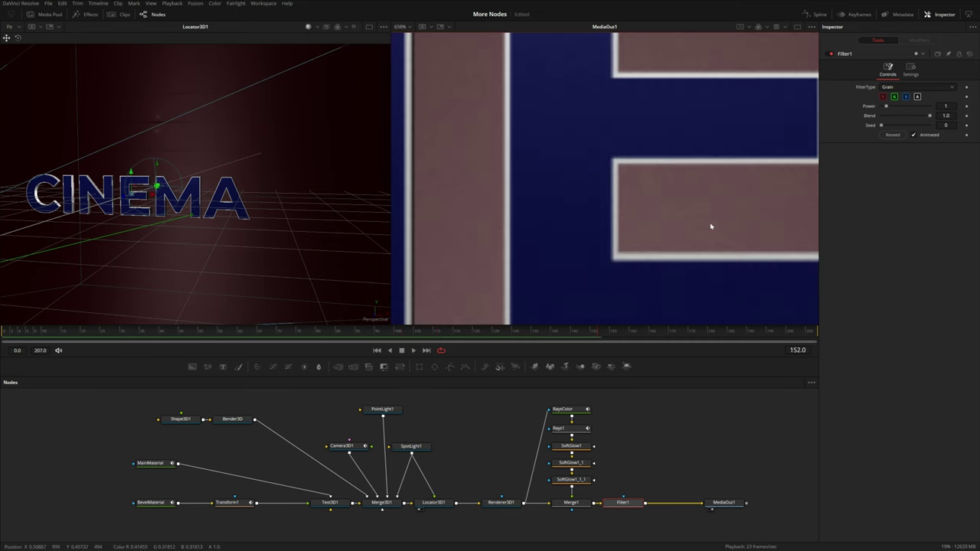
{"action": "scroll", "coordinate": [683, 227], "scroll_direction": "down", "scroll_amount": 10}
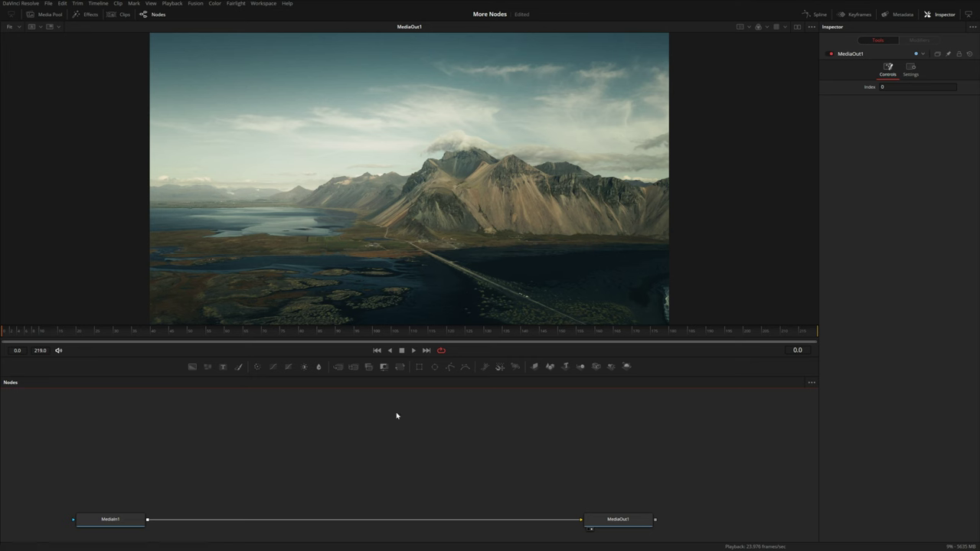
- Insert a Rays node between MediaIn1 and MediaOut1 in the mountain landscape clip's composition
{"action": "left_click", "coordinate": [126, 525]}
{"action": "left_click_drag", "start_coordinate": [310, 469], "coordinate": [317, 447]}
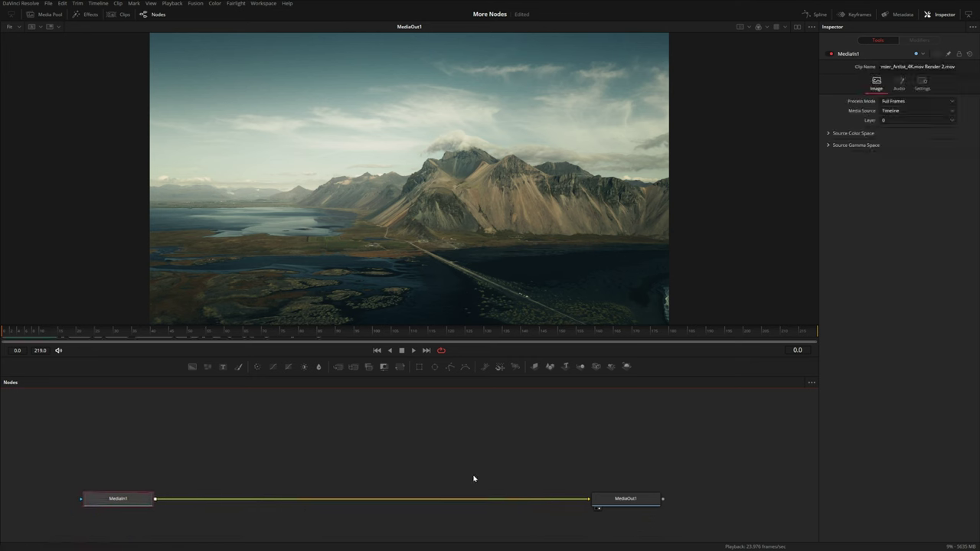
{"action": "key", "text": "shift+space"}
{"action": "type", "text": "rays"}
{"action": "key", "text": "Return"}
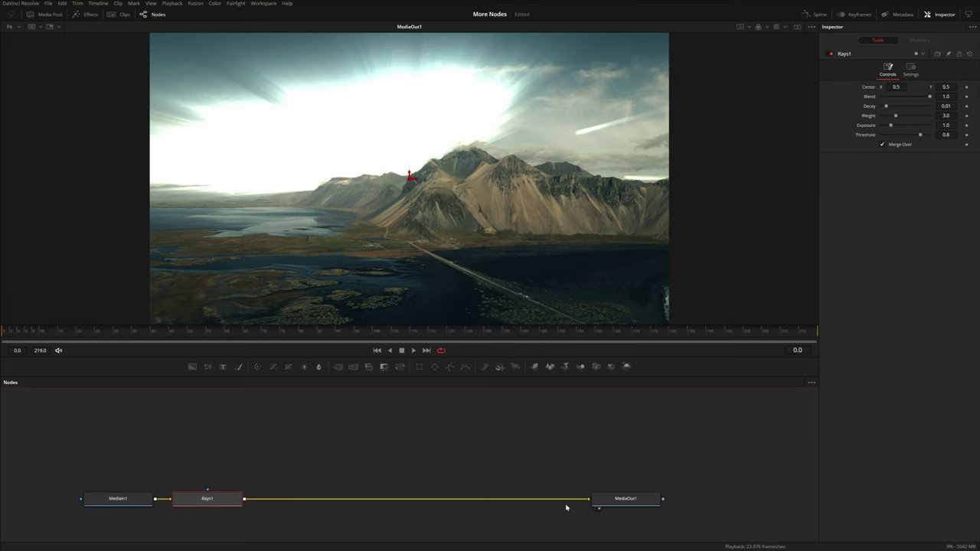
- Move the Rays1 center to about X 0.915, Y 0.590 over the distant ridge and raise its threshold to 0.89
{"action": "left_click_drag", "start_coordinate": [406, 178], "coordinate": [627, 150]}
{"action": "mouse_move", "coordinate": [918, 138]}
{"action": "left_mouse_down"}
{"action": "mouse_move", "coordinate": [868, 137]}
{"action": "mouse_move", "coordinate": [924, 137]}
{"action": "left_mouse_up"}
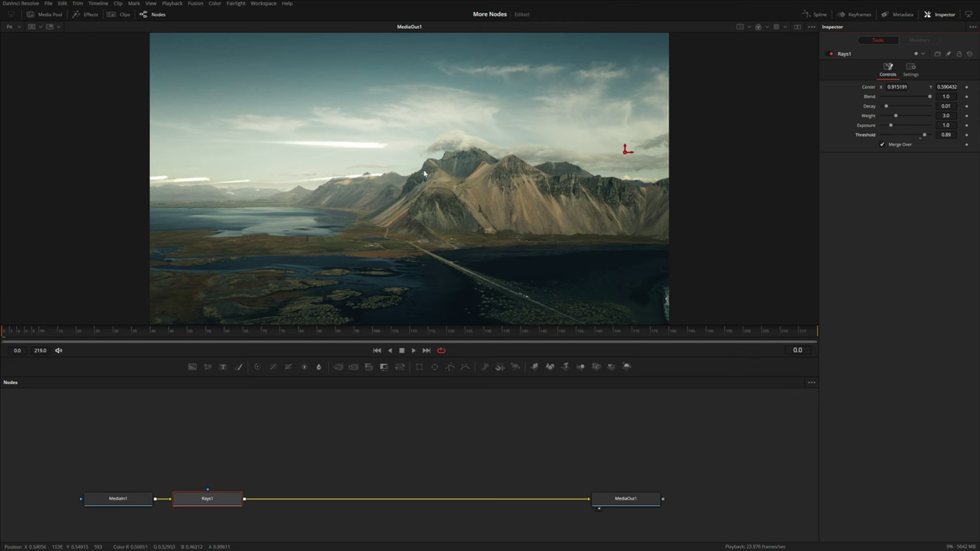
- Shift Rays1 closer to MediaOut1 and insert a Filter node directly after MediaIn1
{"action": "left_click_drag", "start_coordinate": [230, 499], "coordinate": [404, 503]}
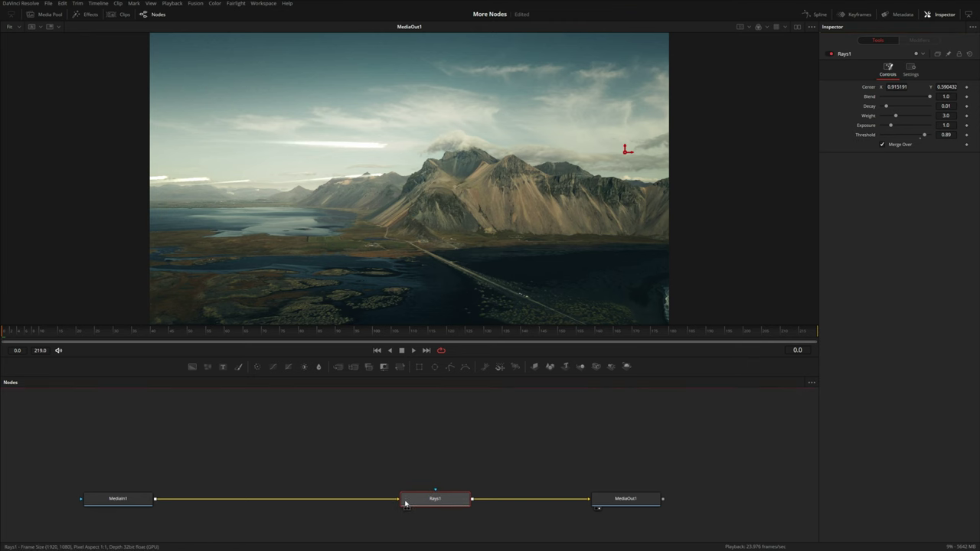
{"action": "left_click", "coordinate": [126, 501]}
{"action": "key", "text": "shift+space"}
{"action": "type", "text": "filter"}
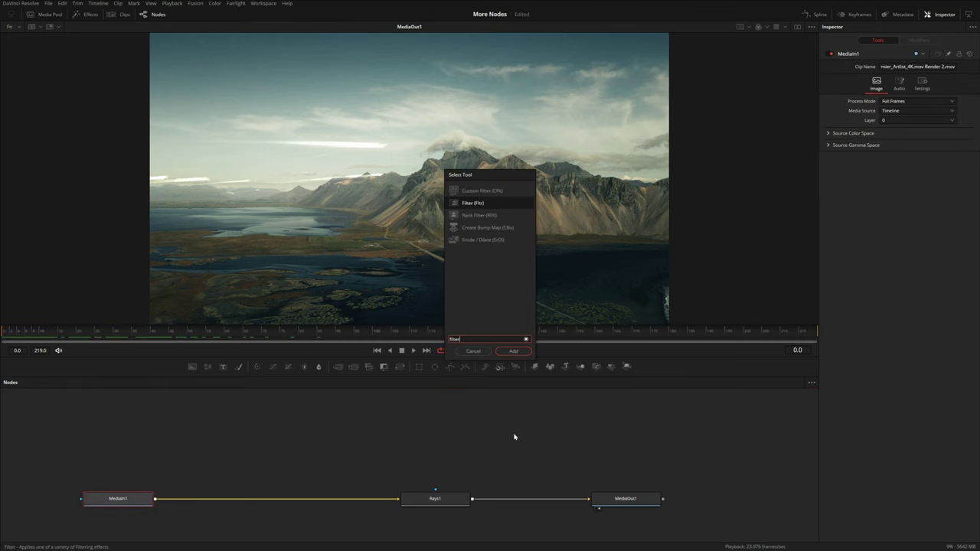
{"action": "key", "text": "Return"}
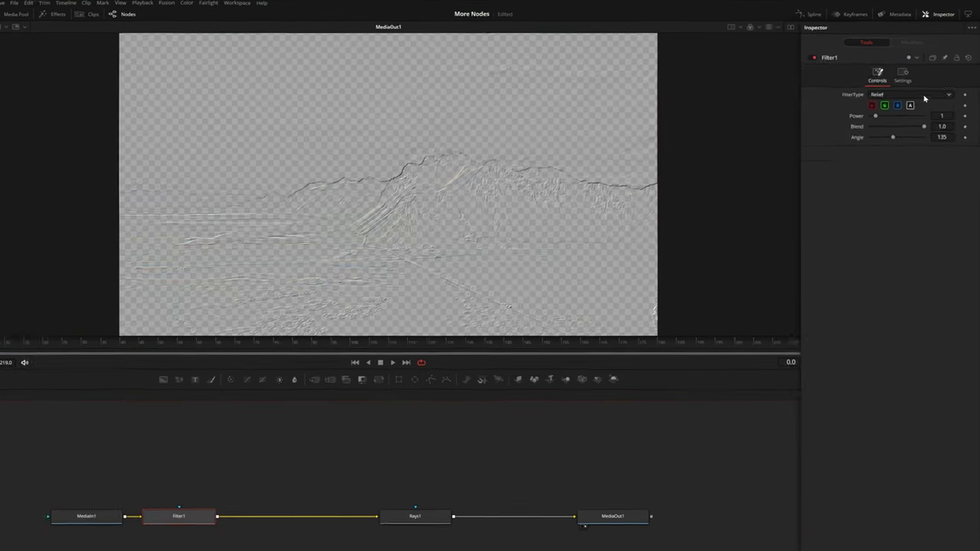
- Exclude the alpha channel from Filter1's Relief effect, set Power to 3, and switch the filter type to Emboss Over
{"action": "left_click", "coordinate": [918, 86]}
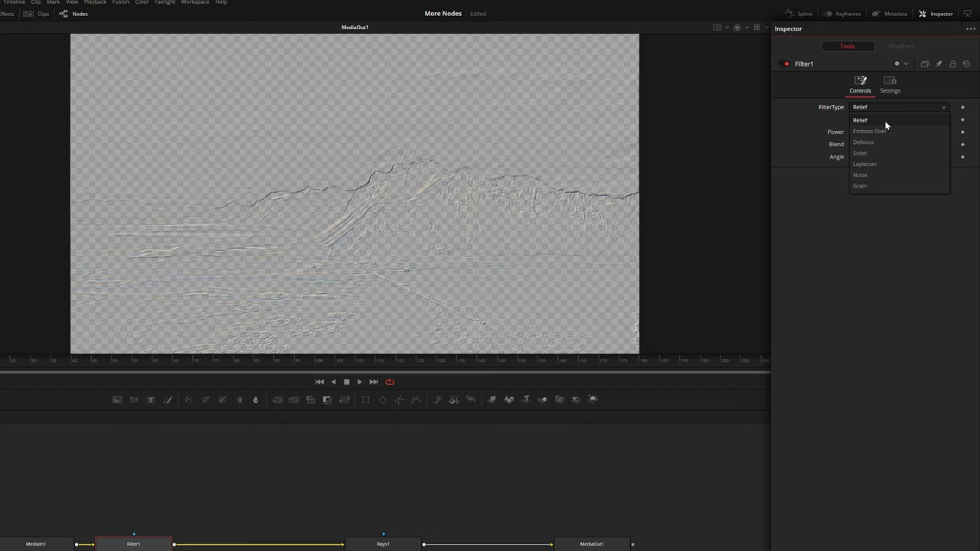
{"action": "left_click", "coordinate": [884, 121]}
{"action": "left_click", "coordinate": [898, 120]}
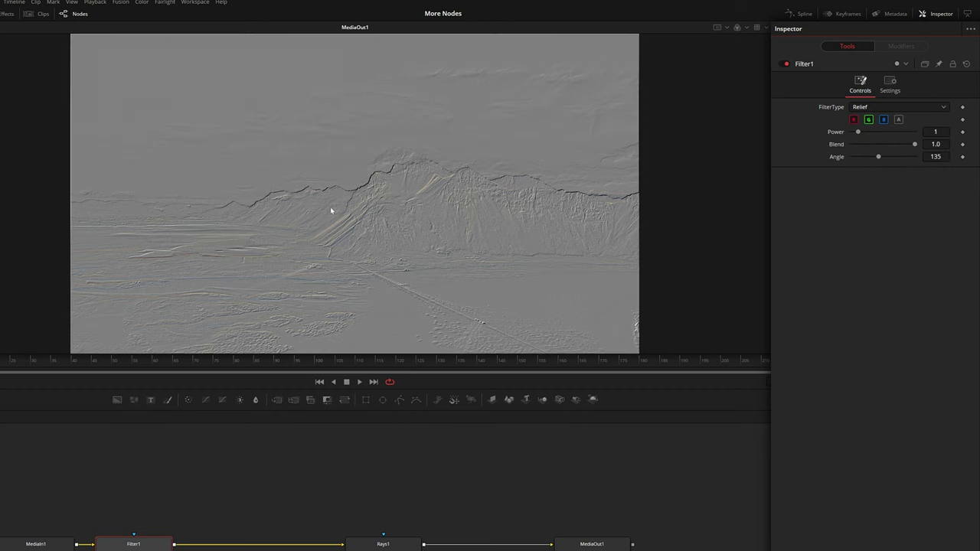
{"action": "mouse_move", "coordinate": [859, 134]}
{"action": "left_mouse_down"}
{"action": "mouse_move", "coordinate": [884, 134]}
{"action": "mouse_move", "coordinate": [869, 136]}
{"action": "left_mouse_up"}
{"action": "left_click", "coordinate": [899, 106]}
{"action": "left_click", "coordinate": [878, 132]}
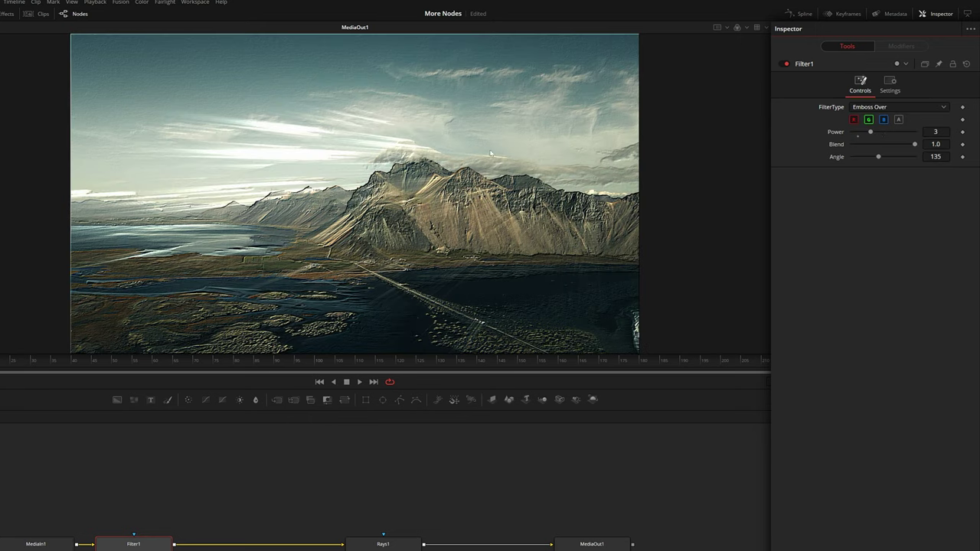
- Set Filter1's filter type to Sobel and show Filter1's output in the viewer
{"action": "left_click", "coordinate": [915, 108]}
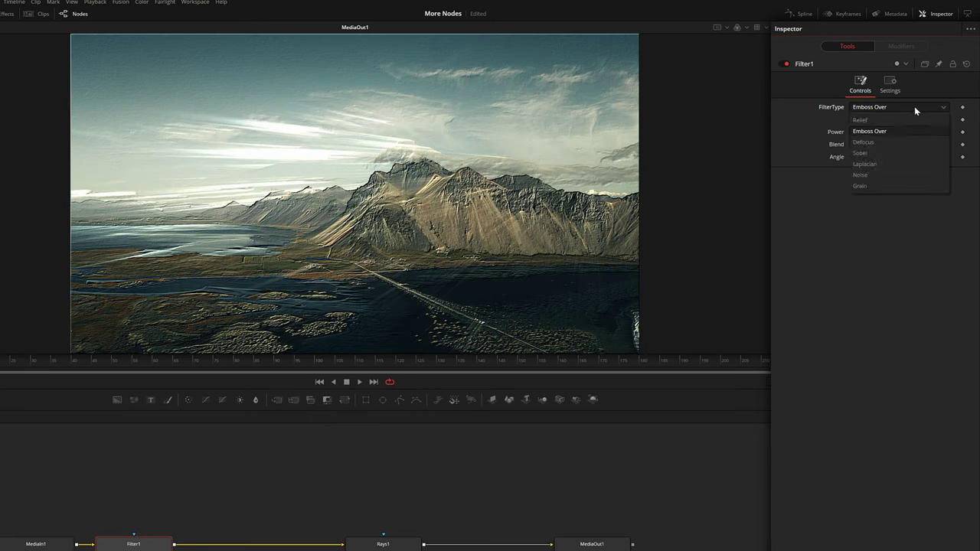
{"action": "left_click", "coordinate": [877, 153]}
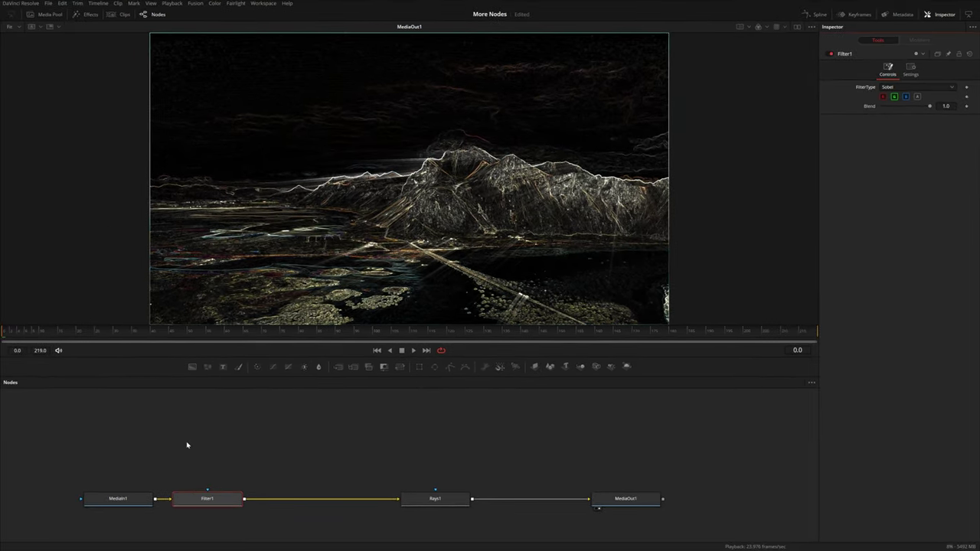
{"action": "left_click_drag", "start_coordinate": [210, 502], "coordinate": [400, 263]}
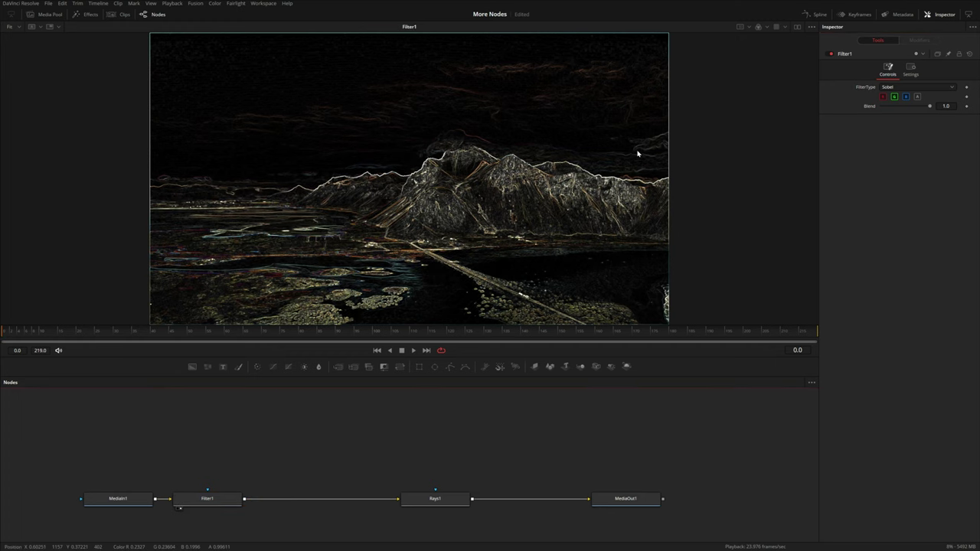
- Enable the dual viewer and add an Edge Detect node fed by MediaIn1, shown beside Filter1 for comparison
{"action": "left_click", "coordinate": [796, 27]}
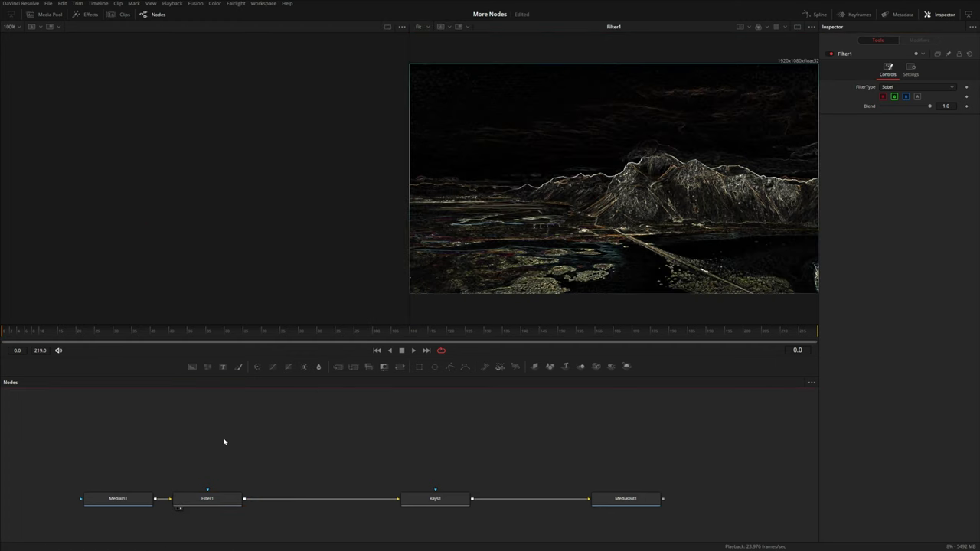
{"action": "key", "text": "shift+space"}
{"action": "type", "text": "edge"}
{"action": "key", "text": "Return"}
{"action": "left_click_drag", "start_coordinate": [155, 501], "coordinate": [335, 240]}
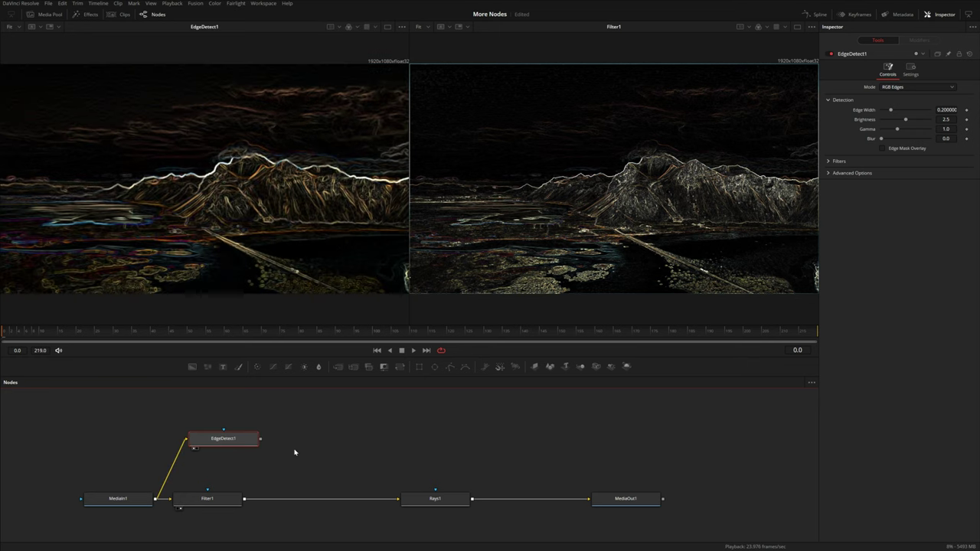
- Align Filter1 beneath EdgeDetect1 and reduce EdgeDetect1's edge width to 0.054
{"action": "left_click_drag", "start_coordinate": [212, 493], "coordinate": [226, 496]}
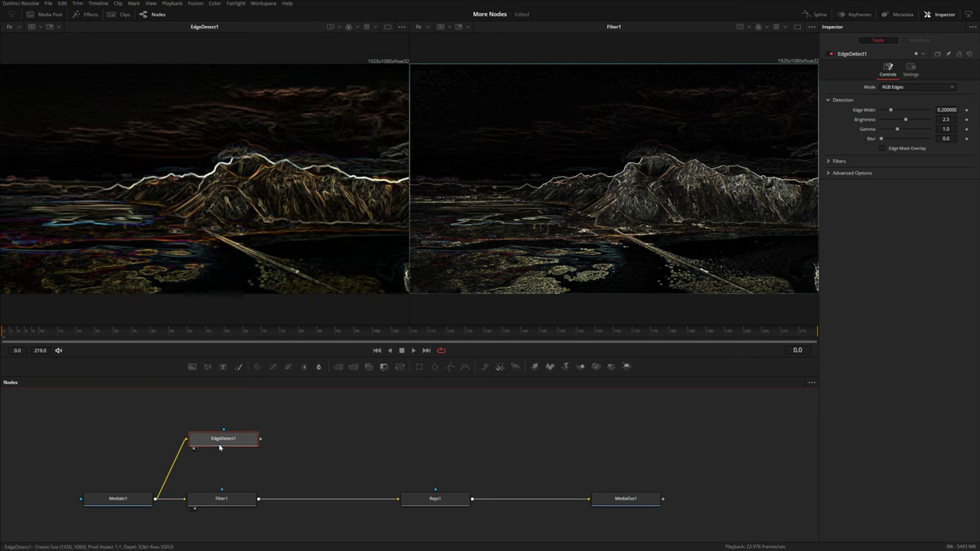
{"action": "left_click_drag", "start_coordinate": [946, 110], "coordinate": [907, 109]}
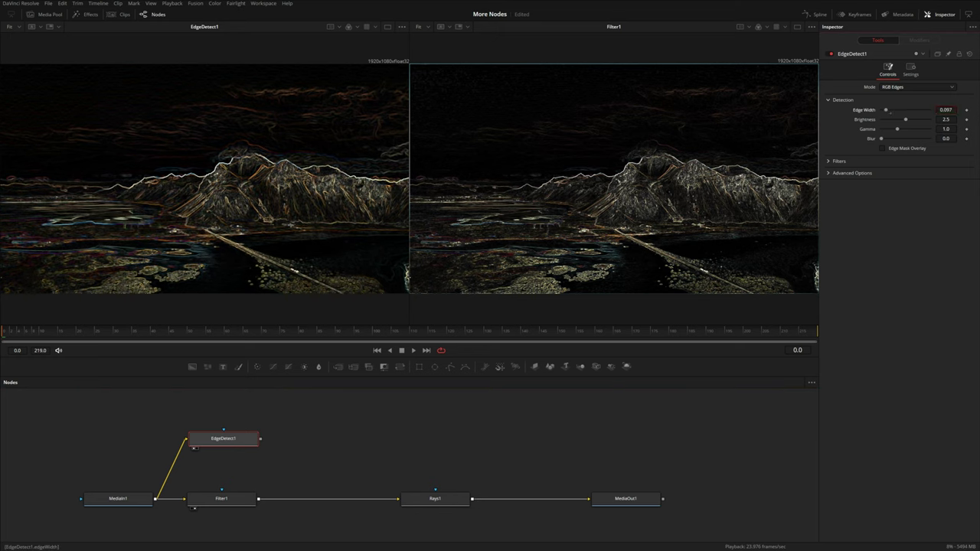
{"action": "left_click_drag", "start_coordinate": [886, 109], "coordinate": [884, 109]}
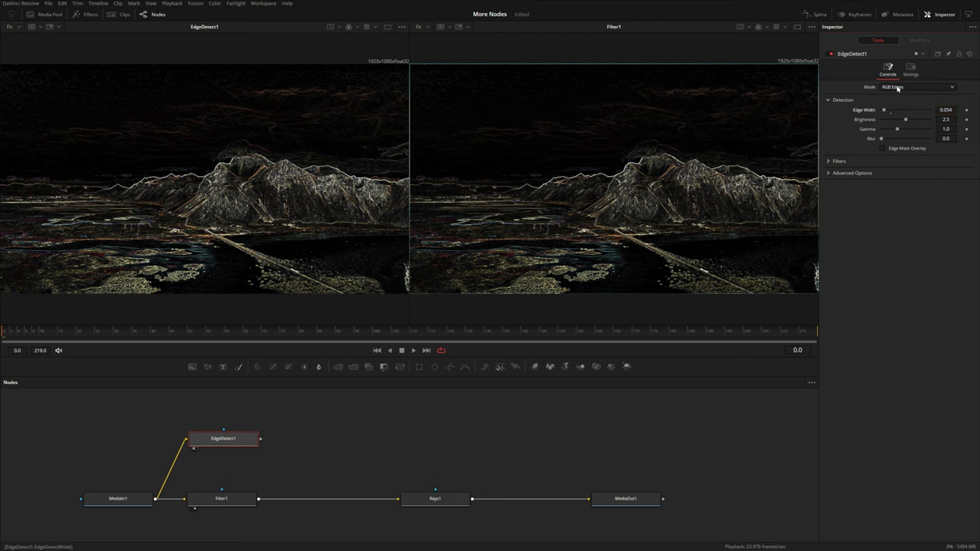
- Paste the mVFX Logo.png loader, connect it to EdgeDetect1 in place of MediaIn1, and view the EdgeDetect1 output
{"action": "left_click", "coordinate": [118, 431]}
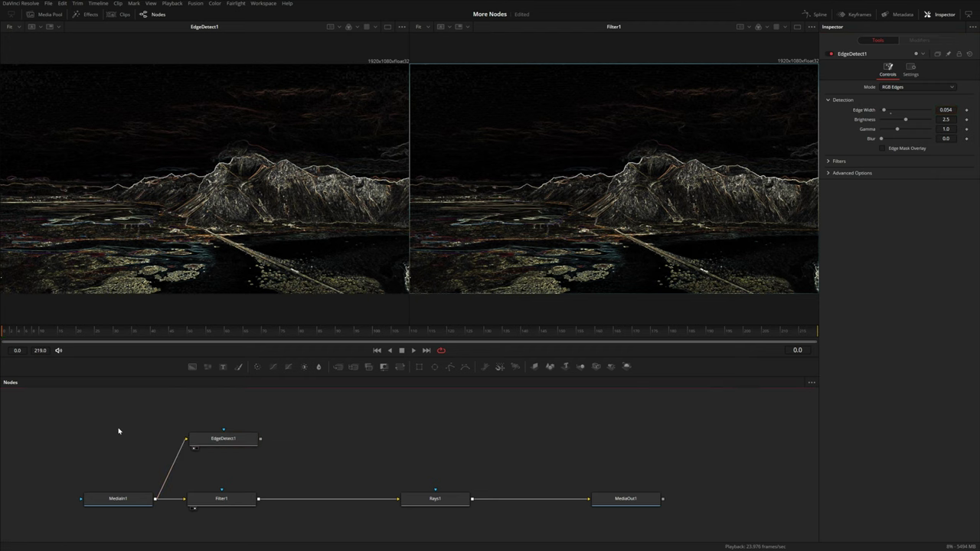
{"action": "key", "text": "ctrl+v"}
{"action": "left_click_drag", "start_coordinate": [127, 437], "coordinate": [208, 186]}
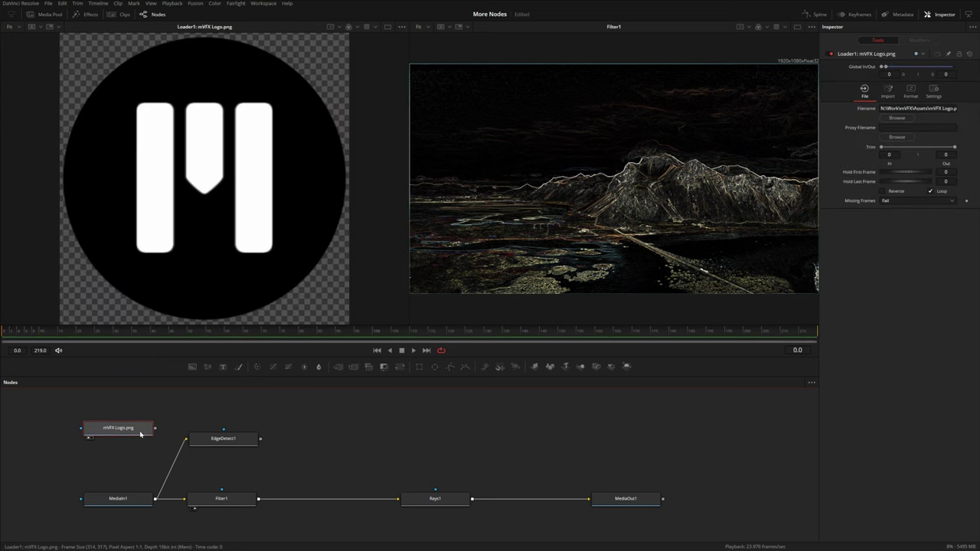
{"action": "left_click_drag", "start_coordinate": [141, 433], "coordinate": [187, 440]}
{"action": "left_click", "coordinate": [194, 449]}
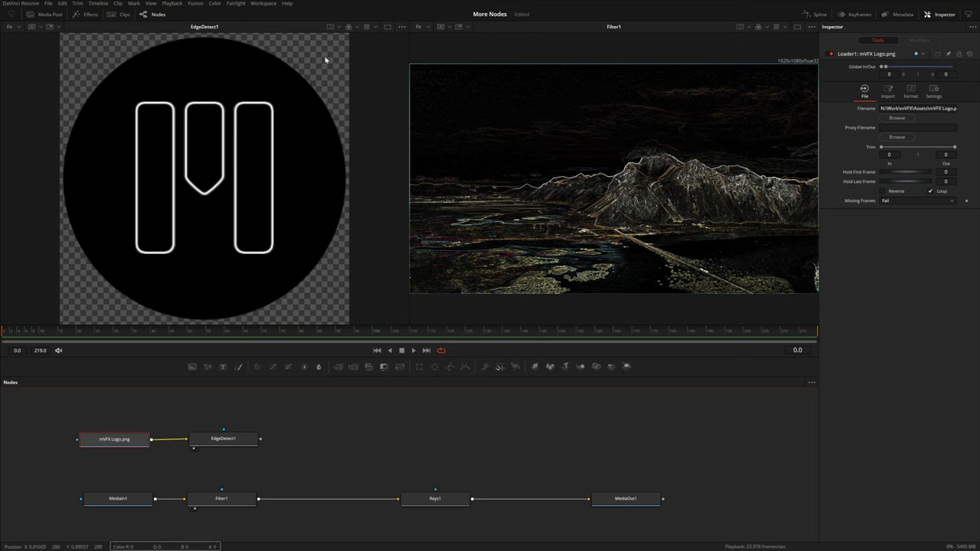
- Feed the logo into Filter1 with alpha channel processing enabled, and reconnect MediaIn1 as Filter1's input
{"action": "left_click_drag", "start_coordinate": [153, 441], "coordinate": [185, 498]}
{"action": "left_click", "coordinate": [917, 97]}
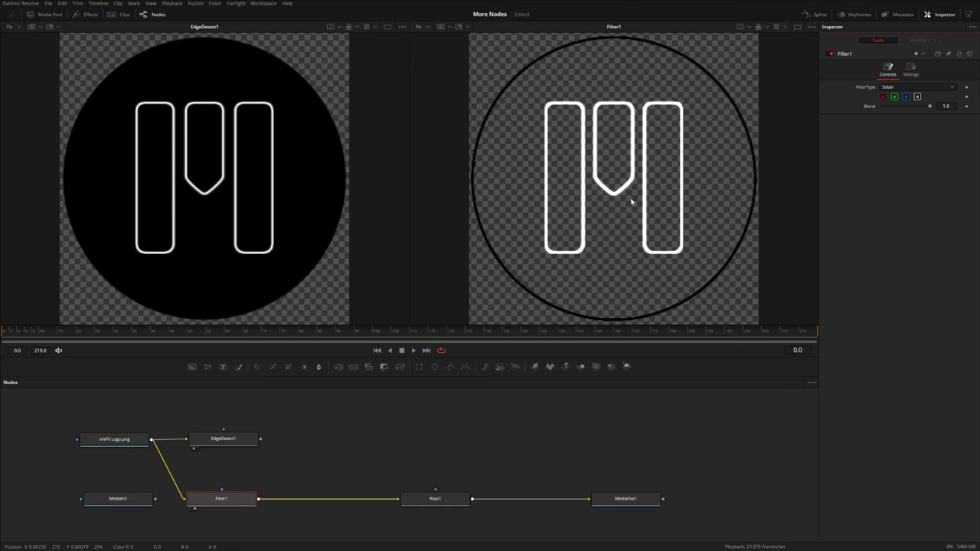
{"action": "left_click_drag", "start_coordinate": [155, 498], "coordinate": [186, 498]}
- Delete the logo and EdgeDetect1 nodes, and return to a single viewer showing MediaOut1
{"action": "left_click_drag", "start_coordinate": [295, 421], "coordinate": [87, 452]}
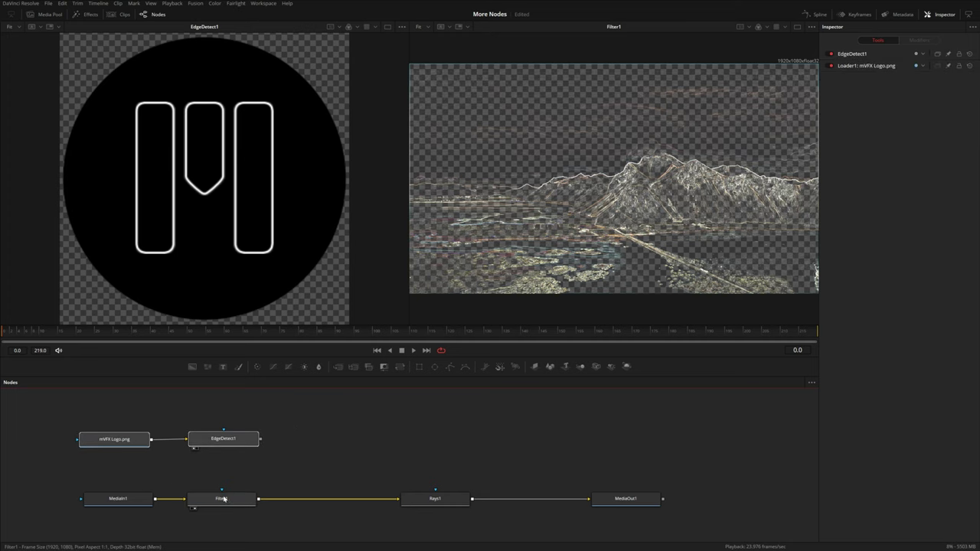
{"action": "key", "text": "Delete"}
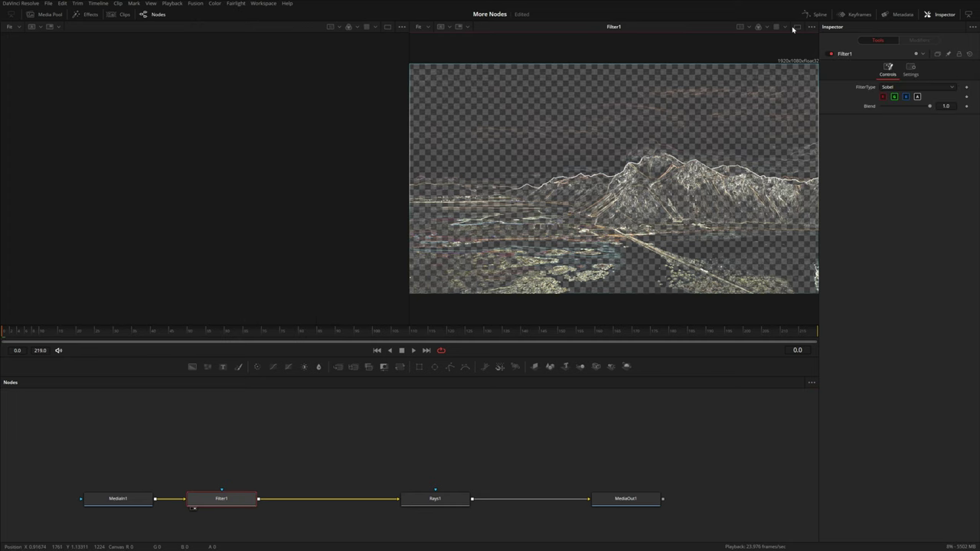
{"action": "left_click", "coordinate": [796, 27]}
{"action": "left_click_drag", "start_coordinate": [627, 499], "coordinate": [604, 275]}
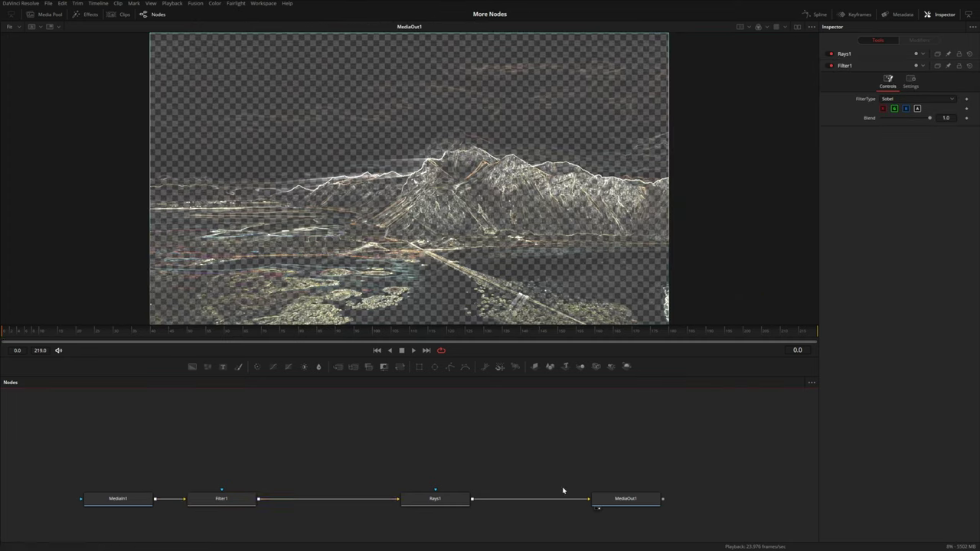
- Turn off Merge Over on Rays1 and move the rays' center to about X 0.957, Y 0.577
{"action": "left_click", "coordinate": [438, 500]}
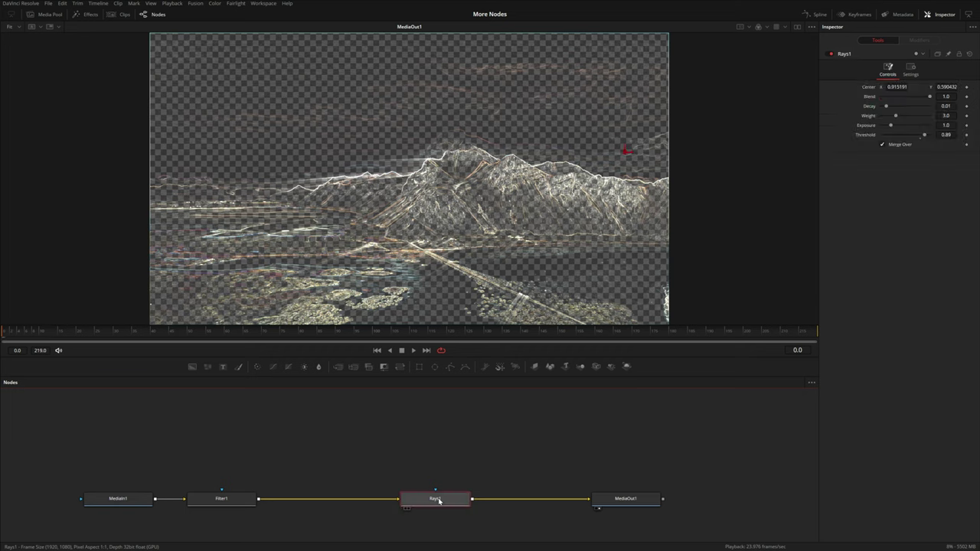
{"action": "left_click", "coordinate": [882, 145]}
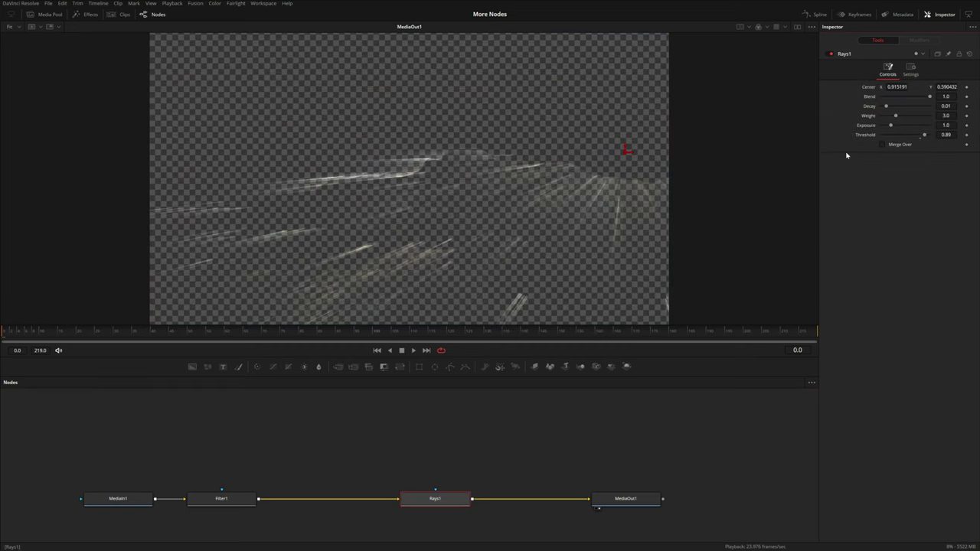
{"action": "left_click_drag", "start_coordinate": [625, 150], "coordinate": [647, 154]}
- Move Filter1 and Rays1 onto an upper branch and merge the rays over MediaIn1 ahead of MediaOut1
{"action": "left_click_drag", "start_coordinate": [229, 497], "coordinate": [273, 497]}
{"action": "left_click_drag", "start_coordinate": [236, 458], "coordinate": [156, 499]}
{"action": "left_click", "coordinate": [445, 478]}
{"action": "left_click_drag", "start_coordinate": [469, 498], "coordinate": [588, 500]}
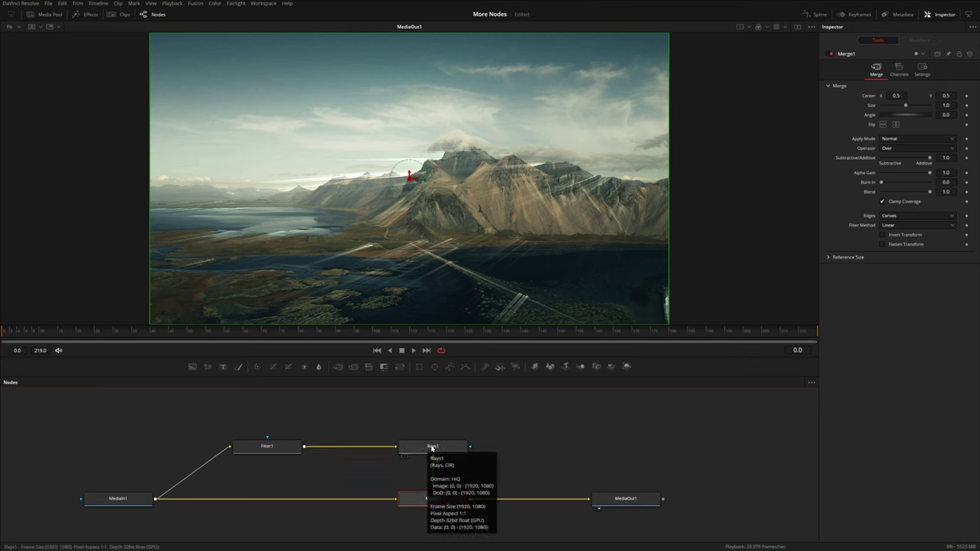
- Shift Filter1 closer to Rays1 and insert a Matte Control node between MediaIn1 and Filter1
{"action": "left_click", "coordinate": [525, 300]}
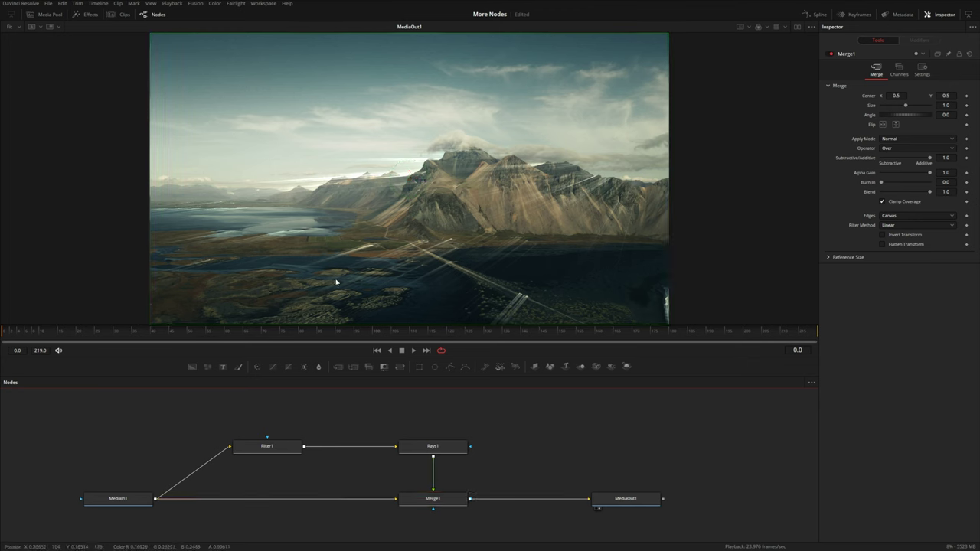
{"action": "left_click_drag", "start_coordinate": [266, 446], "coordinate": [322, 445]}
{"action": "left_click_drag", "start_coordinate": [385, 366], "coordinate": [200, 444]}
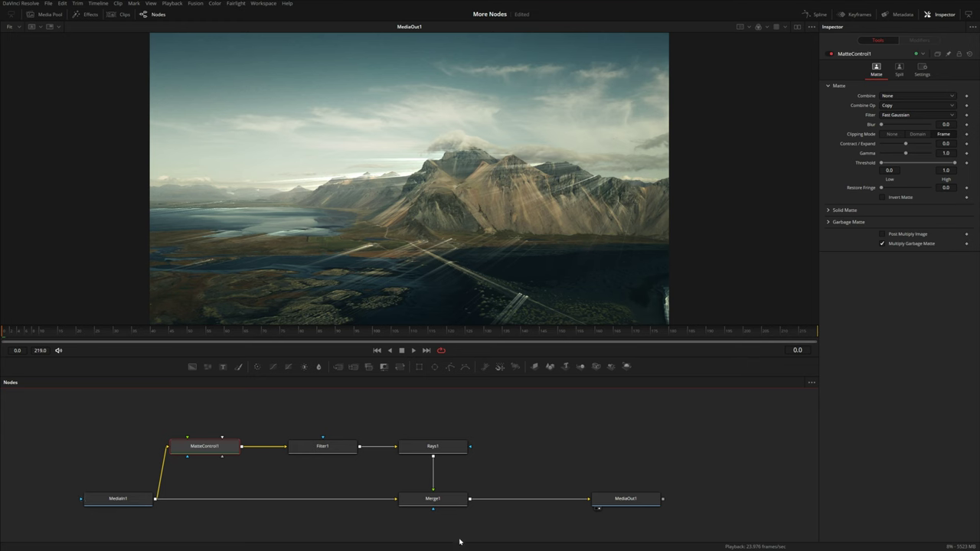
- Add an Ellipse mask above MatteControl1 and connect it to the garbage matte input
{"action": "left_click_drag", "start_coordinate": [434, 367], "coordinate": [222, 450]}
{"action": "left_click", "coordinate": [244, 469]}
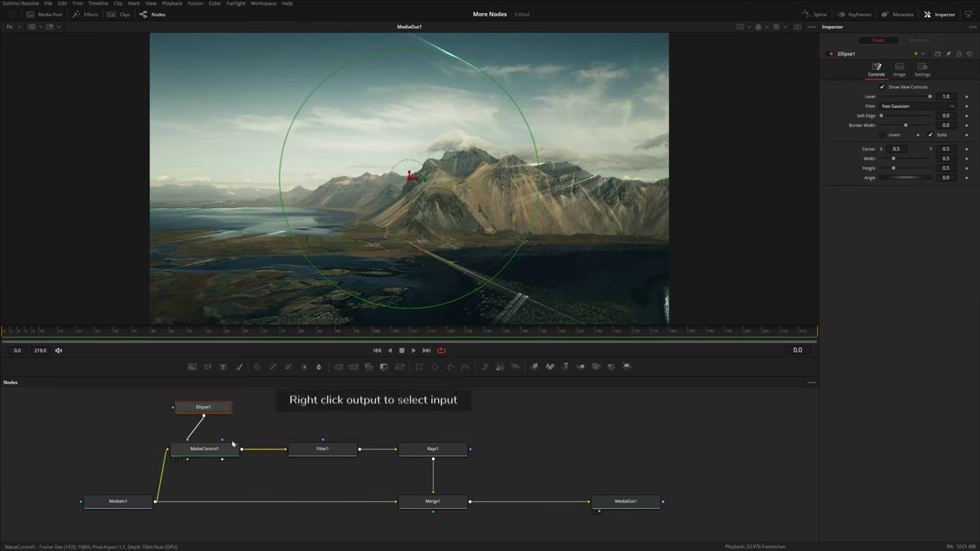
{"action": "left_click_drag", "start_coordinate": [206, 407], "coordinate": [201, 413]}
- Widen the ellipse to about 1.55, center it near X 0.49, Y -0.04, and tilt it about -7.9 degrees over the foreground
{"action": "left_click_drag", "start_coordinate": [539, 176], "coordinate": [812, 180]}
{"action": "left_click_drag", "start_coordinate": [414, 180], "coordinate": [403, 323]}
{"action": "left_click_drag", "start_coordinate": [448, 201], "coordinate": [448, 197]}
{"action": "left_click_drag", "start_coordinate": [407, 311], "coordinate": [404, 332]}
- View Filter1's output and set Ellipse1's soft edge to about 0.024
{"action": "left_click_drag", "start_coordinate": [345, 453], "coordinate": [427, 217]}
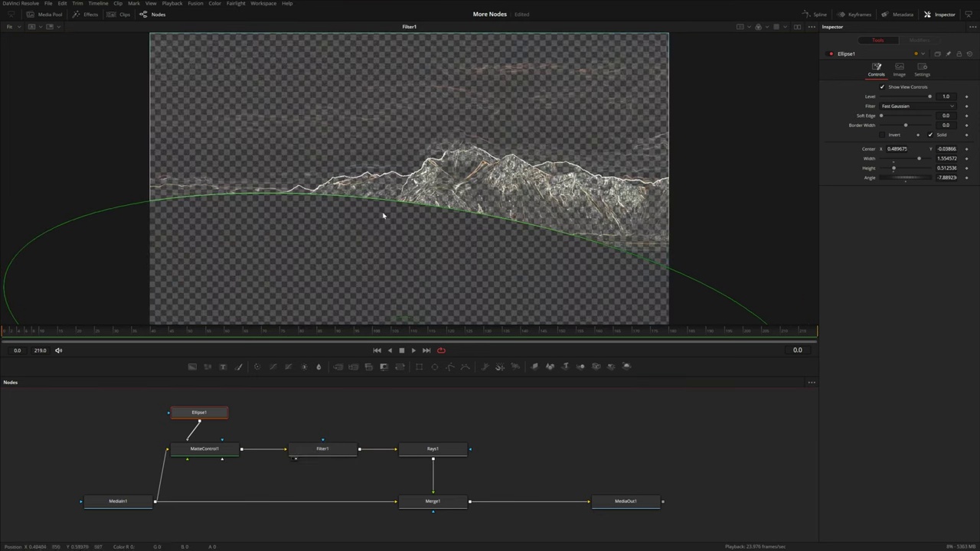
{"action": "left_click", "coordinate": [510, 446]}
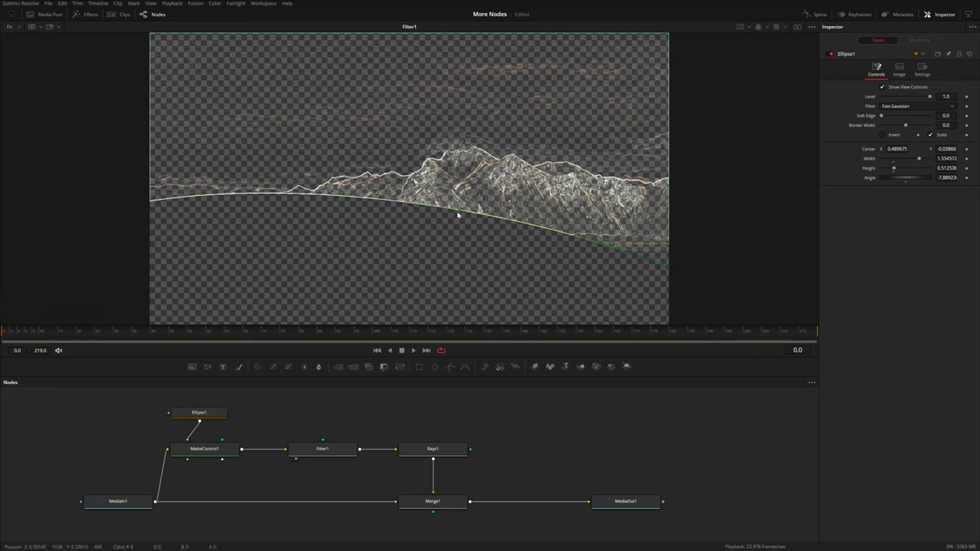
{"action": "left_click", "coordinate": [198, 413]}
{"action": "left_click", "coordinate": [282, 419]}
{"action": "left_click_drag", "start_coordinate": [945, 116], "coordinate": [968, 116]}
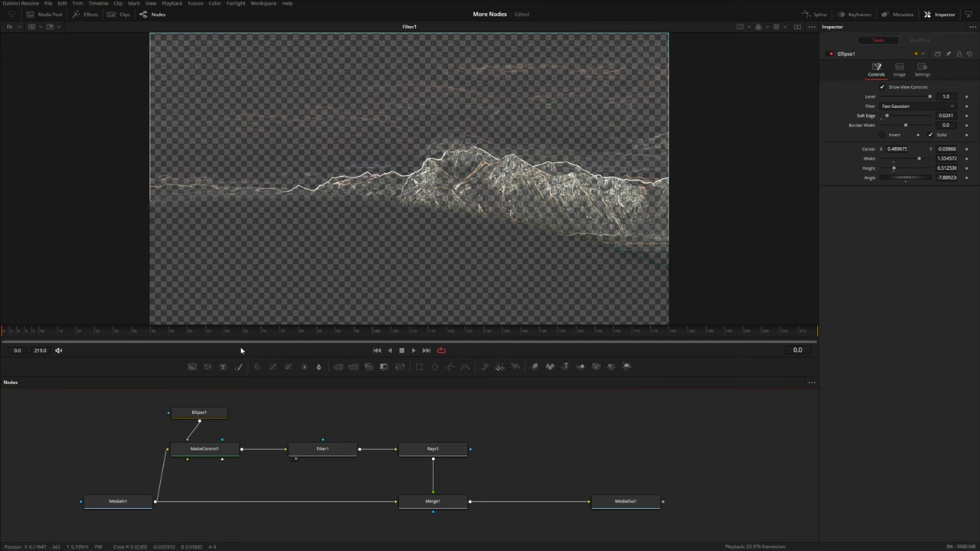
- Move Ellipse1 aside and add a Rectangle mask between it and MatteControl1
{"action": "left_click_drag", "start_coordinate": [211, 418], "coordinate": [127, 424]}
{"action": "left_click", "coordinate": [418, 366]}
{"action": "left_click_drag", "start_coordinate": [195, 419], "coordinate": [115, 452]}
- Set Rectangle1's width and height to 1.0, invert it, and set border width to -0.0117 and soft edge to 0.0112
{"action": "left_click_drag", "start_coordinate": [906, 177], "coordinate": [929, 187]}
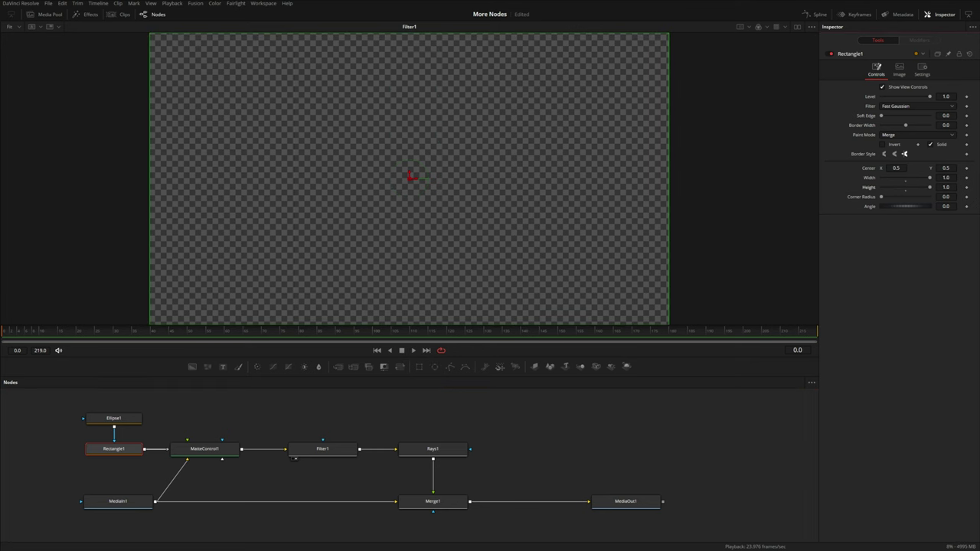
{"action": "left_click_drag", "start_coordinate": [905, 124], "coordinate": [954, 116]}
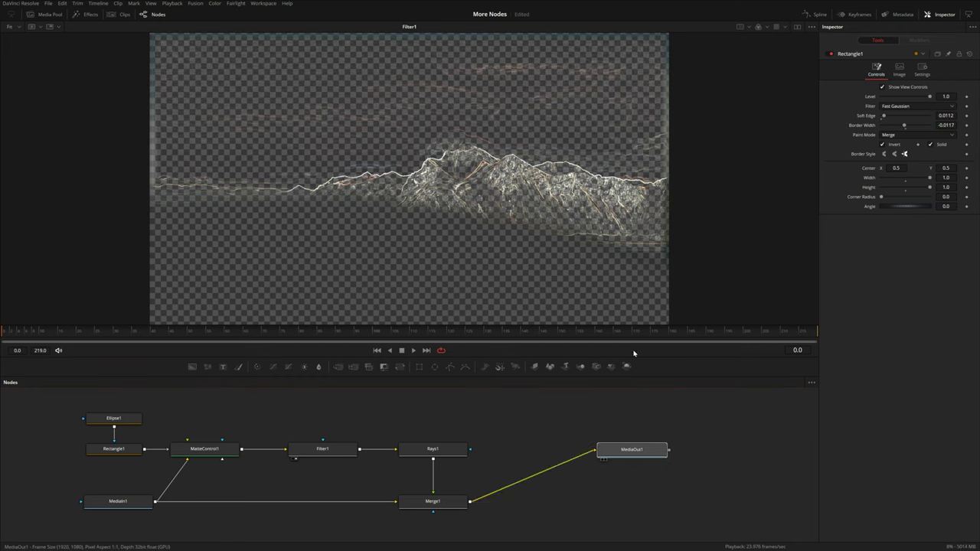
- View MediaOut1 and set Rays1's decay to 0.0039, weight 4.17, exposure 1.181, threshold 0.85, and center near X 1.155, Y 0.703
{"action": "left_click", "coordinate": [597, 511]}
{"action": "left_click", "coordinate": [446, 450]}
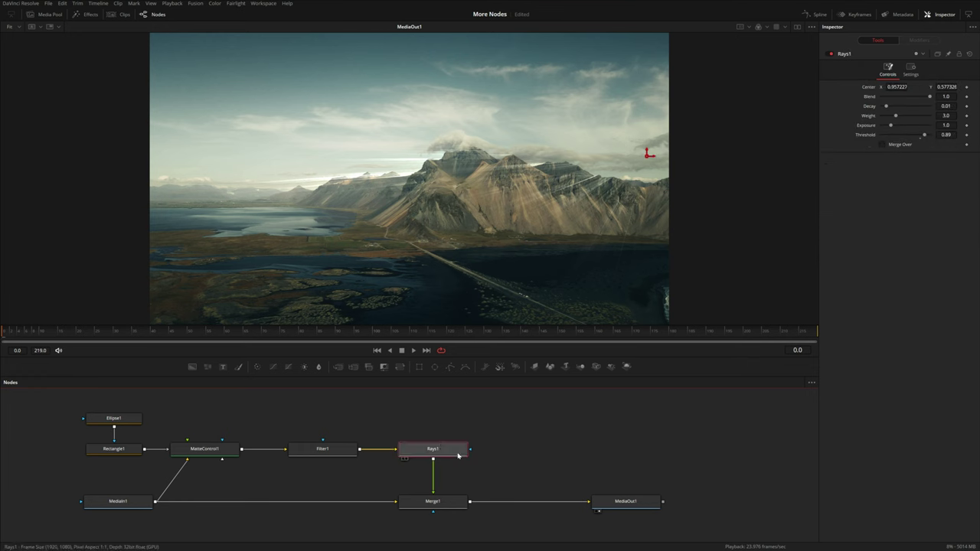
{"action": "left_click_drag", "start_coordinate": [891, 126], "coordinate": [901, 119]}
{"action": "left_click_drag", "start_coordinate": [649, 153], "coordinate": [749, 119]}
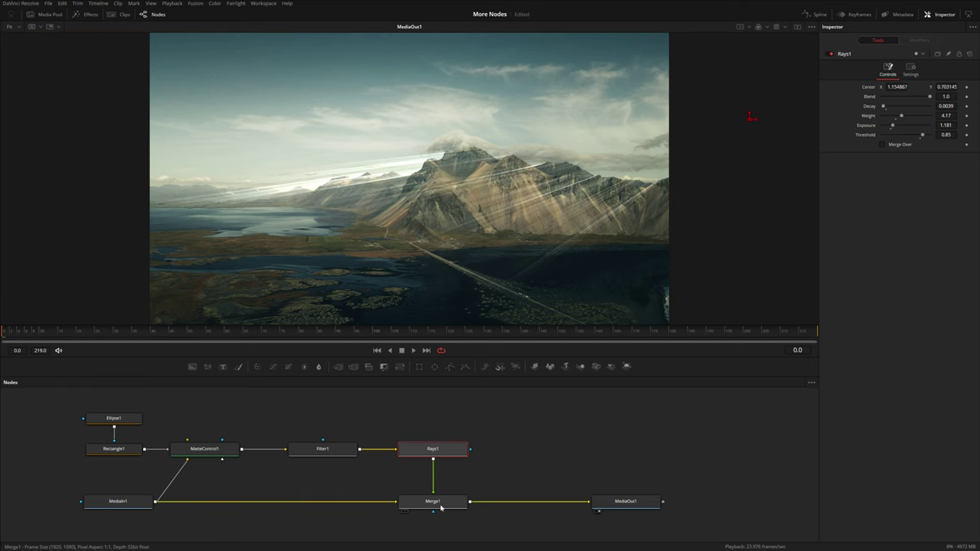
- Set Merge1's apply mode to Screen and lower its blend to 0.63
{"action": "left_click", "coordinate": [432, 501]}
{"action": "left_click", "coordinate": [893, 139]}
{"action": "left_click", "coordinate": [892, 158]}
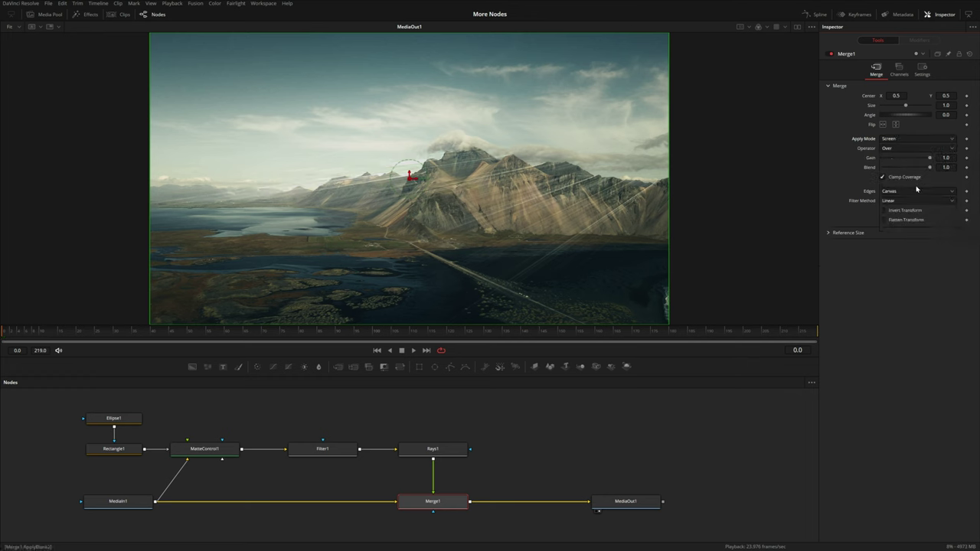
{"action": "left_click_drag", "start_coordinate": [930, 169], "coordinate": [914, 169]}
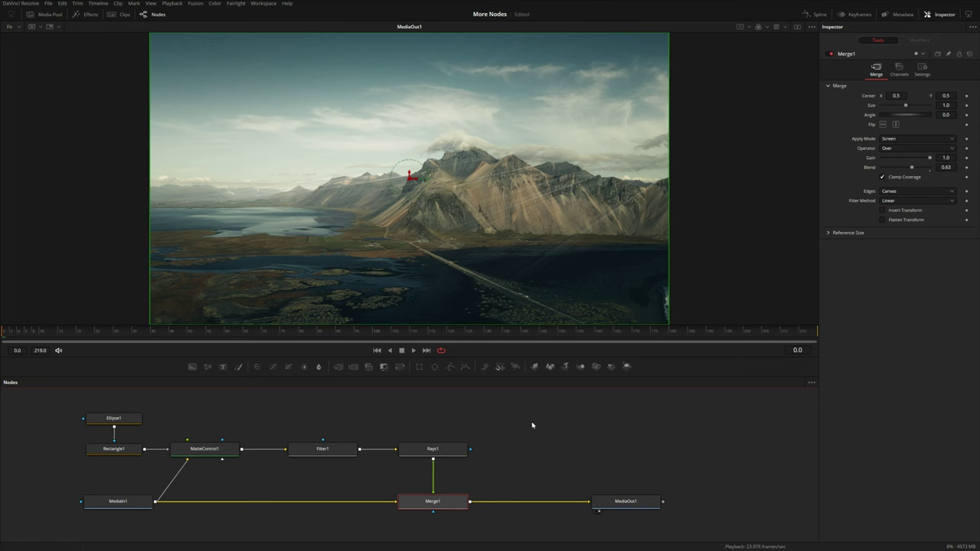
- Add a Filter node between Rays1 and Merge1, set it to Defocus with power 6, and inspect its output up close
{"action": "left_click", "coordinate": [432, 448]}
{"action": "key", "text": "shift+space"}
{"action": "type", "text": "edgeflt"}
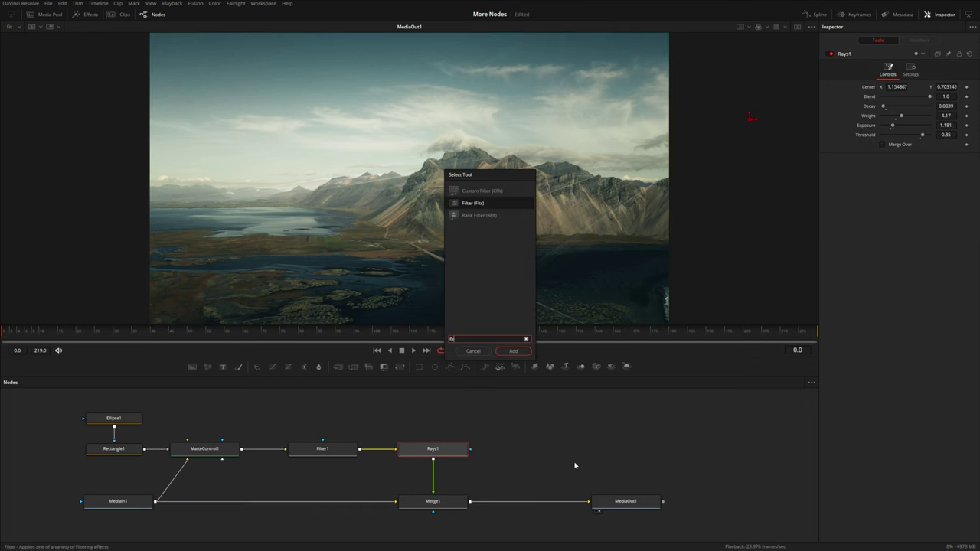
{"action": "key", "text": "Return"}
{"action": "left_click", "coordinate": [900, 87]}
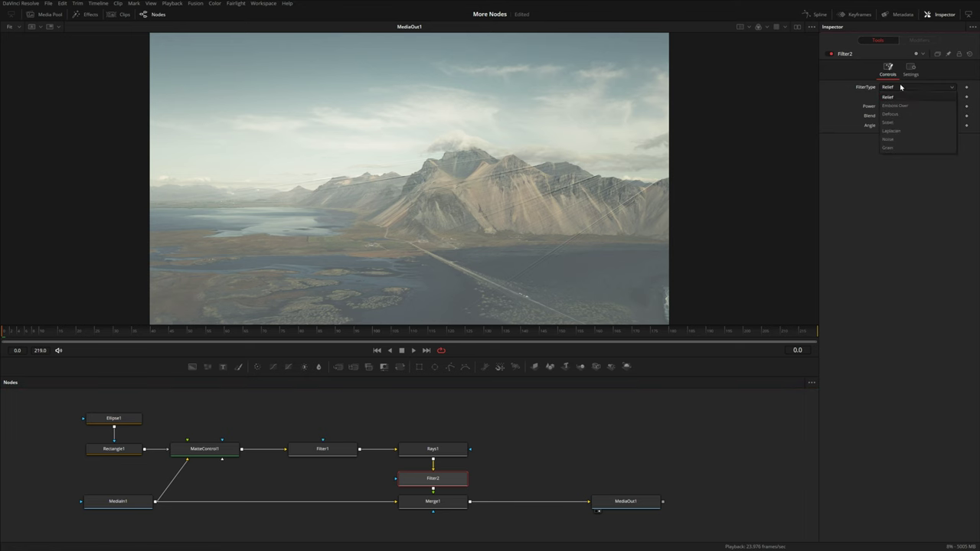
{"action": "left_click", "coordinate": [892, 114]}
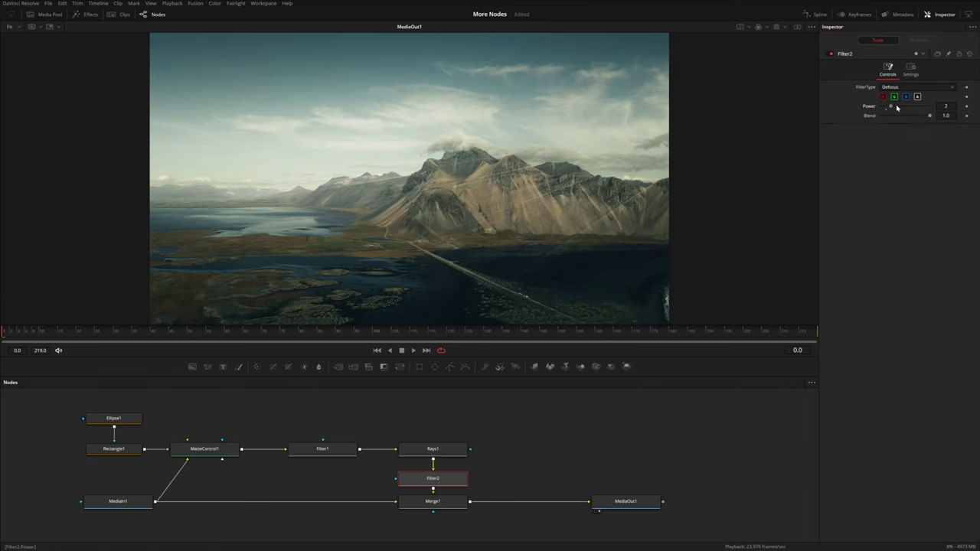
{"action": "left_click_drag", "start_coordinate": [900, 107], "coordinate": [909, 108]}
{"action": "scroll", "coordinate": [636, 202], "scroll_direction": "up", "scroll_amount": 6}
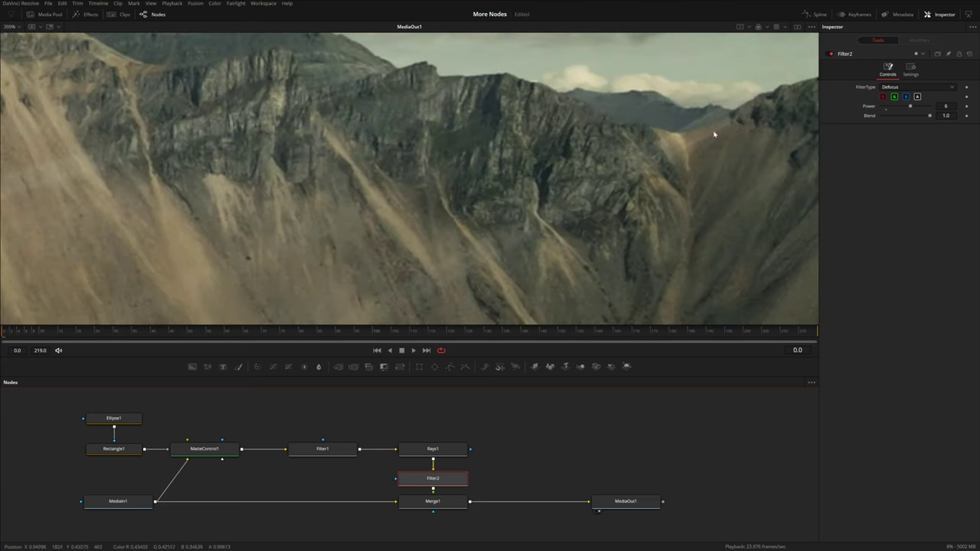
{"action": "key", "text": "1"}
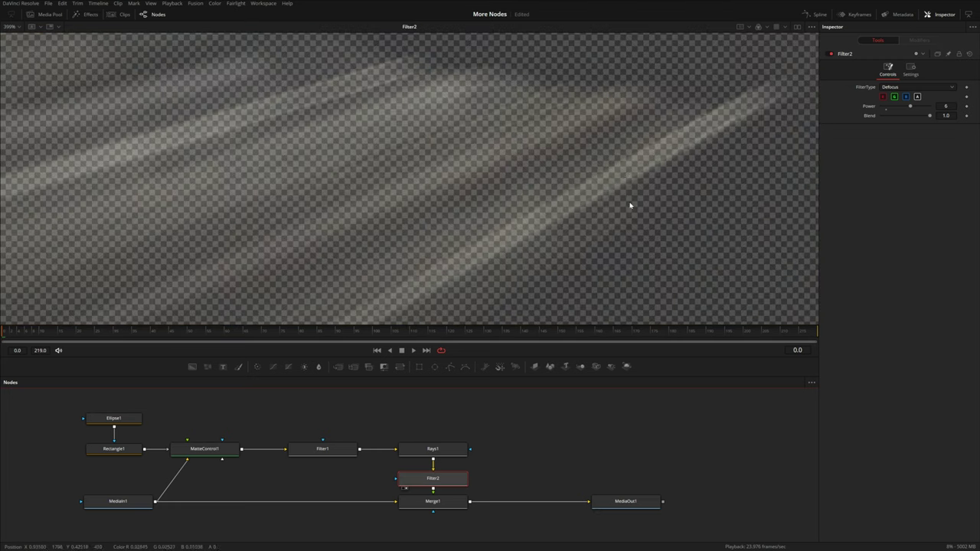
{"action": "key", "text": "1"}
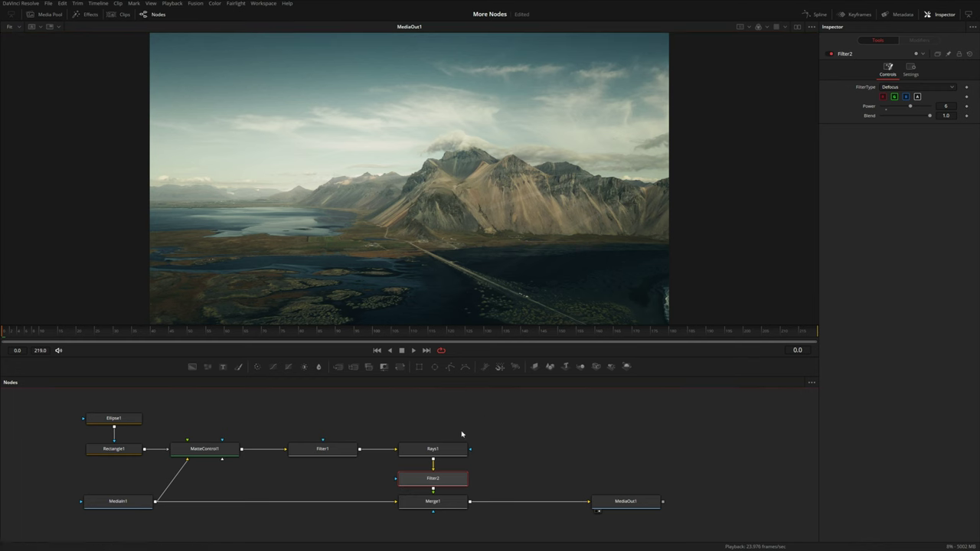
- Set Rays1's weight to 4.98 and exposure to 1.294, and move the ray center closer to the frame's right edge
{"action": "left_click", "coordinate": [432, 448]}
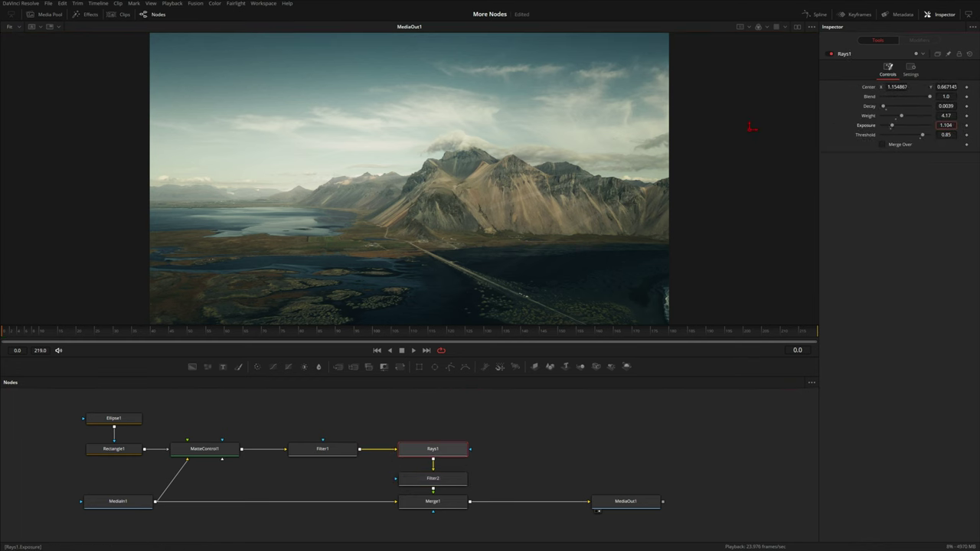
{"action": "left_click_drag", "start_coordinate": [891, 125], "coordinate": [906, 115]}
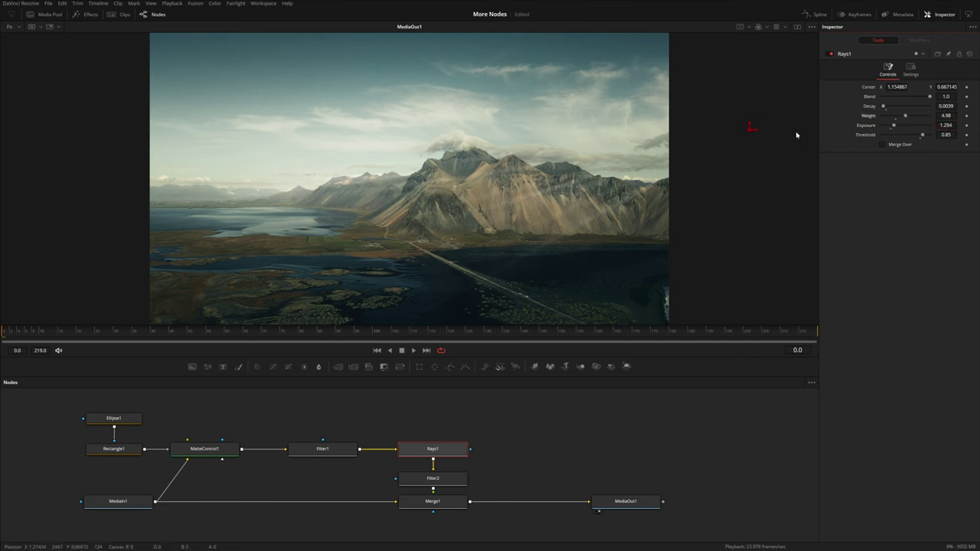
{"action": "left_click_drag", "start_coordinate": [748, 132], "coordinate": [708, 125]}
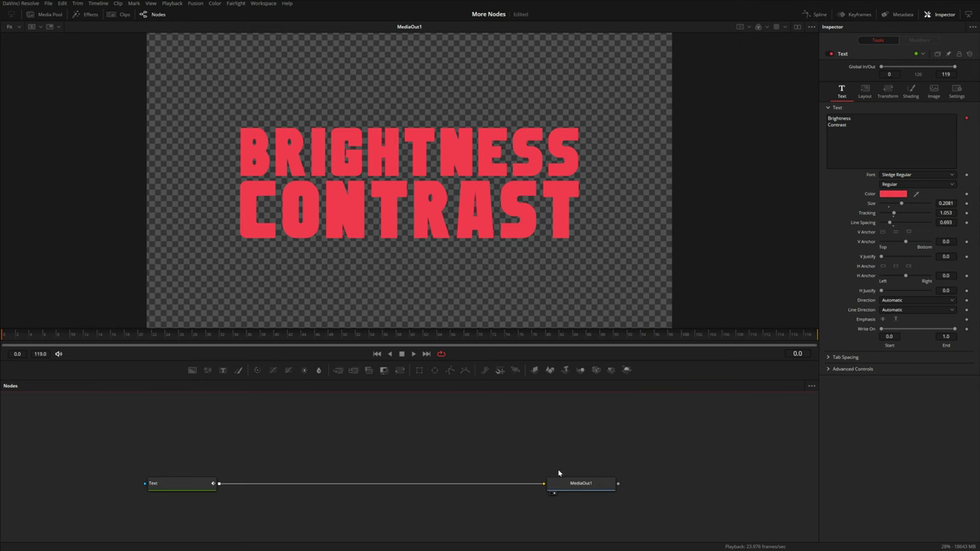
- Insert a BrightnessContrast node between Text and MediaOut1
{"action": "left_click_drag", "start_coordinate": [304, 371], "coordinate": [372, 486]}
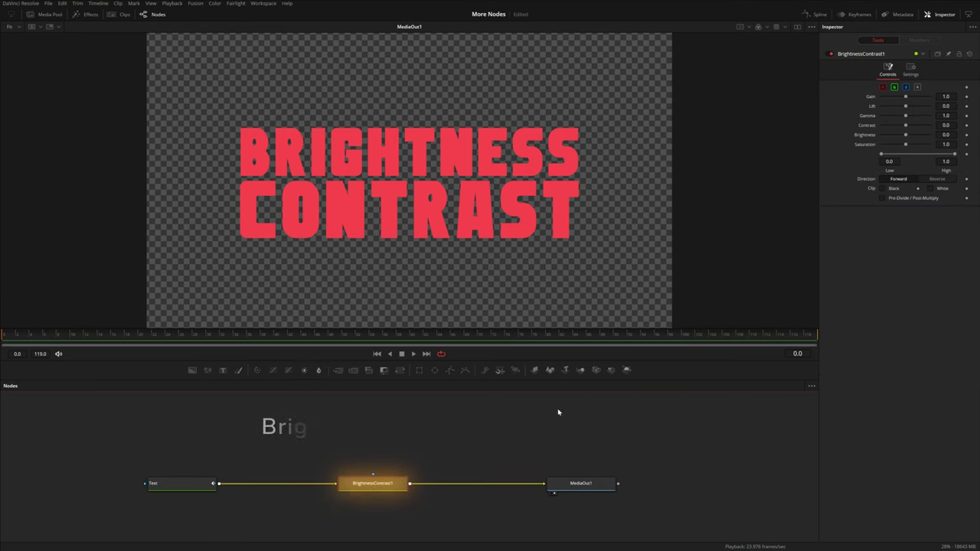
- Try out BrightnessContrast1's gain, saturation and low/high range adjustments on the text
{"action": "left_click_drag", "start_coordinate": [905, 96], "coordinate": [908, 96]}
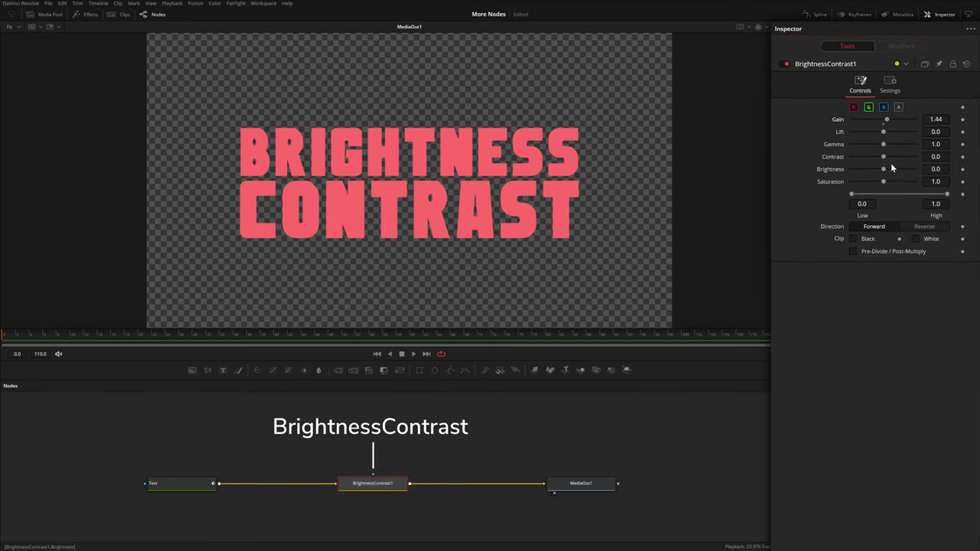
{"action": "left_click_drag", "start_coordinate": [882, 183], "coordinate": [851, 195]}
{"action": "mouse_move", "coordinate": [947, 193]}
{"action": "left_mouse_down"}
{"action": "mouse_move", "coordinate": [921, 195]}
{"action": "mouse_move", "coordinate": [933, 194]}
{"action": "left_mouse_up"}
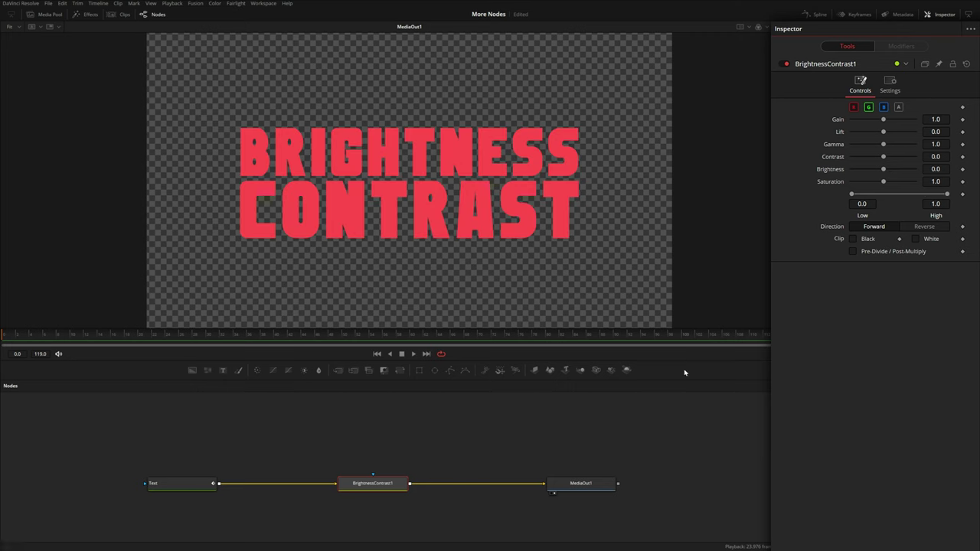
- Insert a DirectionalBlur node between Text and BrightnessContrast1, with length 0.1 and angle 41.7
{"action": "left_click_drag", "start_coordinate": [368, 483], "coordinate": [437, 483]}
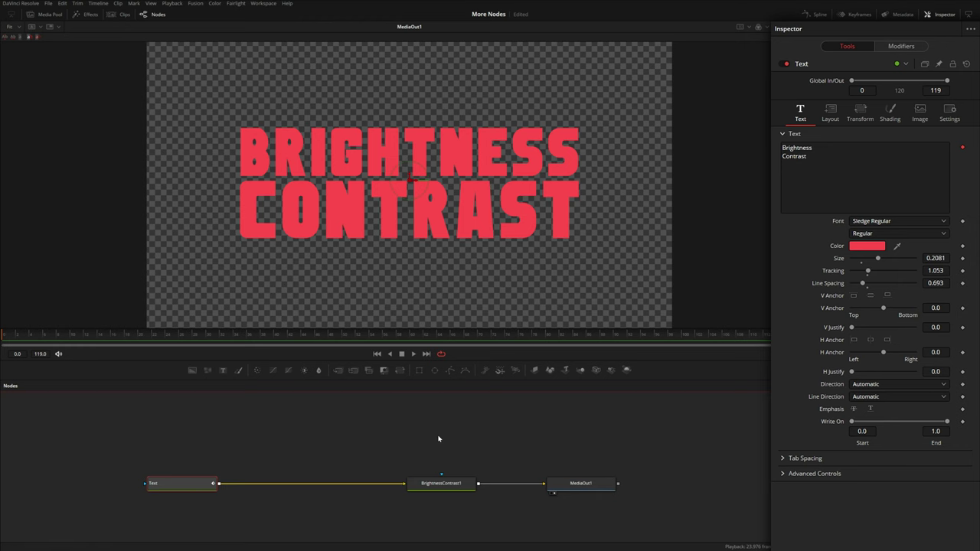
{"action": "key", "text": "shift+space"}
{"action": "type", "text": "dbl"}
{"action": "key", "text": "Return"}
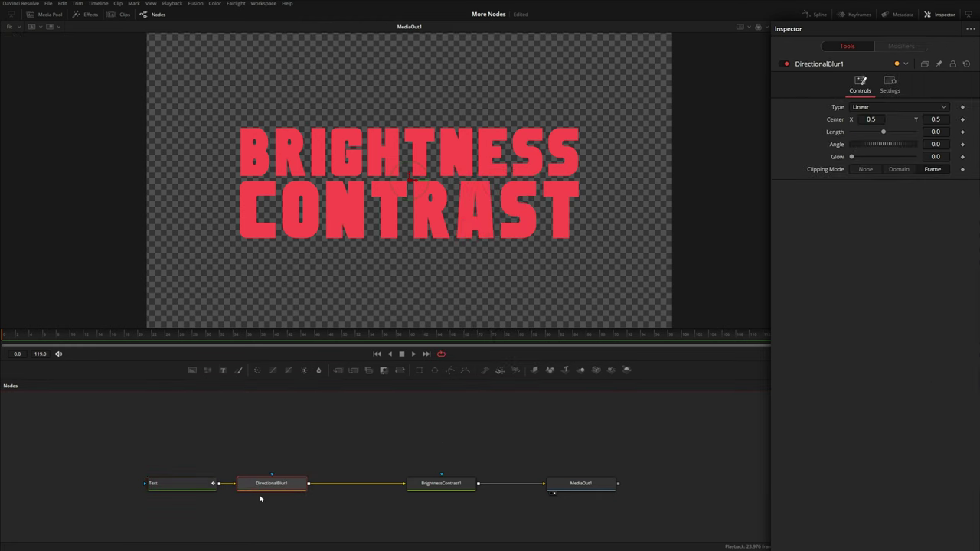
{"action": "left_click_drag", "start_coordinate": [884, 133], "coordinate": [924, 132]}
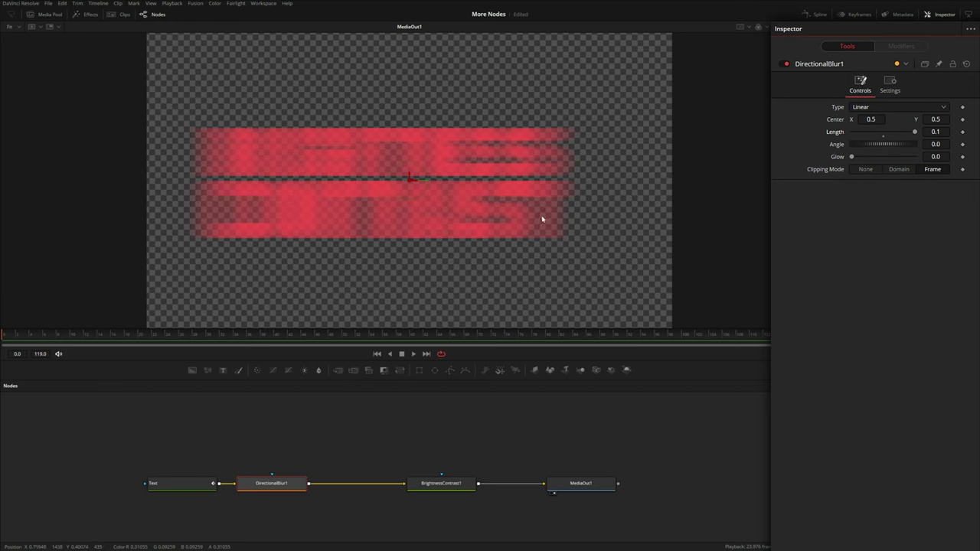
{"action": "left_click_drag", "start_coordinate": [859, 144], "coordinate": [869, 150]}
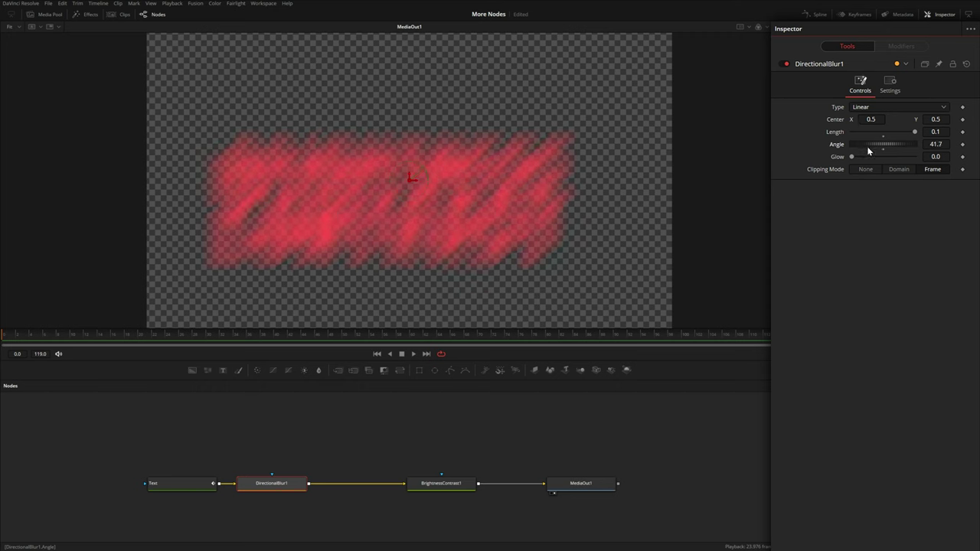
- Include the alpha channel in BrightnessContrast1, clip black and white, and set the high value to 0.022
{"action": "left_click", "coordinate": [441, 486]}
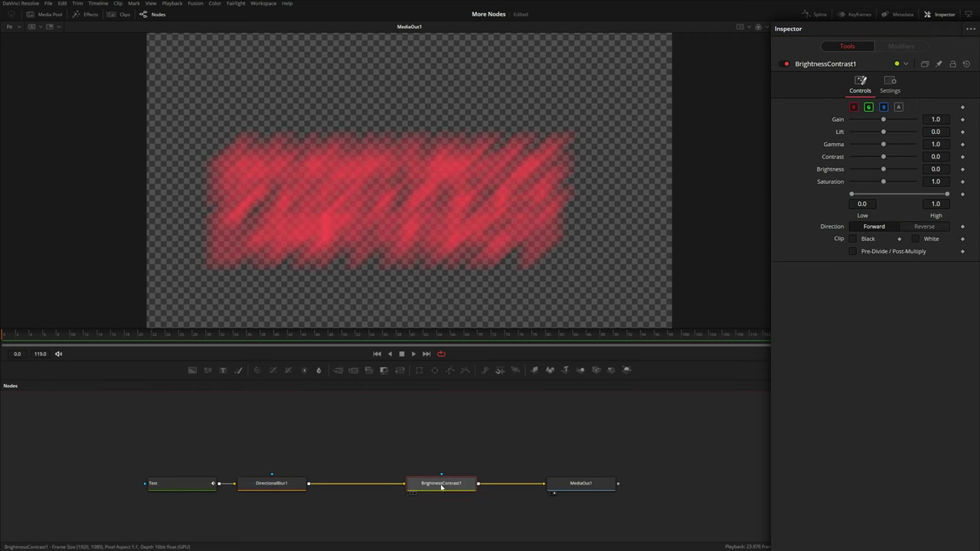
{"action": "left_click", "coordinate": [899, 107]}
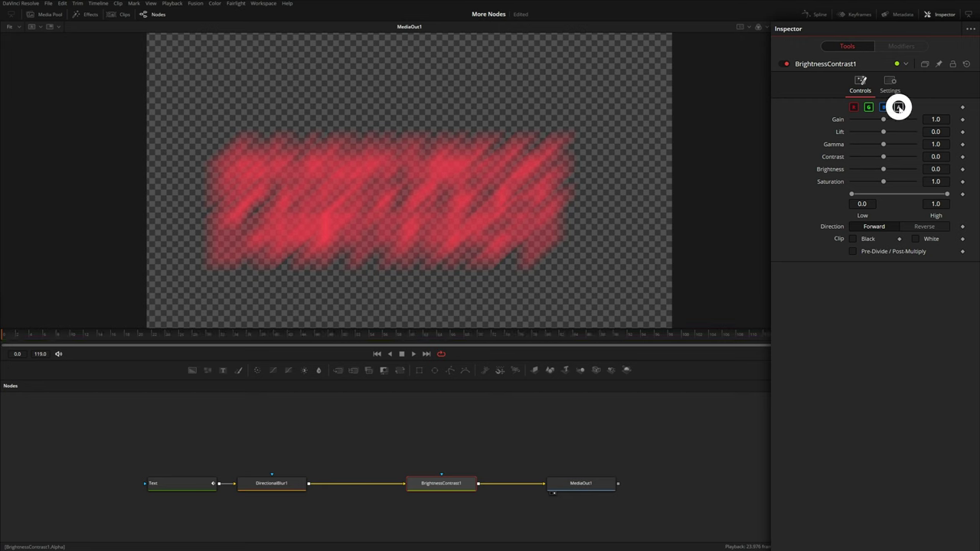
{"action": "left_click_drag", "start_coordinate": [947, 194], "coordinate": [863, 194]}
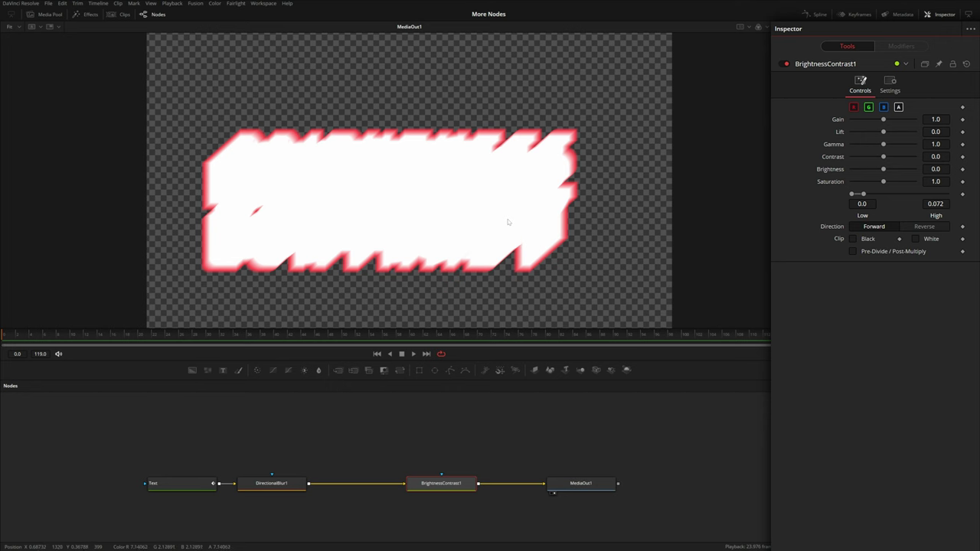
{"action": "left_click", "coordinate": [852, 239]}
{"action": "left_click", "coordinate": [915, 239]}
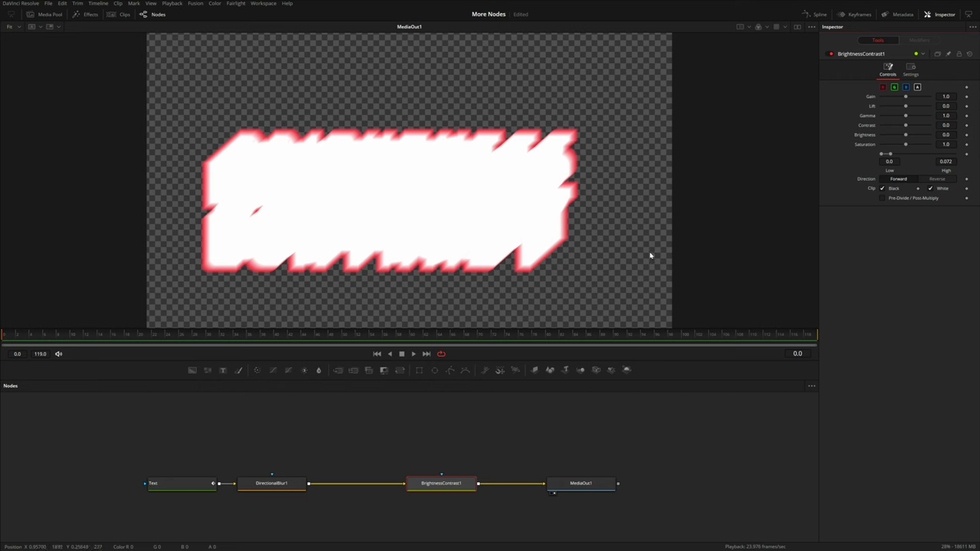
{"action": "left_click_drag", "start_coordinate": [893, 155], "coordinate": [887, 156]}
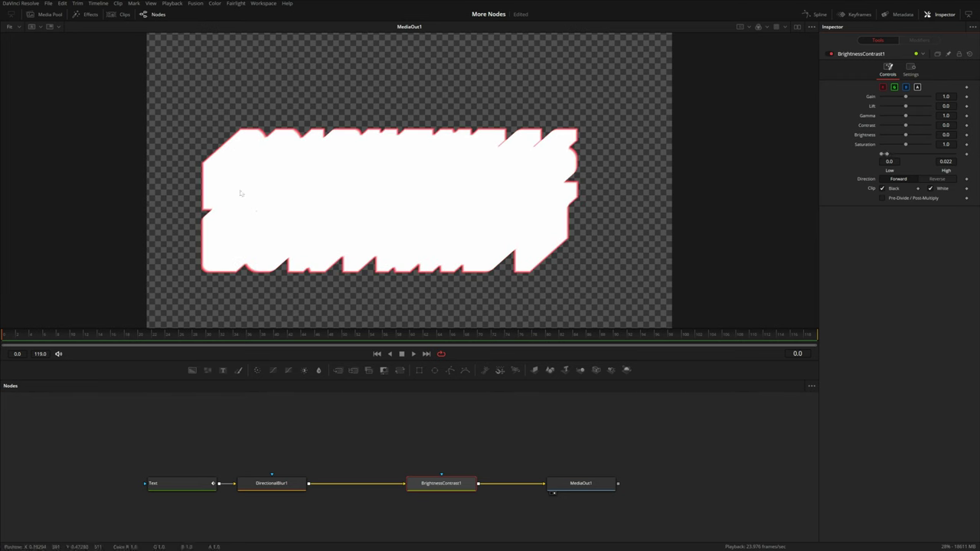
{"action": "left_click_drag", "start_coordinate": [267, 483], "coordinate": [344, 202]}
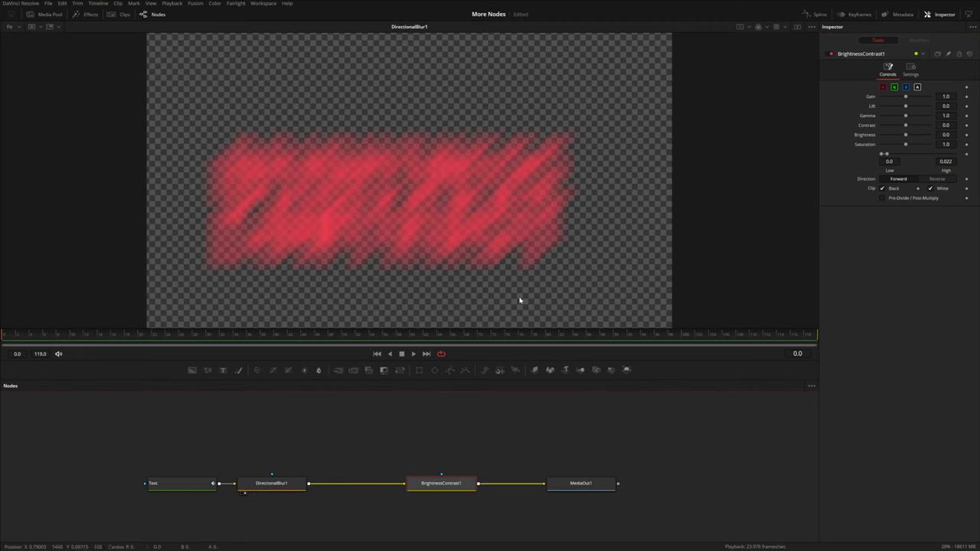
{"action": "left_click", "coordinate": [553, 492]}
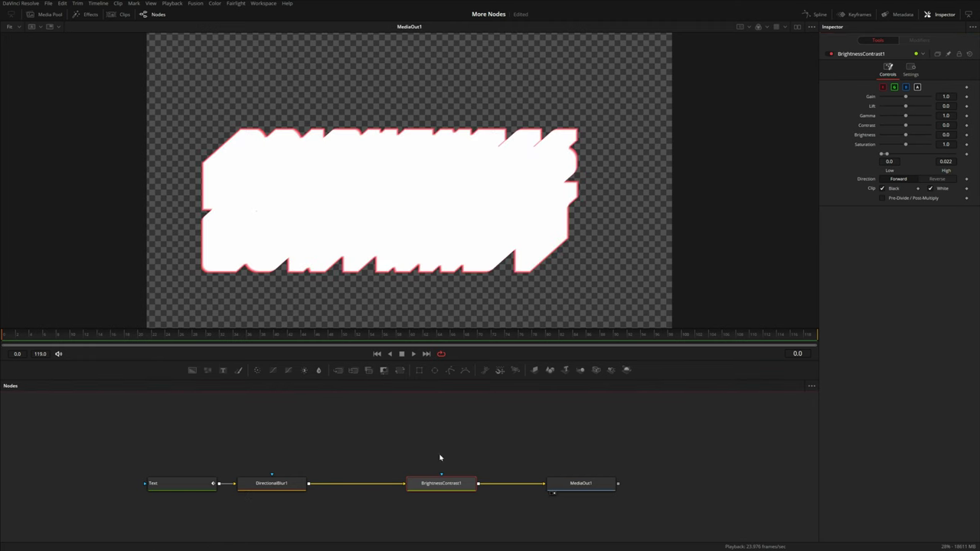
- Add a Background node masked by BrightnessContrast1 and color it dark purple with hue 0.808, saturation 0.867 and value 0.331
{"action": "left_click_drag", "start_coordinate": [444, 484], "coordinate": [401, 485]}
{"action": "left_click_drag", "start_coordinate": [196, 372], "coordinate": [480, 434]}
{"action": "left_click_drag", "start_coordinate": [437, 484], "coordinate": [474, 433]}
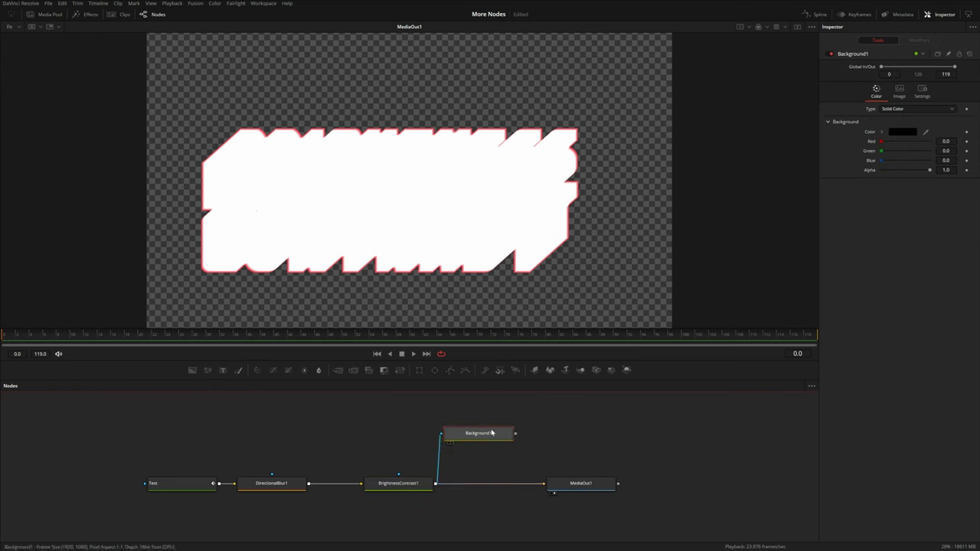
{"action": "key", "text": "1"}
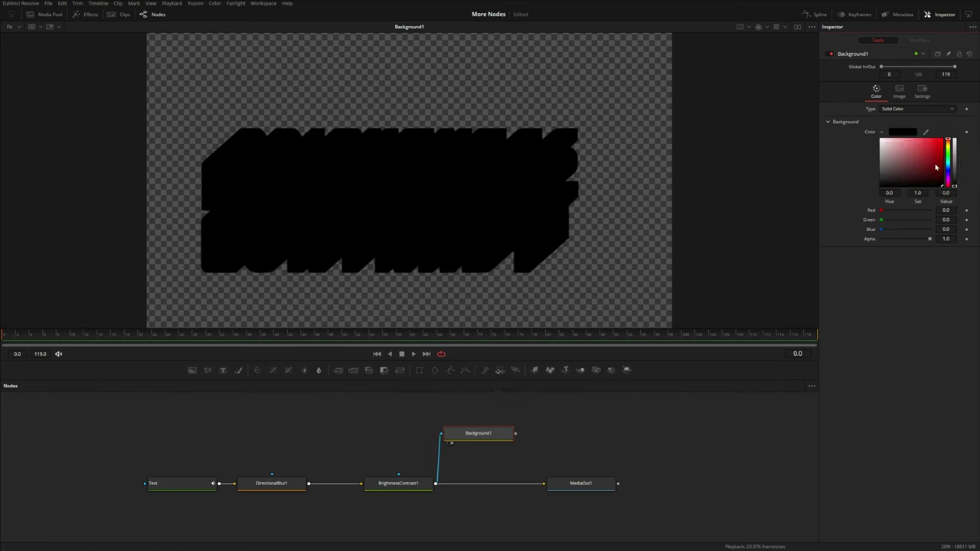
{"action": "left_click", "coordinate": [934, 171]}
{"action": "left_click_drag", "start_coordinate": [948, 163], "coordinate": [949, 180]}
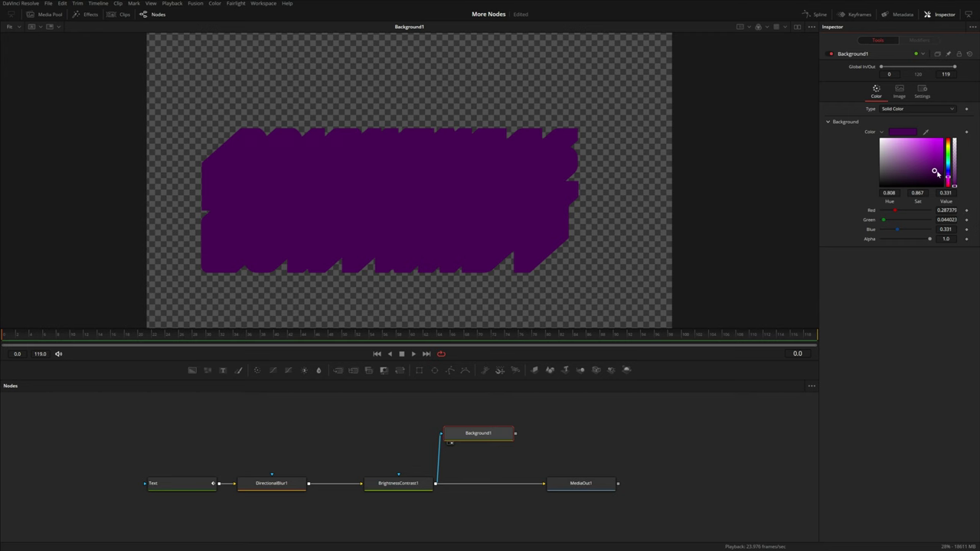
- Move DirectionalBlur1 and BrightnessContrast1 into a branch above Text, and merge Text over Background1 into MediaOut1
{"action": "left_click_drag", "start_coordinate": [269, 464], "coordinate": [387, 495]}
{"action": "left_click_drag", "start_coordinate": [385, 480], "coordinate": [365, 430]}
{"action": "left_click", "coordinate": [494, 465]}
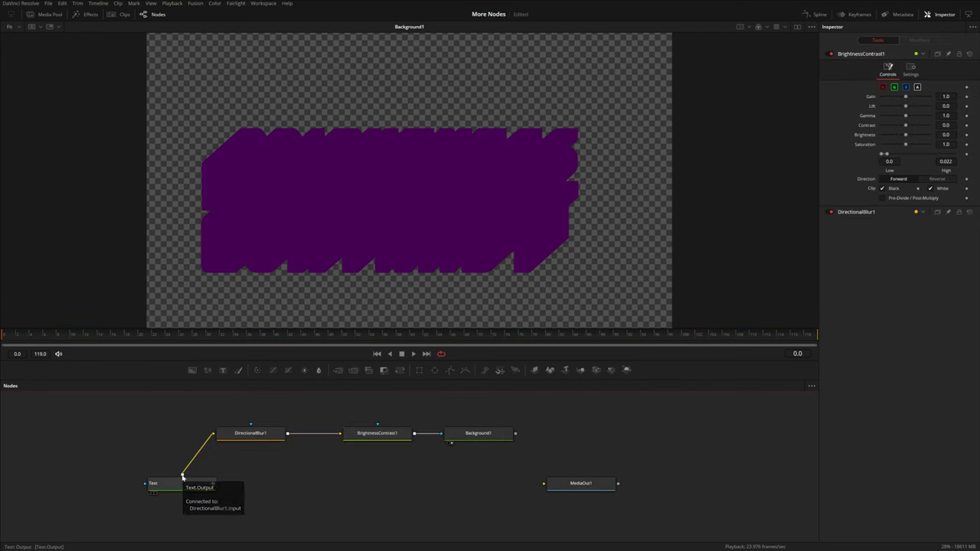
{"action": "left_click_drag", "start_coordinate": [182, 474], "coordinate": [515, 434]}
{"action": "left_click_drag", "start_coordinate": [516, 485], "coordinate": [547, 486]}
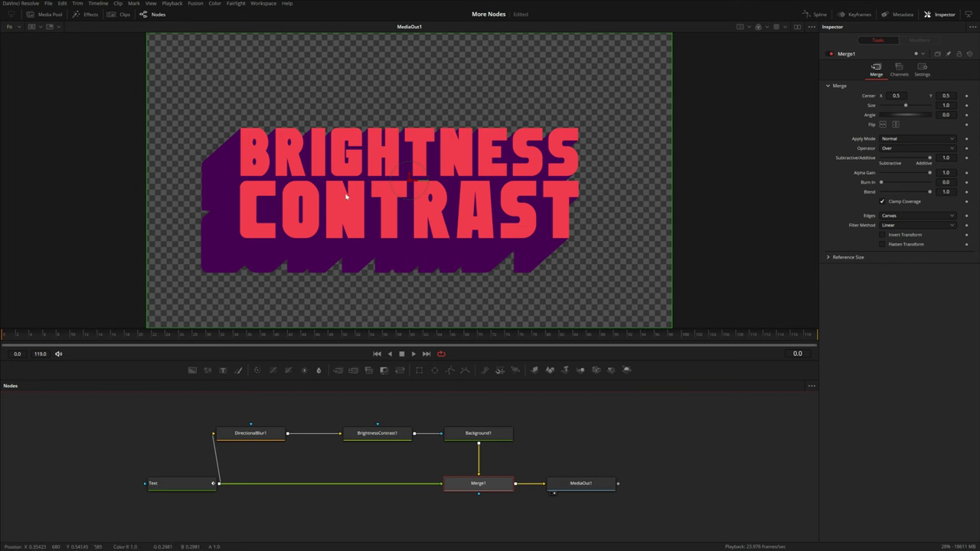
{"action": "left_click_drag", "start_coordinate": [176, 486], "coordinate": [137, 487]}
- Set DirectionalBlur1's length to 0.4 and angle to 146.0 for a long shadow toward the lower right
{"action": "left_click", "coordinate": [250, 433]}
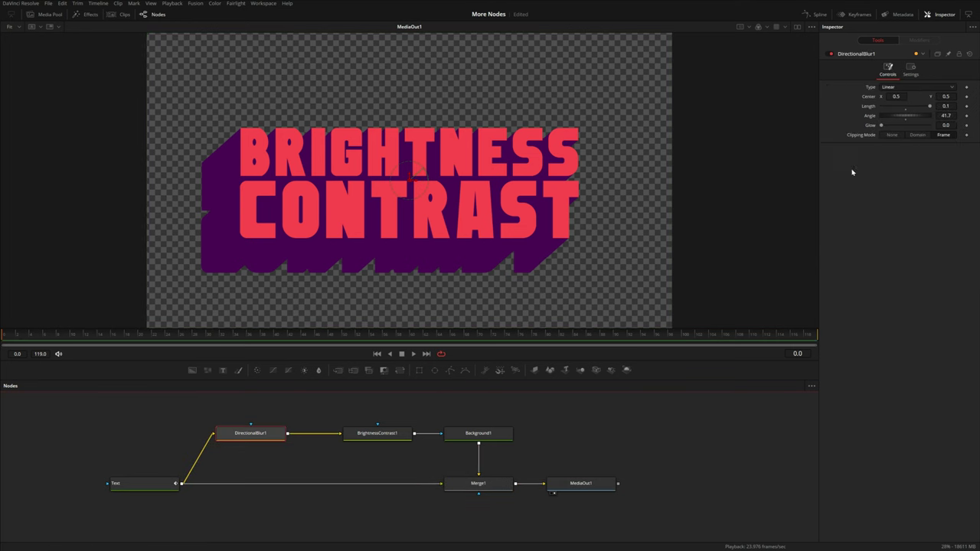
{"action": "left_click_drag", "start_coordinate": [894, 116], "coordinate": [898, 116]}
{"action": "left_click", "coordinate": [948, 105]}
{"action": "type", "text": "0.4"}
{"action": "key", "text": "Return"}
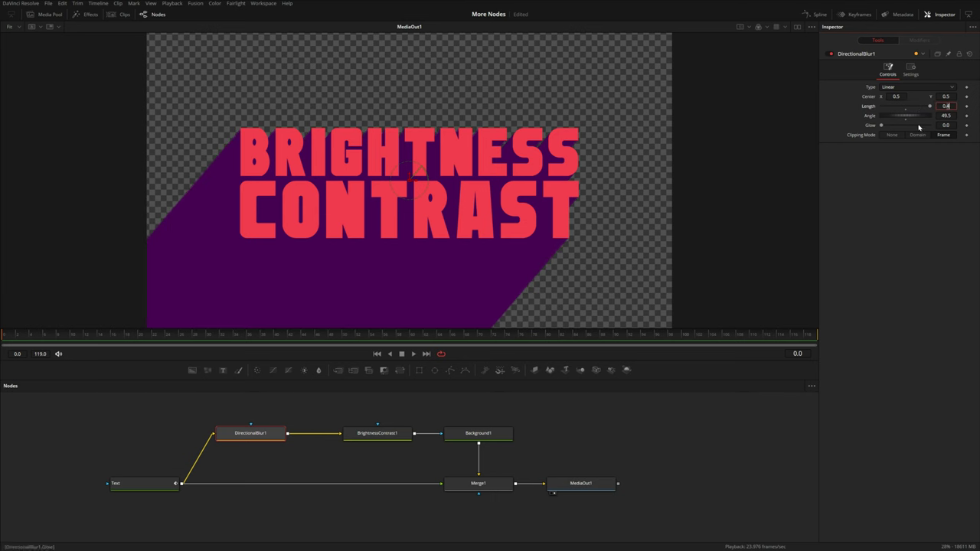
{"action": "left_click_drag", "start_coordinate": [907, 115], "coordinate": [928, 116]}
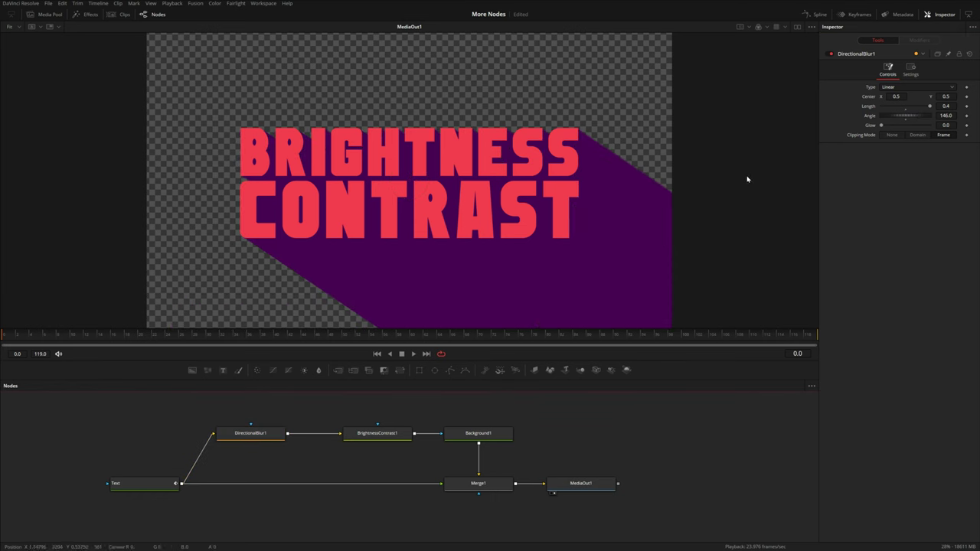
- Toggle BrightnessContrast1 off and on to compare the shadow with and without it
{"action": "left_click", "coordinate": [400, 433]}
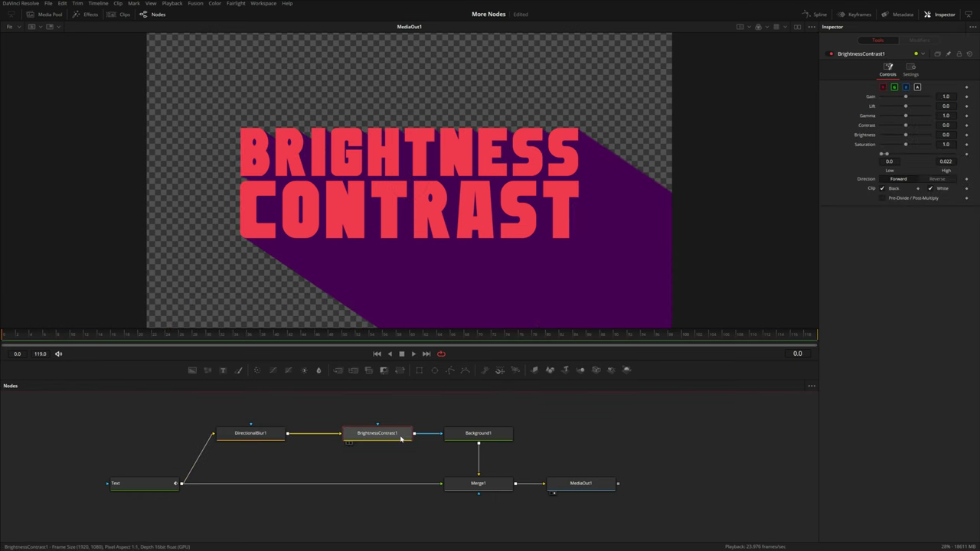
{"action": "key", "text": "ctrl+p"}
{"action": "key", "text": "ctrl+p"}
{"action": "key", "text": "ctrl+p"}
{"action": "key", "text": "ctrl+p"}
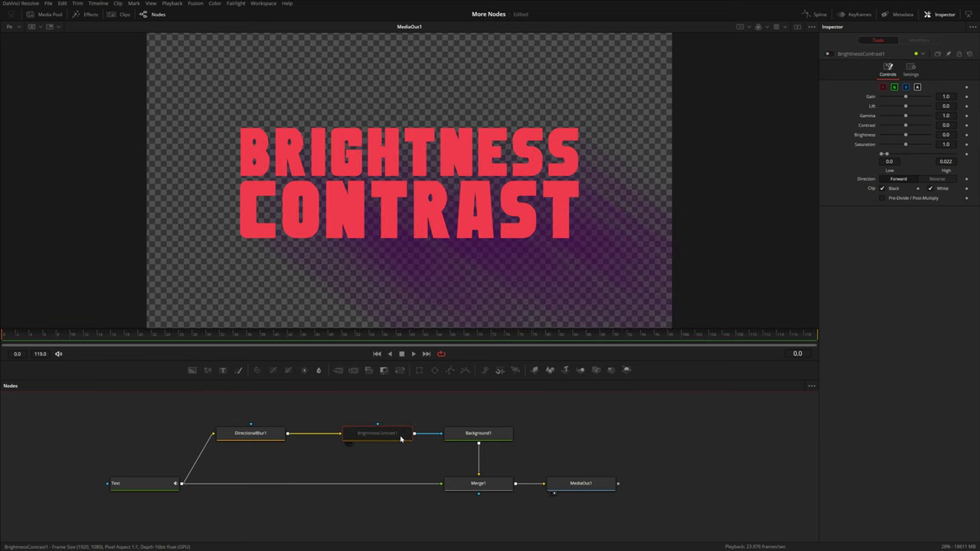
- Re-enable BrightnessContrast1 and move DirectionalBlur1, BrightnessContrast1 and Background1 farther above the Text and Merge1 row
{"action": "key", "text": "ctrl+p"}
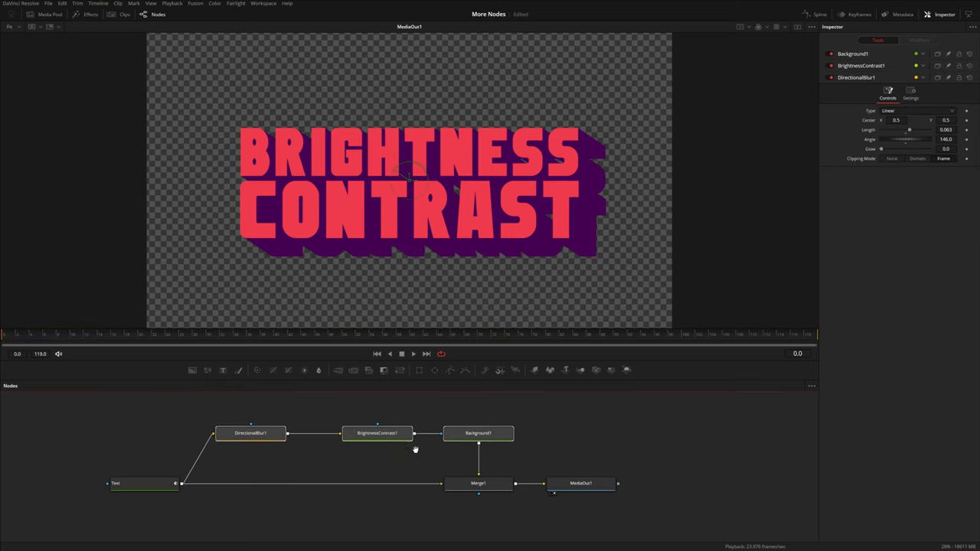
{"action": "left_click_drag", "start_coordinate": [478, 460], "coordinate": [478, 430]}
{"action": "left_click", "coordinate": [390, 473]}
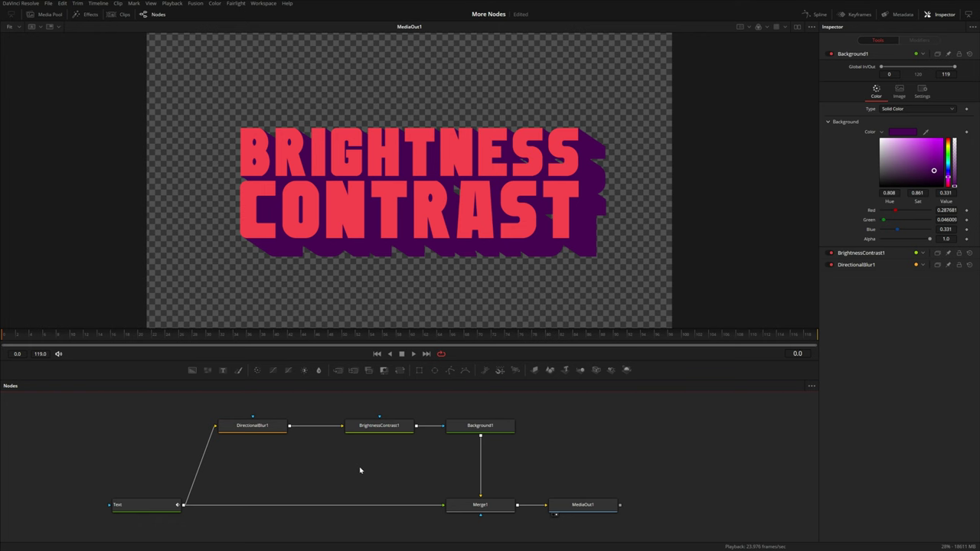
- Add a Filter node fed by DirectionalBlur1 and merge its output over Background1 ahead of Merge1
{"action": "key", "text": "shift+space"}
{"action": "type", "text": "filter"}
{"action": "key", "text": "Return"}
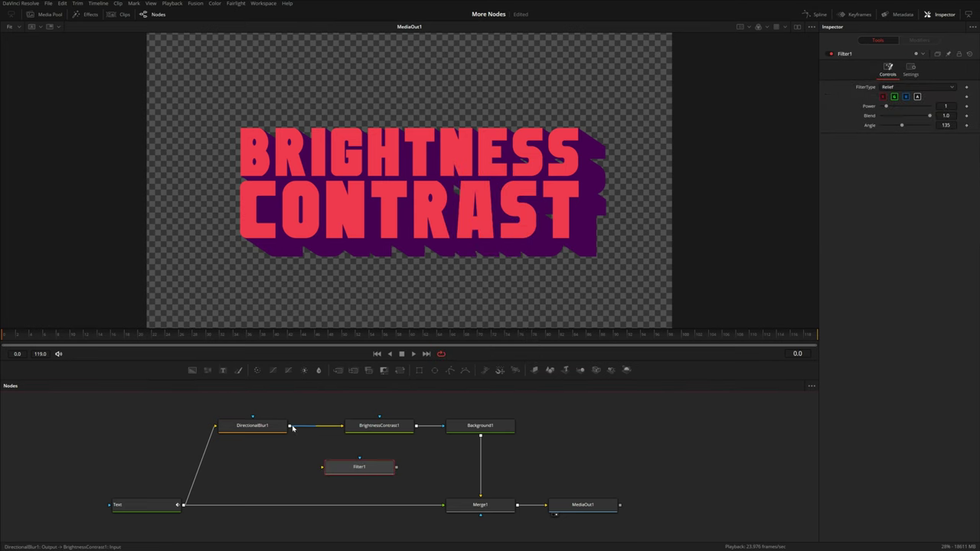
{"action": "left_click_drag", "start_coordinate": [290, 427], "coordinate": [324, 466]}
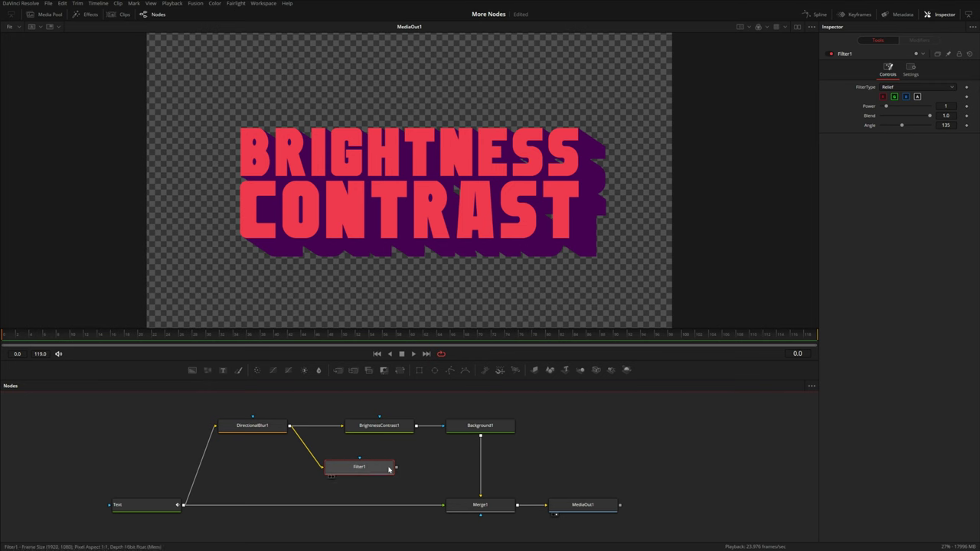
{"action": "left_click_drag", "start_coordinate": [396, 466], "coordinate": [481, 438]}
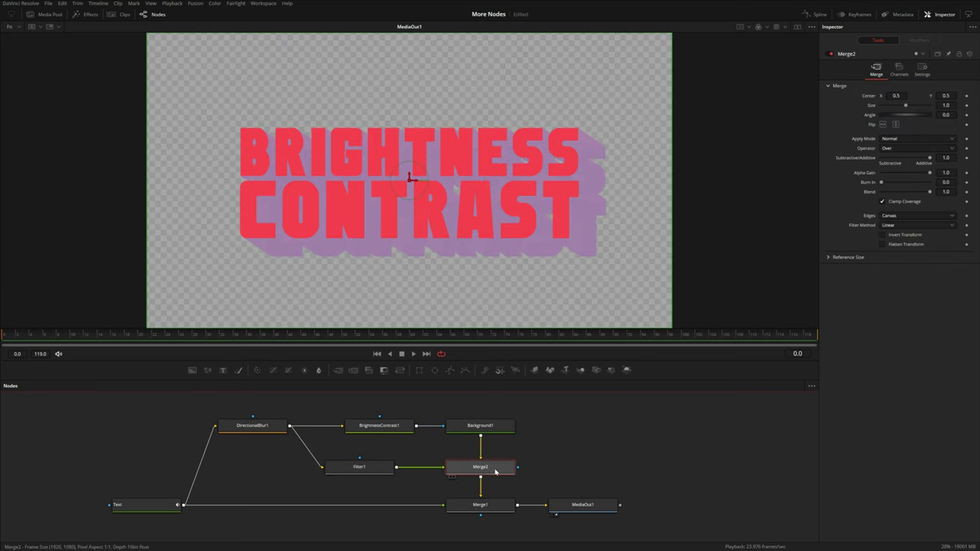
- Align Filter1 beneath BrightnessContrast1 and set its filter type to Sobel
{"action": "left_click_drag", "start_coordinate": [362, 471], "coordinate": [381, 471]}
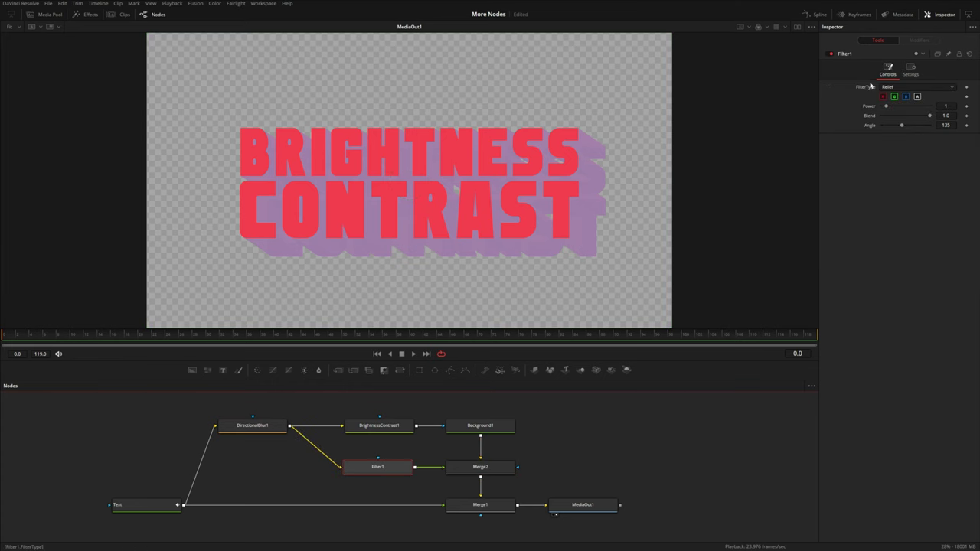
{"action": "left_click", "coordinate": [890, 87]}
{"action": "left_click", "coordinate": [890, 123]}
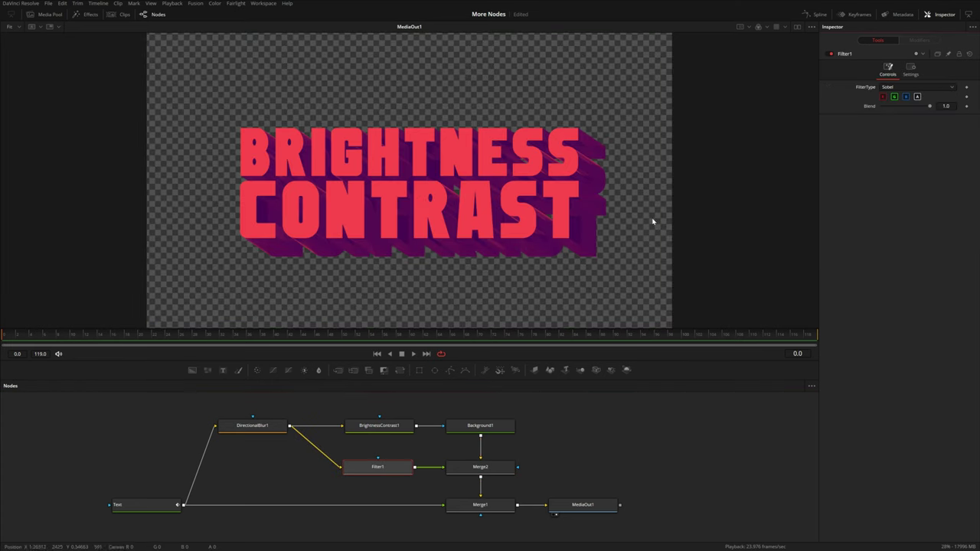
- Shorten DirectionalBlur1's length to 0.0309 and set its angle to 140.8
{"action": "left_click", "coordinate": [252, 425]}
{"action": "left_click_drag", "start_coordinate": [945, 105], "coordinate": [824, 97]}
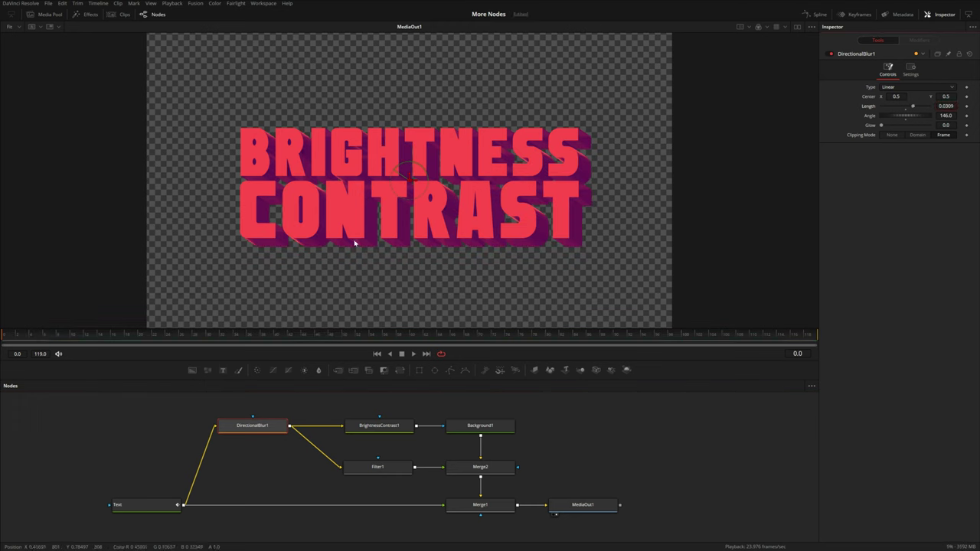
{"action": "left_click", "coordinate": [613, 449]}
{"action": "mouse_move", "coordinate": [894, 117]}
{"action": "left_mouse_down"}
{"action": "mouse_move", "coordinate": [922, 118]}
{"action": "mouse_move", "coordinate": [878, 123]}
{"action": "mouse_move", "coordinate": [920, 127]}
{"action": "mouse_move", "coordinate": [894, 126]}
{"action": "left_mouse_up"}
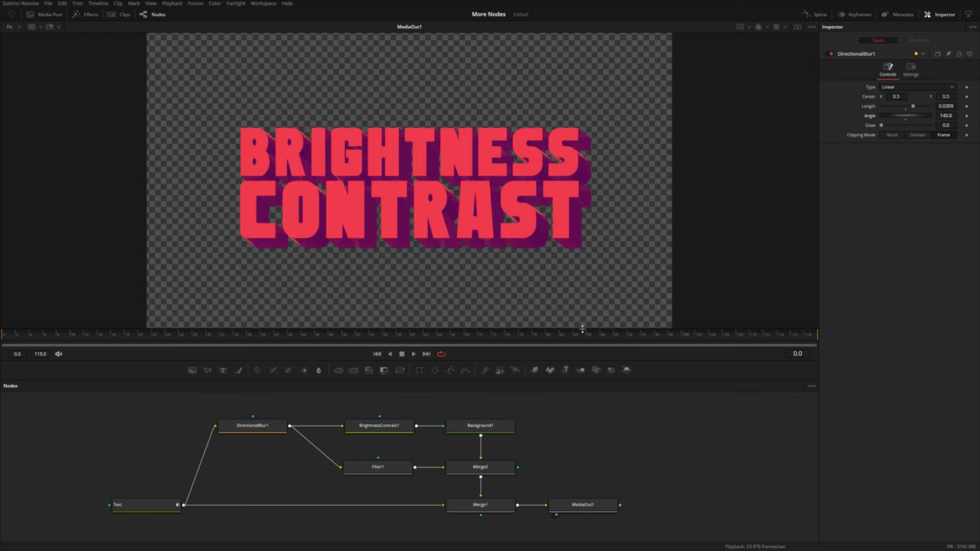
- Darken Background1's purple shadow color to a value of about 0.2
{"action": "left_click", "coordinate": [490, 427]}
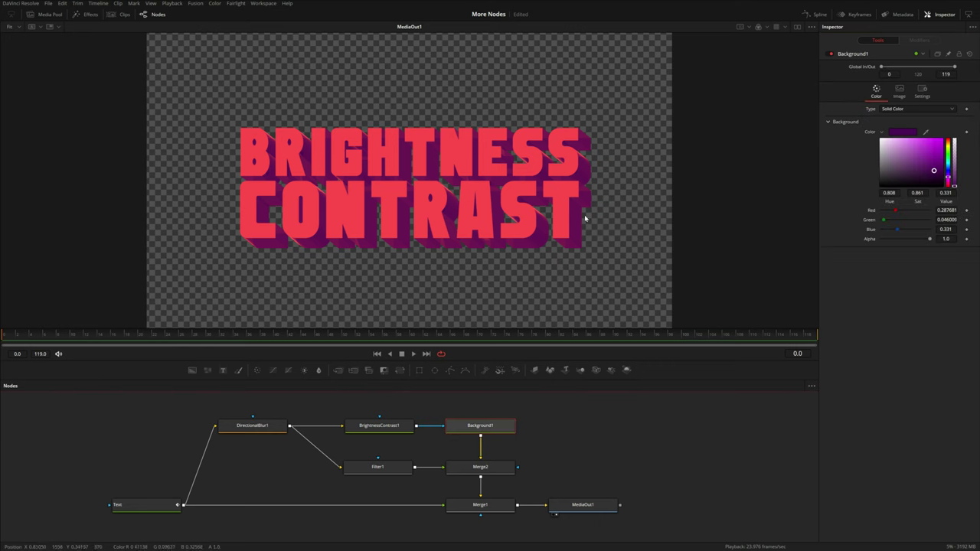
{"action": "left_click_drag", "start_coordinate": [932, 170], "coordinate": [933, 174]}
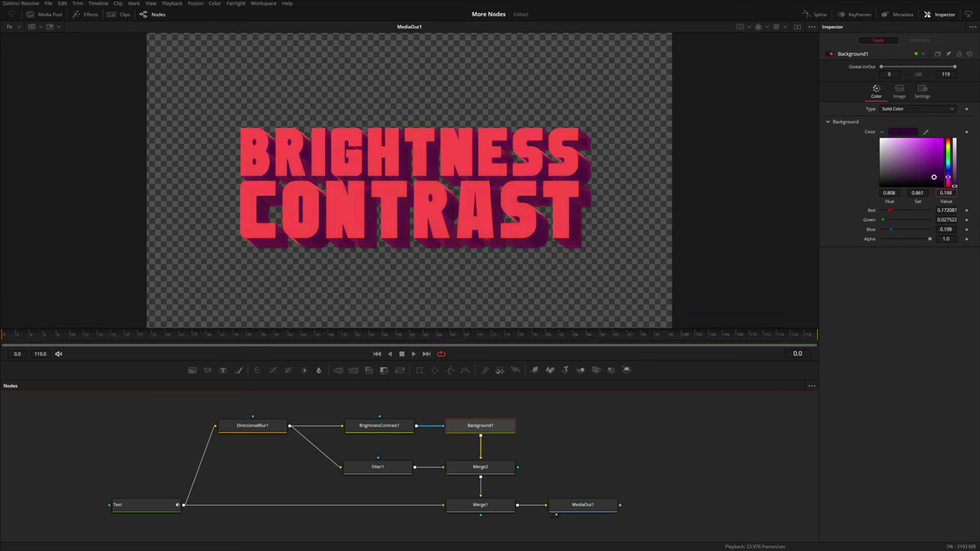
{"action": "left_click_drag", "start_coordinate": [933, 178], "coordinate": [933, 176]}
{"action": "left_click", "coordinate": [390, 424]}
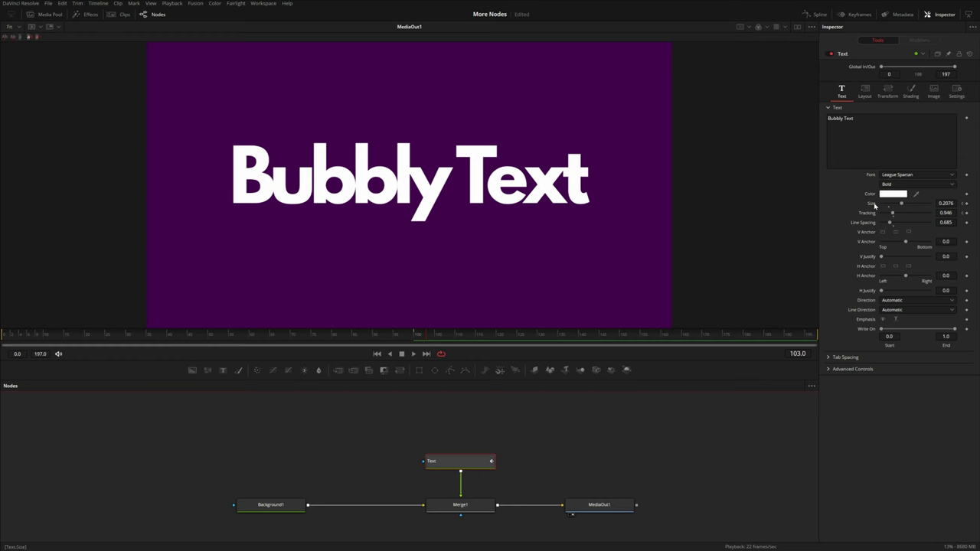
- Play the Bubbly Text composition from near its start to review the size and tracking animation
{"action": "left_click", "coordinate": [14, 335]}
{"action": "key", "text": "space"}
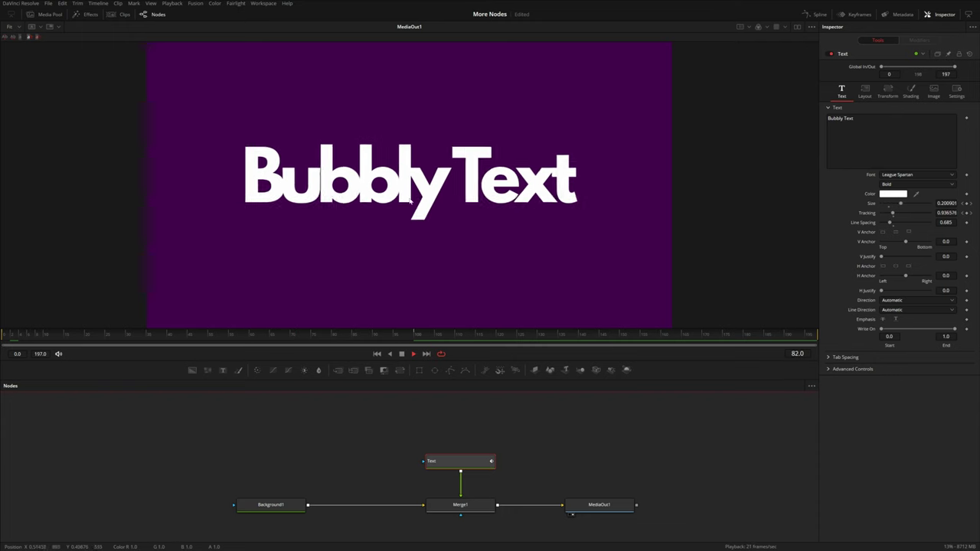
{"action": "key", "text": "space"}
- Insert a Blur node between Text and Merge1 and set its blur size to 8.0
{"action": "left_click_drag", "start_coordinate": [460, 466], "coordinate": [459, 438]}
{"action": "left_click_drag", "start_coordinate": [318, 370], "coordinate": [464, 469]}
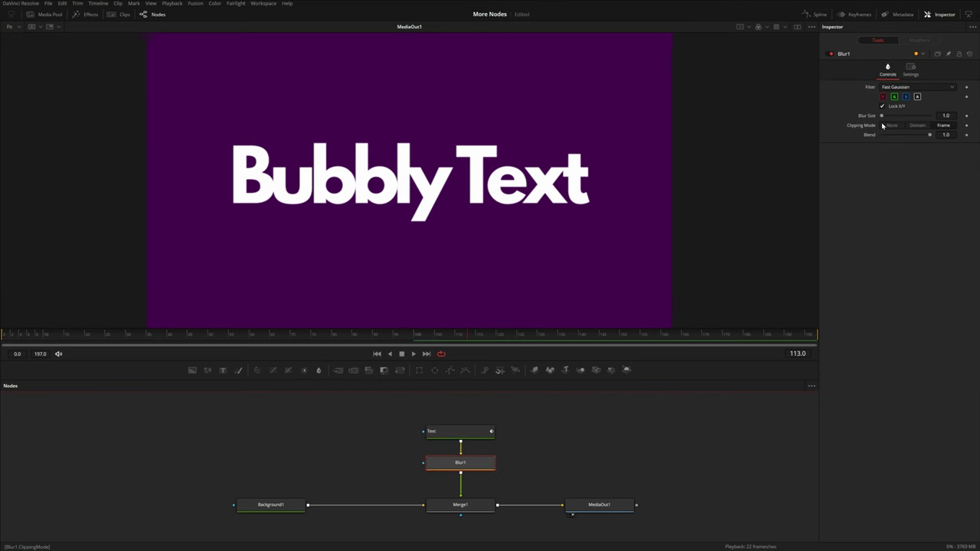
{"action": "left_click_drag", "start_coordinate": [881, 116], "coordinate": [884, 116]}
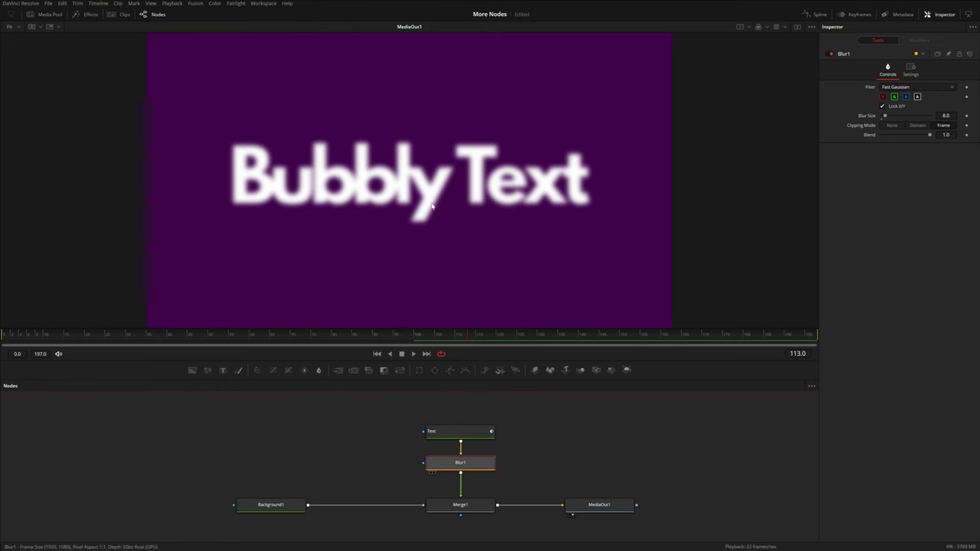
- View Blur1 in the viewer, arrange Text and Blur1 in a horizontal row, and insert a BrightnessContrast node after Blur1
{"action": "left_click_drag", "start_coordinate": [460, 464], "coordinate": [433, 202]}
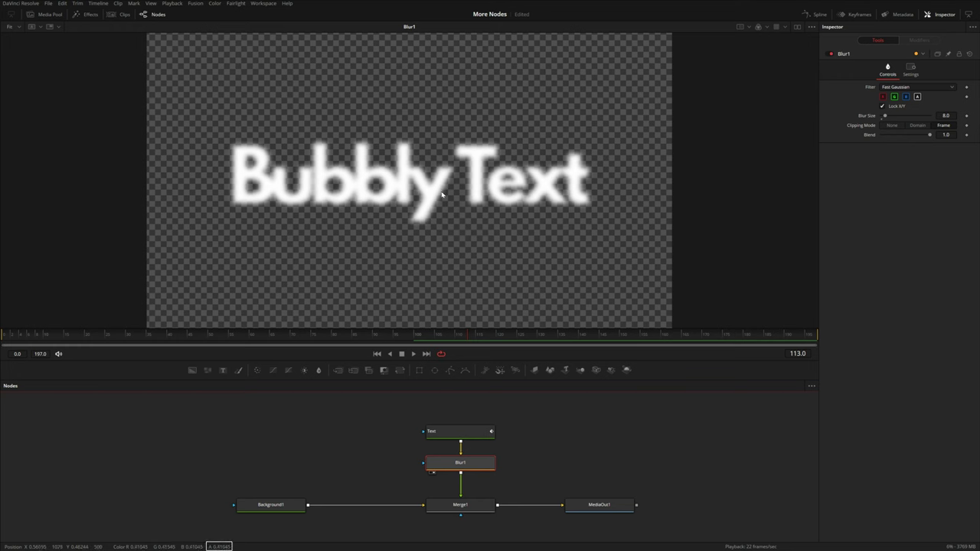
{"action": "left_click_drag", "start_coordinate": [454, 436], "coordinate": [232, 443]}
{"action": "left_click_drag", "start_coordinate": [464, 470], "coordinate": [345, 442]}
{"action": "left_click_drag", "start_coordinate": [304, 371], "coordinate": [437, 260]}
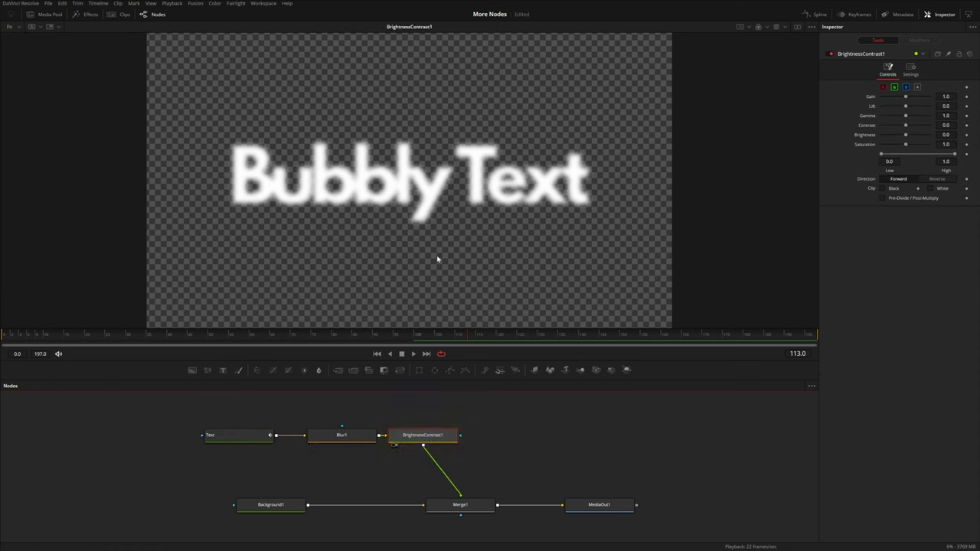
- Enable BrightnessContrast1's alpha channel, set low to 0.483 and high to 0.517, and clip black and white
{"action": "left_click", "coordinate": [917, 88]}
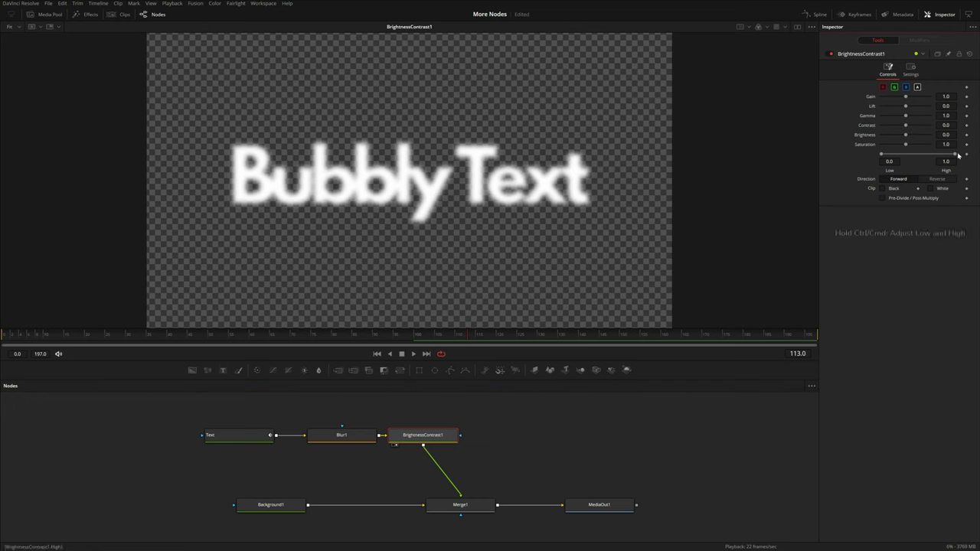
{"action": "left_click_drag", "start_coordinate": [953, 155], "coordinate": [922, 157]}
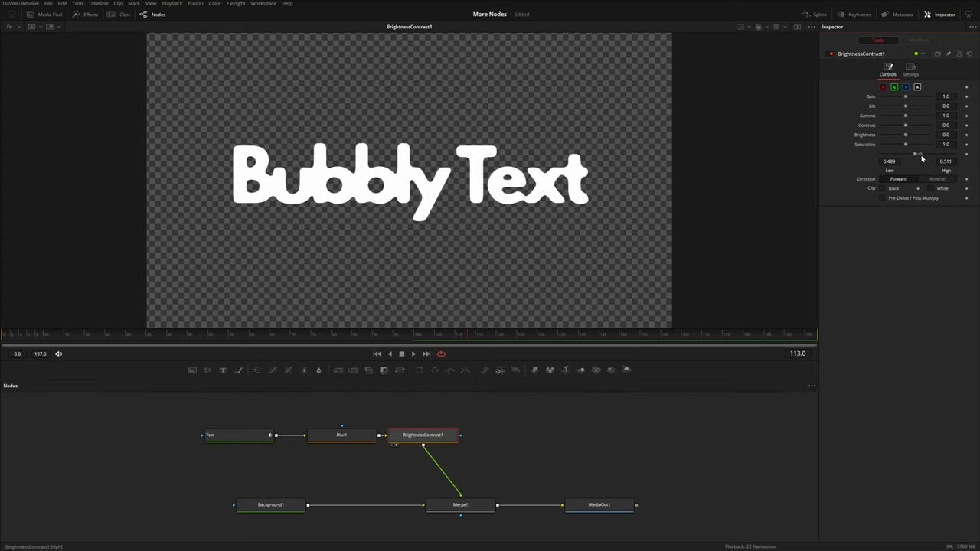
{"action": "scroll", "coordinate": [411, 157], "scroll_direction": "up", "scroll_amount": 10}
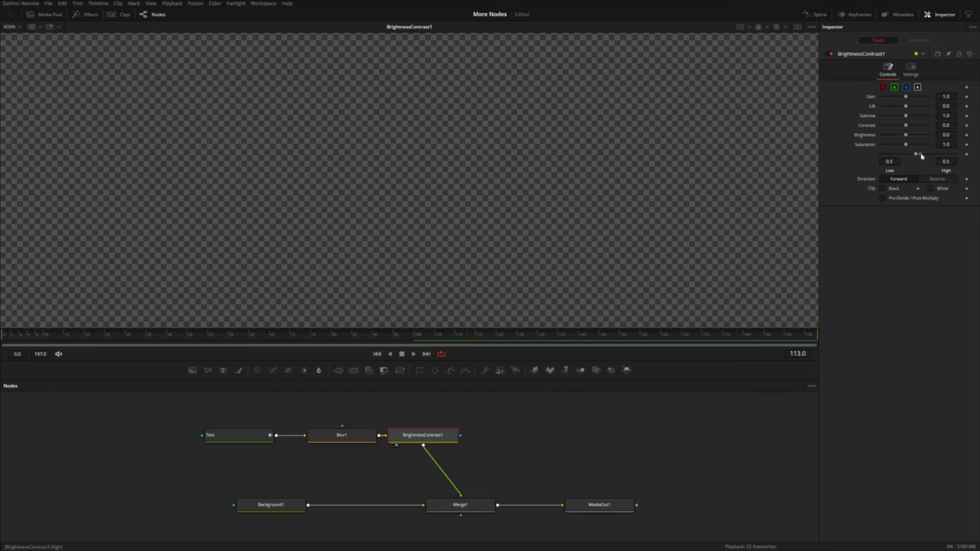
{"action": "left_click_drag", "start_coordinate": [920, 156], "coordinate": [922, 157]}
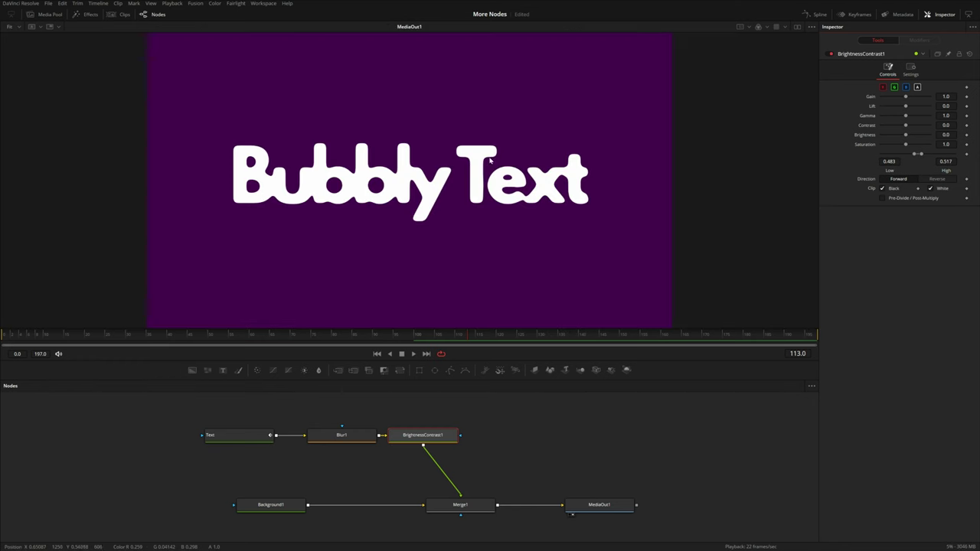
- Try to recolor the Bubbly Text light blue through the Text node's color
{"action": "left_click", "coordinate": [256, 434]}
{"action": "left_click", "coordinate": [892, 194]}
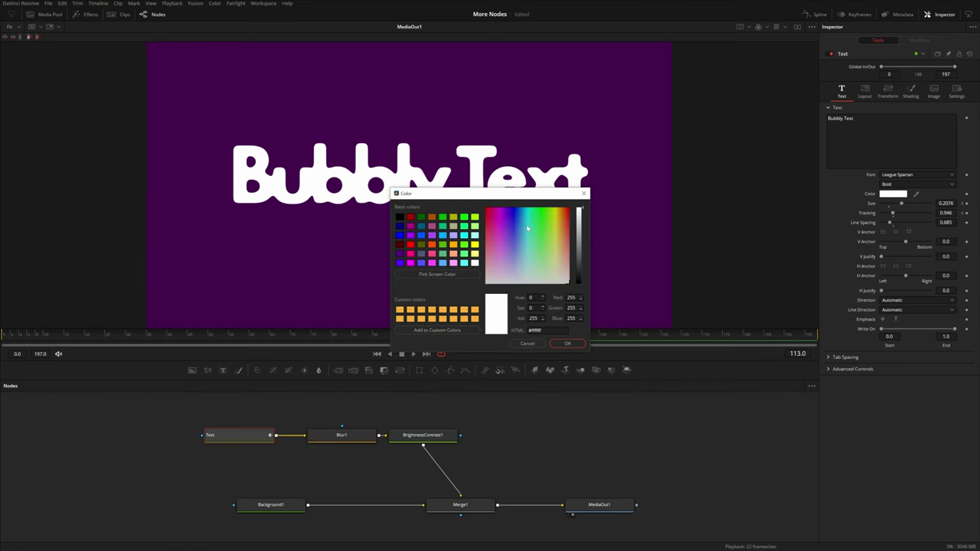
{"action": "left_click", "coordinate": [512, 225]}
{"action": "left_click_drag", "start_coordinate": [513, 225], "coordinate": [518, 226]}
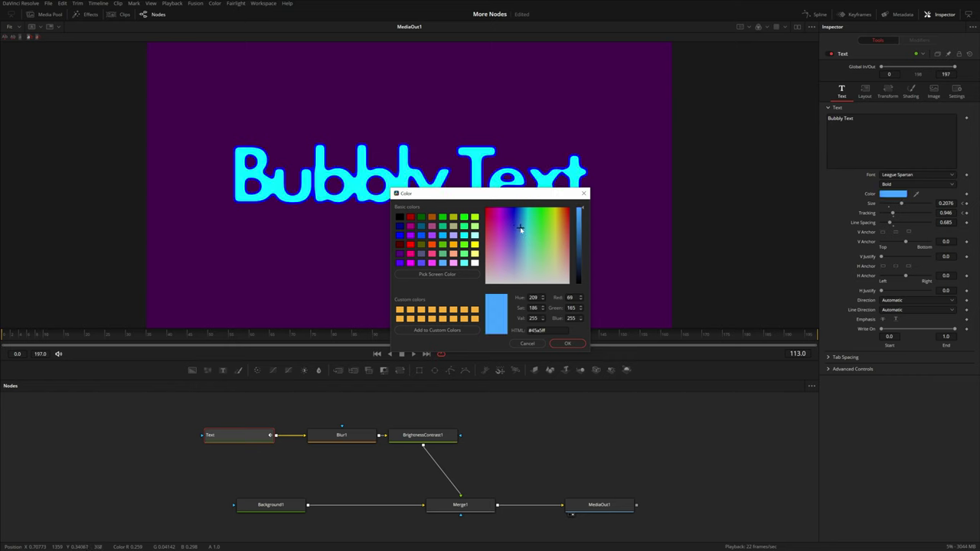
{"action": "left_click", "coordinate": [527, 343]}
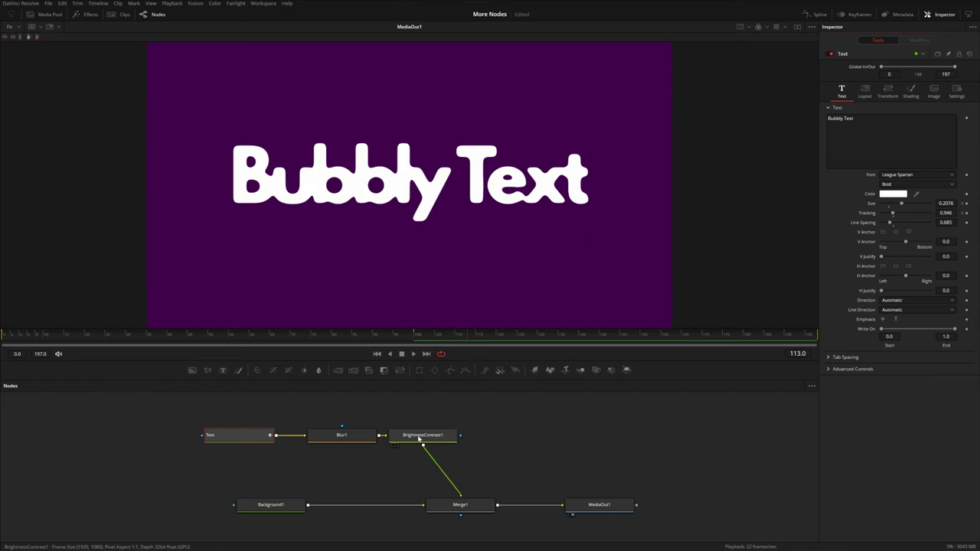
- Add a second Background node masked by BrightnessContrast1 and connect it as Merge1's foreground in place of the text branch
{"action": "left_click_drag", "start_coordinate": [479, 425], "coordinate": [208, 445]}
{"action": "left_click_drag", "start_coordinate": [433, 442], "coordinate": [303, 433]}
{"action": "left_click", "coordinate": [268, 406]}
{"action": "left_click_drag", "start_coordinate": [192, 371], "coordinate": [436, 427]}
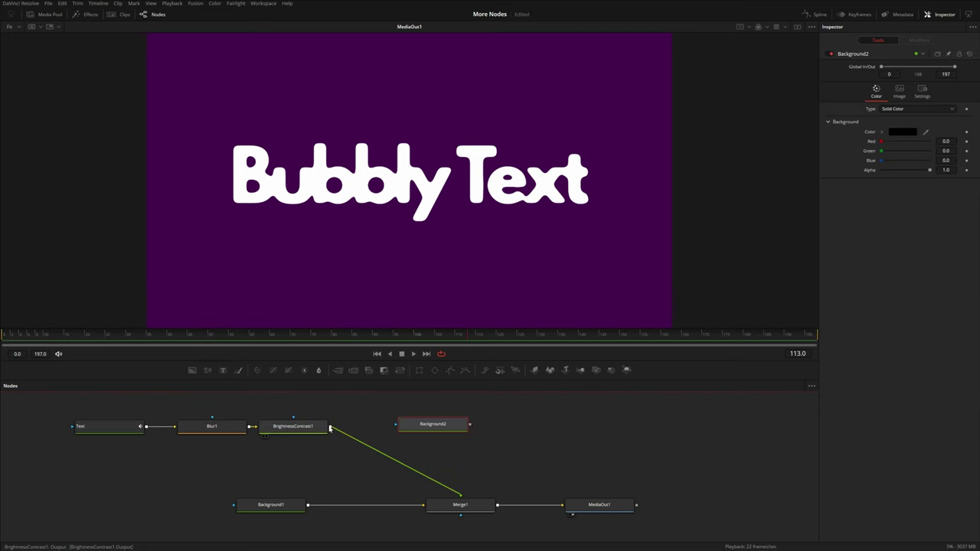
{"action": "left_click_drag", "start_coordinate": [330, 428], "coordinate": [461, 497]}
{"action": "left_click_drag", "start_coordinate": [405, 428], "coordinate": [399, 429]}
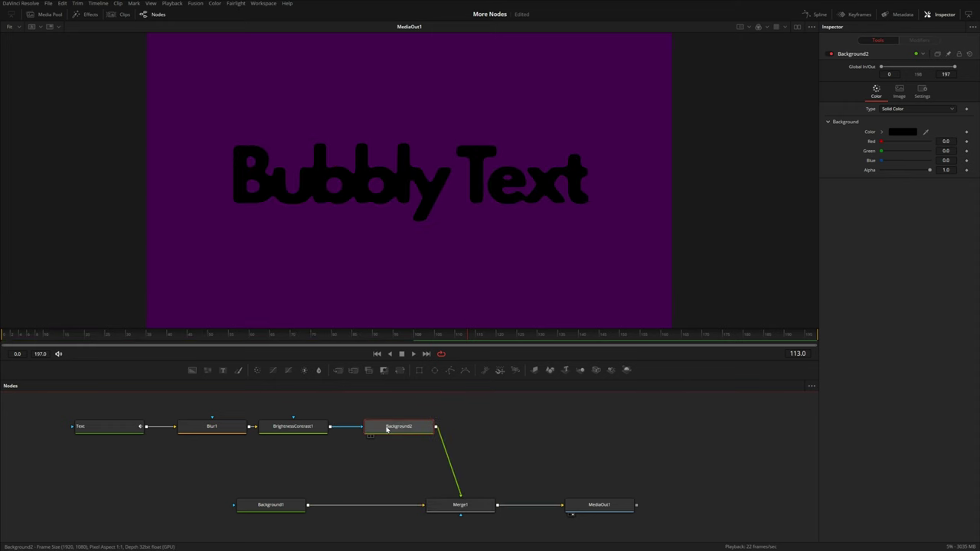
- Color Background2 red with hue 0.0, saturation 0.783 and value 0.969
{"action": "left_click", "coordinate": [903, 131]}
{"action": "left_click", "coordinate": [939, 143]}
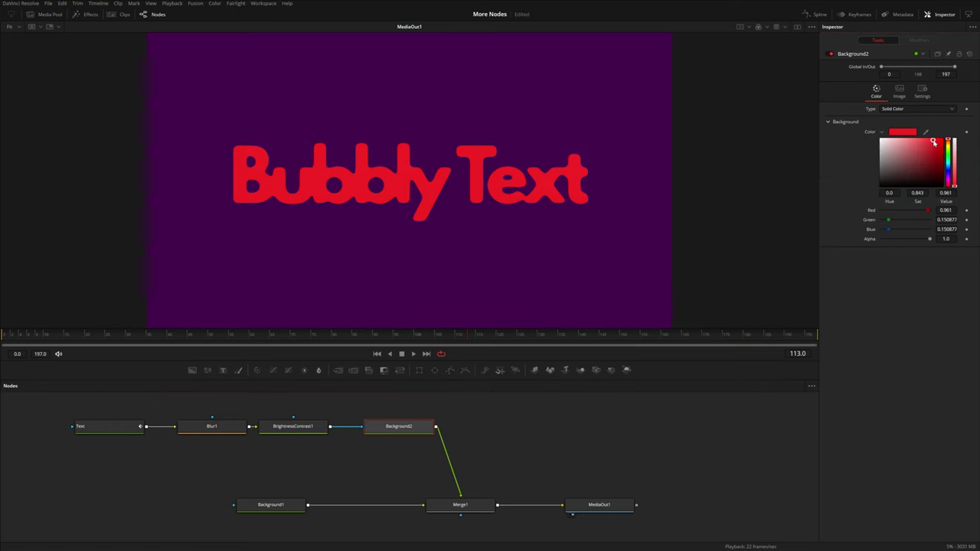
{"action": "left_click_drag", "start_coordinate": [940, 143], "coordinate": [931, 143]}
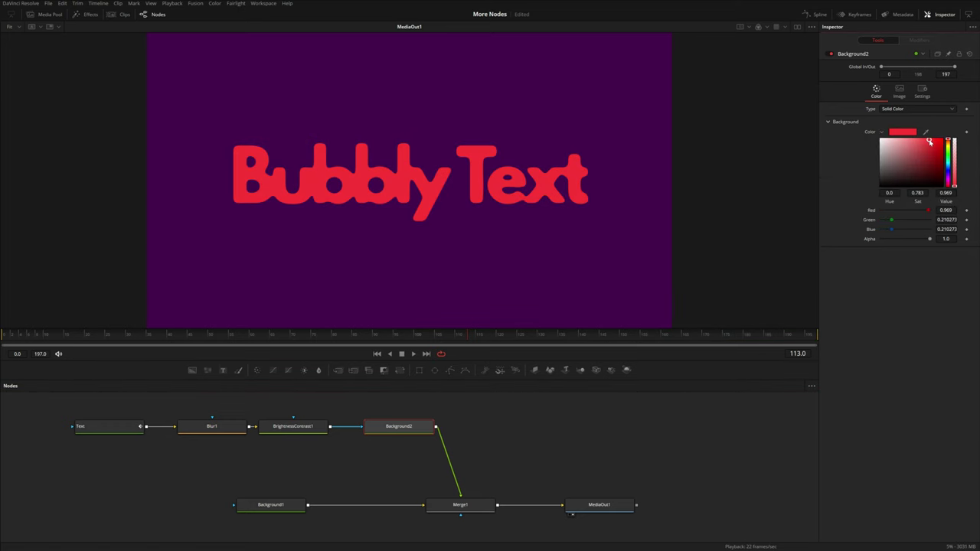
- Set Merge1's apply mode to Screen and try adjusting the hue of Background1's purple
{"action": "left_click", "coordinate": [460, 505]}
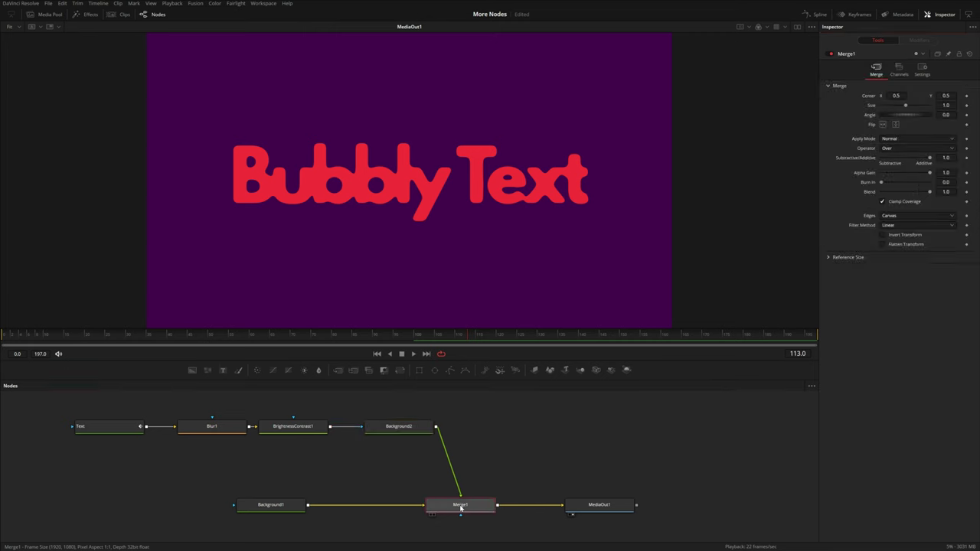
{"action": "left_click", "coordinate": [898, 141]}
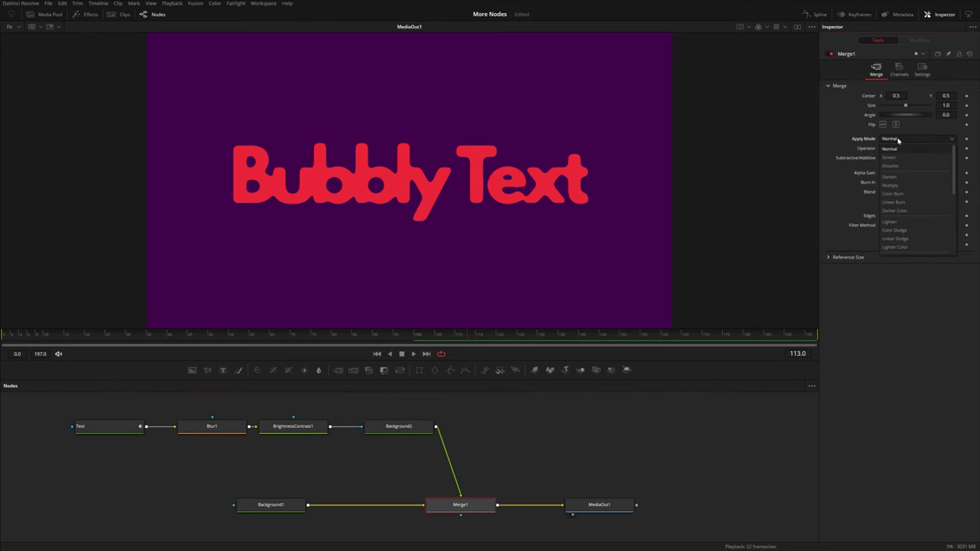
{"action": "left_click", "coordinate": [889, 157]}
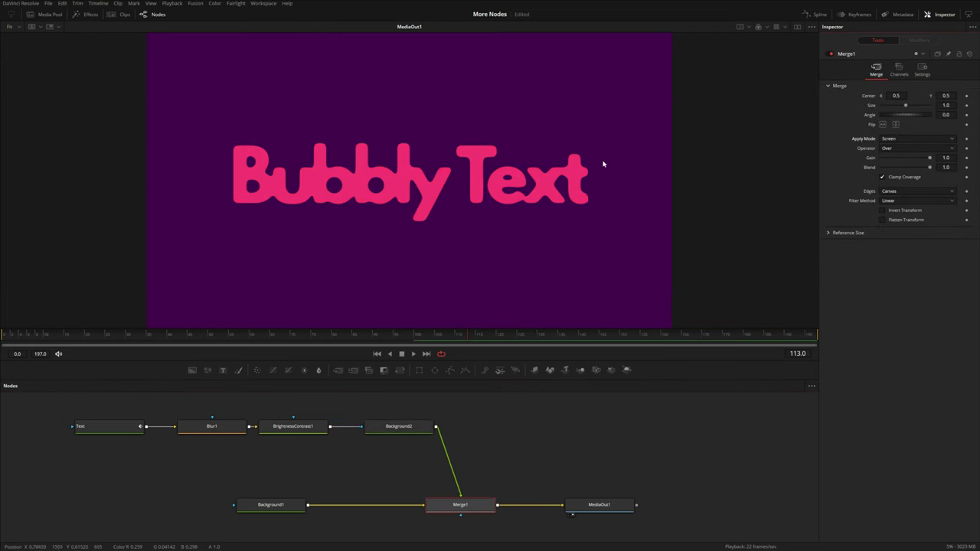
{"action": "left_click", "coordinate": [298, 505]}
{"action": "mouse_move", "coordinate": [947, 175]}
{"action": "left_mouse_down"}
{"action": "mouse_move", "coordinate": [948, 159]}
{"action": "mouse_move", "coordinate": [947, 177]}
{"action": "left_mouse_up"}
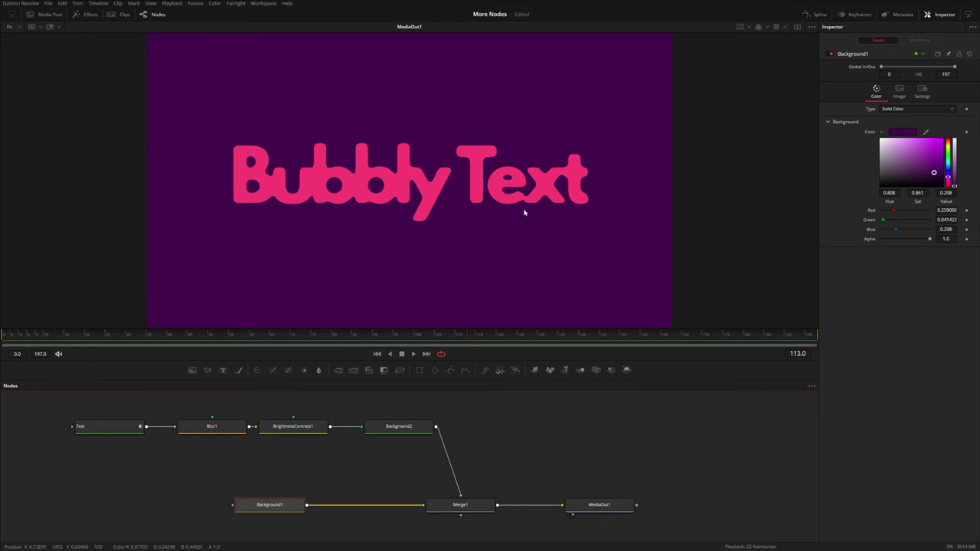
- Set Blur1's blur size to 12.7 and scrub through the bubbly text animation
{"action": "left_click_drag", "start_coordinate": [401, 426], "coordinate": [384, 426]}
{"action": "left_click", "coordinate": [221, 430]}
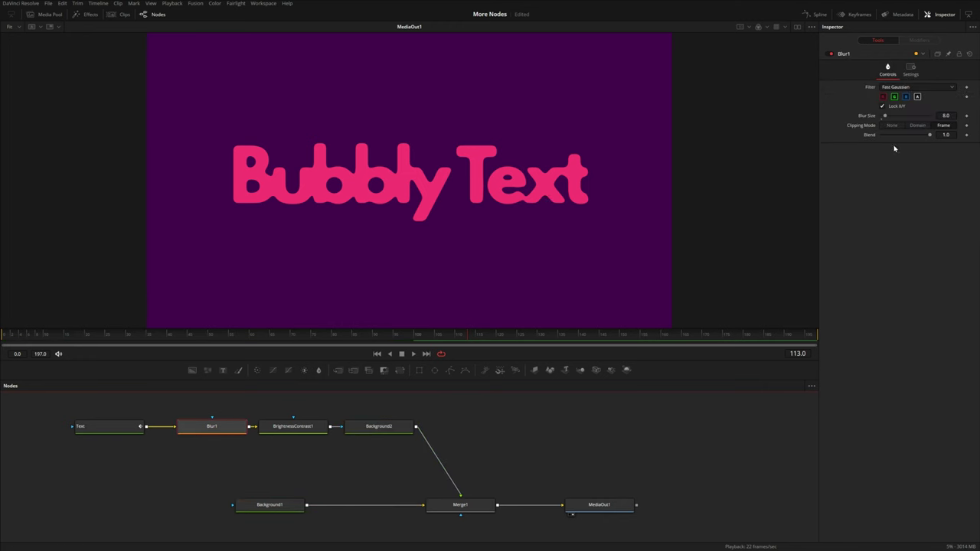
{"action": "mouse_move", "coordinate": [885, 115]}
{"action": "left_mouse_down"}
{"action": "mouse_move", "coordinate": [899, 115]}
{"action": "mouse_move", "coordinate": [887, 115]}
{"action": "left_mouse_up"}
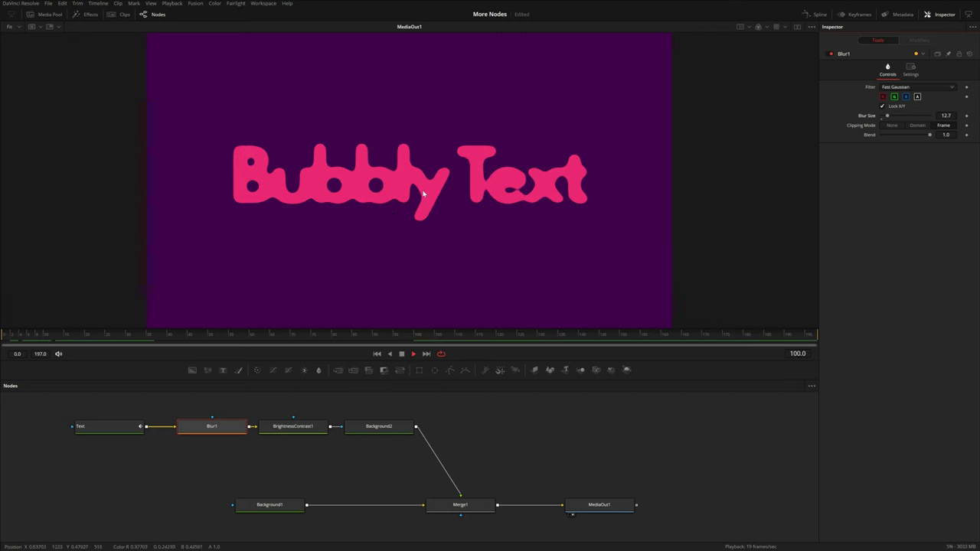
{"action": "left_click", "coordinate": [85, 341]}
{"action": "left_click_drag", "start_coordinate": [88, 338], "coordinate": [316, 342]}
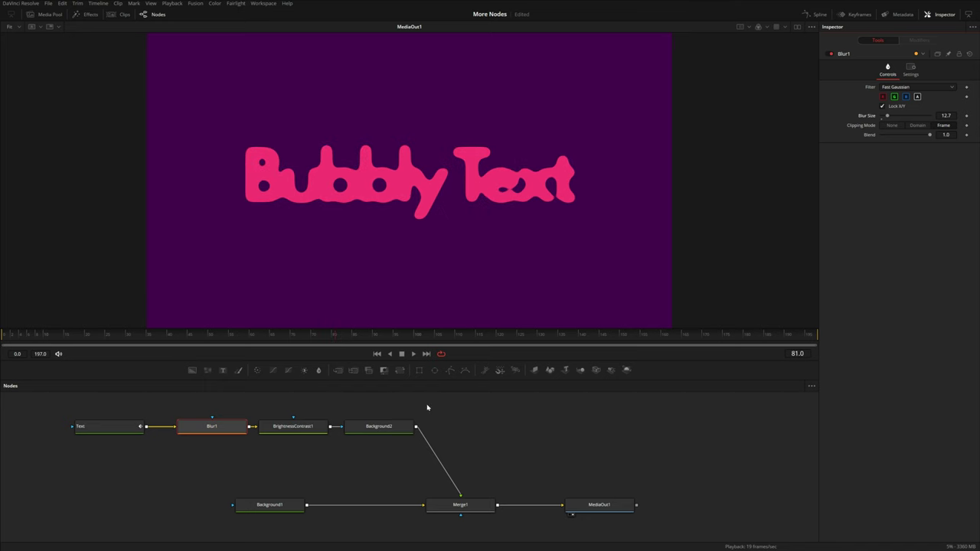
- Insert a Filter node between Background2 and Merge1
{"action": "left_click", "coordinate": [398, 425]}
{"action": "key", "text": "shift+space"}
{"action": "type", "text": "filt"}
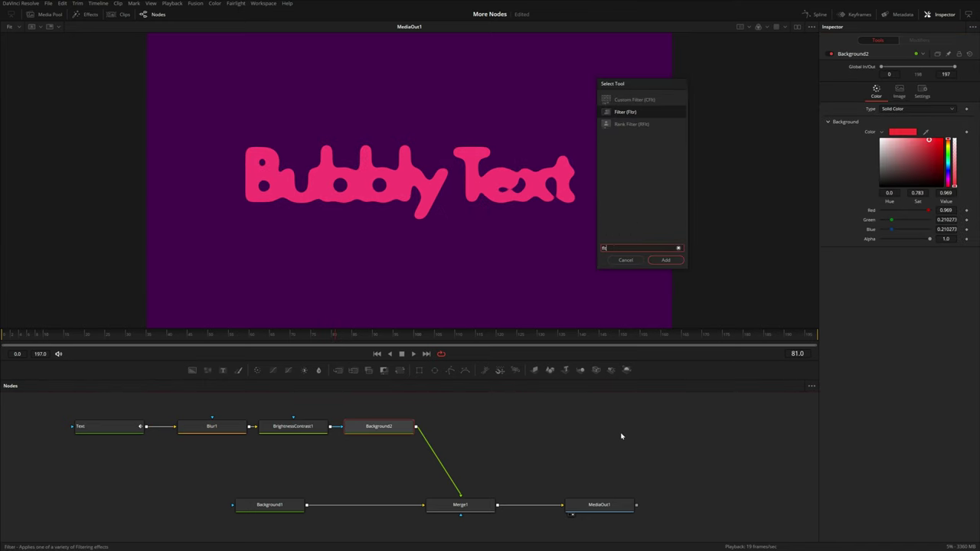
{"action": "key", "text": "Return"}
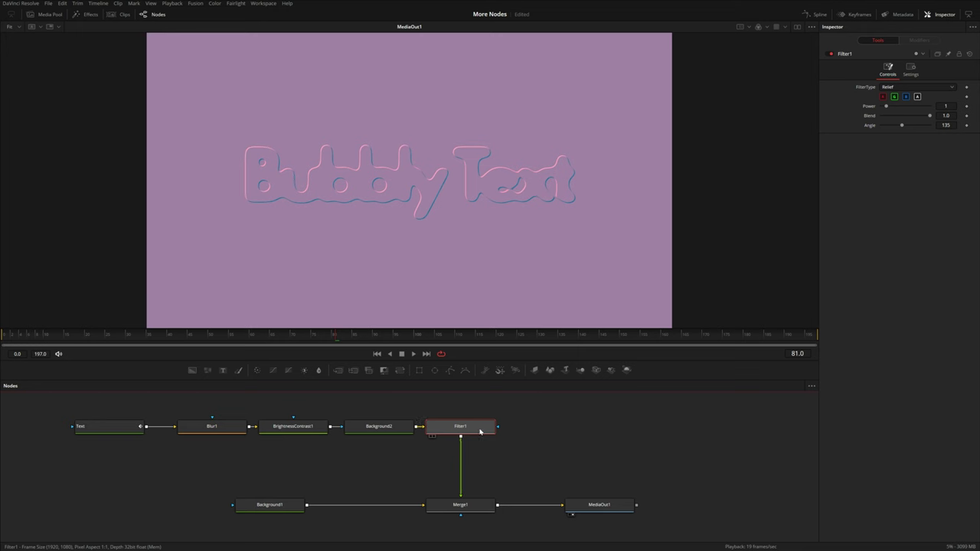
- Set Filter1's type to Emboss Over with power 7 and exclude the alpha channel from the filter
{"action": "left_click", "coordinate": [912, 86]}
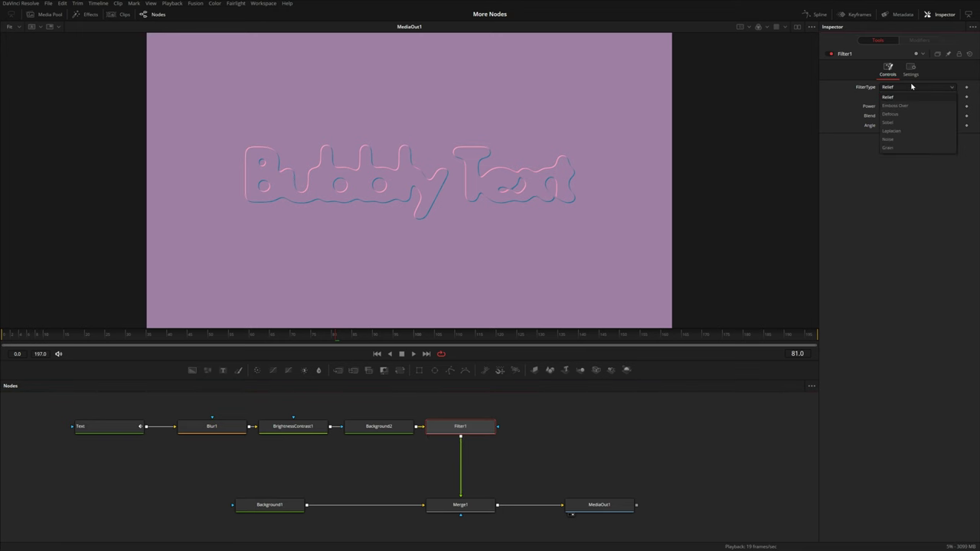
{"action": "key", "text": "Return"}
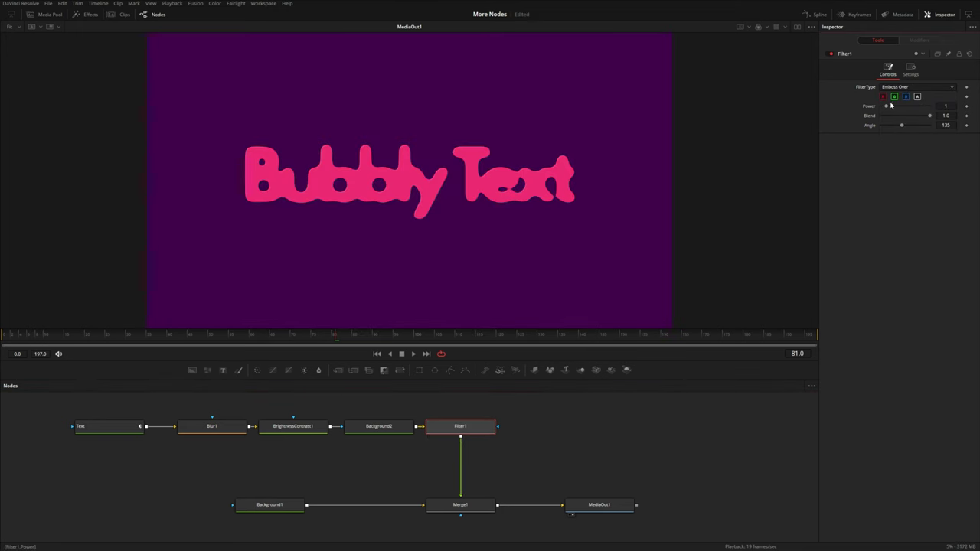
{"action": "left_click_drag", "start_coordinate": [887, 108], "coordinate": [916, 108]}
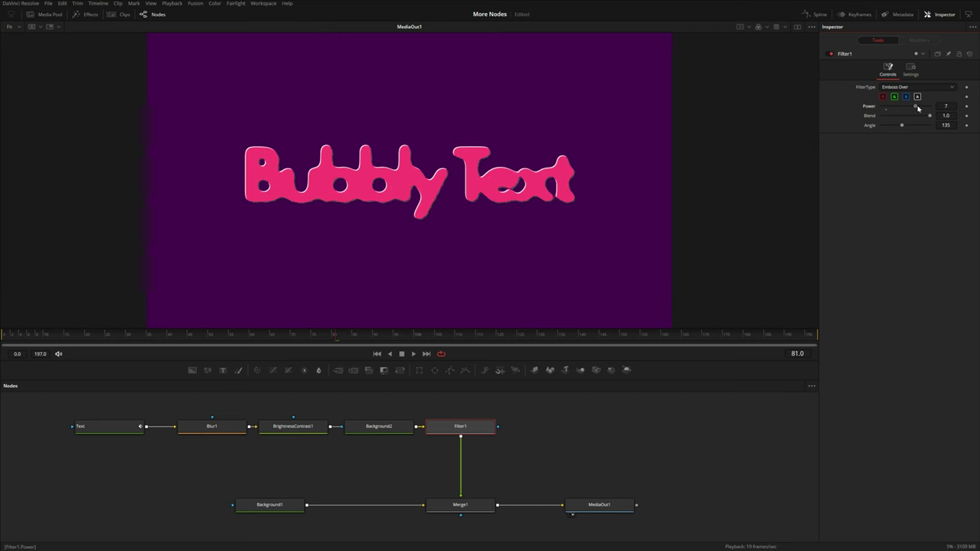
{"action": "scroll", "coordinate": [479, 197], "scroll_direction": "up", "scroll_amount": 6}
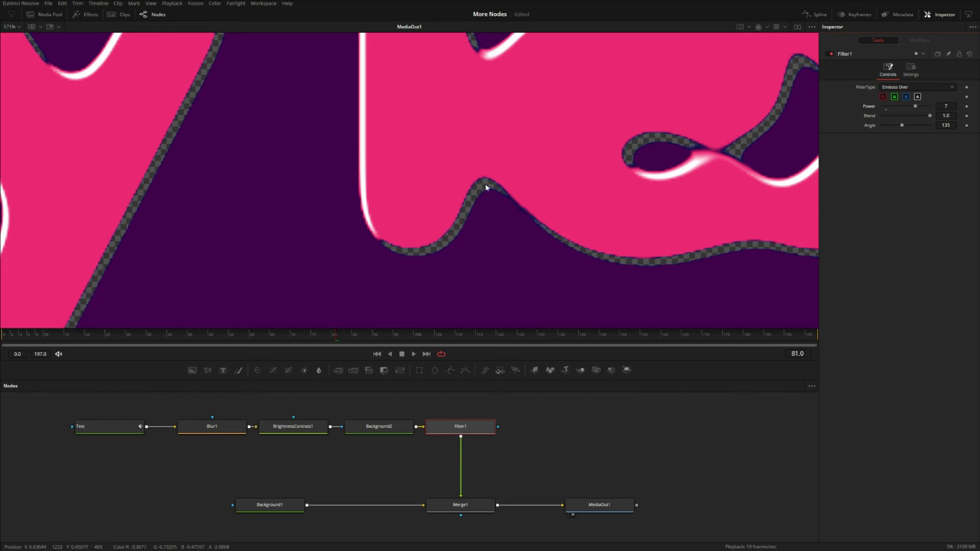
{"action": "left_click", "coordinate": [917, 97]}
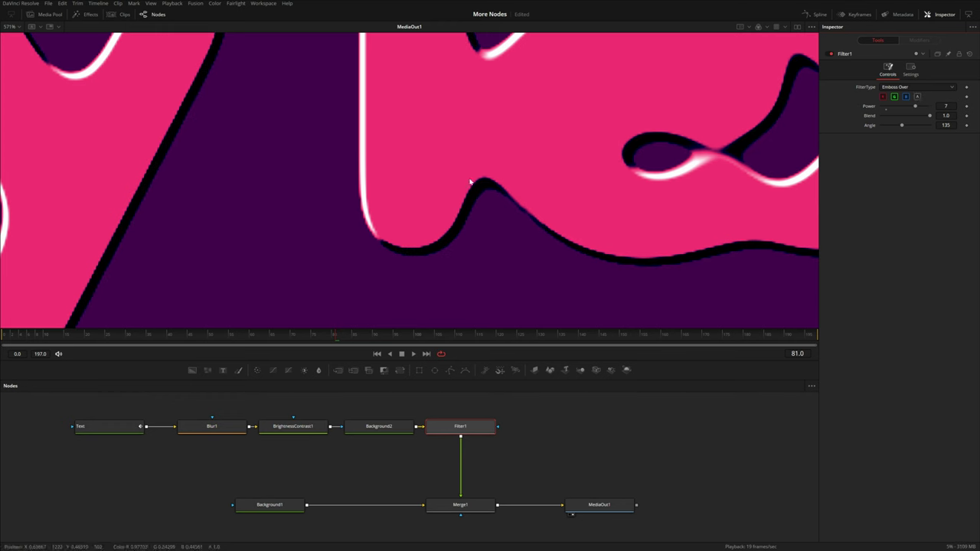
{"action": "scroll", "coordinate": [410, 169], "scroll_direction": "down", "scroll_amount": 1}
{"action": "left_click_drag", "start_coordinate": [411, 166], "coordinate": [422, 246]}
{"action": "left_click_drag", "start_coordinate": [405, 146], "coordinate": [425, 205]}
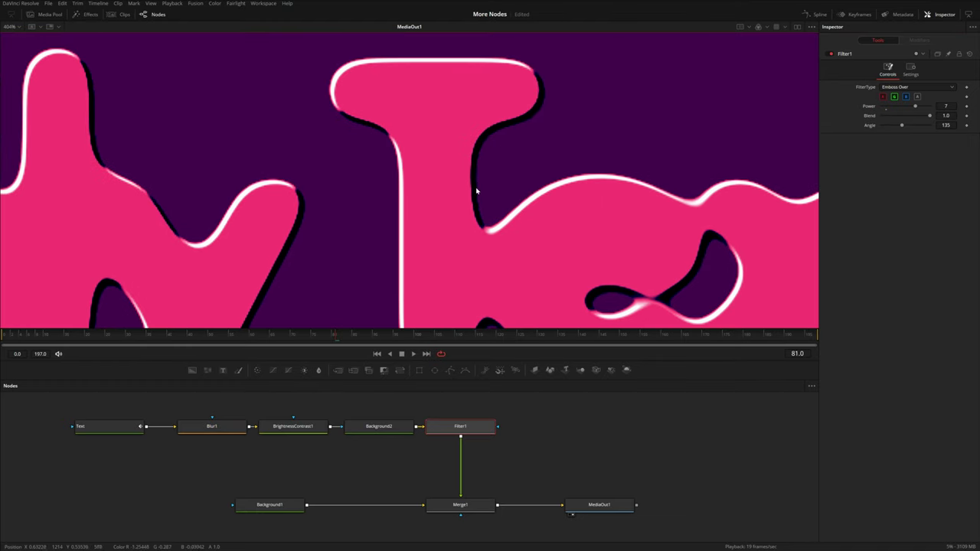
- Shift the text branch nodes back and insert a Blur node after Filter1 with blur size about 4.7
{"action": "left_click_drag", "start_coordinate": [510, 413], "coordinate": [97, 449]}
{"action": "left_click_drag", "start_coordinate": [446, 429], "coordinate": [390, 427]}
{"action": "left_click_drag", "start_coordinate": [318, 371], "coordinate": [473, 431]}
{"action": "left_click_drag", "start_coordinate": [881, 116], "coordinate": [883, 115]}
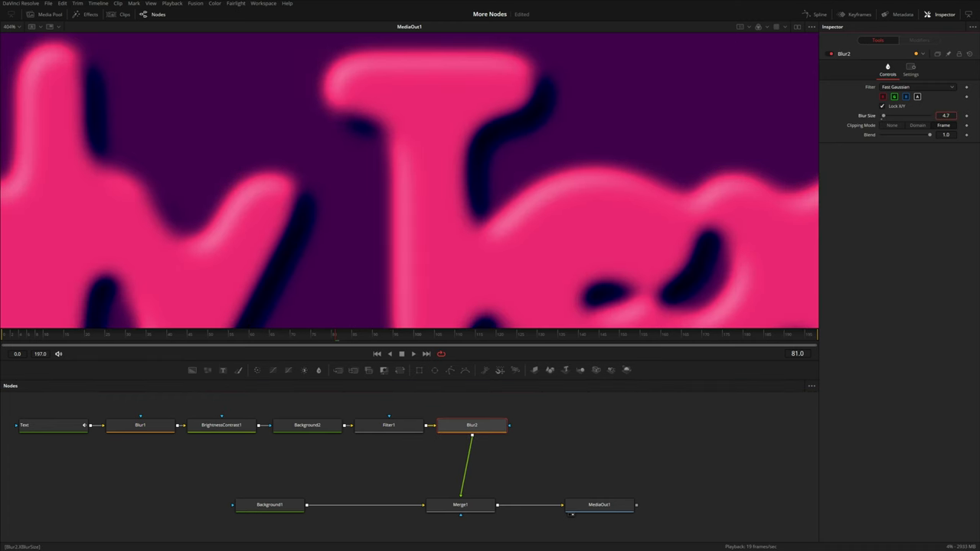
- Insert a BrightnessContrast node between Blur2 and Merge1, and move Merge1 and MediaOut1 along to line up with it
{"action": "left_click_drag", "start_coordinate": [306, 370], "coordinate": [561, 428]}
{"action": "left_click_drag", "start_coordinate": [357, 493], "coordinate": [594, 525]}
{"action": "left_click_drag", "start_coordinate": [590, 505], "coordinate": [690, 505]}
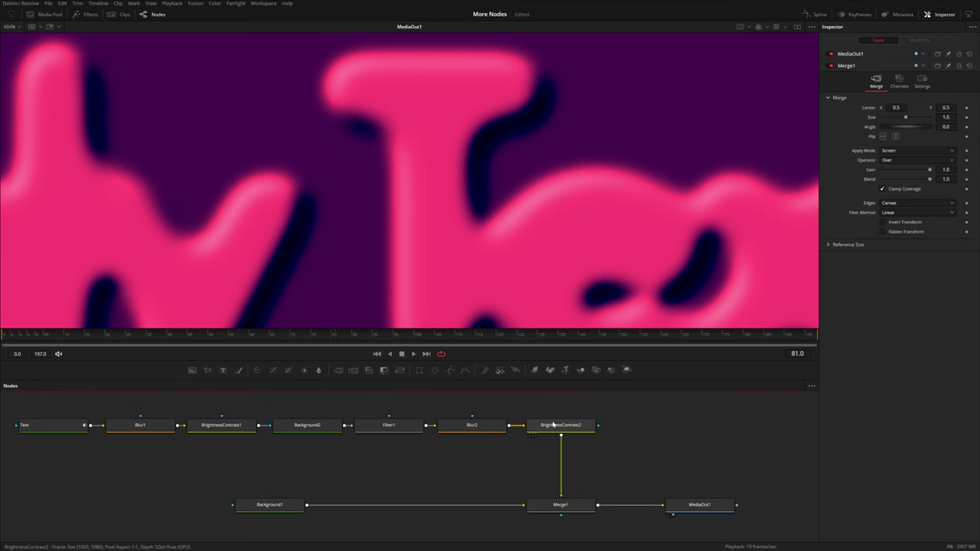
- In BrightnessContrast2, include the alpha channel, clip black and white, and narrow the range to low 0.361 and high 0.467
{"action": "left_click", "coordinate": [561, 425]}
{"action": "left_click", "coordinate": [916, 87]}
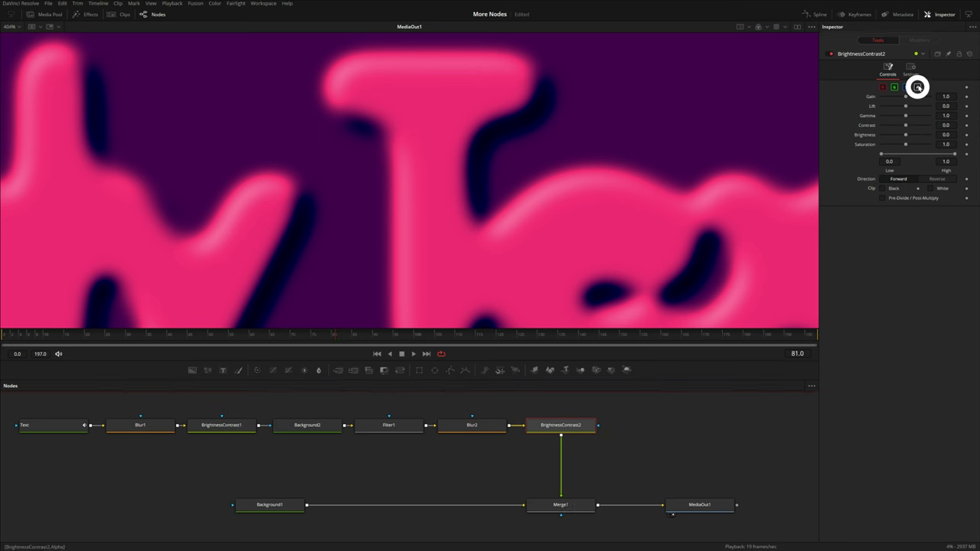
{"action": "left_click", "coordinate": [890, 188]}
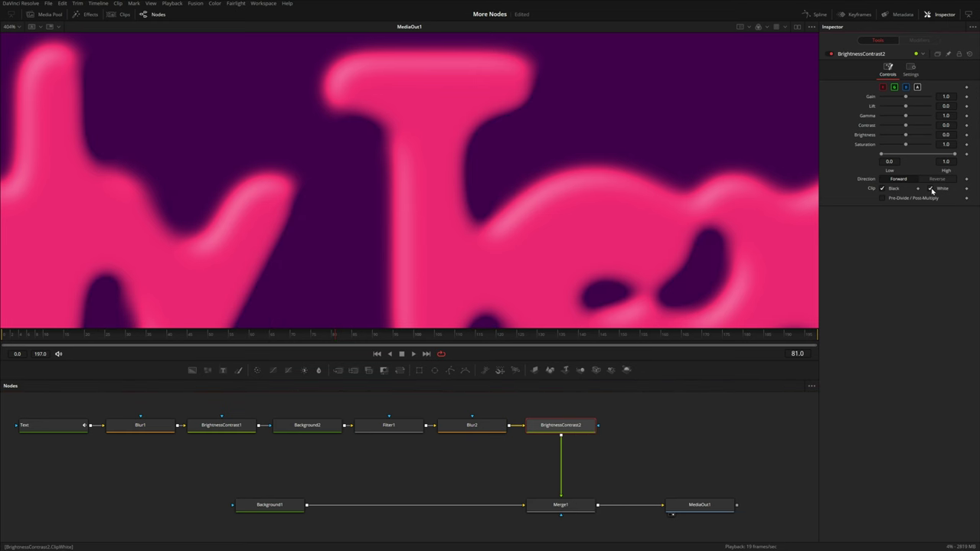
{"action": "left_click_drag", "start_coordinate": [954, 155], "coordinate": [908, 157]}
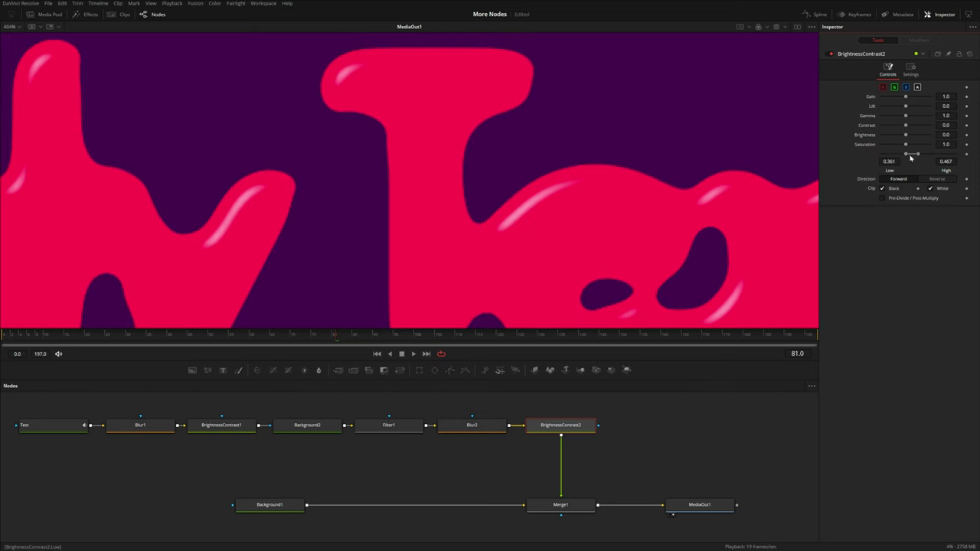
- Set Blur2's blur size to 2.4 and view the outputs of Filter1, Blur2, BrightnessContrast2 and MediaOut1 in turn
{"action": "left_click", "coordinate": [471, 424]}
{"action": "left_click_drag", "start_coordinate": [888, 120], "coordinate": [883, 119]}
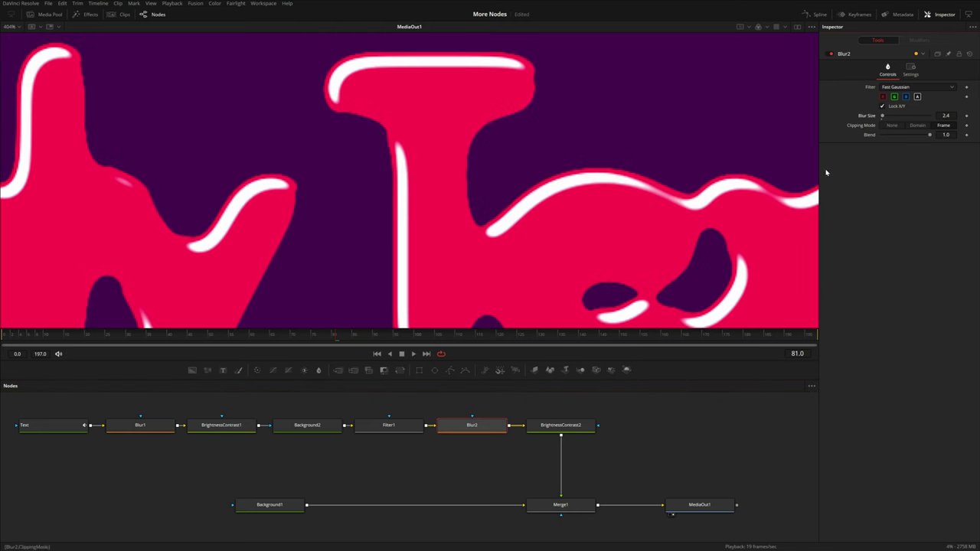
{"action": "left_click_drag", "start_coordinate": [398, 427], "coordinate": [415, 160]}
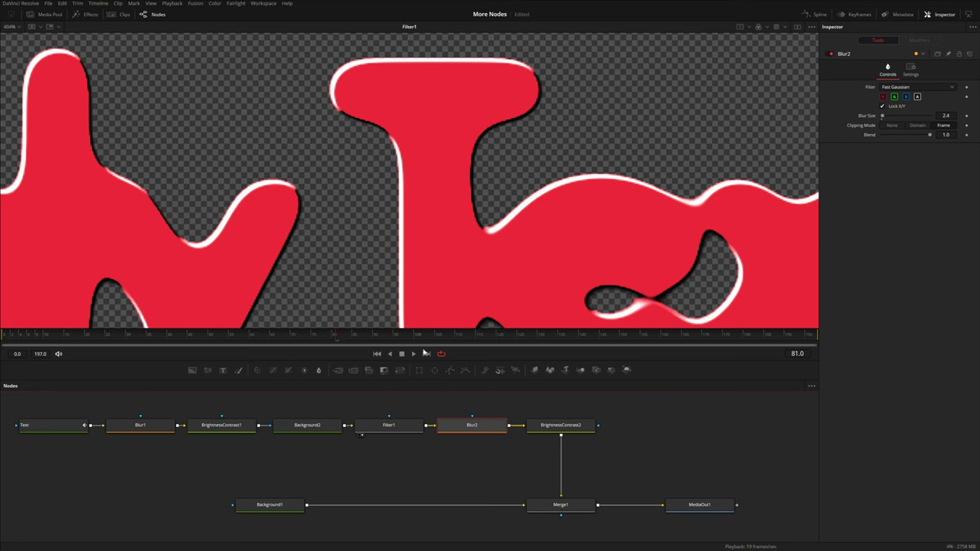
{"action": "left_click", "coordinate": [406, 425]}
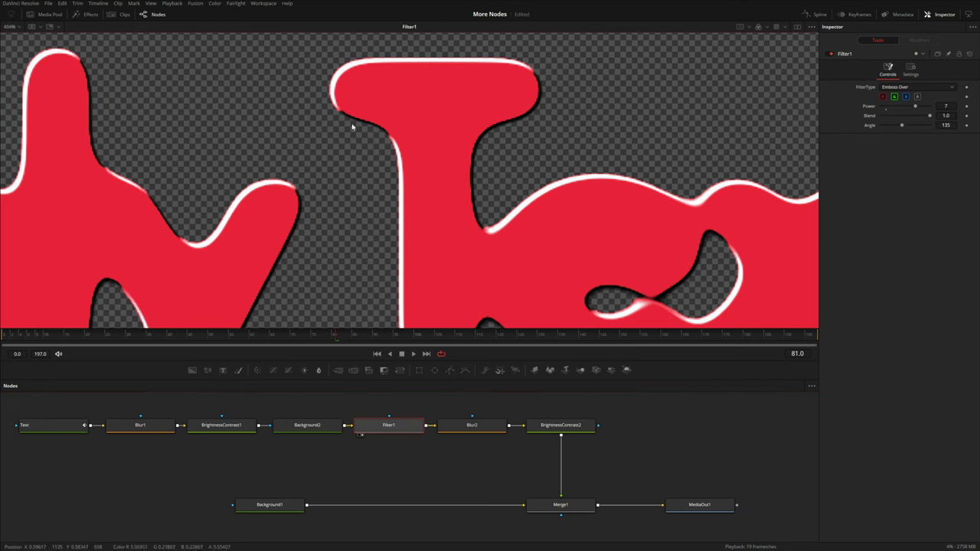
{"action": "left_click_drag", "start_coordinate": [472, 426], "coordinate": [481, 210]}
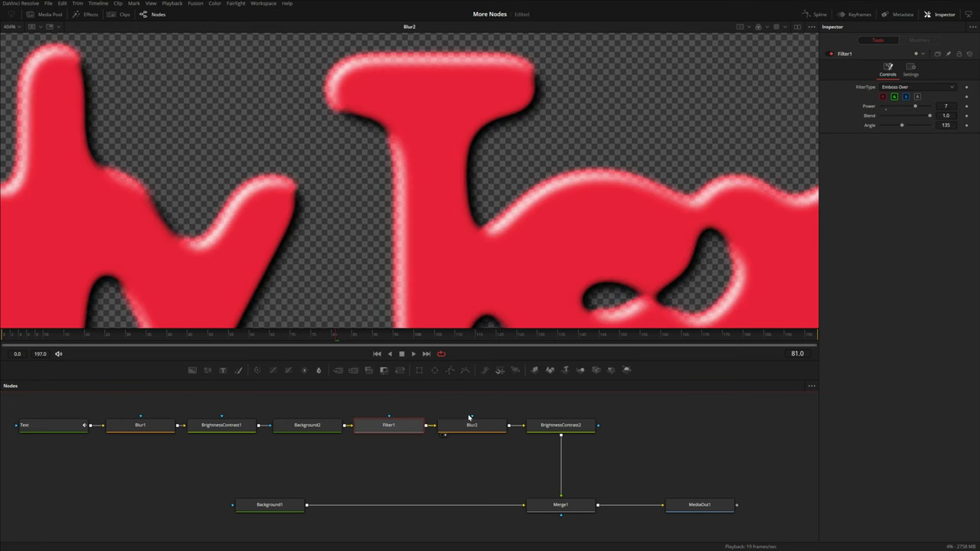
{"action": "left_click", "coordinate": [478, 428]}
{"action": "left_click_drag", "start_coordinate": [561, 426], "coordinate": [524, 220]}
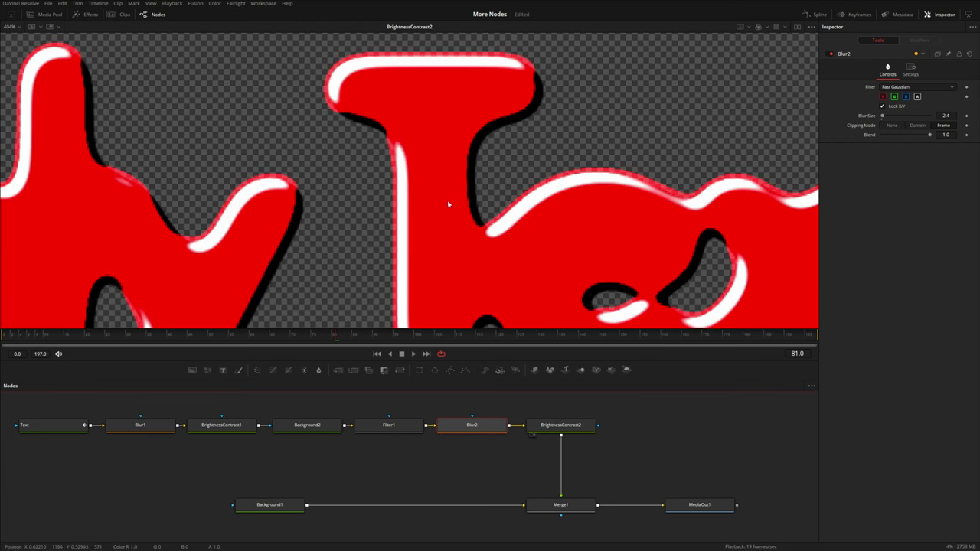
{"action": "left_click_drag", "start_coordinate": [693, 505], "coordinate": [620, 204]}
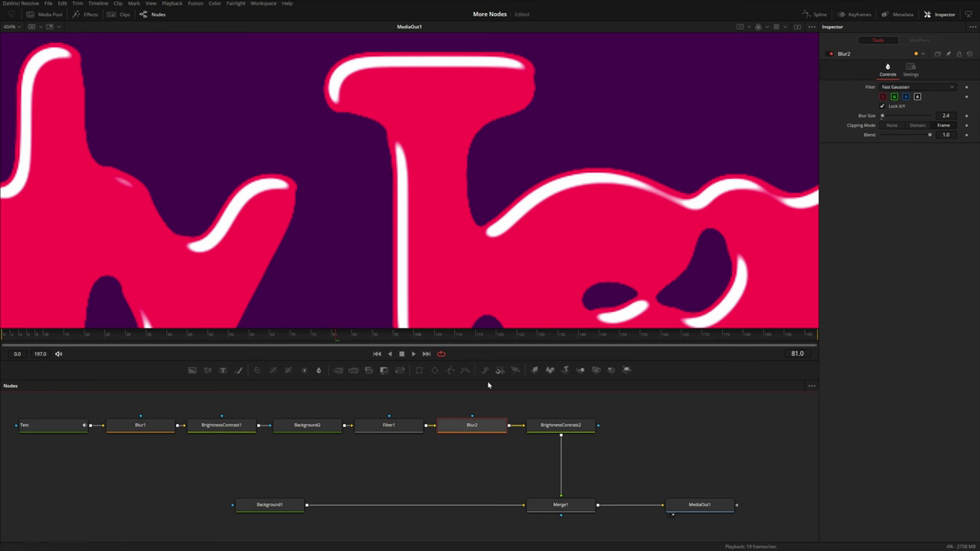
- Readjust BrightnessContrast2's range to low 0.339 and high 0.434
{"action": "left_click_drag", "start_coordinate": [479, 452], "coordinate": [587, 428]}
{"action": "left_click", "coordinate": [571, 431]}
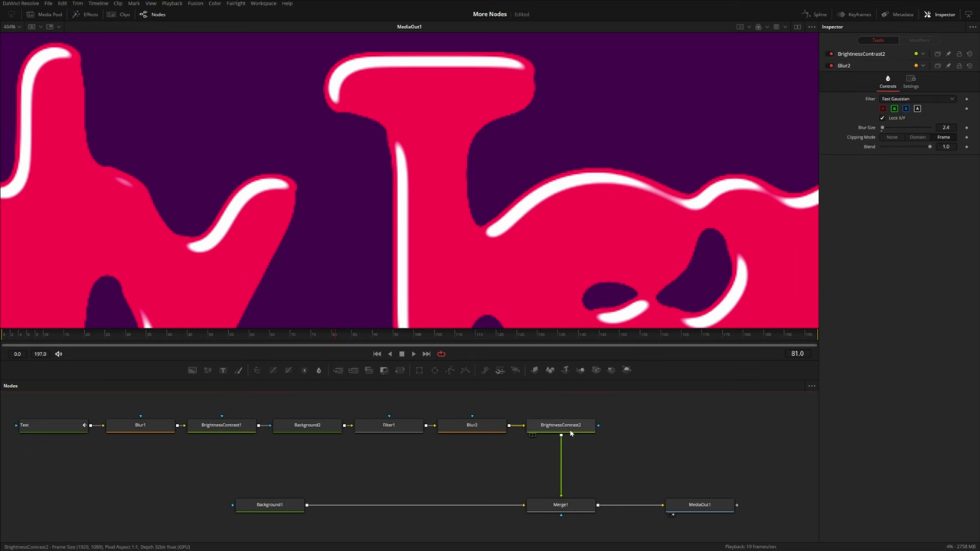
{"action": "left_click_drag", "start_coordinate": [905, 157], "coordinate": [910, 156]}
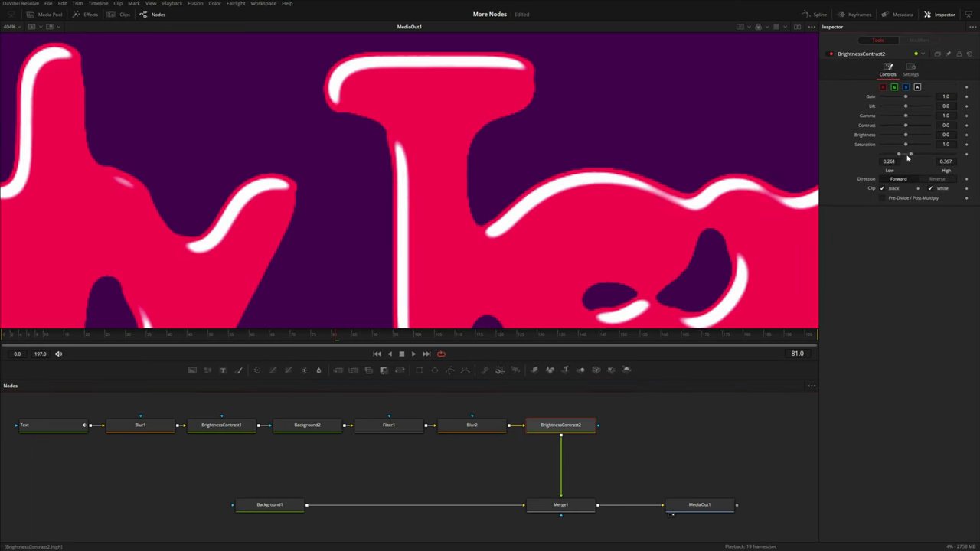
- Set Filter1's emboss angle to 45 to change the direction of the text highlights
{"action": "key", "text": "ctrl+1"}
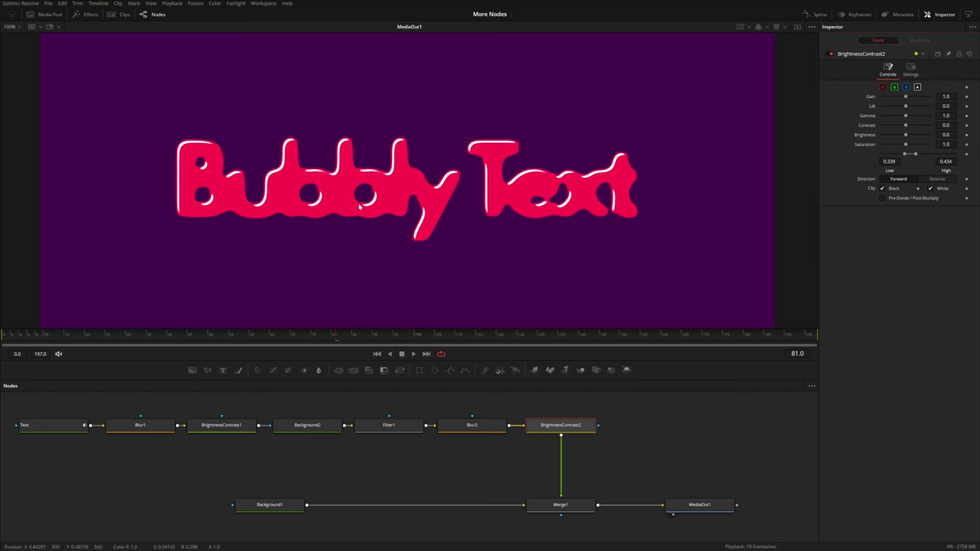
{"action": "left_click", "coordinate": [389, 427]}
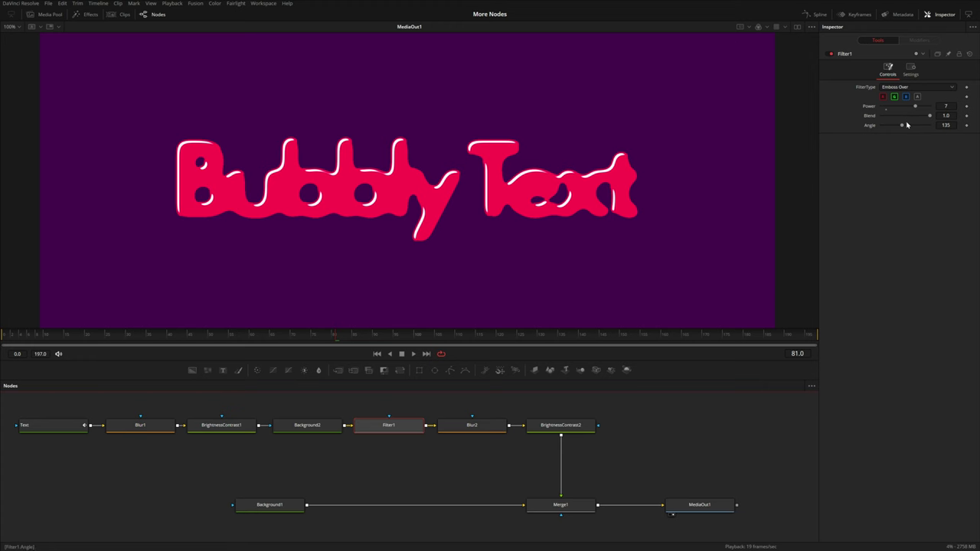
{"action": "left_click_drag", "start_coordinate": [902, 127], "coordinate": [891, 127]}
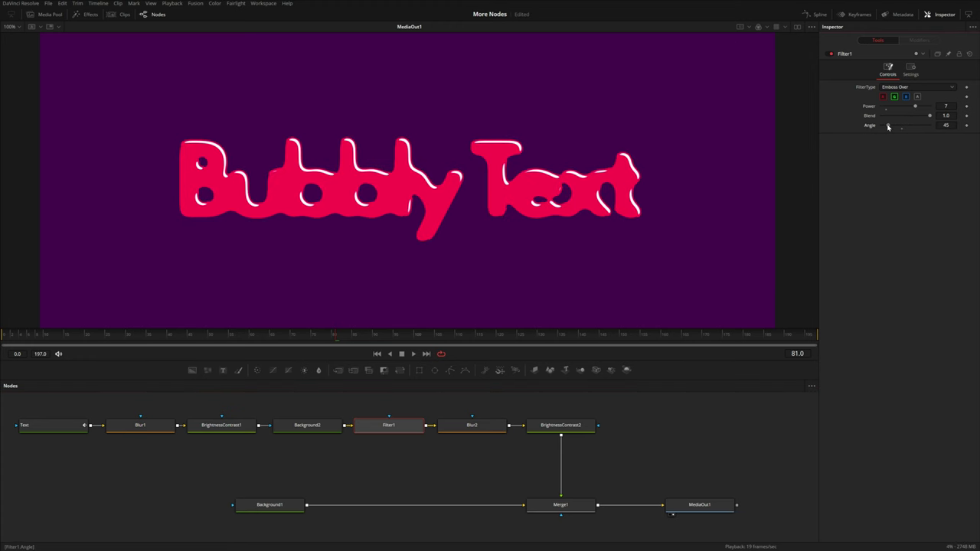
- Try a larger blur size on Blur1, select the Text node, and move the playhead to frame 110
{"action": "left_click", "coordinate": [148, 424]}
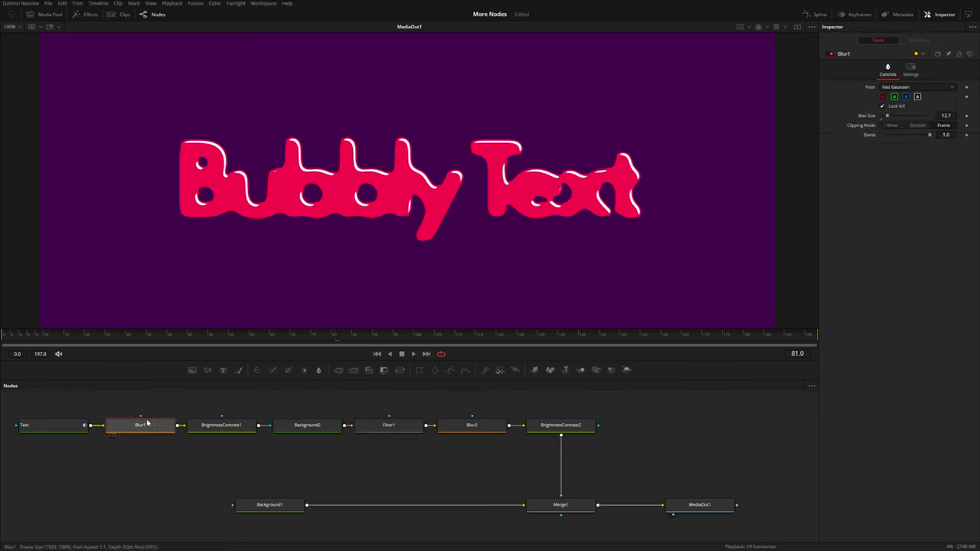
{"action": "mouse_move", "coordinate": [887, 116]}
{"action": "left_mouse_down"}
{"action": "mouse_move", "coordinate": [902, 116]}
{"action": "mouse_move", "coordinate": [890, 115]}
{"action": "left_mouse_up"}
{"action": "left_click", "coordinate": [53, 424]}
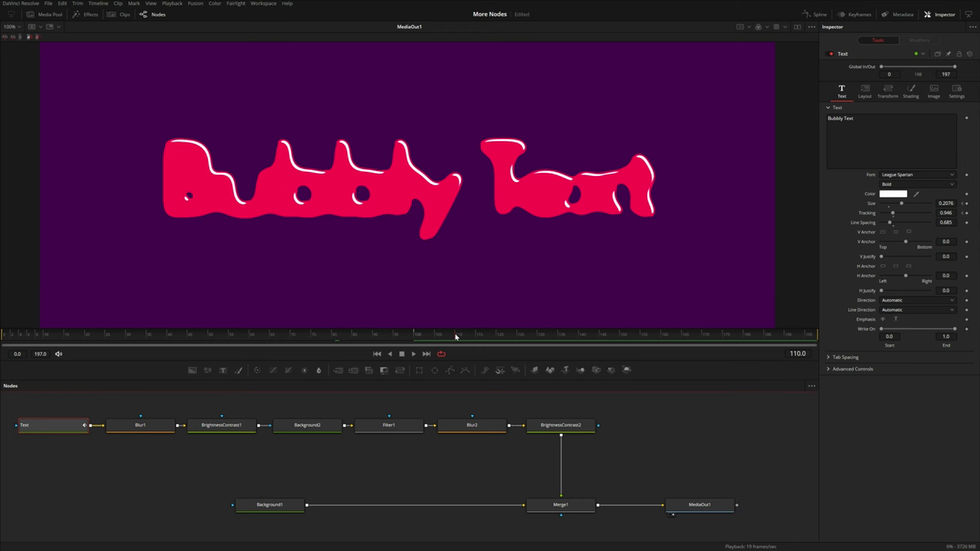
- Set Blur1's blur size to 6.4 and add a keyframe for it at frame 110
{"action": "left_click", "coordinate": [139, 425]}
{"action": "left_click_drag", "start_coordinate": [887, 116], "coordinate": [882, 115]}
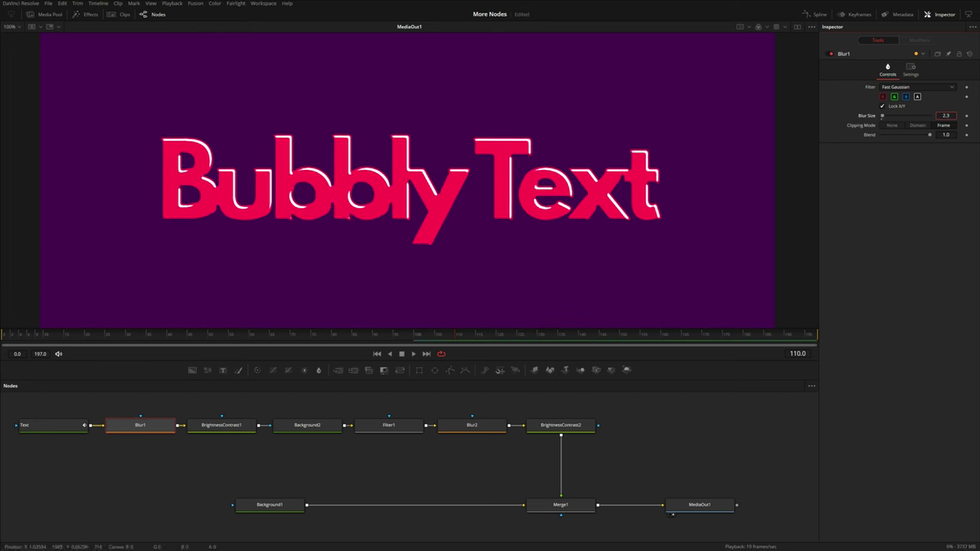
{"action": "left_click_drag", "start_coordinate": [800, 114], "coordinate": [814, 112]}
{"action": "key", "text": "Return"}
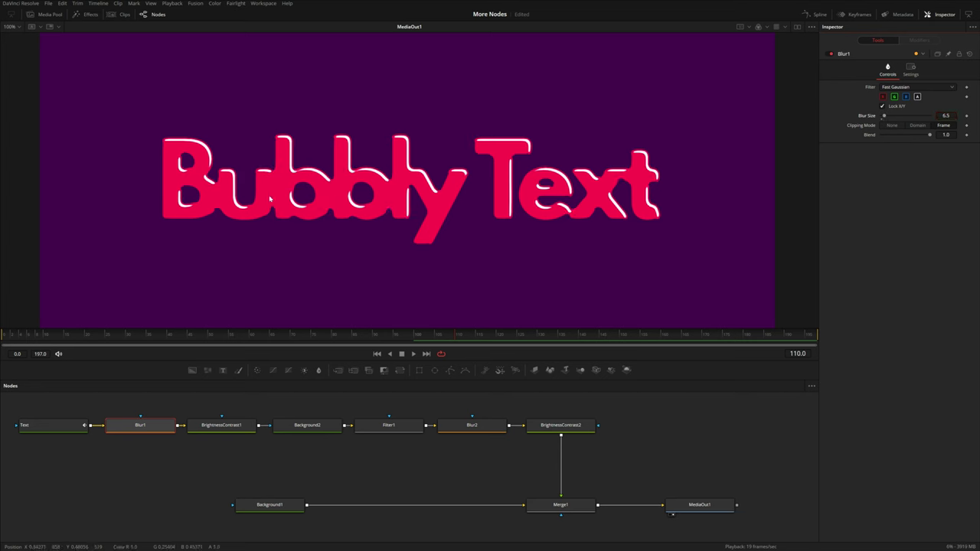
{"action": "left_click", "coordinate": [946, 114]}
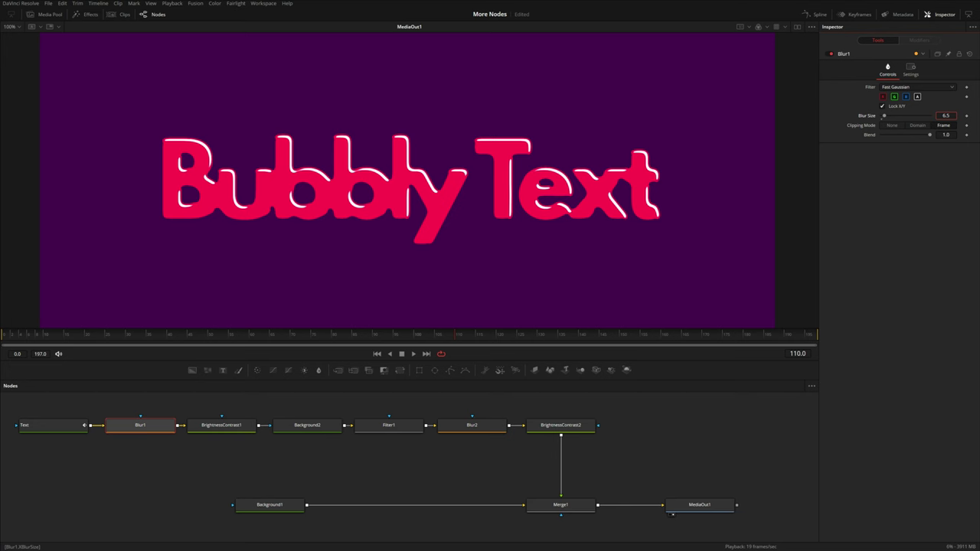
{"action": "key", "text": "Return"}
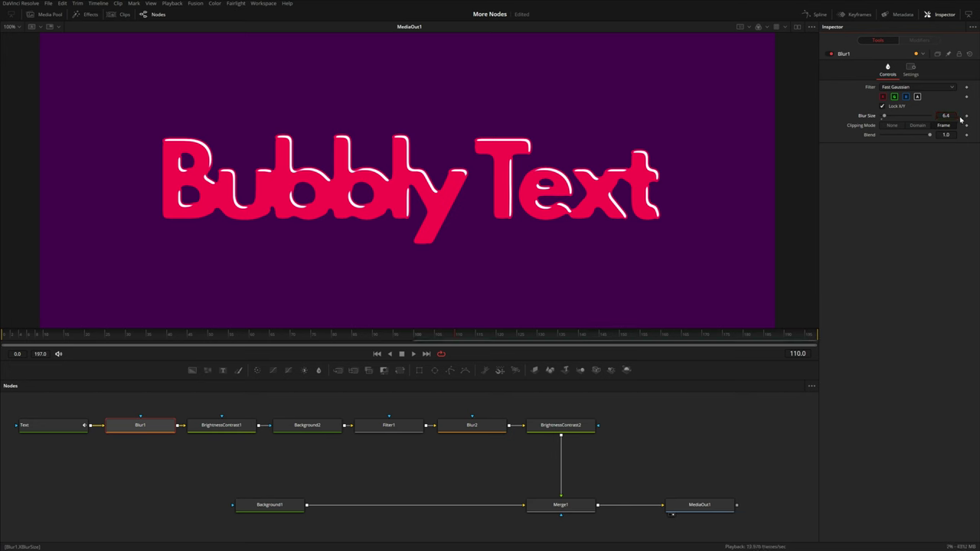
{"action": "left_click", "coordinate": [966, 117]}
- Keyframe Blur1's blur size at 33.6 on frame 0
{"action": "left_click_drag", "start_coordinate": [157, 340], "coordinate": [4, 336]}
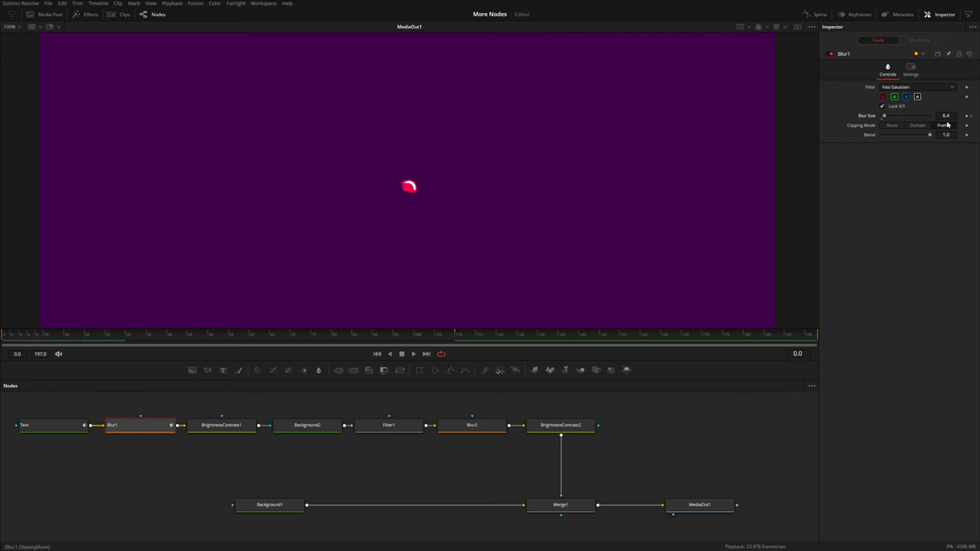
{"action": "left_click_drag", "start_coordinate": [945, 115], "coordinate": [976, 116]}
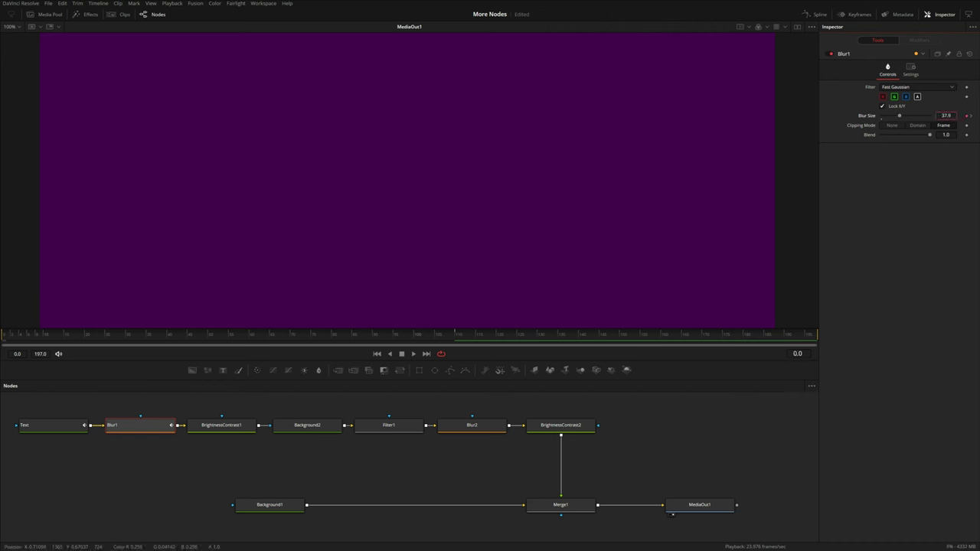
{"action": "key", "text": "Return"}
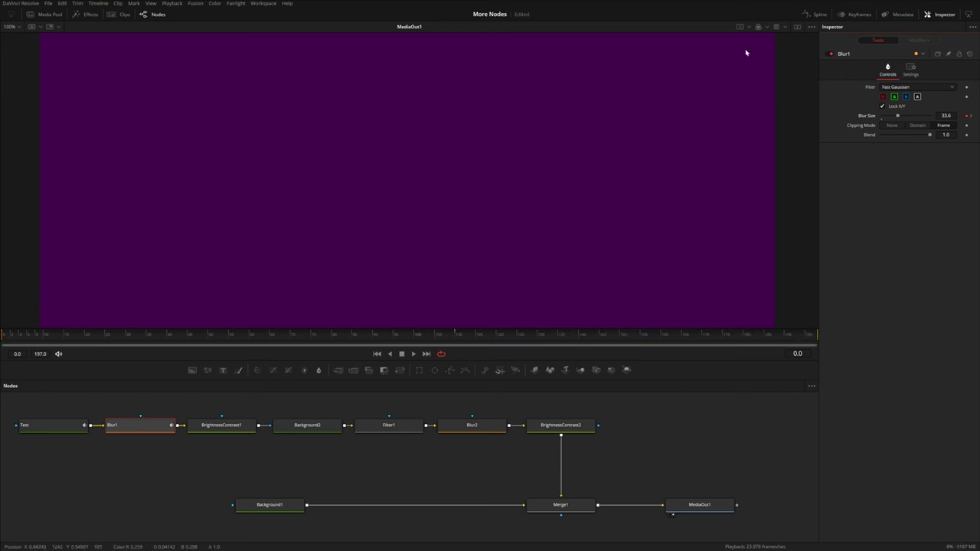
- Smooth Blur1's two blur size keyframes in the Spline editor, lengthen the first keyframe's outgoing handle, and play the text animation
{"action": "left_click", "coordinate": [815, 14]}
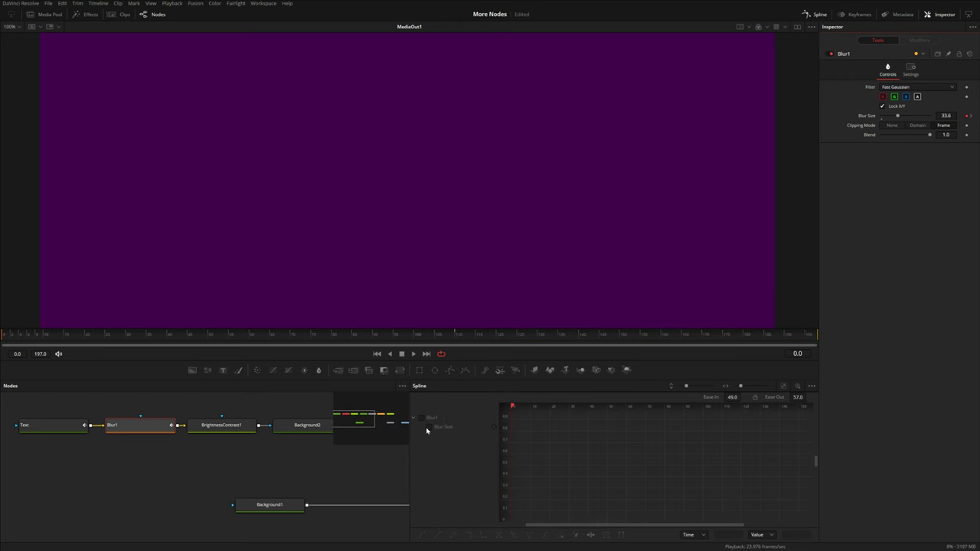
{"action": "left_click", "coordinate": [429, 427]}
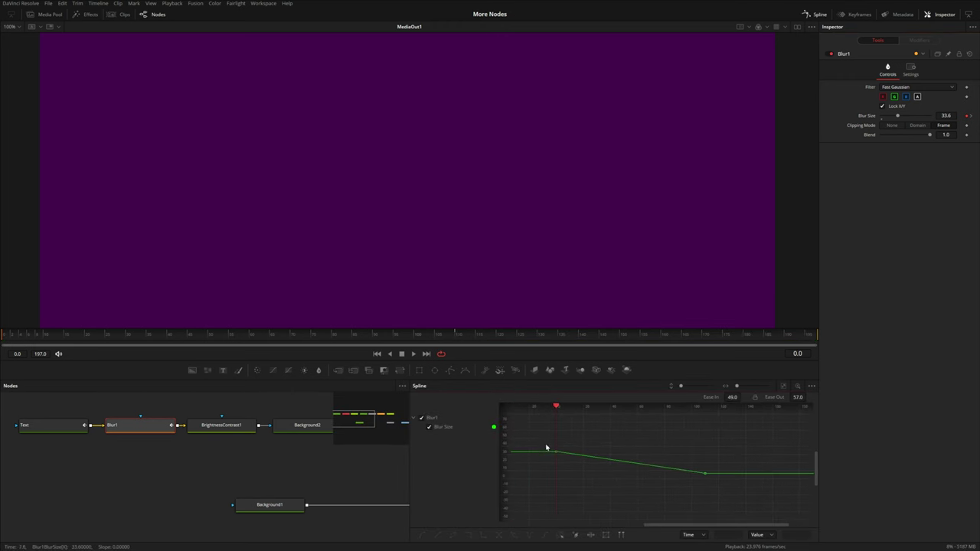
{"action": "left_click_drag", "start_coordinate": [541, 437], "coordinate": [727, 496]}
{"action": "key", "text": "s"}
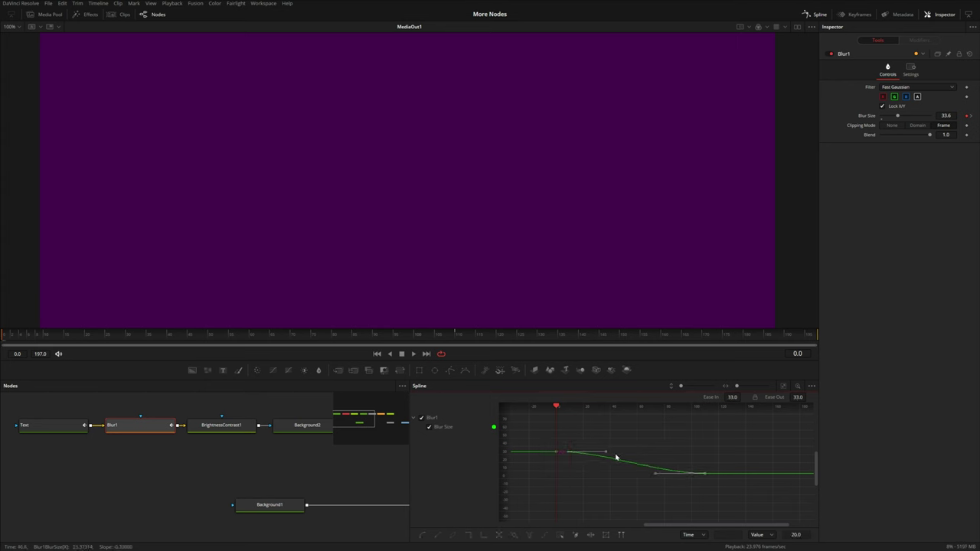
{"action": "left_click_drag", "start_coordinate": [604, 454], "coordinate": [634, 452]}
{"action": "left_click", "coordinate": [811, 14]}
{"action": "key", "text": "space"}
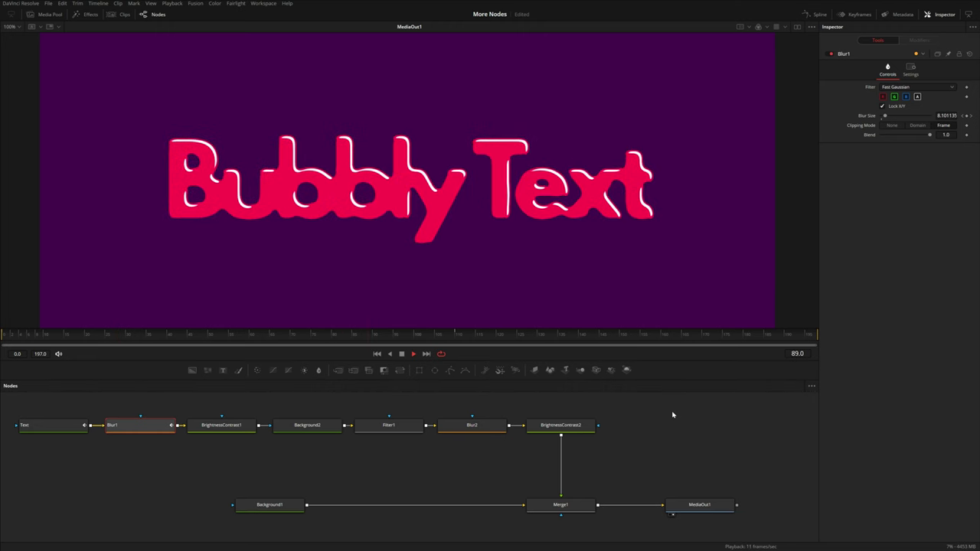
- Compare the text with BrightnessContrast1 and BrightnessContrast2 both disabled and enabled
{"action": "left_click", "coordinate": [222, 426]}
{"action": "left_click", "coordinate": [559, 433], "text": "ctrl"}
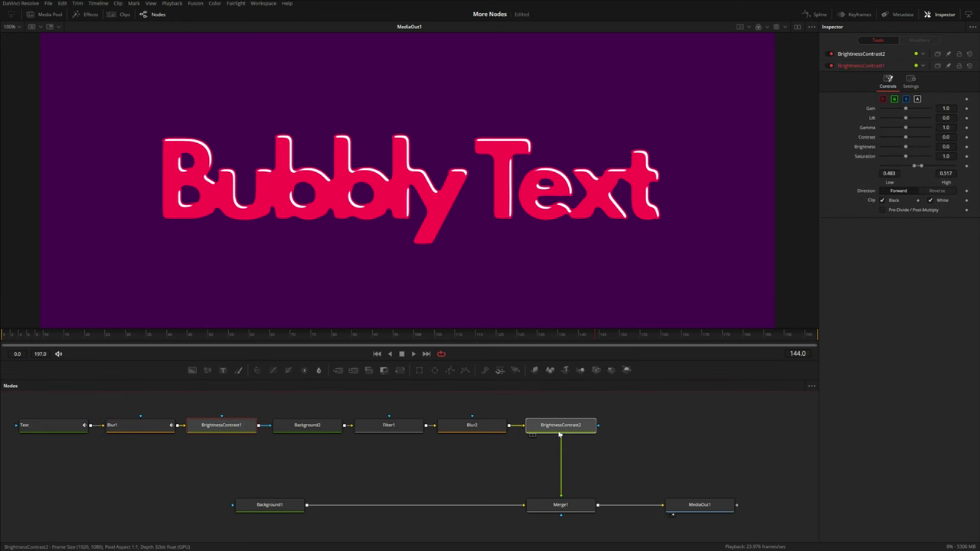
{"action": "key", "text": "ctrl+p"}
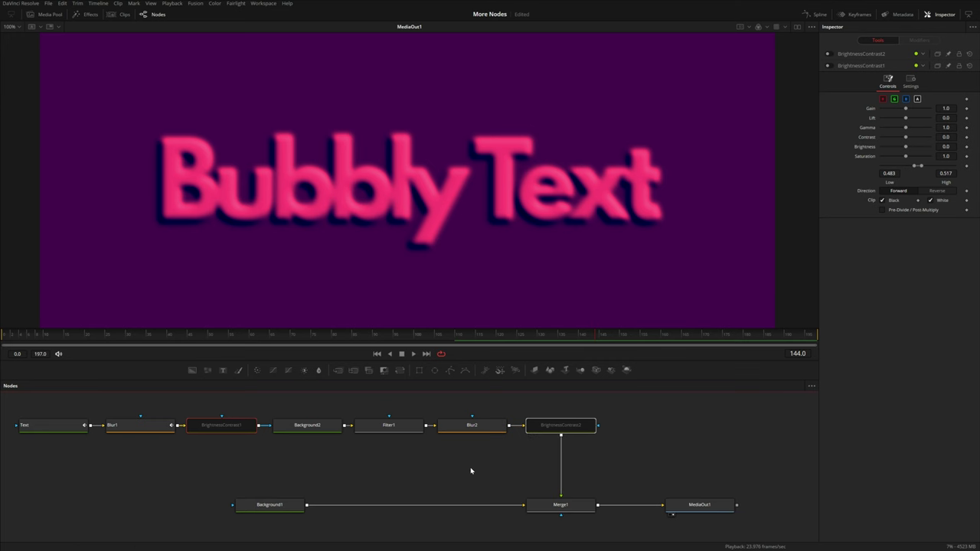
{"action": "key", "text": "ctrl+p"}
{"action": "key", "text": "ctrl+p"}
{"action": "key", "text": "ctrl+p"}
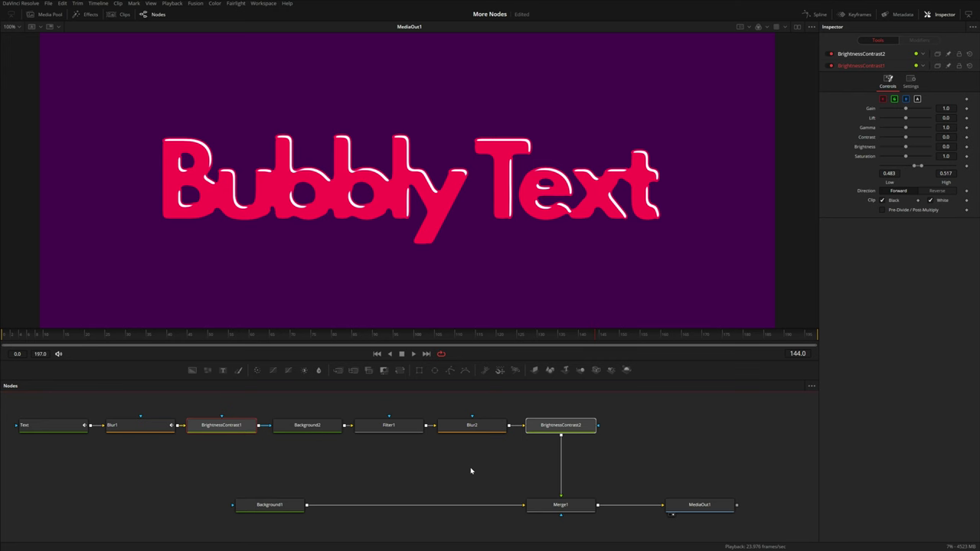
{"action": "key", "text": "ctrl+p"}
{"action": "key", "text": "ctrl+p"}
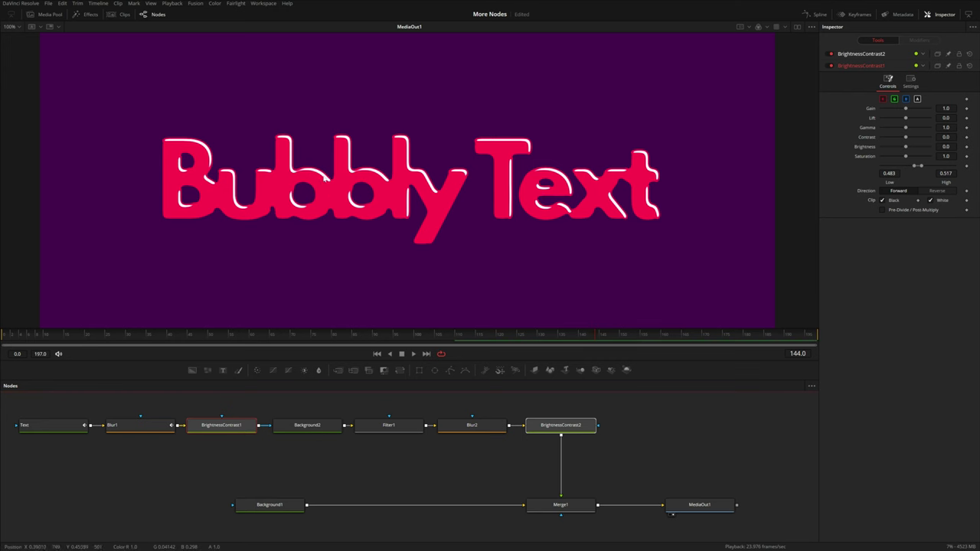
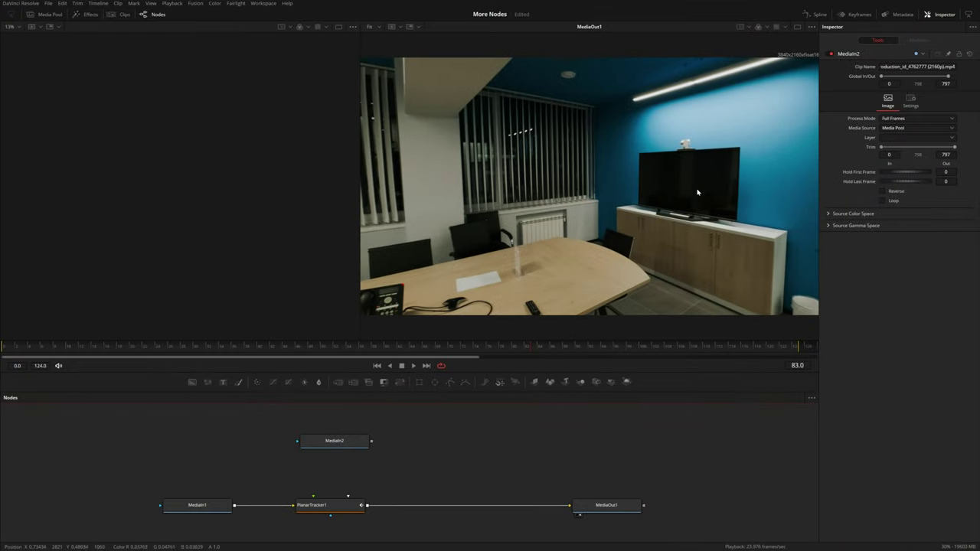
- Move the playhead to frame 48 and set PlanarTracker1's operation mode to Corner Pin
{"action": "left_click", "coordinate": [321, 507]}
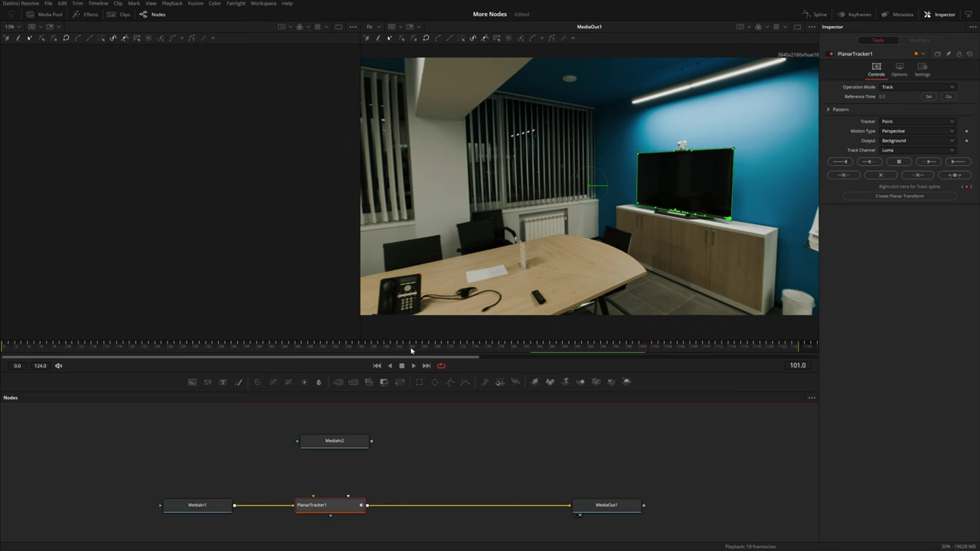
{"action": "left_click", "coordinate": [320, 350]}
{"action": "left_click_drag", "start_coordinate": [320, 350], "coordinate": [310, 349]}
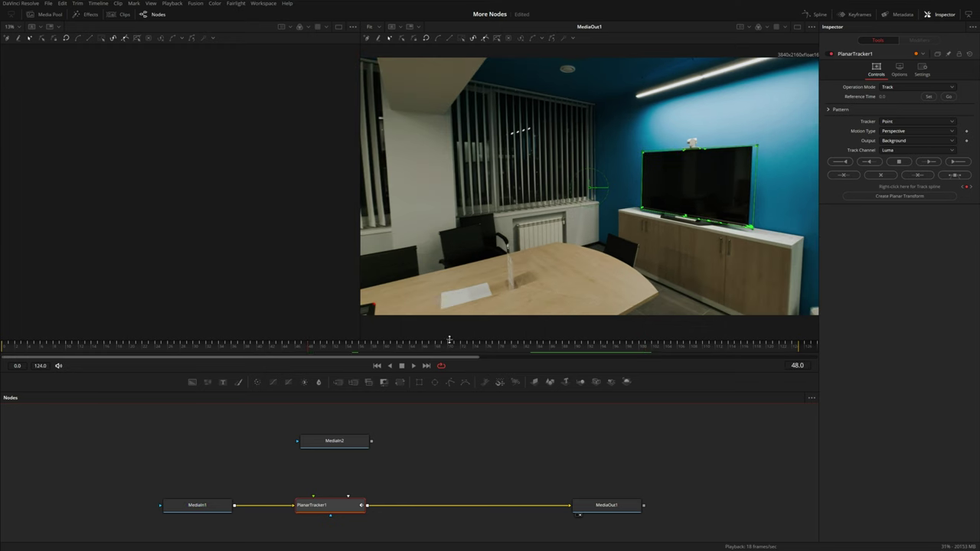
{"action": "left_click", "coordinate": [895, 89]}
{"action": "key", "text": "Down"}
{"action": "key", "text": "Down"}
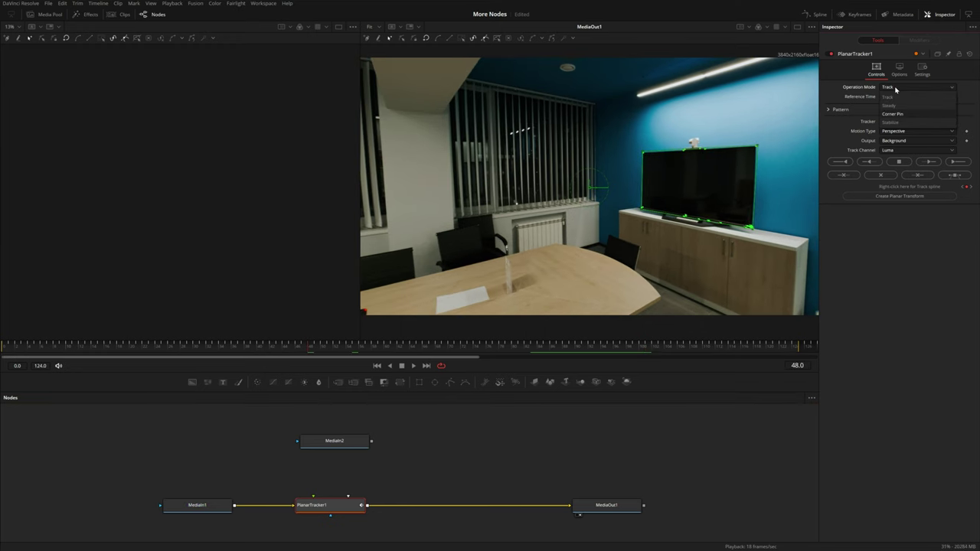
{"action": "key", "text": "Return"}
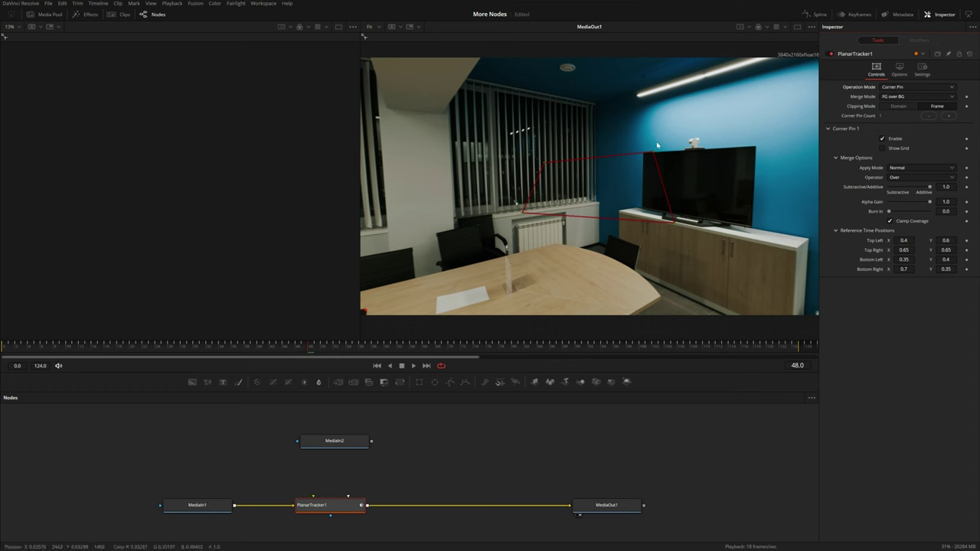
- Fit the four corner pin points to the TV screen's corners and connect MediaIn2 to PlanarTracker1's corner pin input
{"action": "left_click_drag", "start_coordinate": [651, 153], "coordinate": [755, 146]}
{"action": "left_click_drag", "start_coordinate": [674, 223], "coordinate": [750, 225]}
{"action": "left_click_drag", "start_coordinate": [546, 163], "coordinate": [647, 152]}
{"action": "left_click_drag", "start_coordinate": [520, 212], "coordinate": [646, 208]}
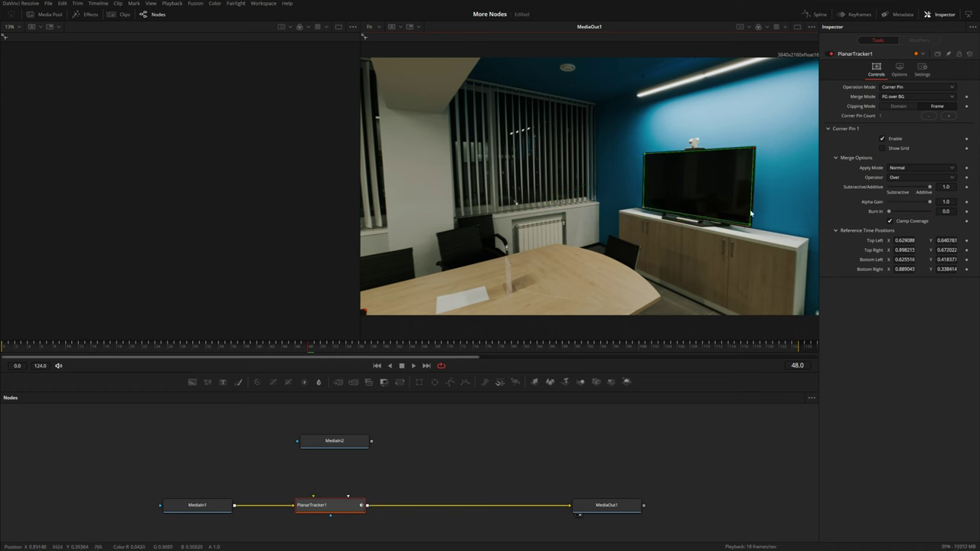
{"action": "left_click_drag", "start_coordinate": [372, 443], "coordinate": [313, 499]}
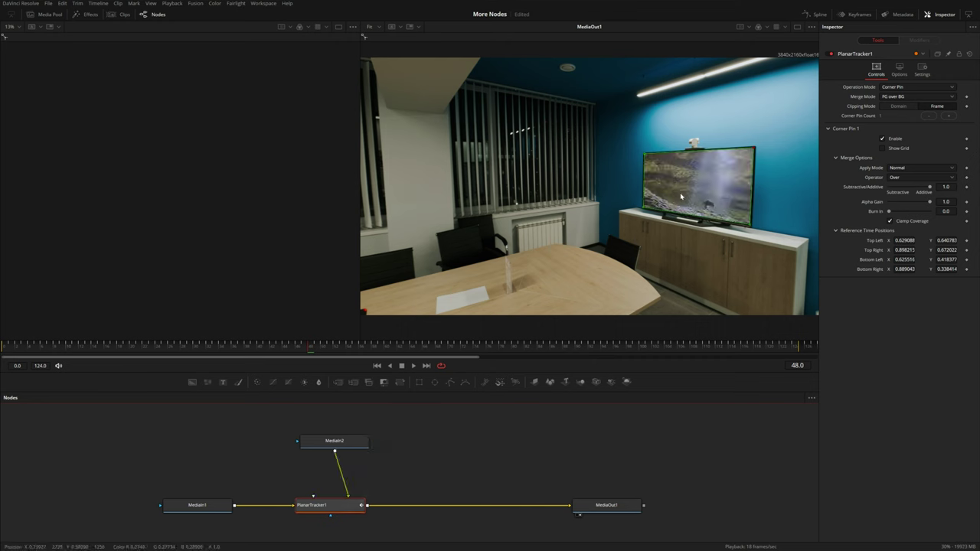
{"action": "left_click", "coordinate": [633, 443]}
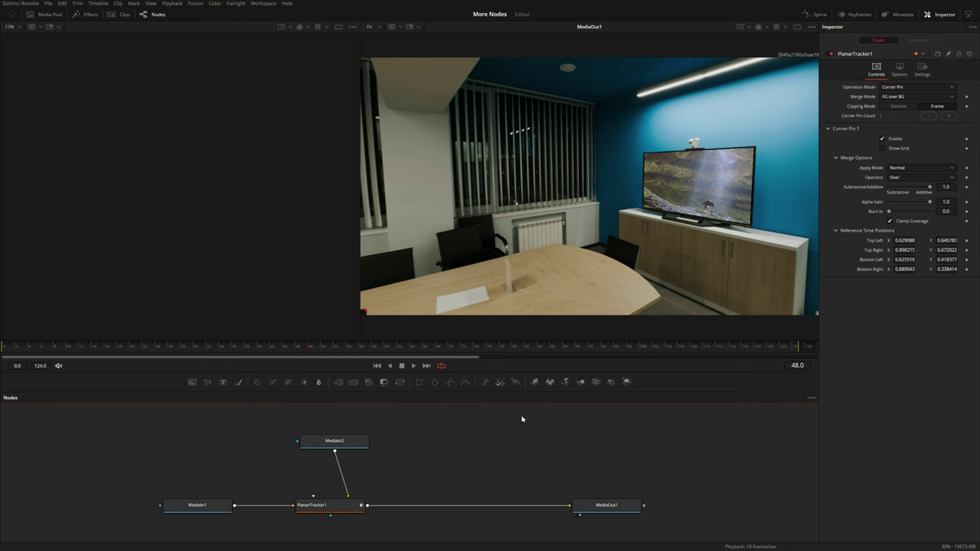
- Merge MediaIn2 over a new Background node and feed the Merge into PlanarTracker1's corner pin input
{"action": "left_click_drag", "start_coordinate": [350, 443], "coordinate": [303, 334]}
{"action": "key", "text": "1"}
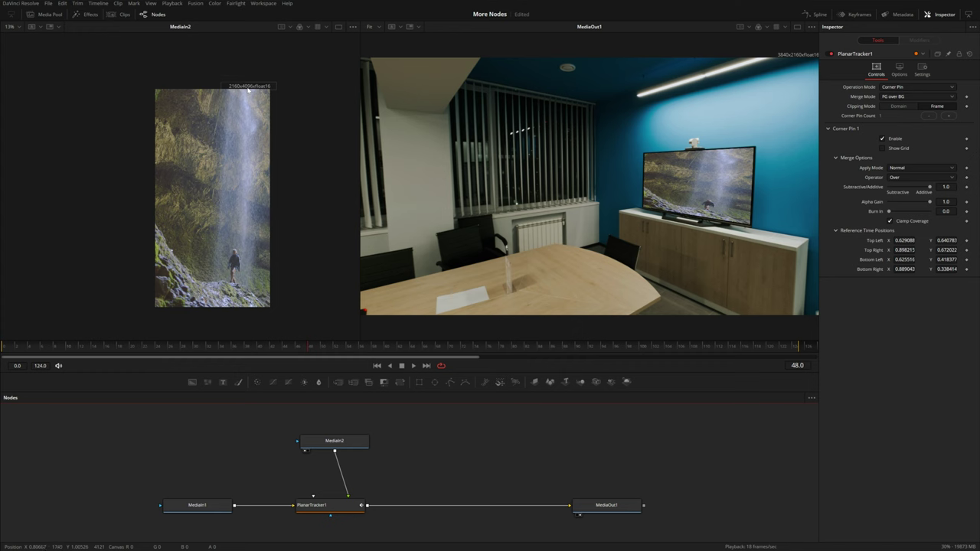
{"action": "left_click", "coordinate": [330, 505]}
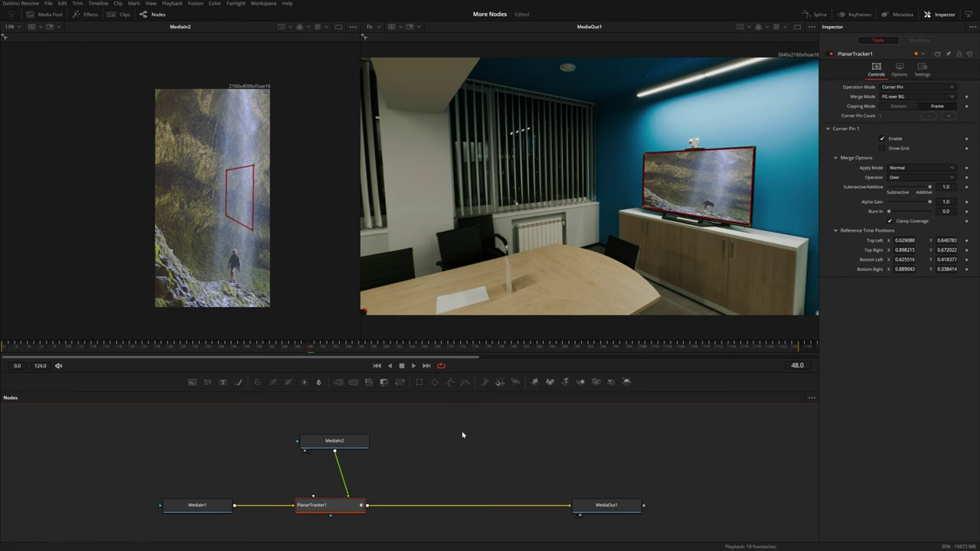
{"action": "left_click_drag", "start_coordinate": [352, 457], "coordinate": [338, 426]}
{"action": "left_click_drag", "start_coordinate": [192, 382], "coordinate": [191, 463]}
{"action": "left_click_drag", "start_coordinate": [327, 430], "coordinate": [228, 464]}
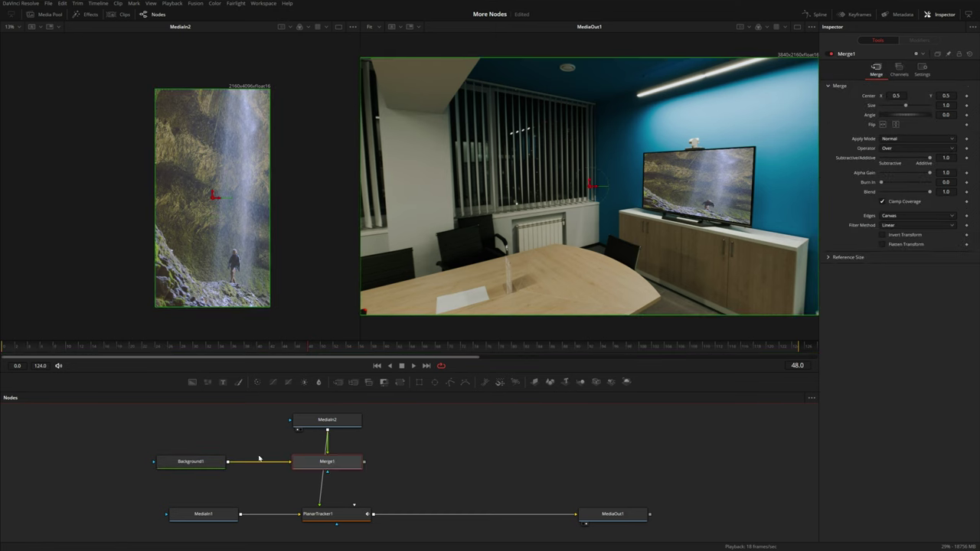
{"action": "key", "text": "1"}
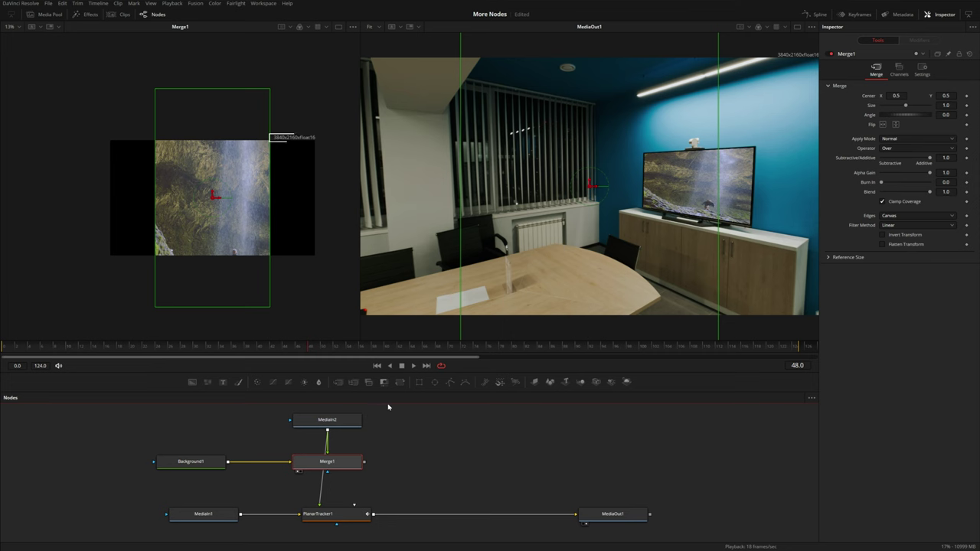
{"action": "left_click_drag", "start_coordinate": [365, 464], "coordinate": [325, 513]}
{"action": "left_click", "coordinate": [417, 474]}
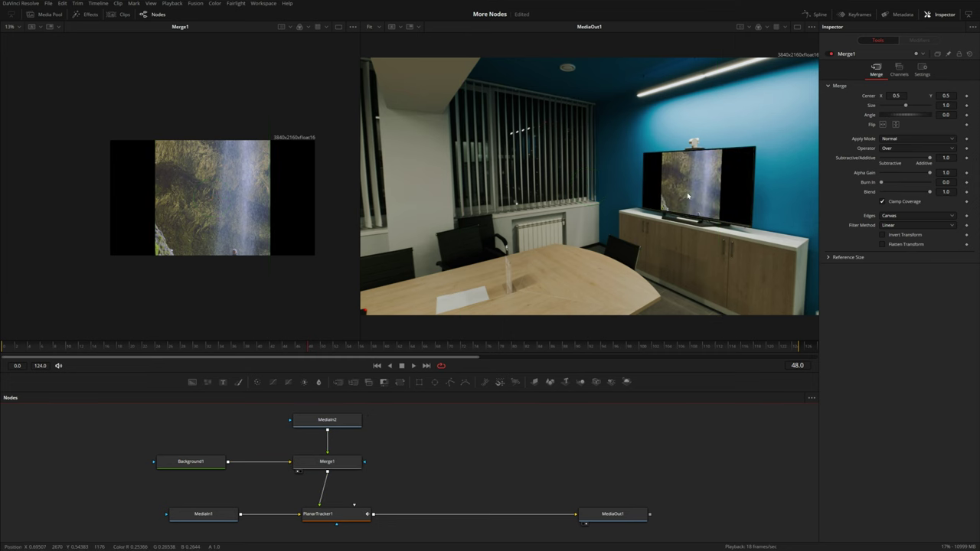
- Scale the vertical clip in Merge1 to size 1.797 and reposition it with Center Y 1.625 to fill the TV screen
{"action": "left_click", "coordinate": [344, 461]}
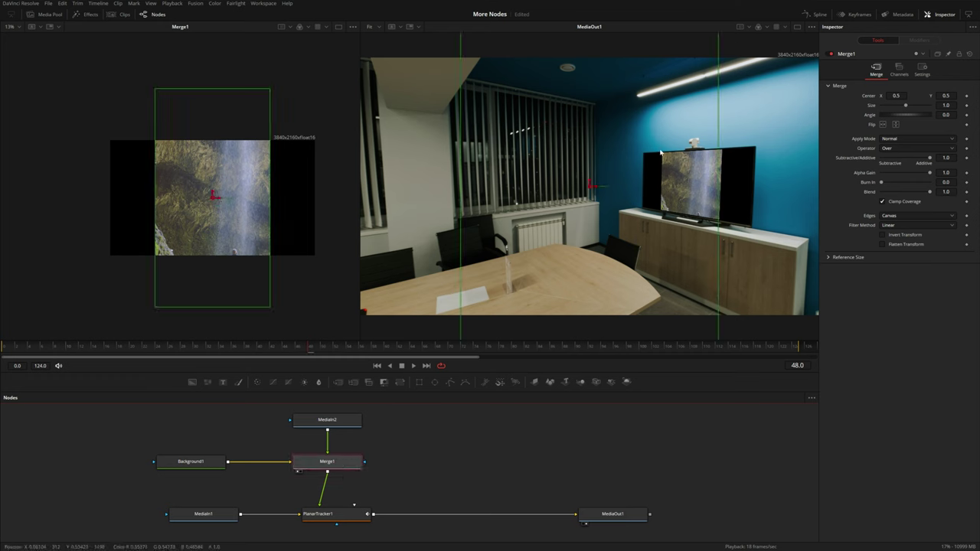
{"action": "left_click_drag", "start_coordinate": [941, 105], "coordinate": [979, 105]}
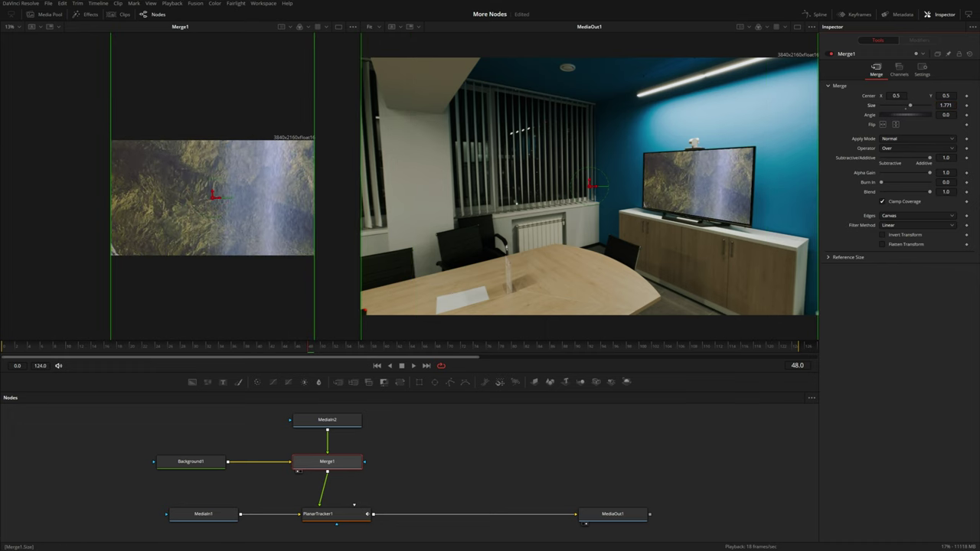
{"action": "left_click_drag", "start_coordinate": [214, 195], "coordinate": [214, 41]}
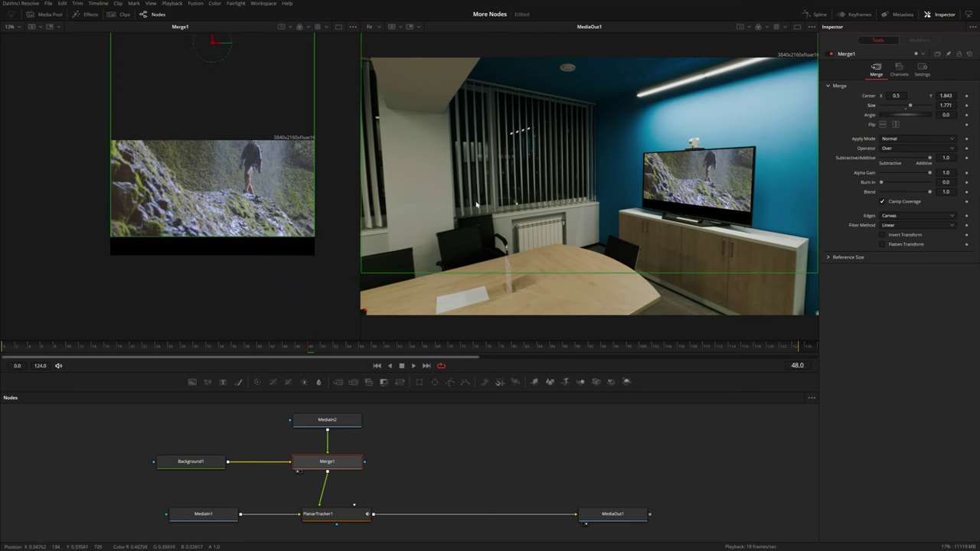
{"action": "left_click_drag", "start_coordinate": [945, 104], "coordinate": [918, 96]}
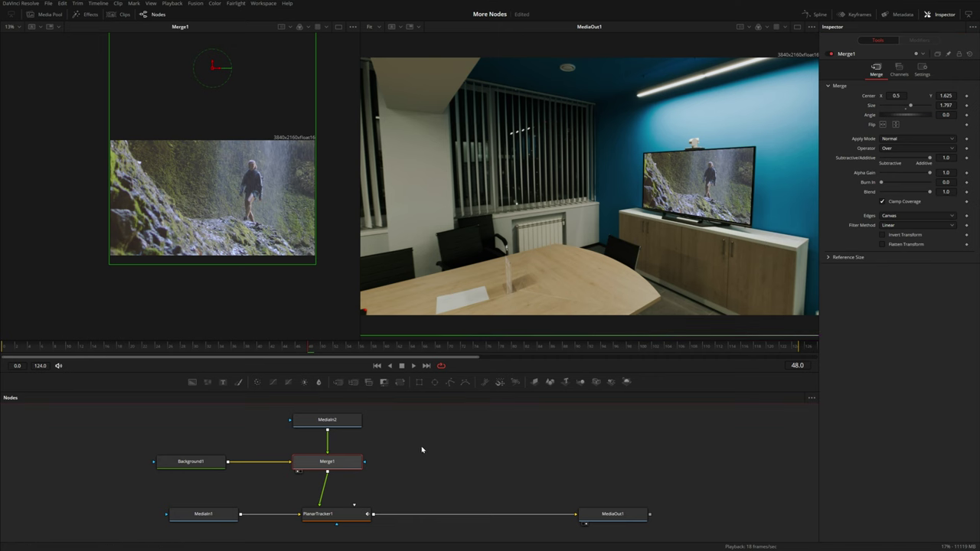
- Detach Background1 and Merge1 from the node chain and connect MediaIn2 directly to PlanarTracker1's corner pin input
{"action": "left_click_drag", "start_coordinate": [390, 441], "coordinate": [180, 485]}
{"action": "left_click_drag", "start_coordinate": [327, 463], "coordinate": [163, 457]}
{"action": "left_click_drag", "start_coordinate": [351, 455], "coordinate": [319, 507]}
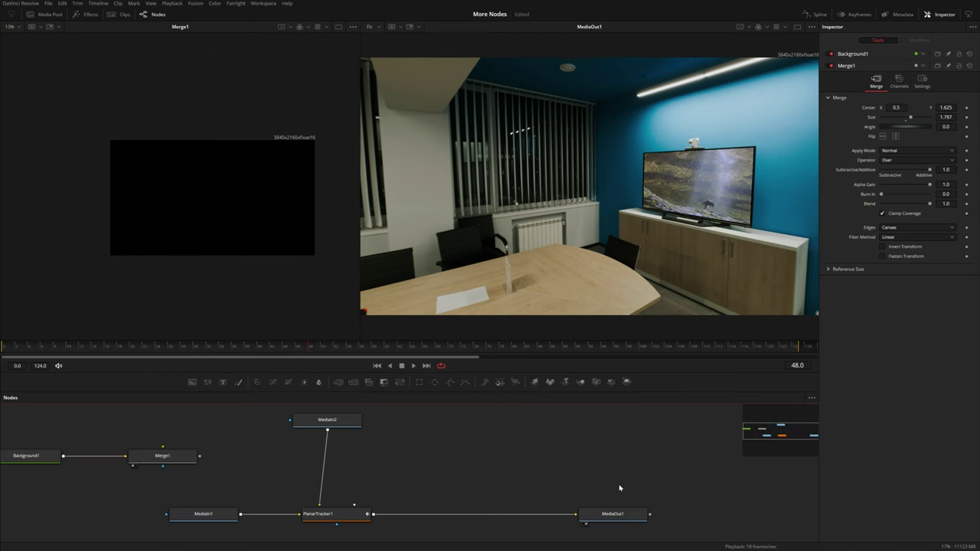
- Insert a Letterbox node between MediaIn2 and PlanarTracker1 and show it in the first viewer
{"action": "left_click", "coordinate": [327, 419]}
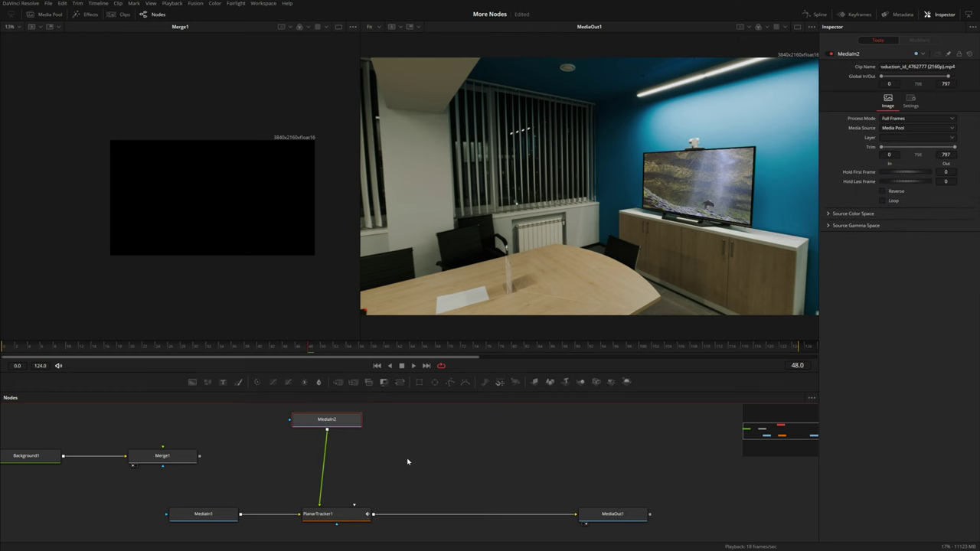
{"action": "key", "text": "shift+space"}
{"action": "type", "text": "le"}
{"action": "key", "text": "Return"}
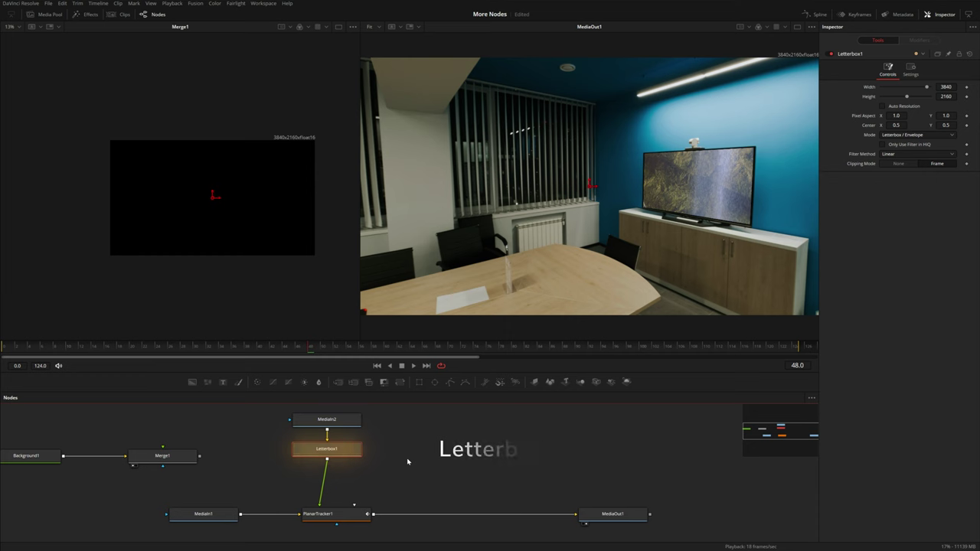
{"action": "key", "text": "1"}
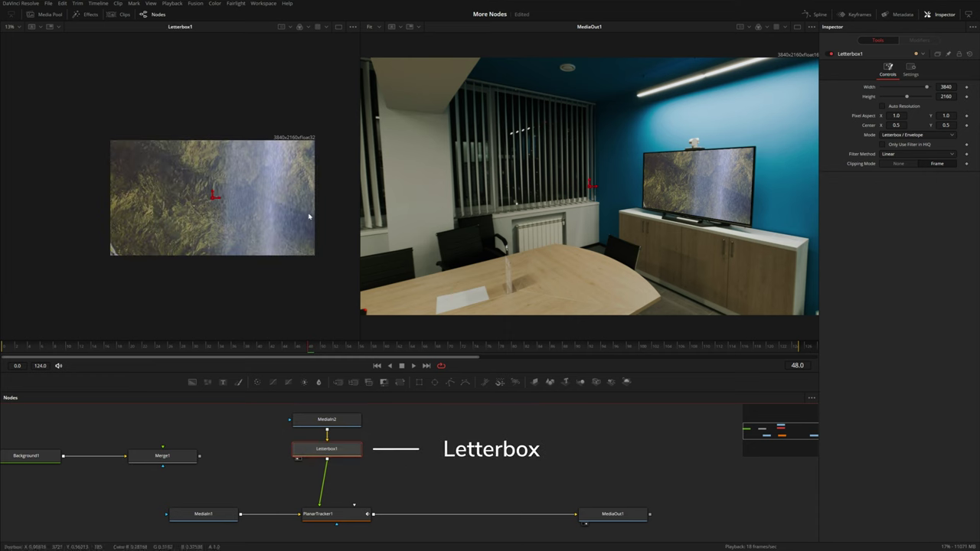
- Reposition the vertical clip on the TV screen by setting Letterbox1's Center Y to 0.231
{"action": "left_click_drag", "start_coordinate": [29, 440], "coordinate": [189, 479]}
{"action": "left_click", "coordinate": [329, 451]}
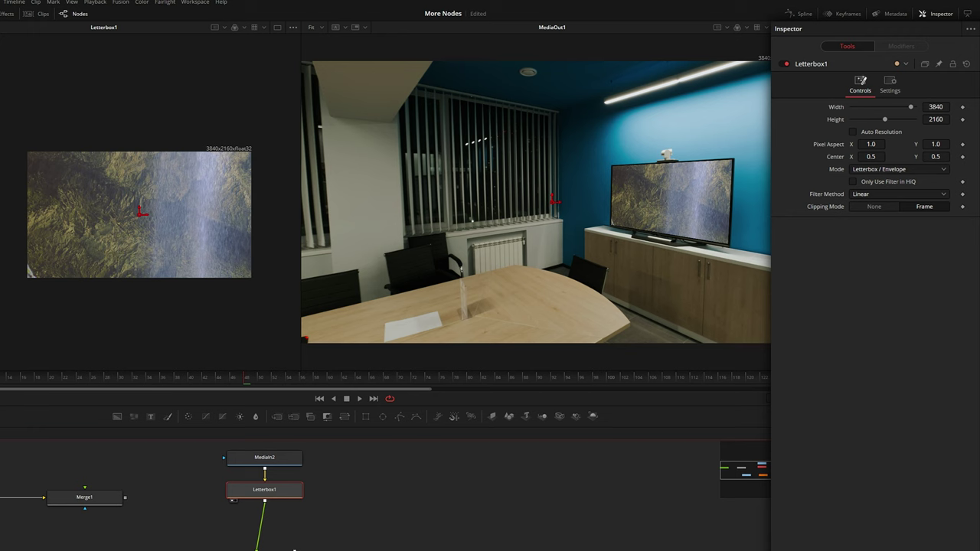
{"action": "mouse_move", "coordinate": [935, 156]}
{"action": "left_mouse_down"}
{"action": "mouse_move", "coordinate": [830, 156]}
{"action": "mouse_move", "coordinate": [969, 156]}
{"action": "mouse_move", "coordinate": [918, 156]}
{"action": "left_mouse_up"}
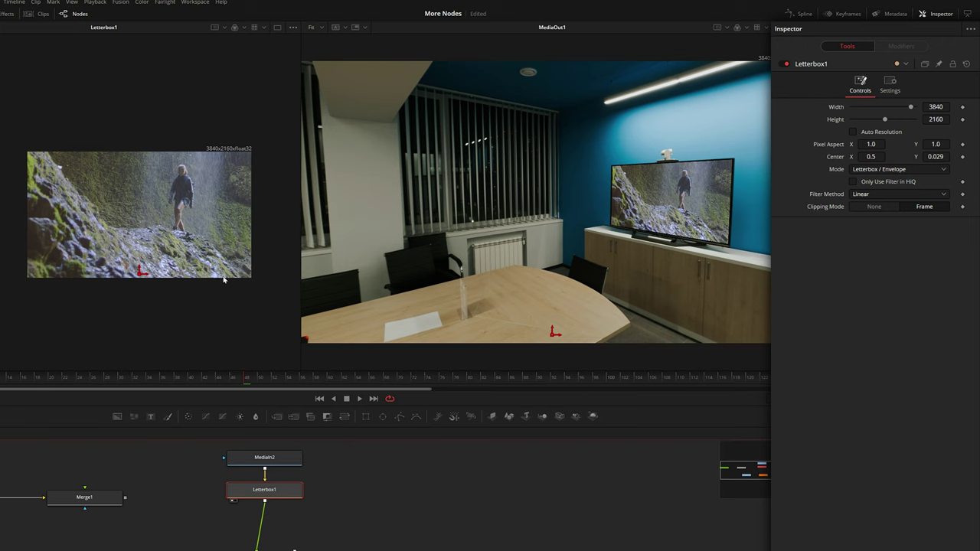
{"action": "scroll", "coordinate": [187, 228], "scroll_direction": "up", "scroll_amount": 3}
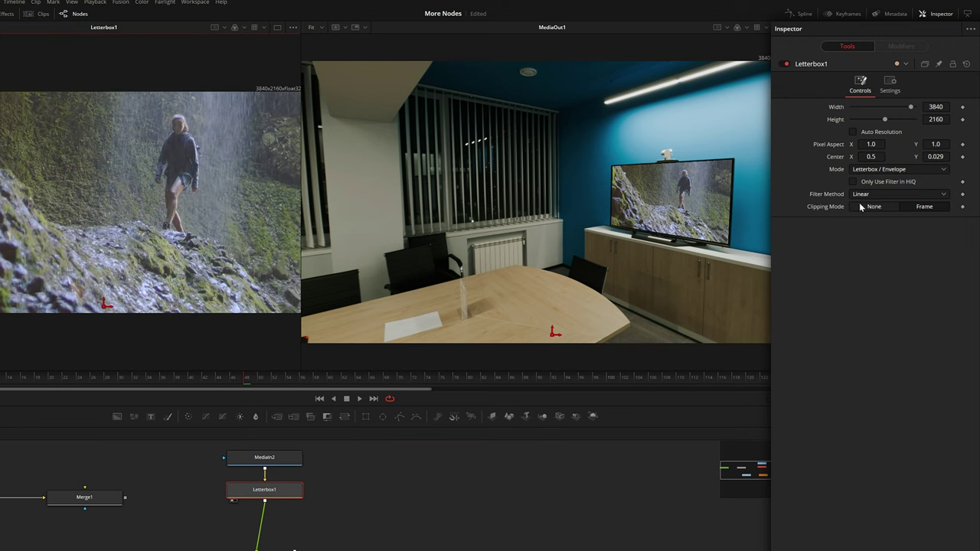
{"action": "mouse_move", "coordinate": [938, 156]}
{"action": "left_mouse_down"}
{"action": "mouse_move", "coordinate": [921, 156]}
{"action": "mouse_move", "coordinate": [942, 157]}
{"action": "left_mouse_up"}
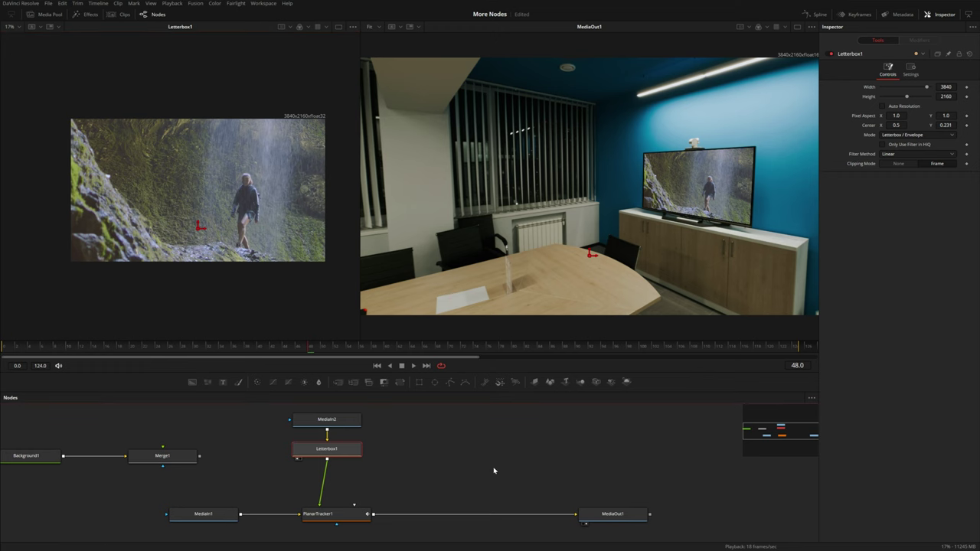
{"action": "key", "text": "ctrl+f"}
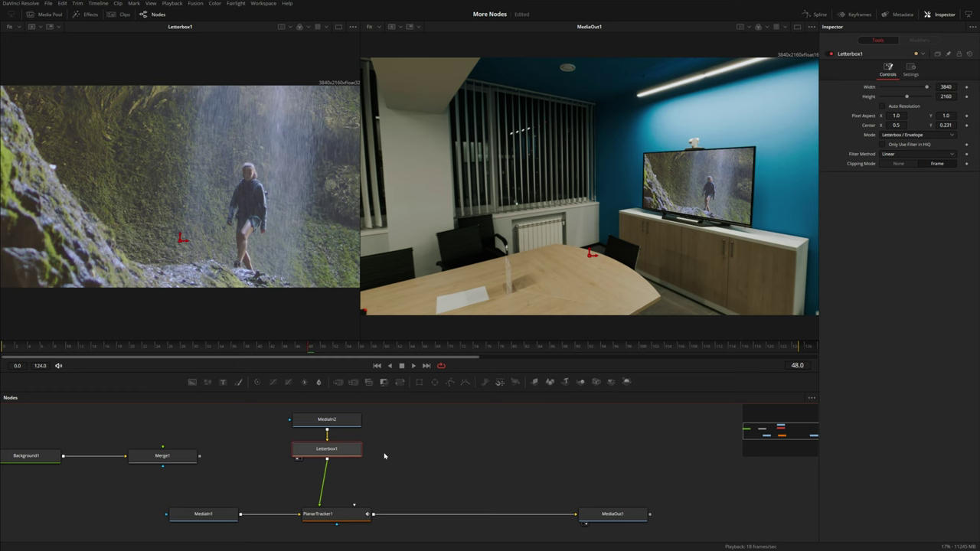
{"action": "left_click_drag", "start_coordinate": [335, 448], "coordinate": [329, 460]}
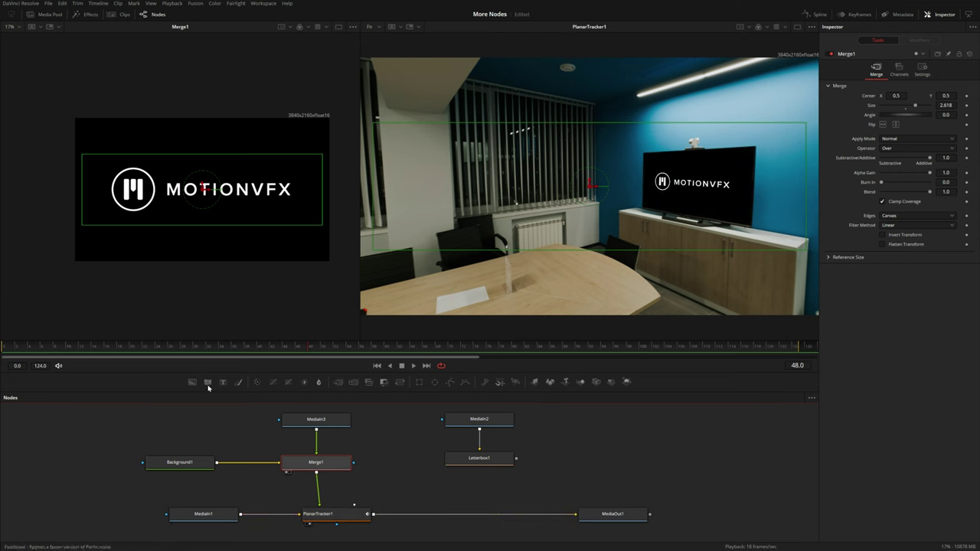
- Lower the alpha of Background1 all the way to make it fully transparent
{"action": "left_click", "coordinate": [202, 463]}
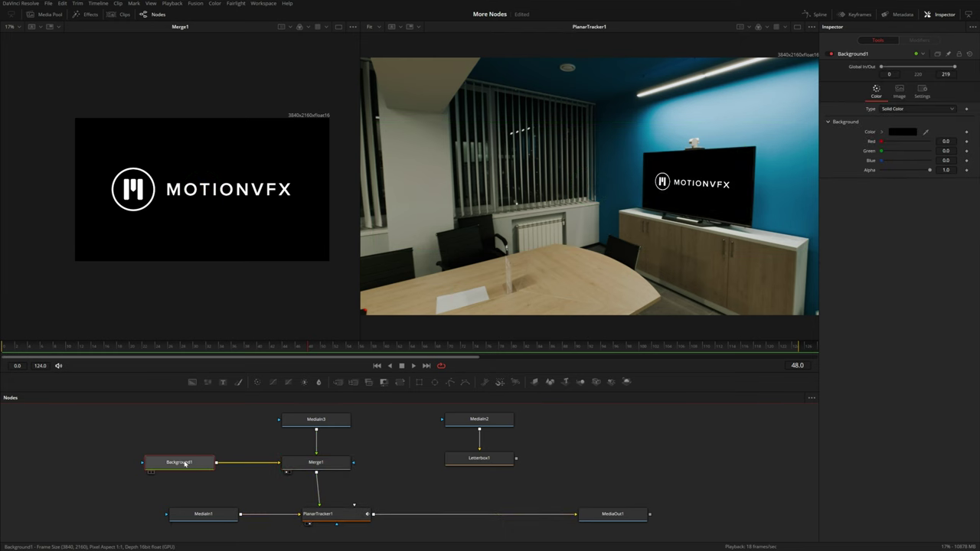
{"action": "left_click_drag", "start_coordinate": [929, 170], "coordinate": [744, 168]}
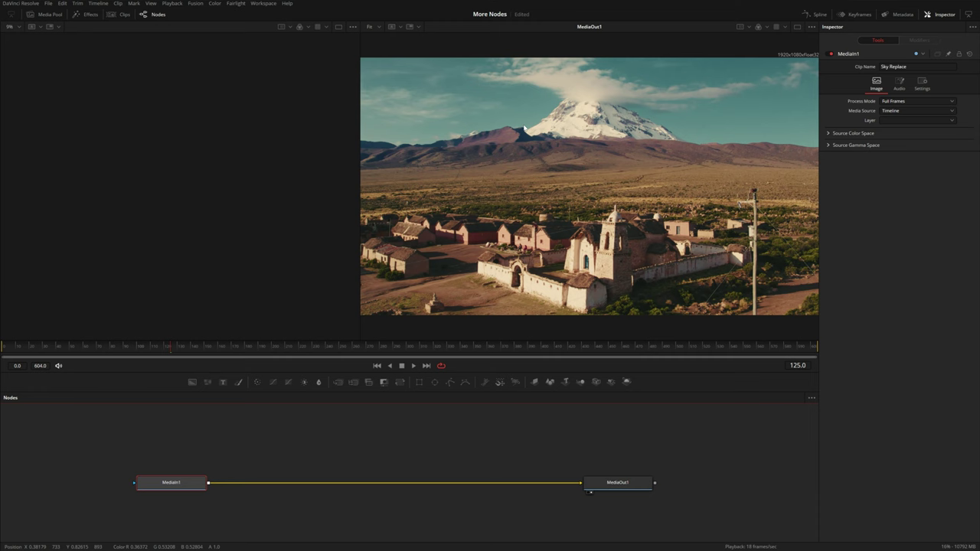
- Insert a Magic Mask node after MediaIn1 and paint mask strokes over the mountain, plain and village to isolate them from the sky
{"action": "key", "text": "shift+space"}
{"action": "type", "text": "magi"}
{"action": "key", "text": "Return"}
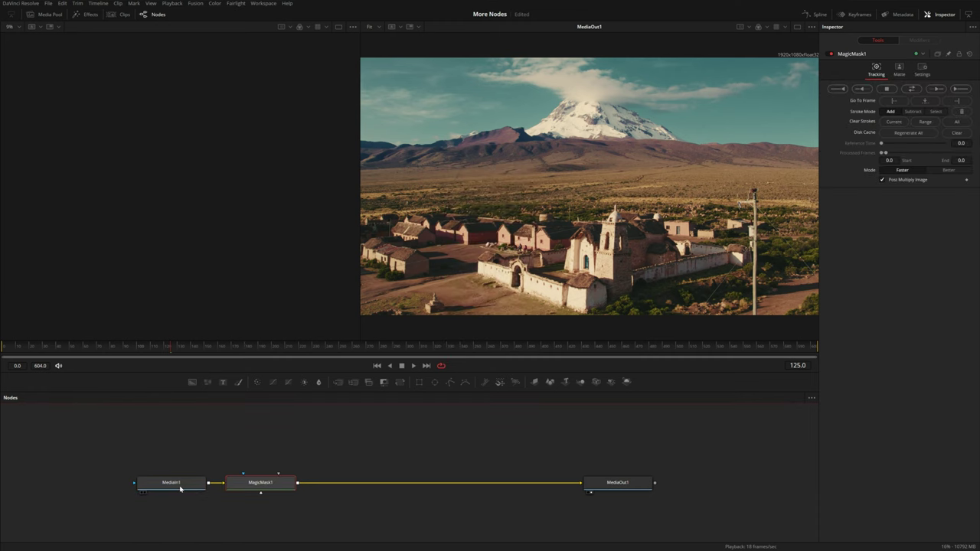
{"action": "mouse_move", "coordinate": [392, 282]}
{"action": "left_mouse_down"}
{"action": "mouse_move", "coordinate": [406, 162]}
{"action": "mouse_move", "coordinate": [568, 153]}
{"action": "mouse_move", "coordinate": [738, 246]}
{"action": "mouse_move", "coordinate": [612, 277]}
{"action": "left_mouse_up"}
{"action": "left_click_drag", "start_coordinate": [465, 297], "coordinate": [615, 303]}
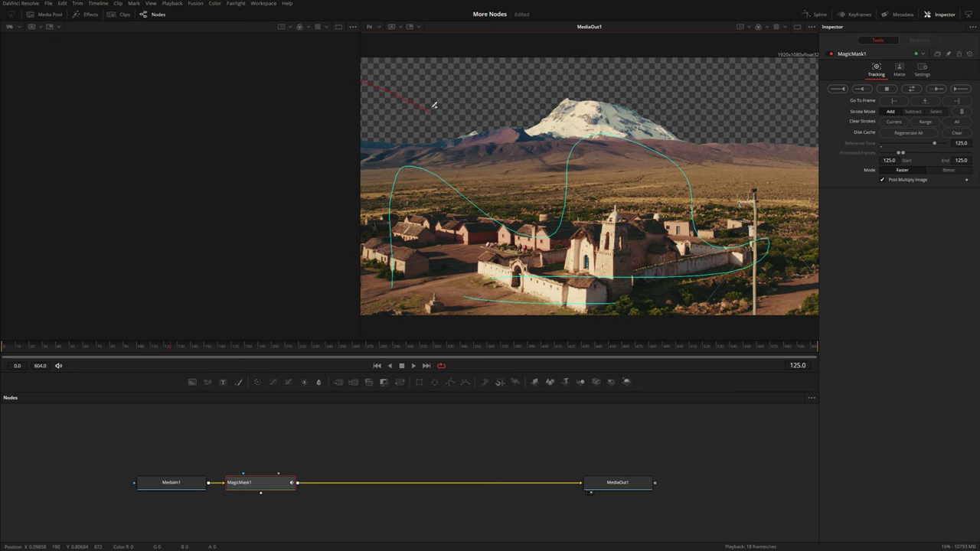
- Add the vertical sunset mountain image from the Footage bin to the composition as a second media input
{"action": "left_click", "coordinate": [49, 14]}
{"action": "left_click", "coordinate": [29, 89]}
{"action": "scroll", "coordinate": [81, 221], "scroll_direction": "down", "scroll_amount": 7}
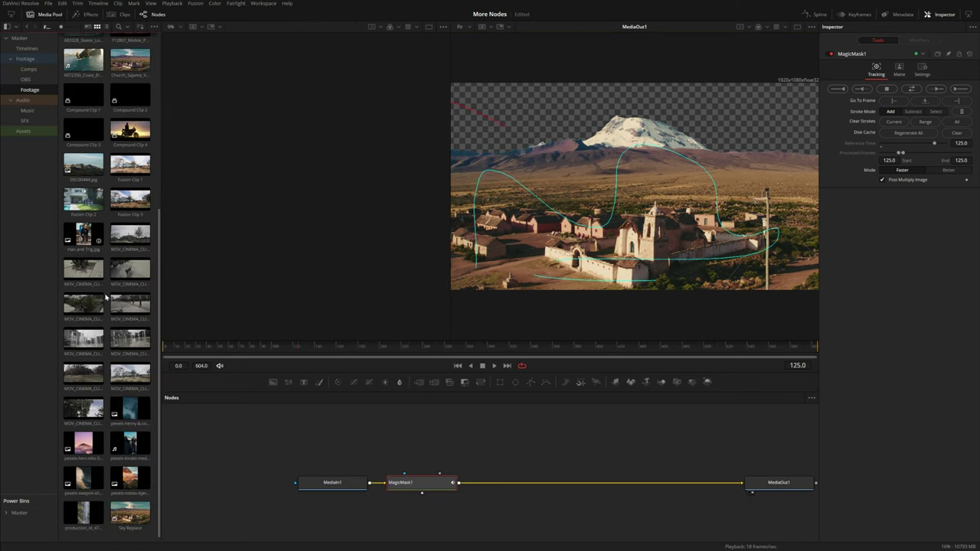
{"action": "left_click_drag", "start_coordinate": [130, 478], "coordinate": [362, 518]}
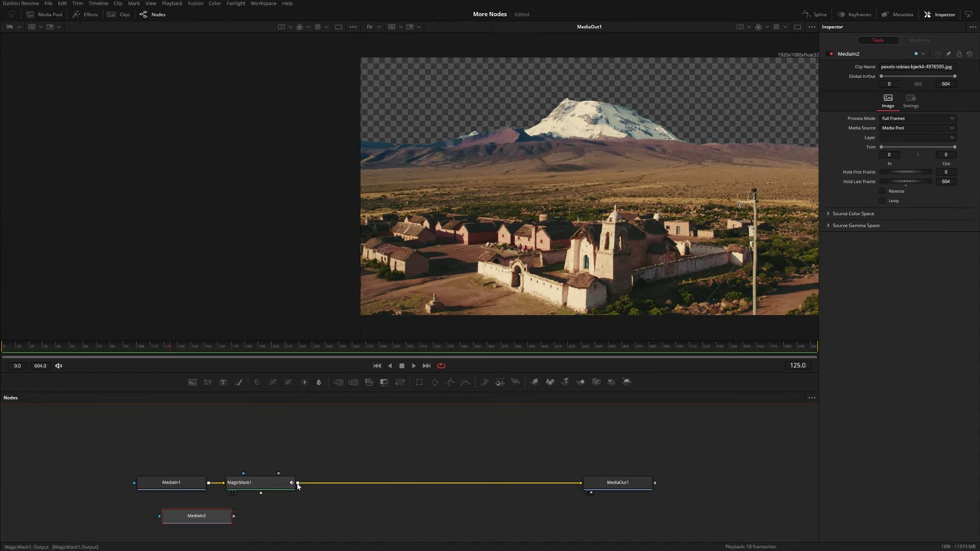
- Merge MagicMask1 over MediaIn2, feed the result to MediaOut1, and show MediaIn2 in the first viewer
{"action": "left_click_drag", "start_coordinate": [298, 483], "coordinate": [233, 517]}
{"action": "left_click_drag", "start_coordinate": [322, 516], "coordinate": [581, 482]}
{"action": "scroll", "coordinate": [582, 104], "scroll_direction": "down", "scroll_amount": 2}
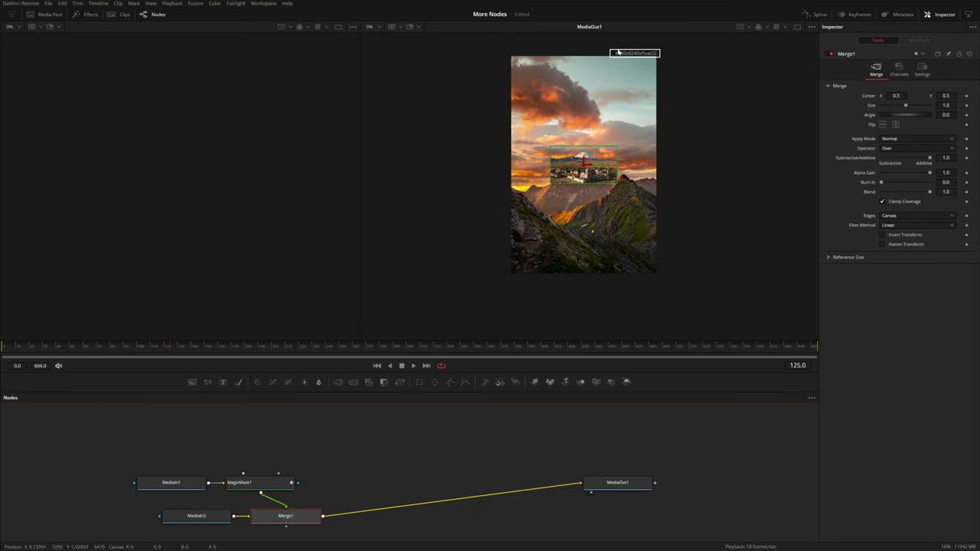
{"action": "left_click_drag", "start_coordinate": [217, 516], "coordinate": [186, 169]}
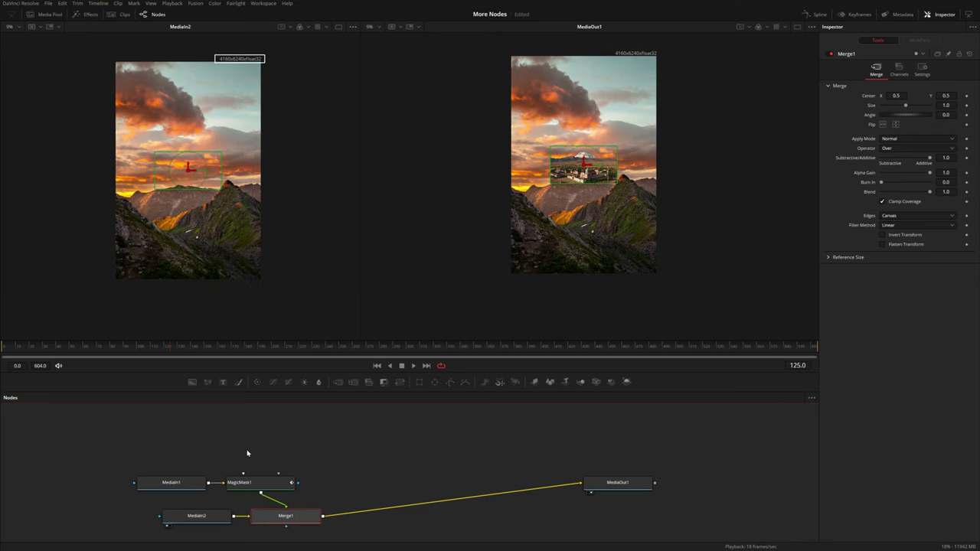
{"action": "left_click_drag", "start_coordinate": [150, 462], "coordinate": [303, 470]}
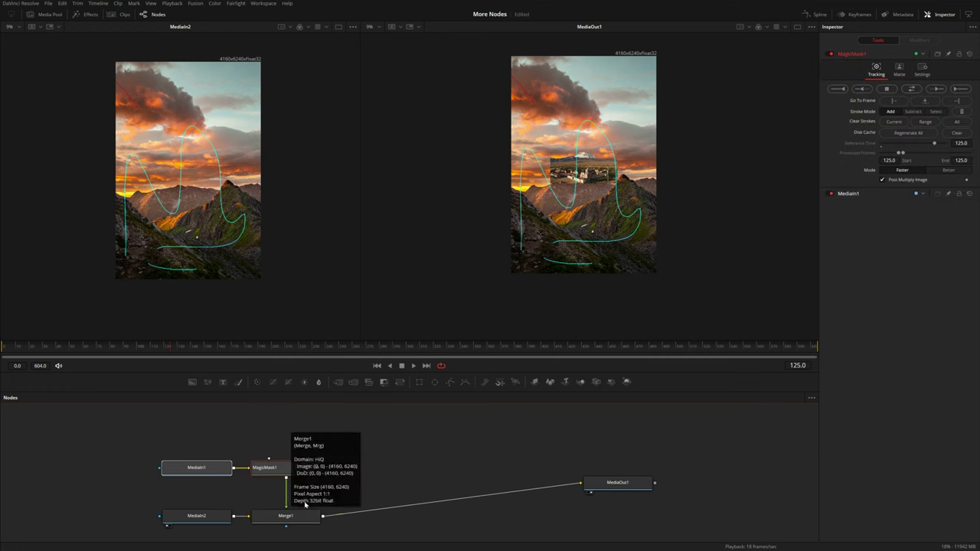
- Merge MediaIn2 over a new Background node and connect Merge2 to Merge1's background input
{"action": "left_click_drag", "start_coordinate": [211, 516], "coordinate": [59, 495]}
{"action": "left_click_drag", "start_coordinate": [192, 383], "coordinate": [90, 425]}
{"action": "left_click_drag", "start_coordinate": [83, 495], "coordinate": [128, 426]}
{"action": "left_click_drag", "start_coordinate": [173, 496], "coordinate": [250, 518]}
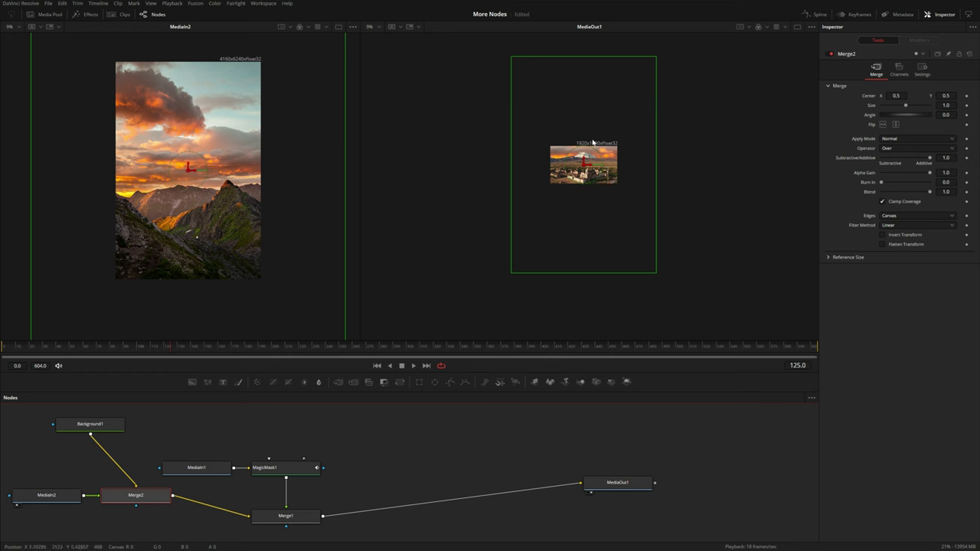
- Set Merge2's size to 0.468 and reposition the sunset image vertically behind the landscape
{"action": "scroll", "coordinate": [621, 164], "scroll_direction": "up", "scroll_amount": 2}
{"action": "left_click_drag", "start_coordinate": [911, 109], "coordinate": [897, 109]}
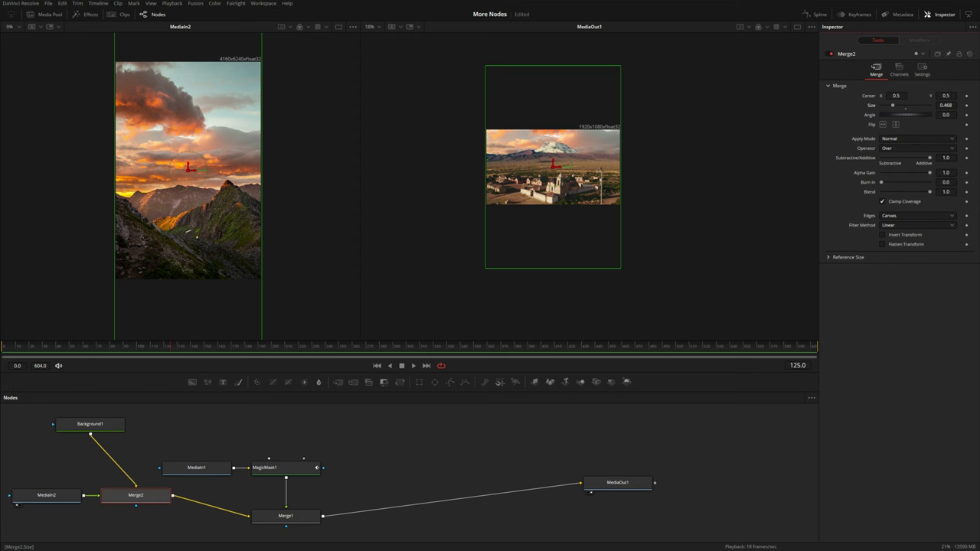
{"action": "left_click_drag", "start_coordinate": [553, 163], "coordinate": [553, 216]}
- Remove Background1 and Merge2, and insert a Letterbox node between MediaIn2 and Merge1
{"action": "left_click_drag", "start_coordinate": [170, 407], "coordinate": [111, 523]}
{"action": "key", "text": "Delete"}
{"action": "key", "text": "shift+space"}
{"action": "type", "text": "let"}
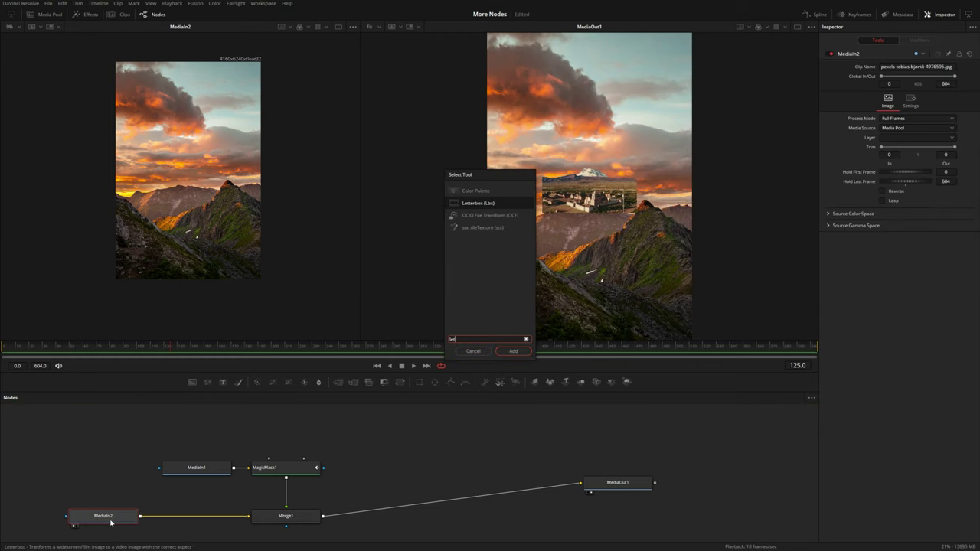
{"action": "key", "text": "Return"}
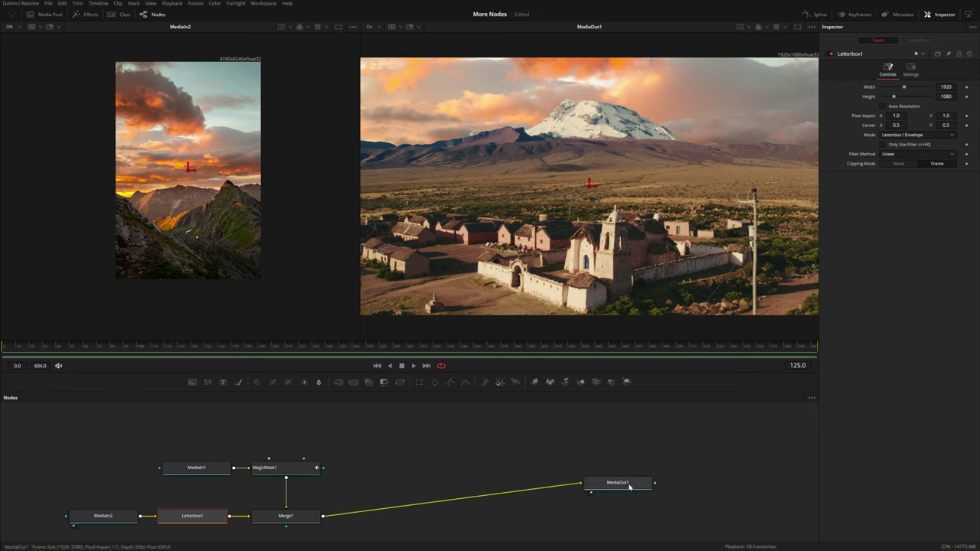
- Line up MediaOut1 with Merge1 and shift the sunset sky vertically using Letterbox1's Center Y
{"action": "left_click_drag", "start_coordinate": [629, 487], "coordinate": [617, 520]}
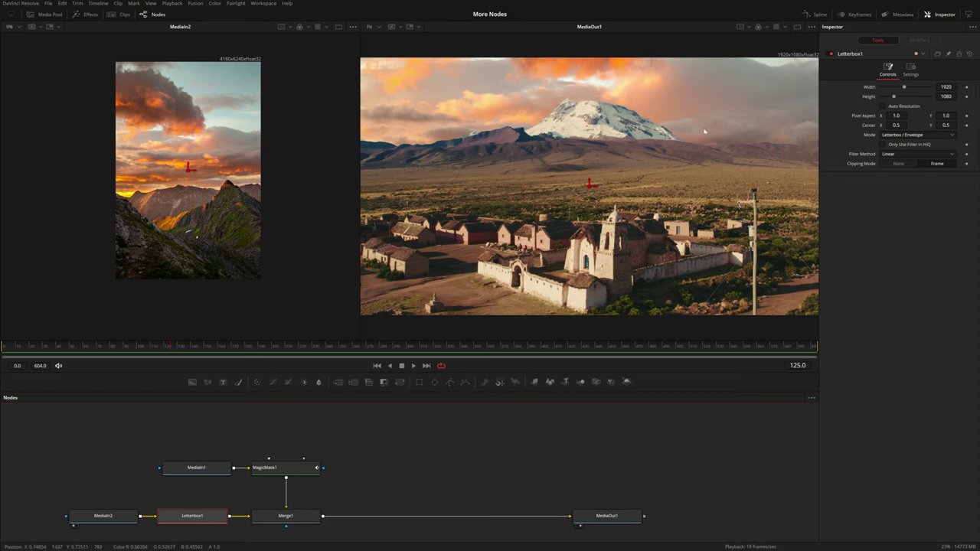
{"action": "mouse_move", "coordinate": [945, 125]}
{"action": "left_mouse_down"}
{"action": "mouse_move", "coordinate": [808, 125]}
{"action": "mouse_move", "coordinate": [953, 124]}
{"action": "left_mouse_up"}
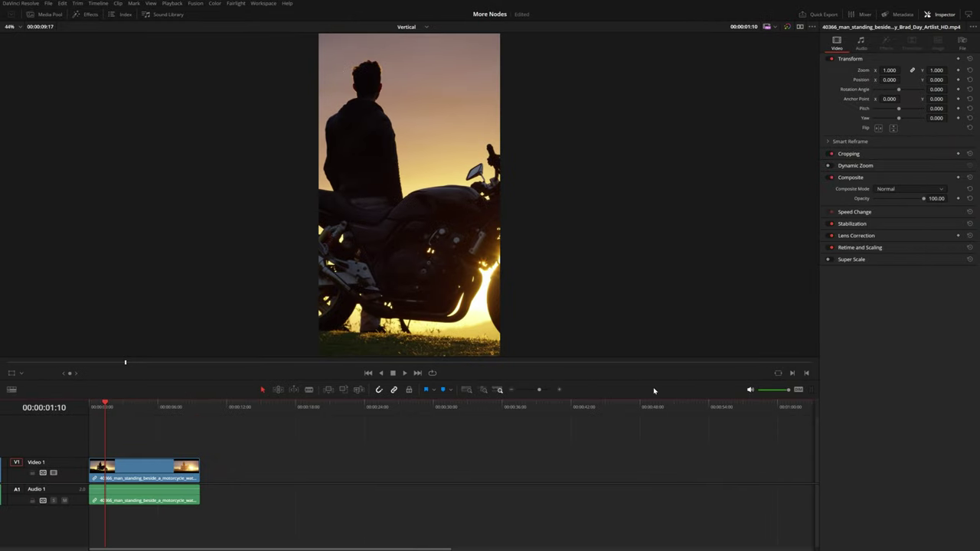
- Open the vertical timeline's motorcycle clip in Fusion and merge three-line text reading "MIKE ON A BIKE" over MediaIn1
{"action": "key", "text": "shift+5"}
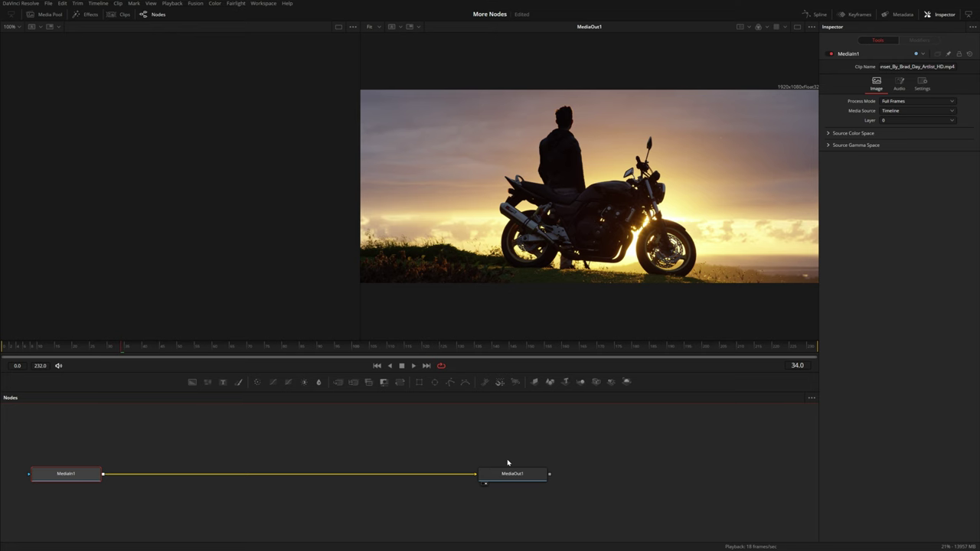
{"action": "key", "text": "shift+4"}
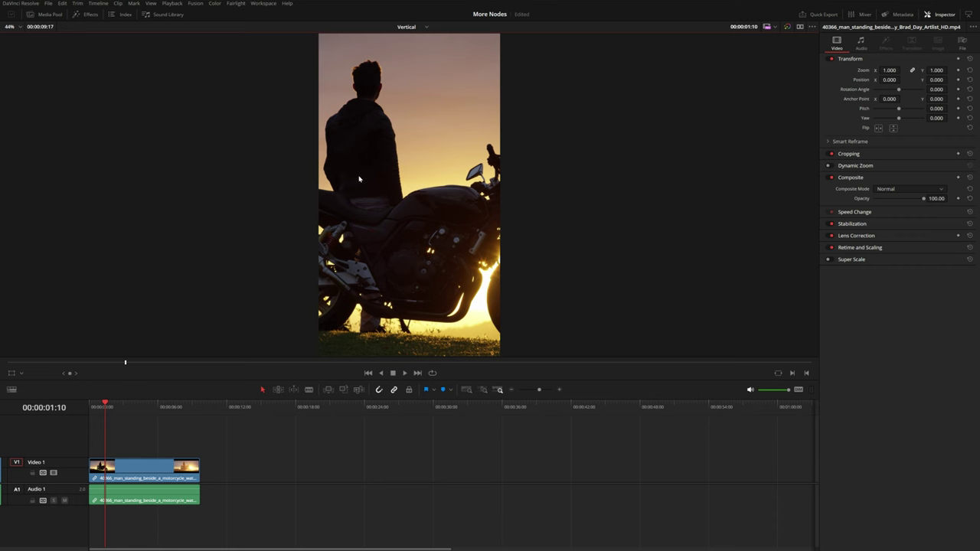
{"action": "key", "text": "shift+5"}
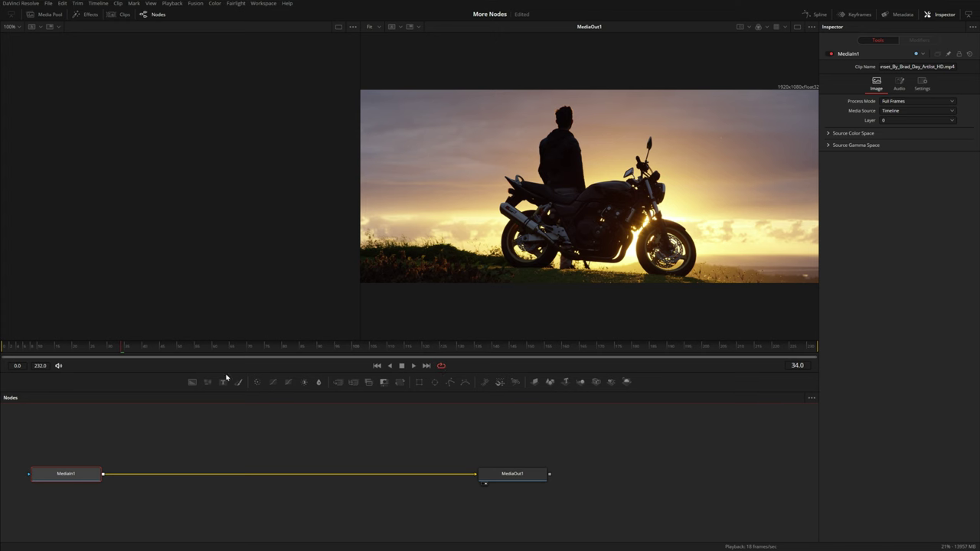
{"action": "left_click_drag", "start_coordinate": [222, 382], "coordinate": [105, 474]}
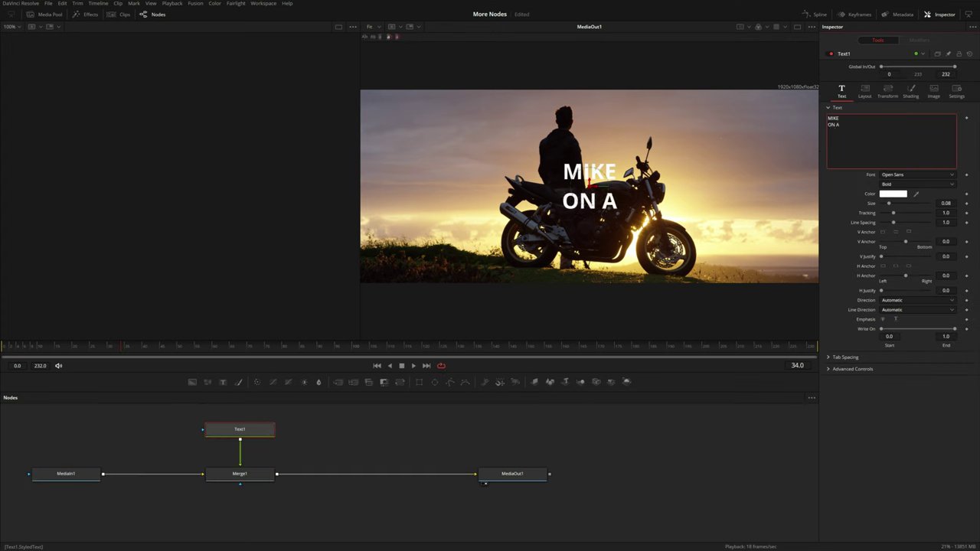
{"action": "key", "text": "Return"}
{"action": "type", "text": "BIKE"}
- Style Text1 with the Molot font, size 0.1789 and line spacing 0.7
{"action": "left_click", "coordinate": [902, 174]}
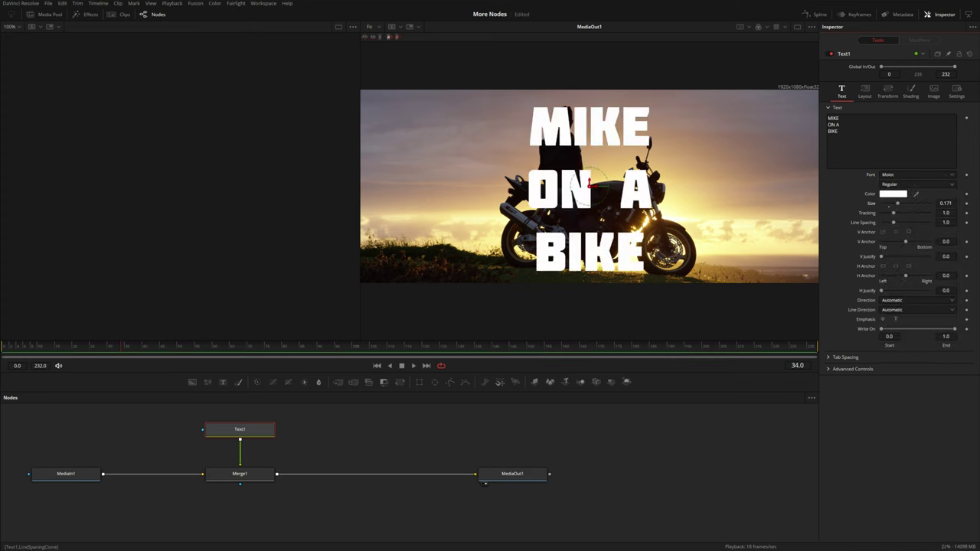
{"action": "left_click_drag", "start_coordinate": [946, 222], "coordinate": [955, 203]}
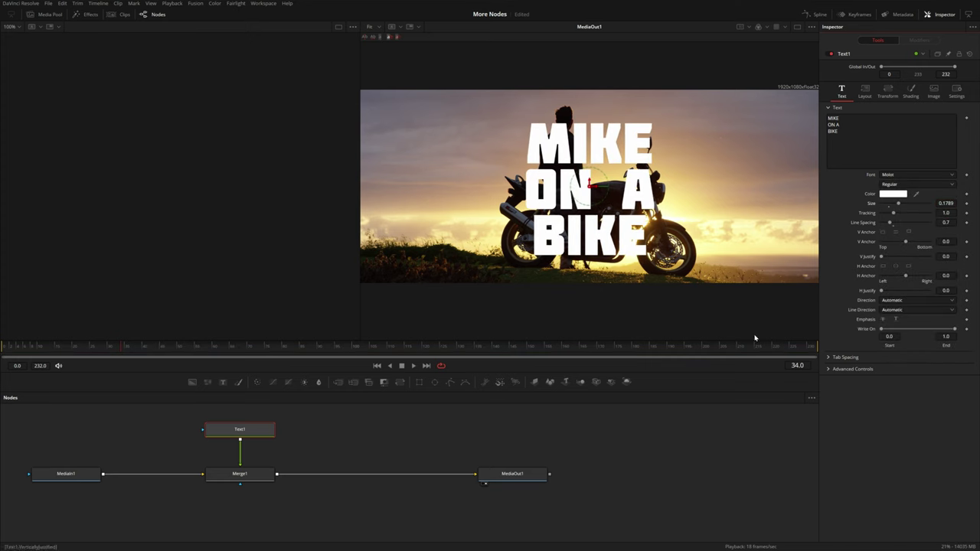
{"action": "left_click", "coordinate": [484, 449]}
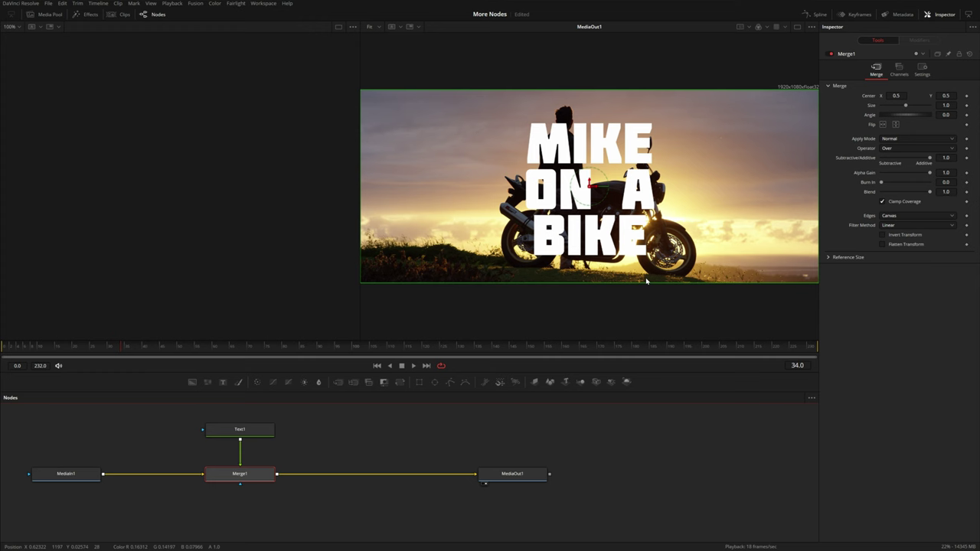
- Copy Text1 and detach it from Merge1
{"action": "left_click", "coordinate": [240, 429]}
{"action": "left_click_drag", "start_coordinate": [246, 432], "coordinate": [250, 427]}
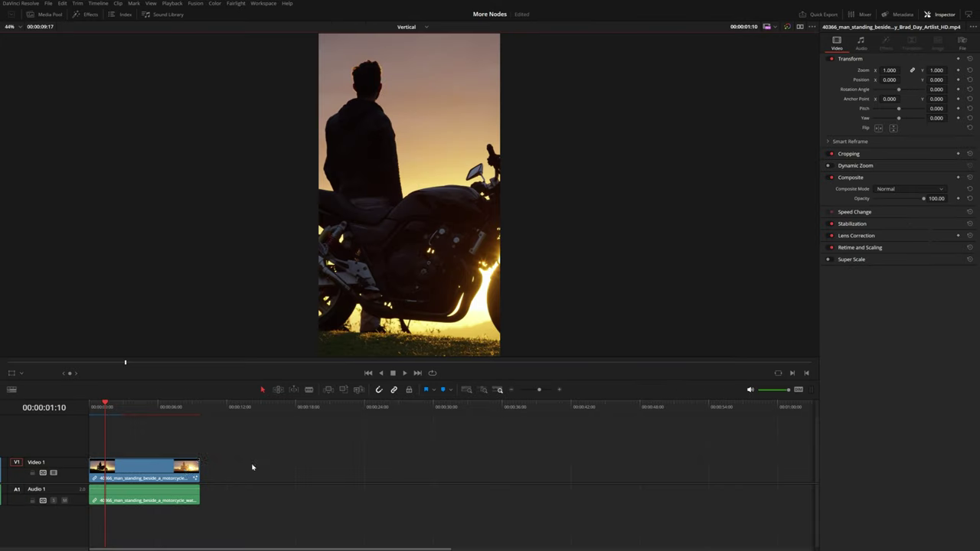
- Convert the motorcycle clip on the Edit page timeline into a new compound clip
{"action": "right_click", "coordinate": [185, 465]}
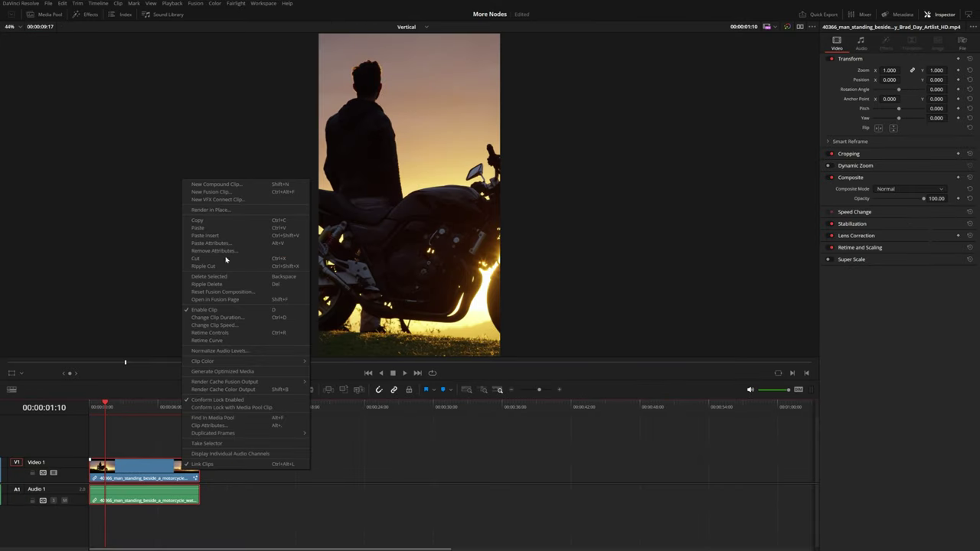
{"action": "left_click", "coordinate": [228, 186]}
{"action": "left_click", "coordinate": [543, 294]}
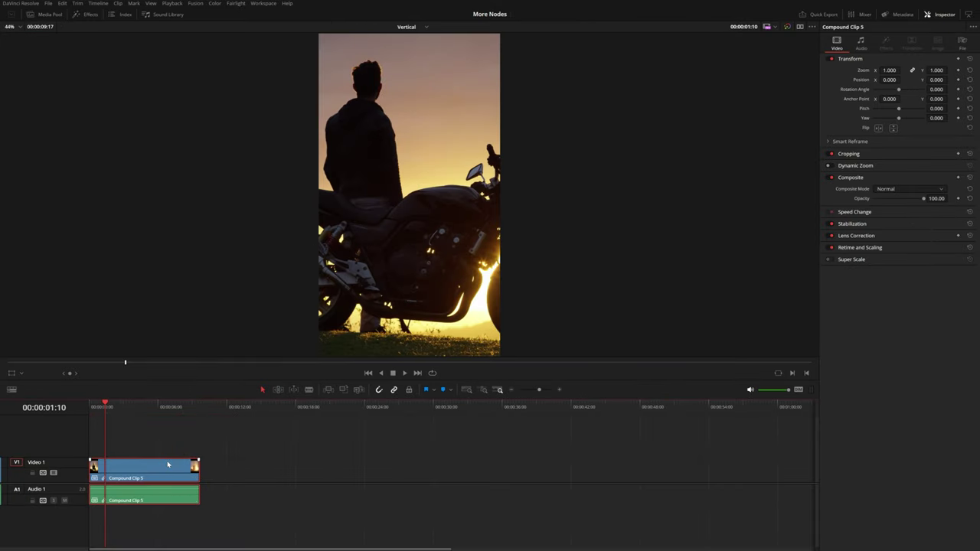
- Paste the title text into the compound clip's Fusion composition, merge it over MediaIn1 and set its size to 0.4432
{"action": "key", "text": "shift+5"}
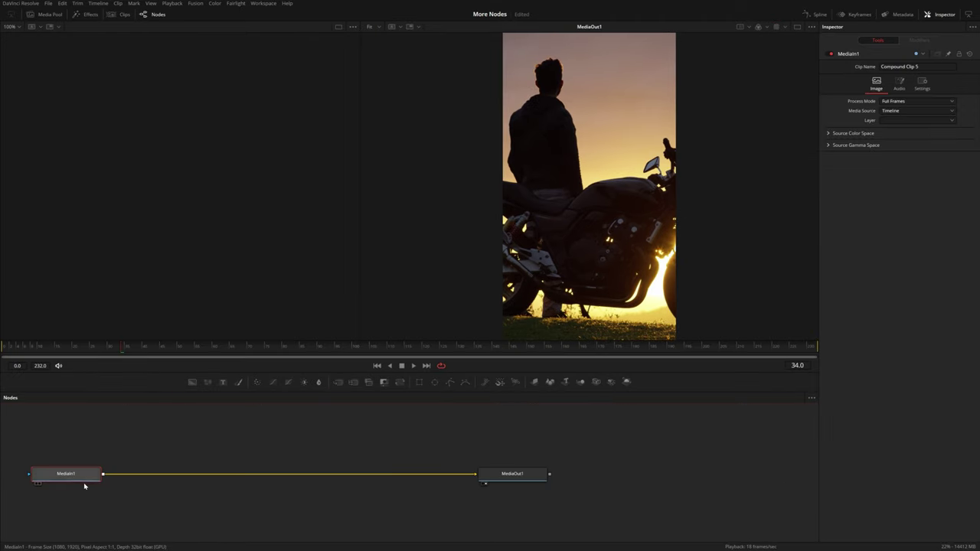
{"action": "left_click", "coordinate": [170, 442]}
{"action": "key", "text": "ctrl+v"}
{"action": "left_click_drag", "start_coordinate": [203, 441], "coordinate": [111, 473]}
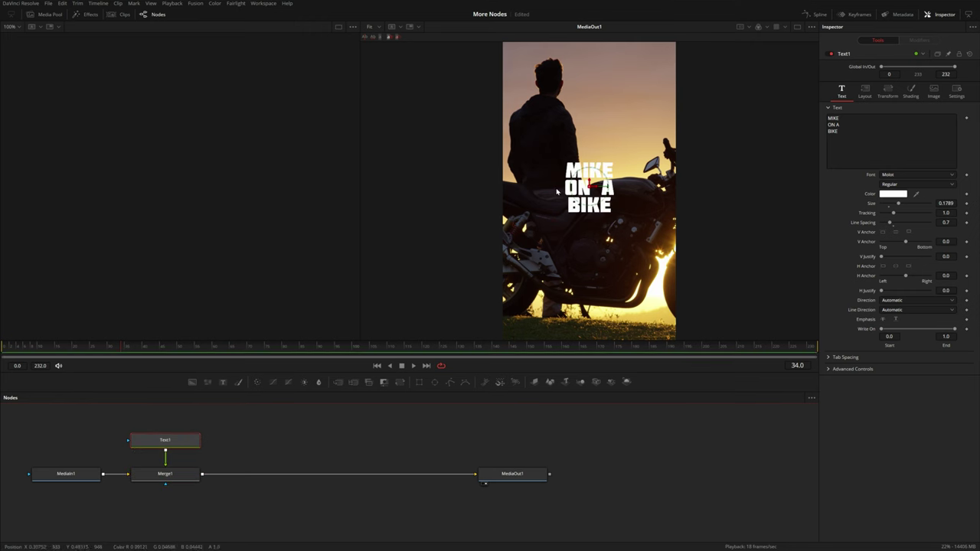
{"action": "left_click_drag", "start_coordinate": [938, 203], "coordinate": [972, 204]}
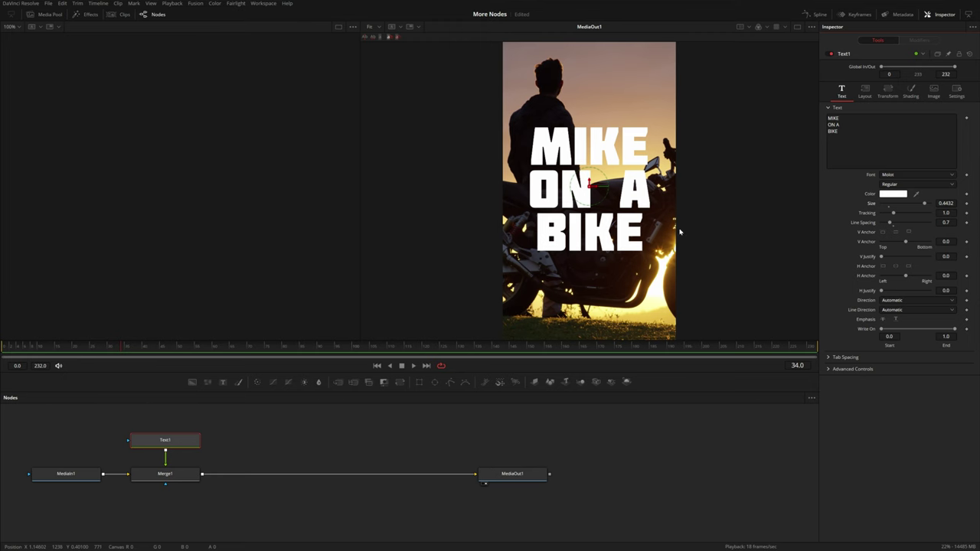
- Decompose the compound clip in place on the Edit page using clips only
{"action": "key", "text": "shift+4"}
{"action": "right_click", "coordinate": [172, 466]}
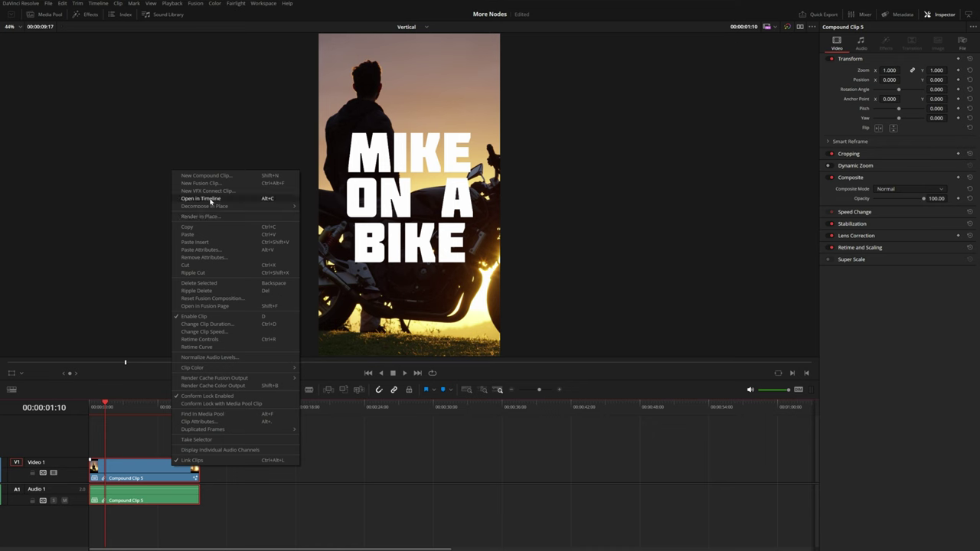
{"action": "mouse_move", "coordinate": [229, 206]}
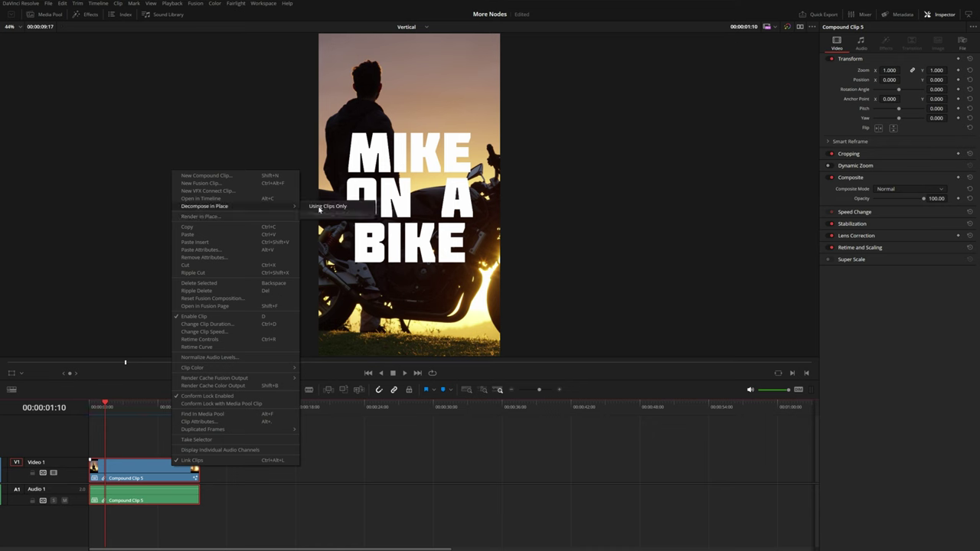
{"action": "left_click", "coordinate": [326, 206]}
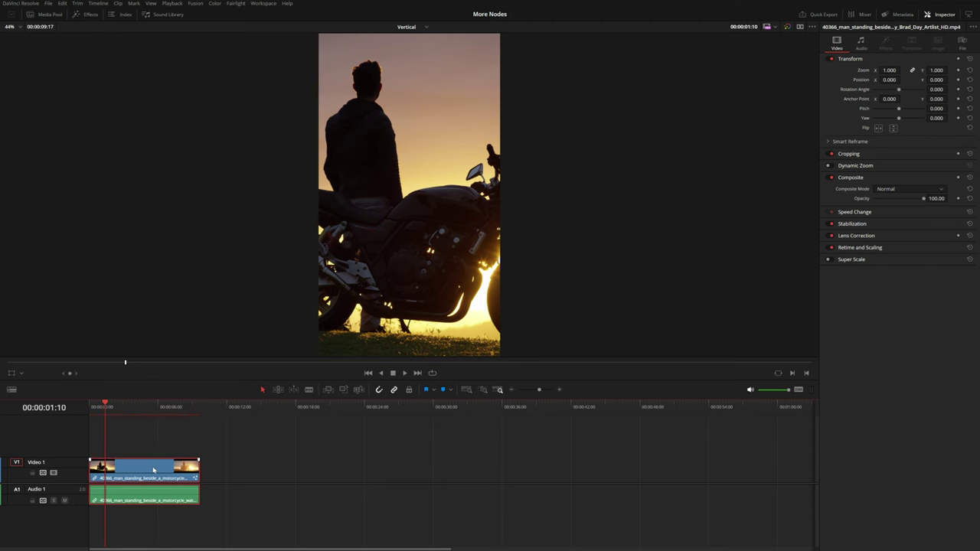
- Open the original motorcycle clip in Fusion and reconnect Text1 to Merge1's foreground
{"action": "key", "text": "shift+5"}
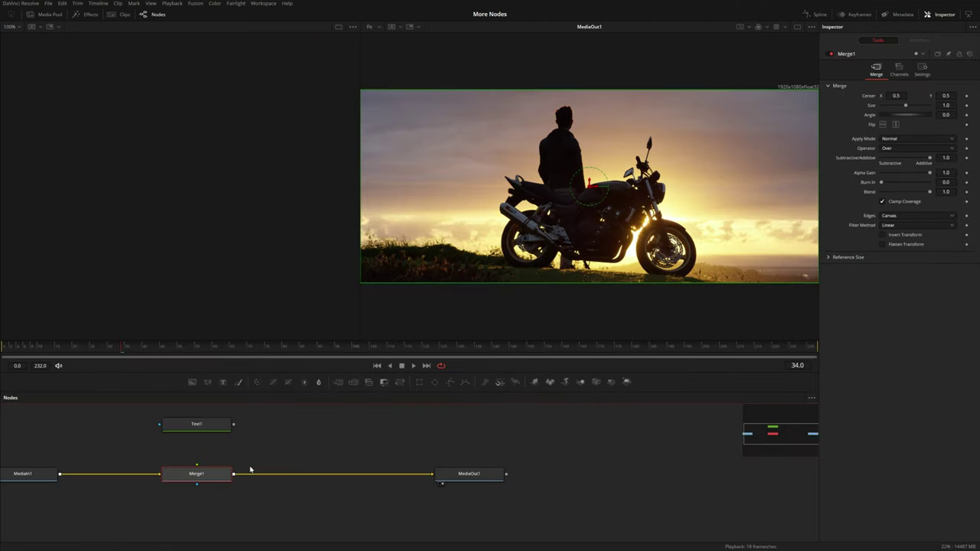
{"action": "left_click_drag", "start_coordinate": [327, 415], "coordinate": [291, 459]}
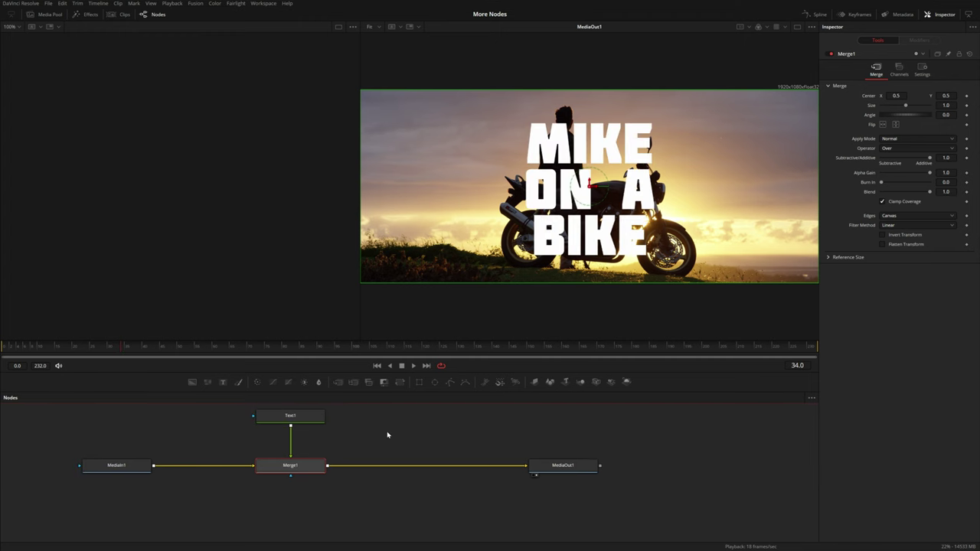
- Insert a Letterbox node between Merge1 and MediaOut1 and place it close to MediaOut1
{"action": "key", "text": "shift+space"}
{"action": "type", "text": "let"}
{"action": "key", "text": "Return"}
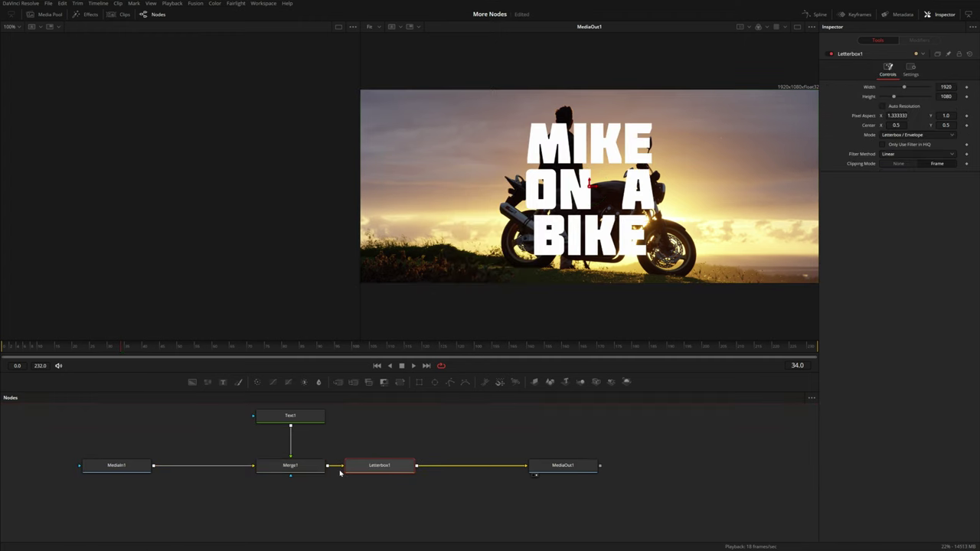
{"action": "left_click_drag", "start_coordinate": [351, 469], "coordinate": [433, 468]}
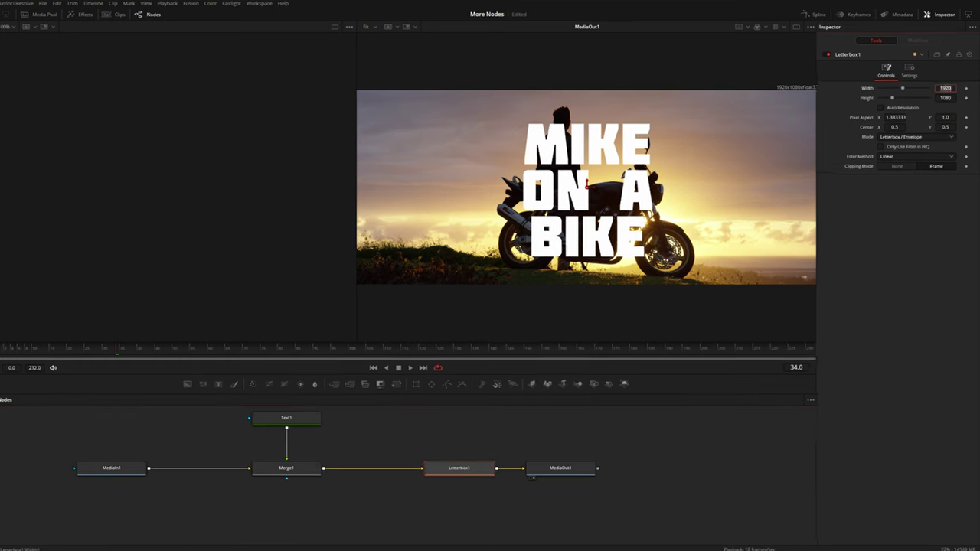
- Set Letterbox1 to a width of 1080, a height of 1920 and a pixel aspect X of 1
{"action": "type", "text": "1080"}
{"action": "key", "text": "Tab"}
{"action": "type", "text": "1920"}
{"action": "key", "text": "Tab"}
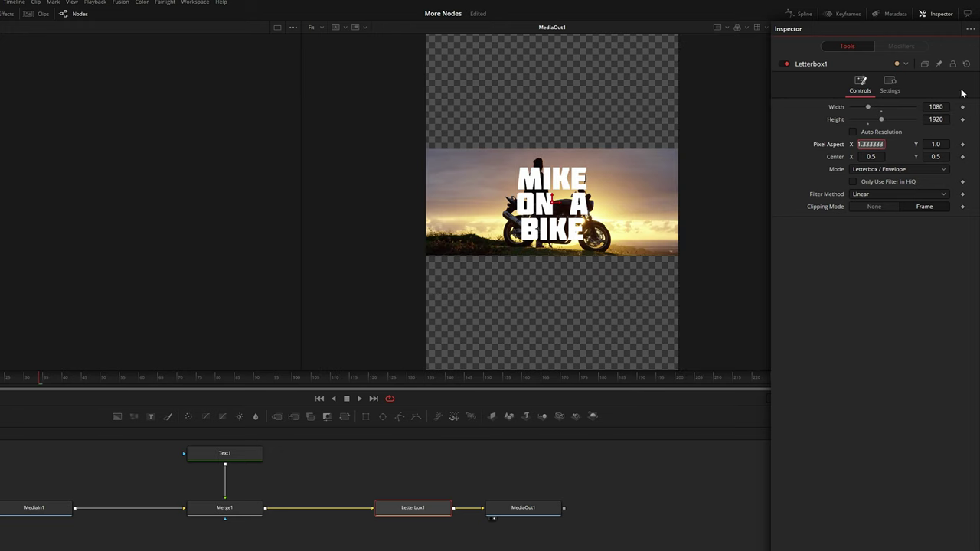
{"action": "type", "text": "1"}
{"action": "key", "text": "Tab"}
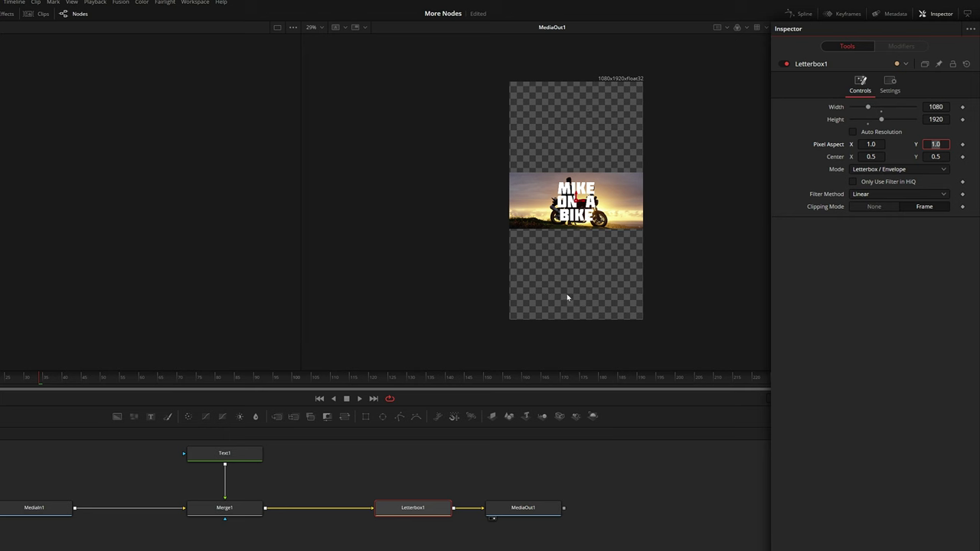
- Set Letterbox1's mode to Pan-and-Scan and show MediaIn1 in the empty viewer, fitted to the view
{"action": "left_click", "coordinate": [910, 169]}
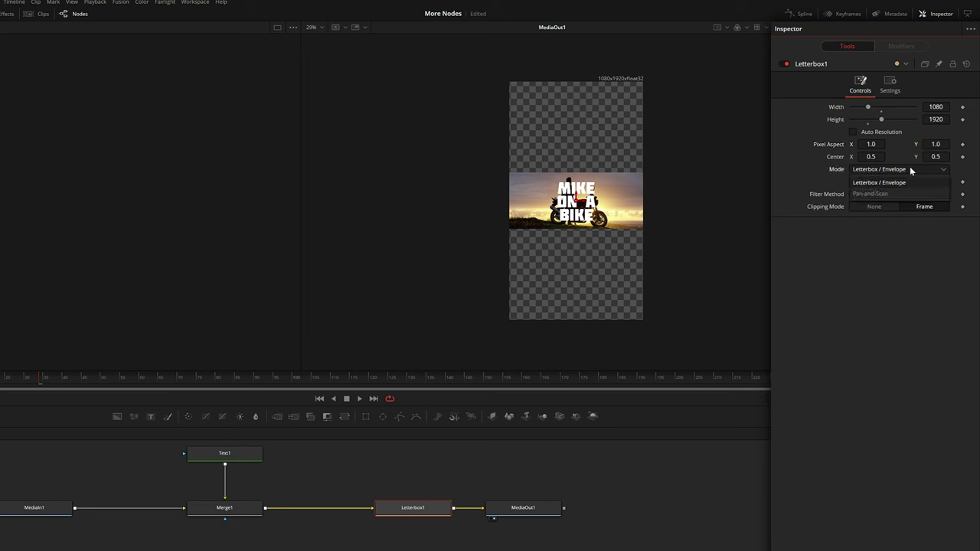
{"action": "left_click", "coordinate": [910, 170]}
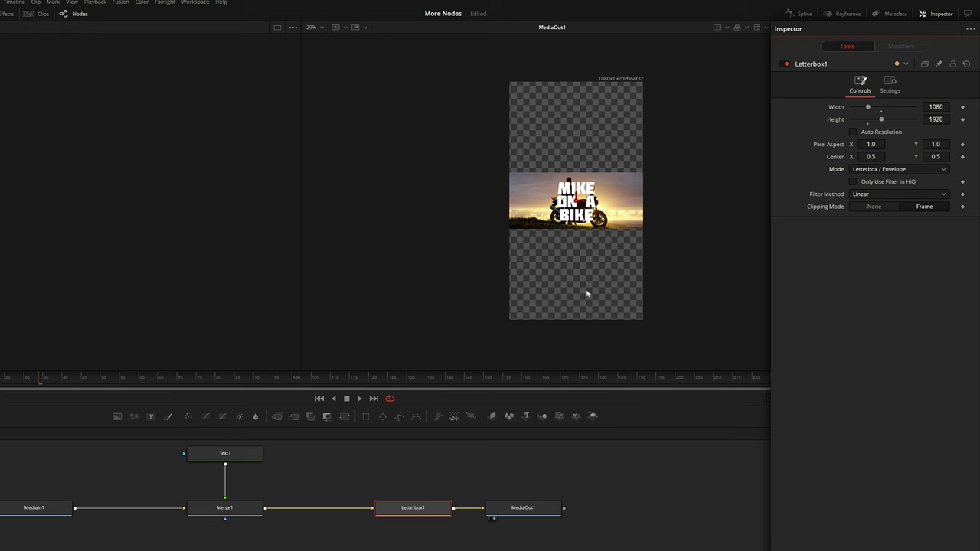
{"action": "left_click", "coordinate": [860, 170]}
{"action": "left_click", "coordinate": [869, 193]}
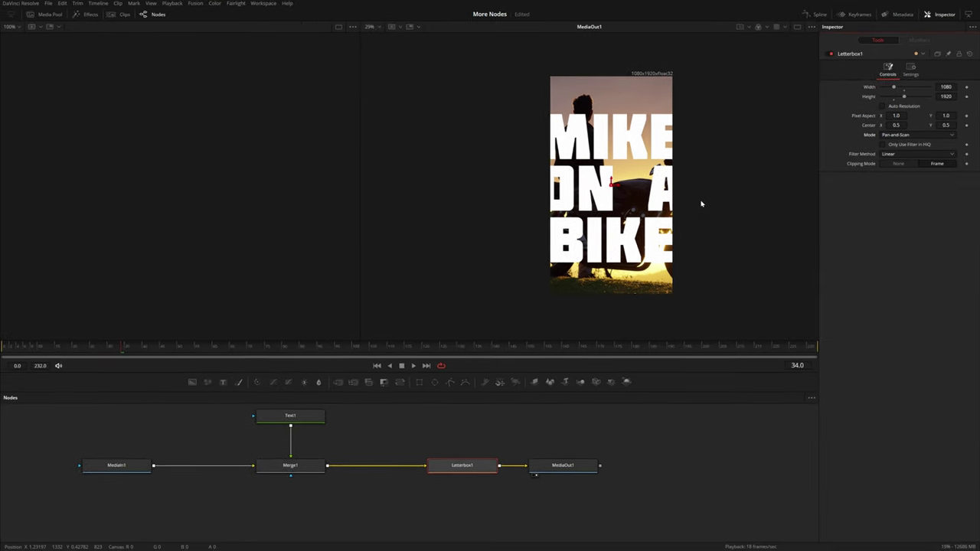
{"action": "left_click_drag", "start_coordinate": [116, 463], "coordinate": [255, 180]}
{"action": "key", "text": "ctrl+f"}
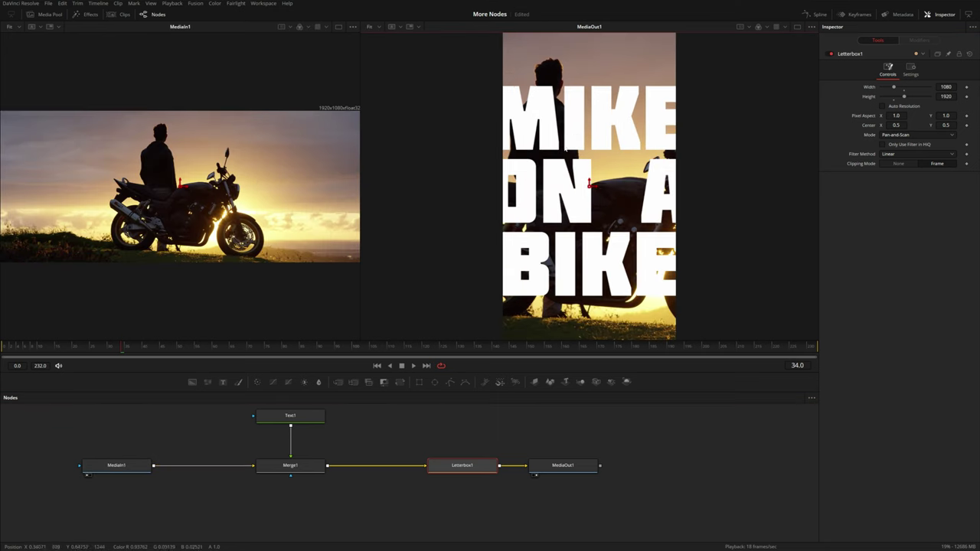